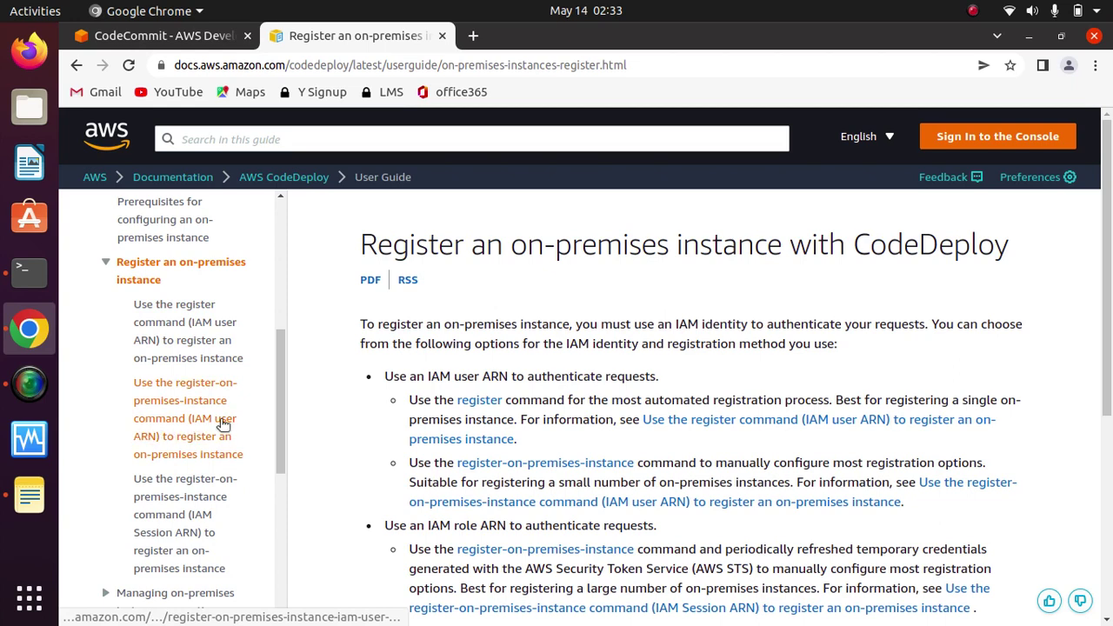
# Step: Read Step 1 of the register-on-premises-instance (IAM user ARN) guide, then go back to CodeCommit
pyautogui.click(176, 324)
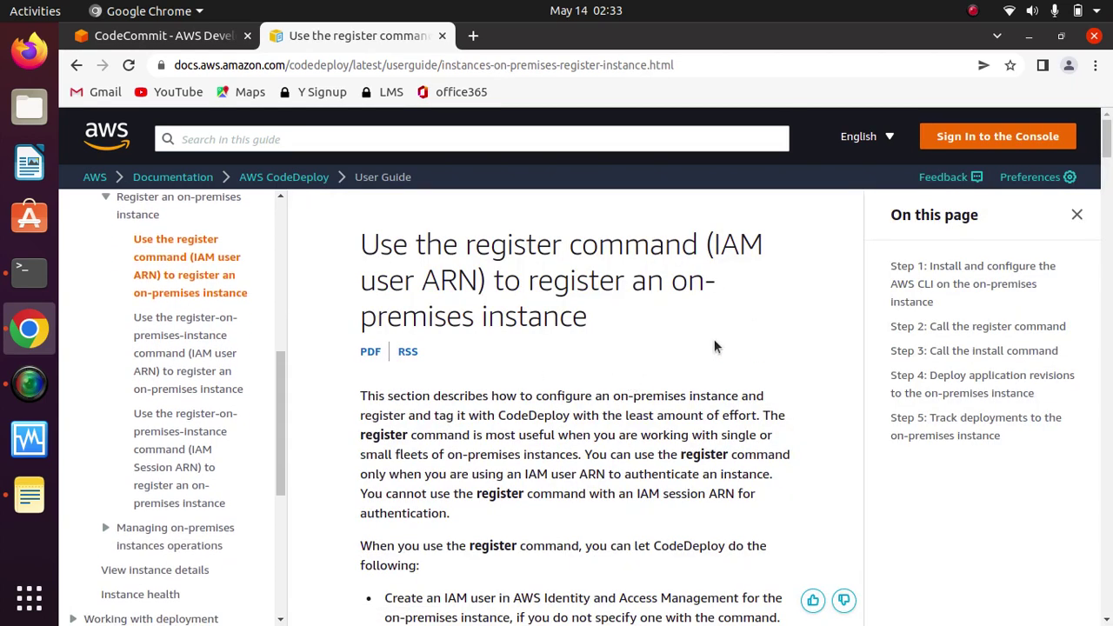
pyautogui.scroll(-3, 728, 344)
pyautogui.scroll(-7, 728, 341)
pyautogui.scroll(1, 730, 345)
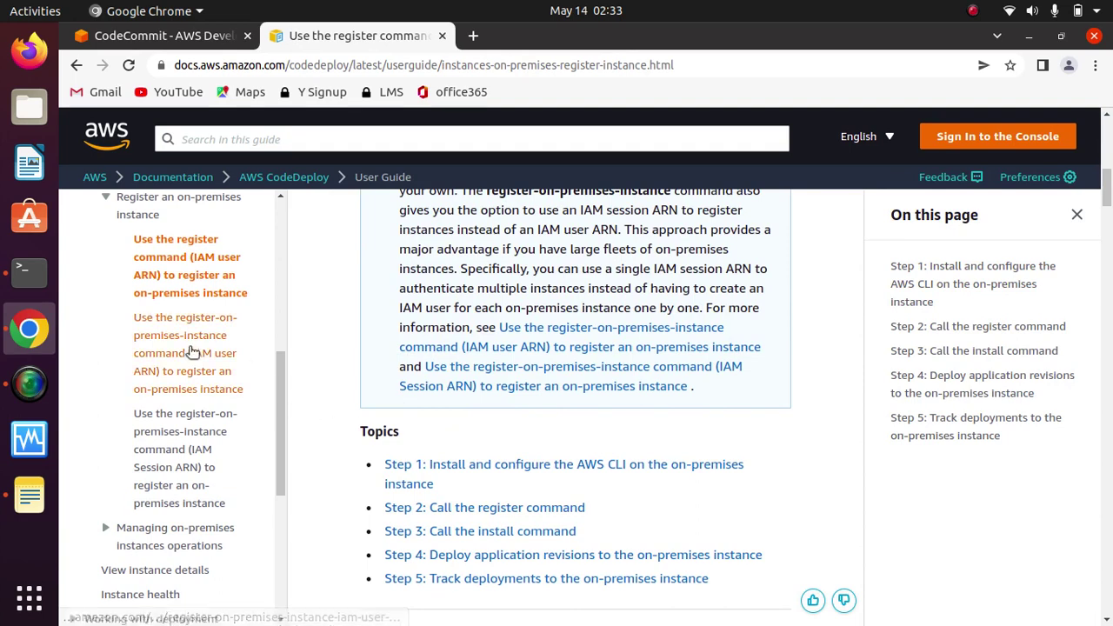
pyautogui.click(187, 351)
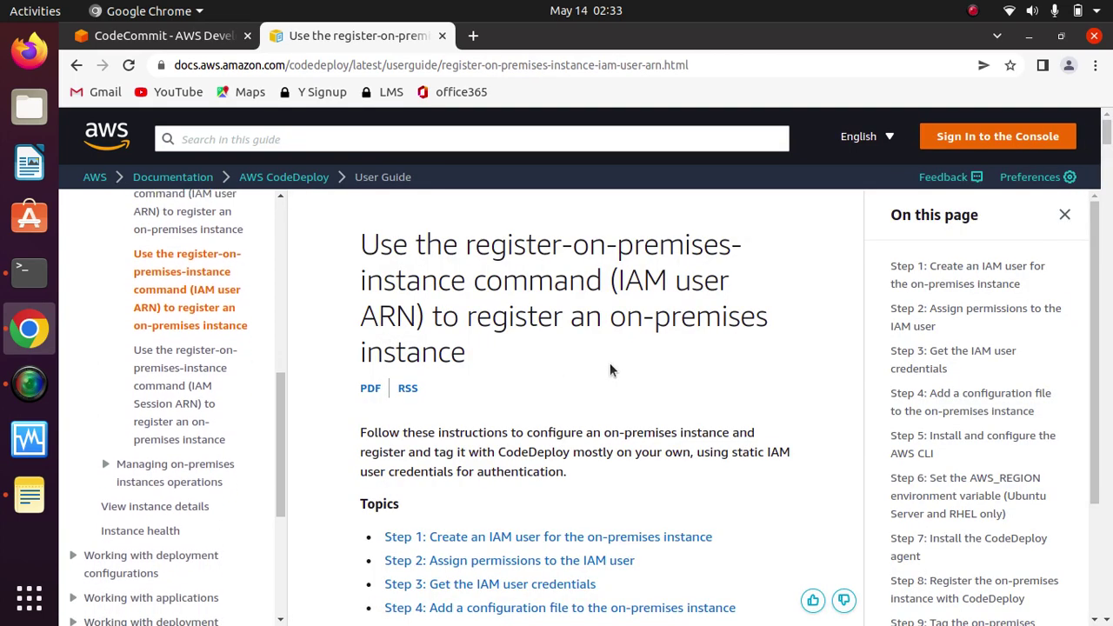
pyautogui.scroll(-3, 699, 348)
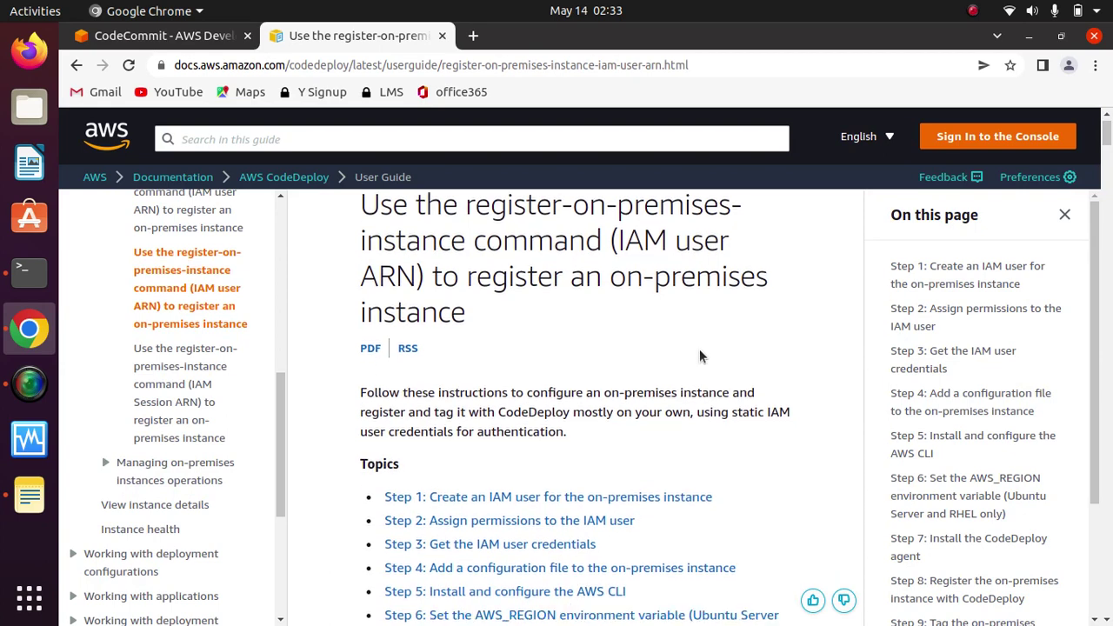
pyautogui.scroll(-1, 700, 349)
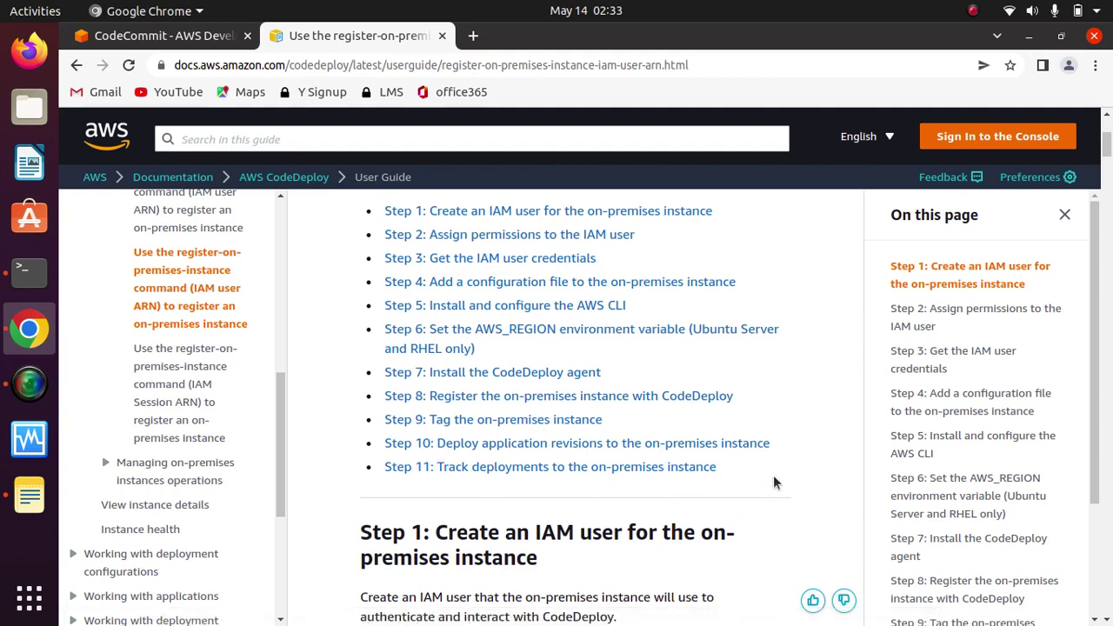
pyautogui.scroll(-5, 773, 475)
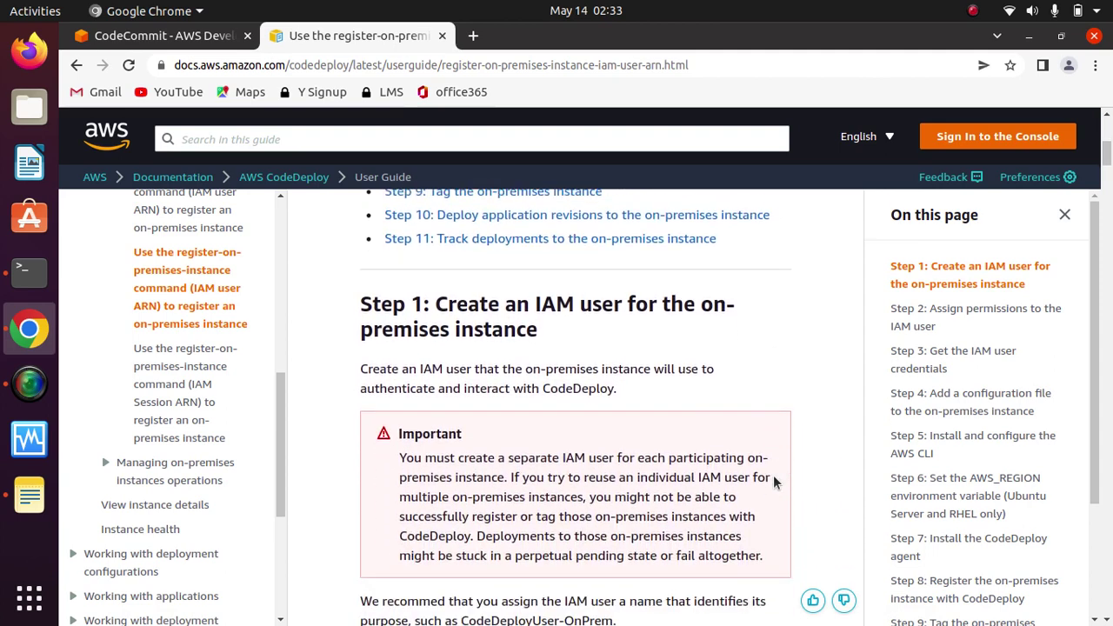
pyautogui.scroll(-1, 774, 482)
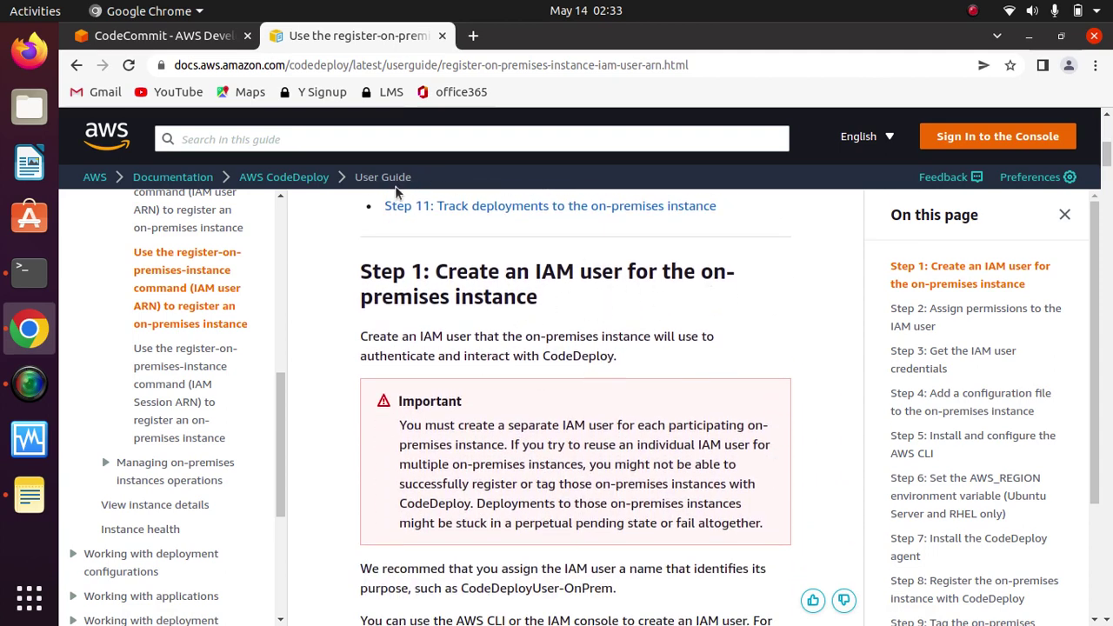
pyautogui.click(128, 39)
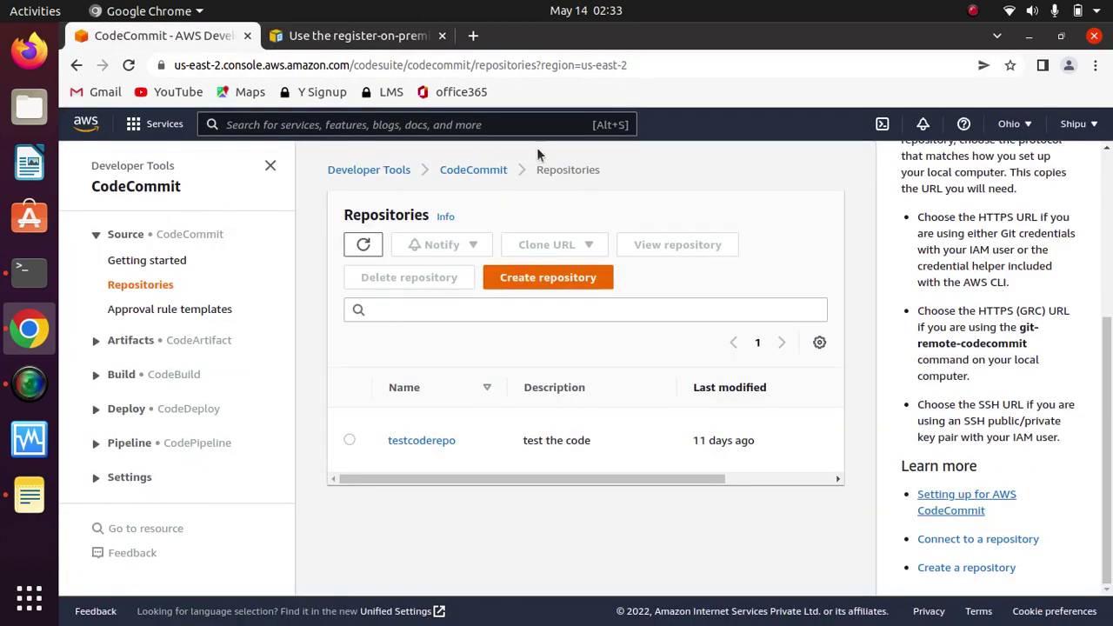
# Step: Open the IAM console in a new tab from the service search
pyautogui.click(470, 125)
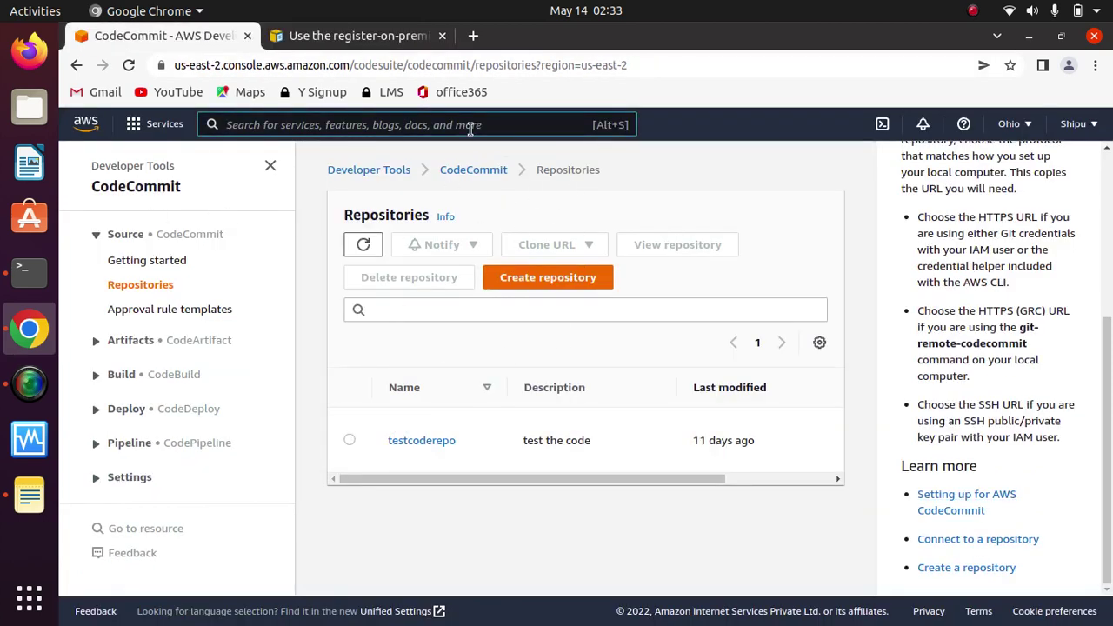
pyautogui.write('IAM')
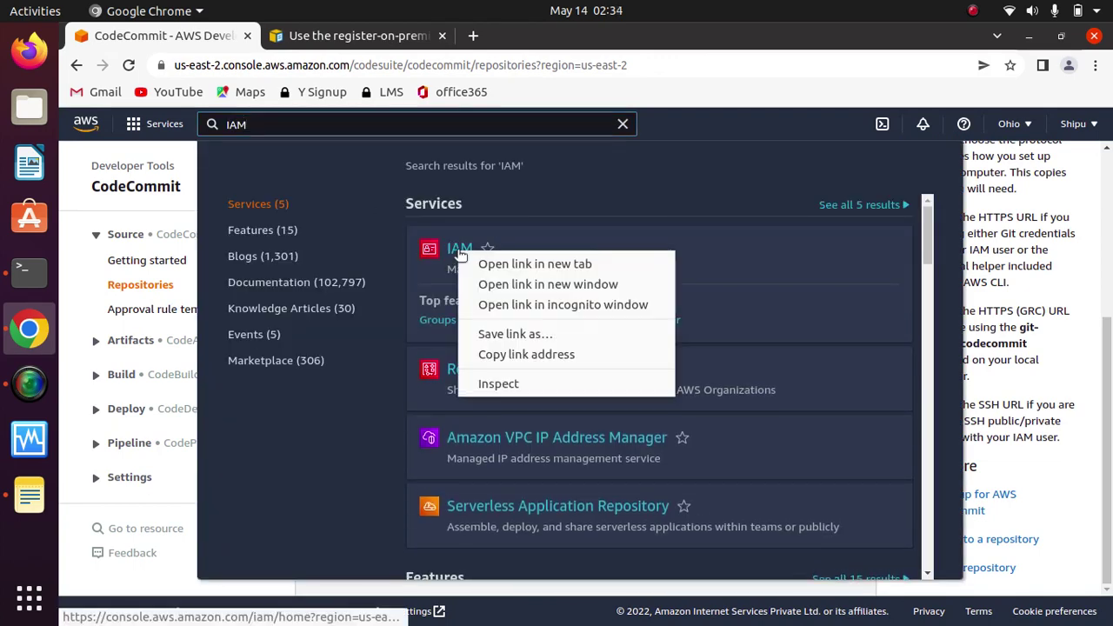
pyautogui.click(505, 261)
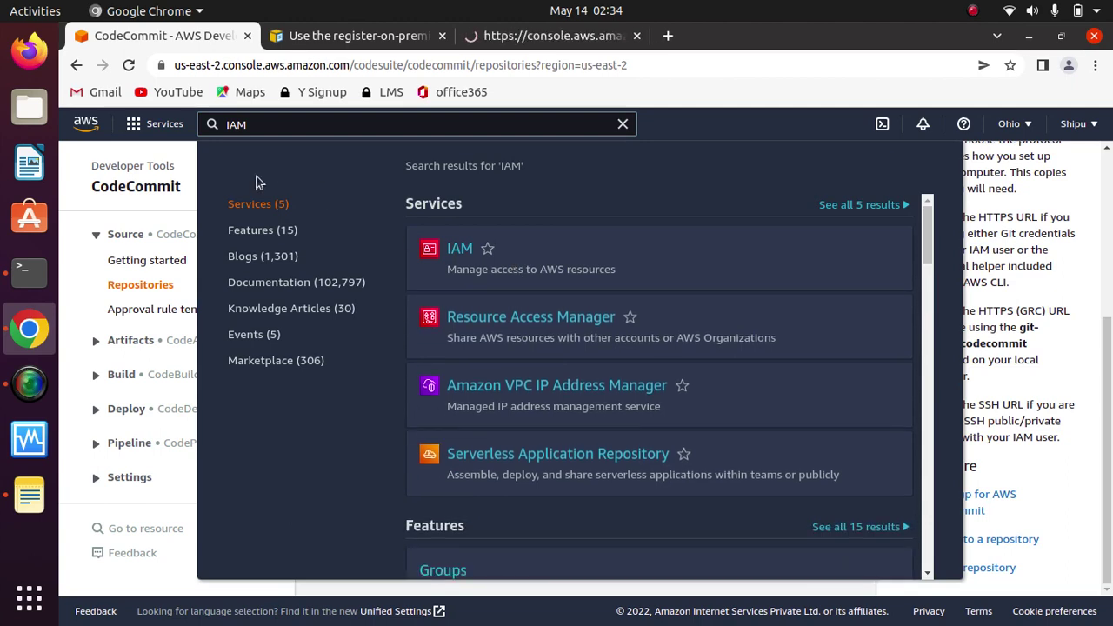
pyautogui.click(546, 38)
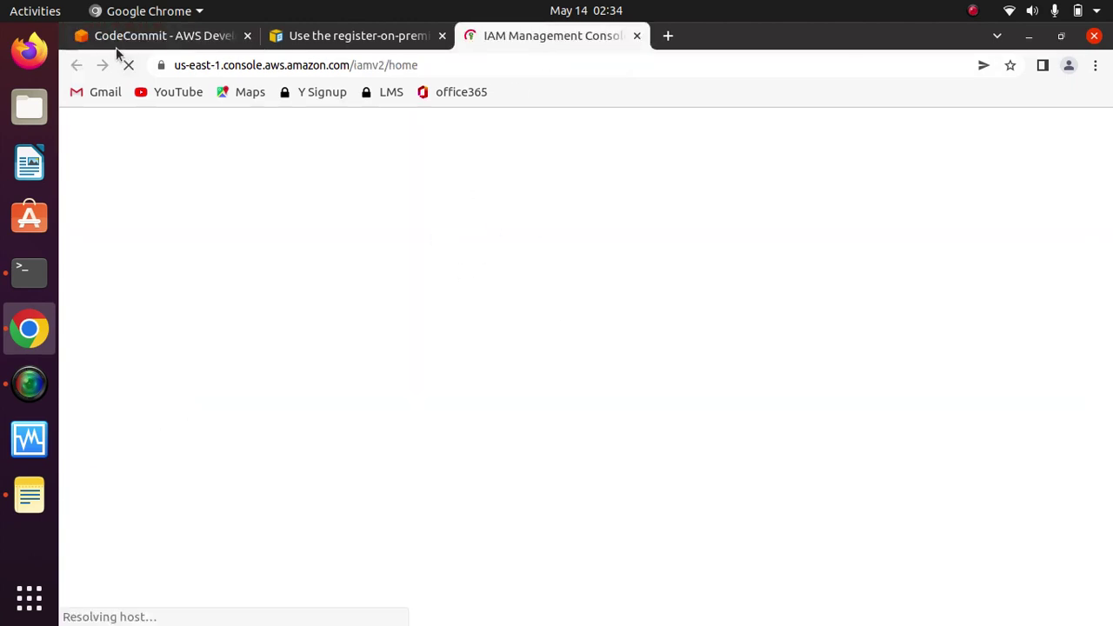
# Step: Open CodeDeploy deployments in the first tab, then show the IAM users list
pyautogui.click(157, 36)
pyautogui.press('BackSpace')
pyautogui.press('BackSpace')
pyautogui.press('BackSpace')
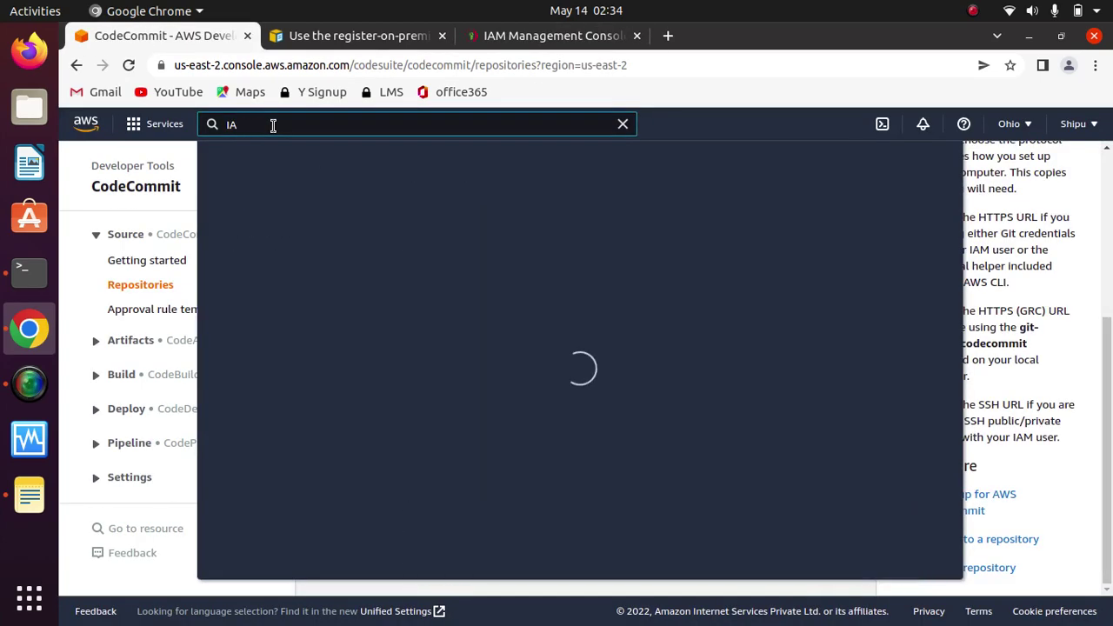
pyautogui.write('codedeploy')
pyautogui.press('Return')
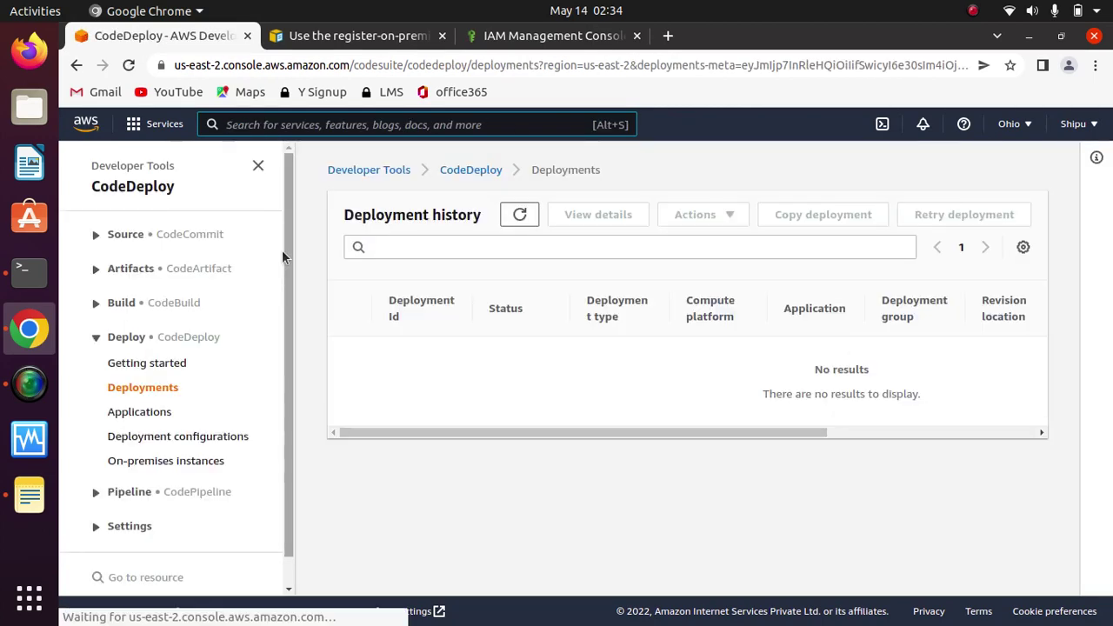
pyautogui.click(539, 38)
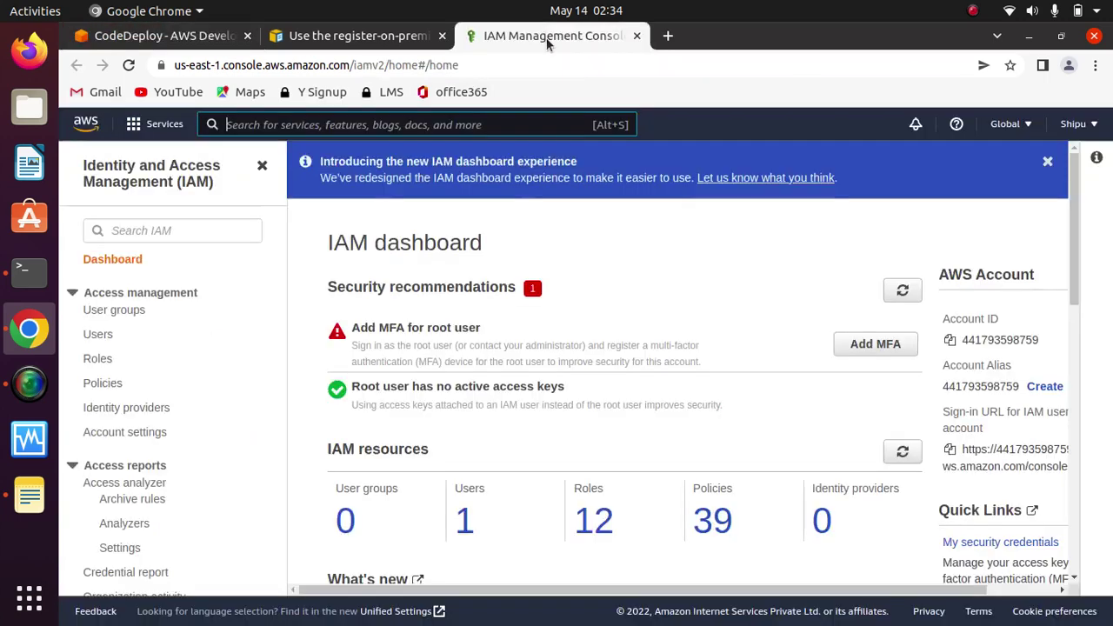
pyautogui.click(462, 532)
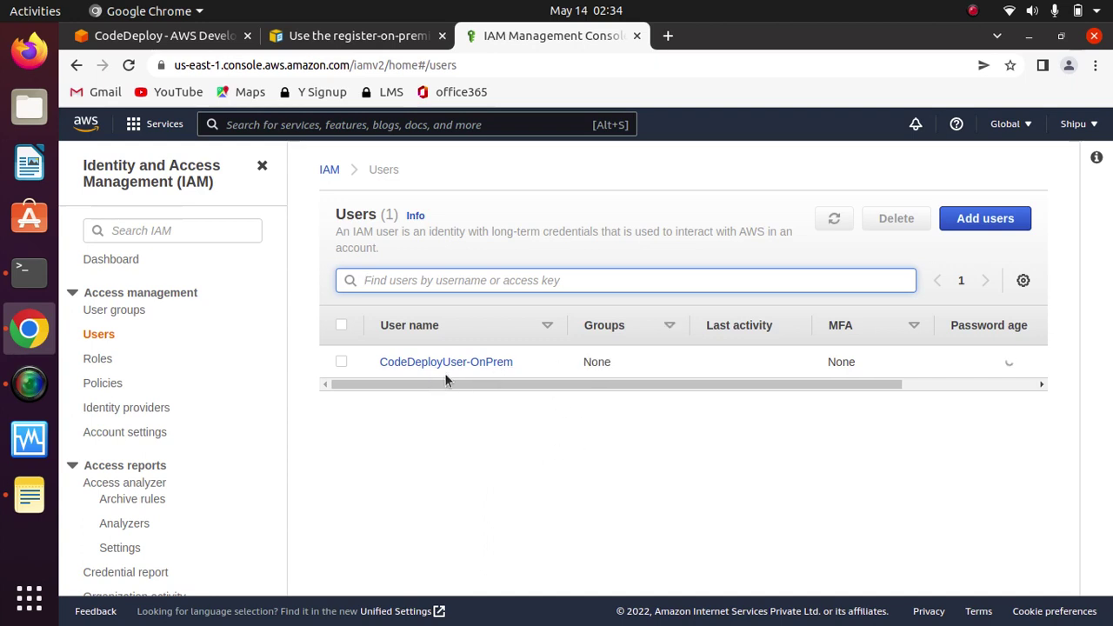
# Step: Select CodeDeployUser-OnPrem for deletion and highlight its name in the warning
pyautogui.click(340, 362)
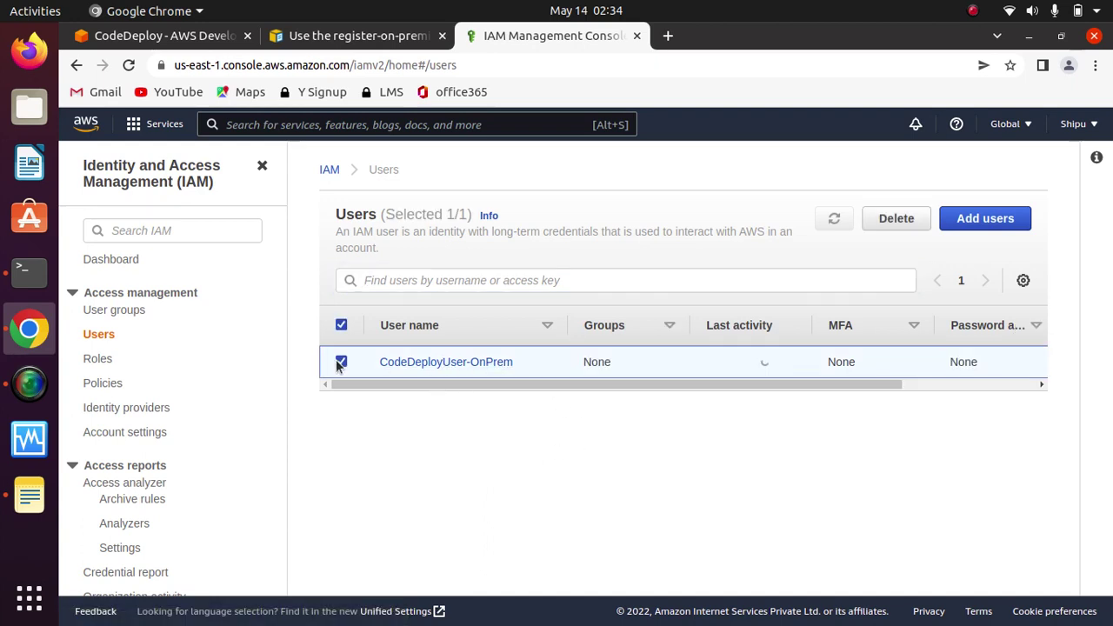
pyautogui.click(899, 219)
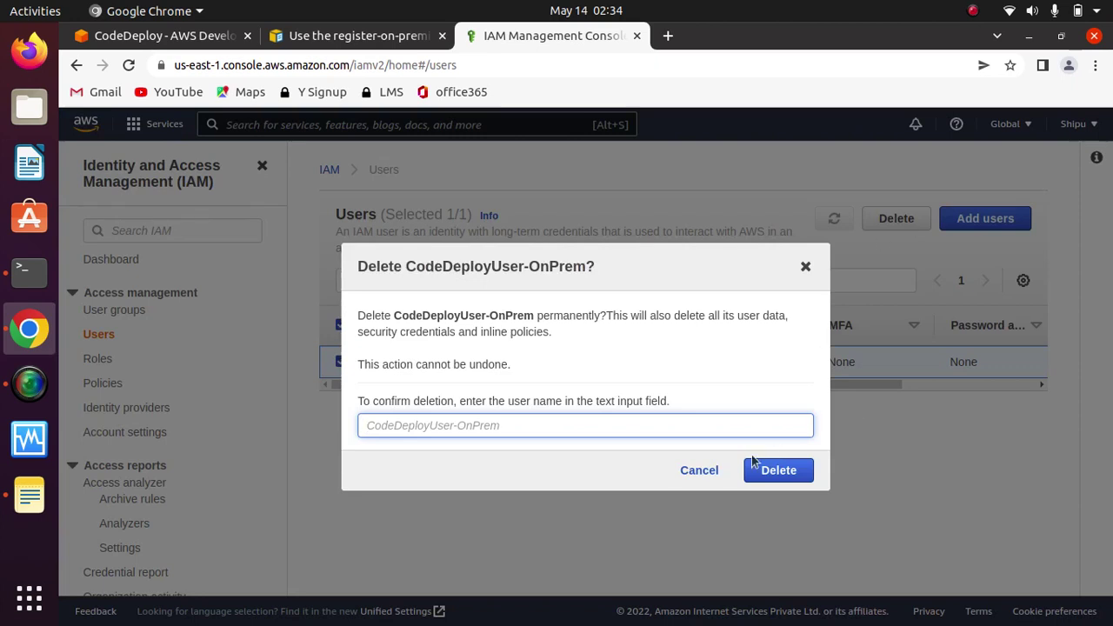
pyautogui.click(461, 315)
pyautogui.doubleClick(461, 315)
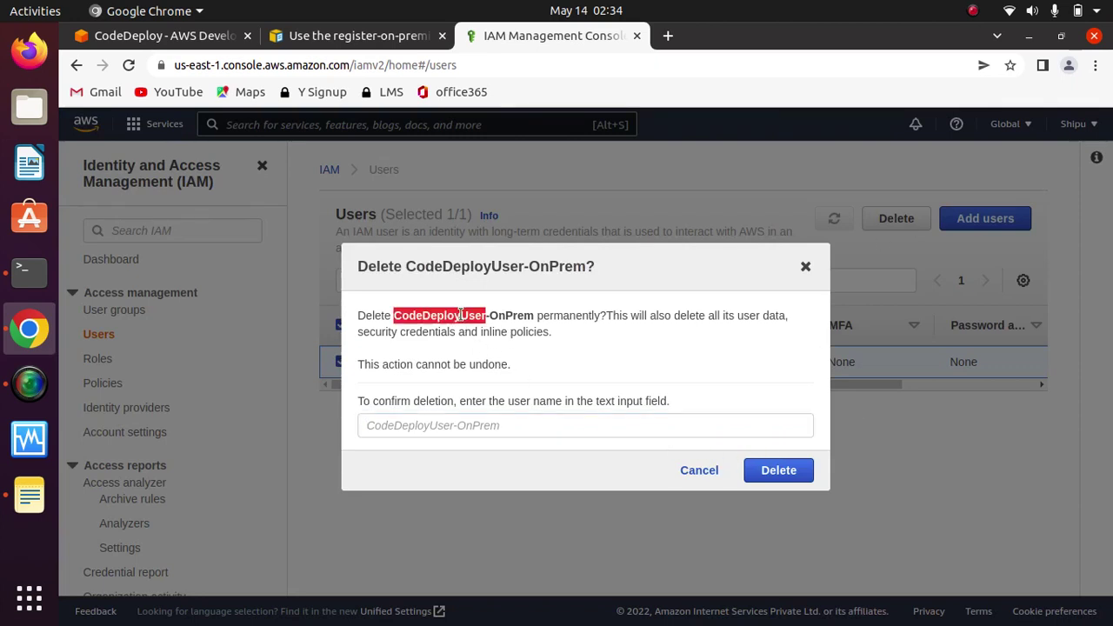
pyautogui.click(532, 330)
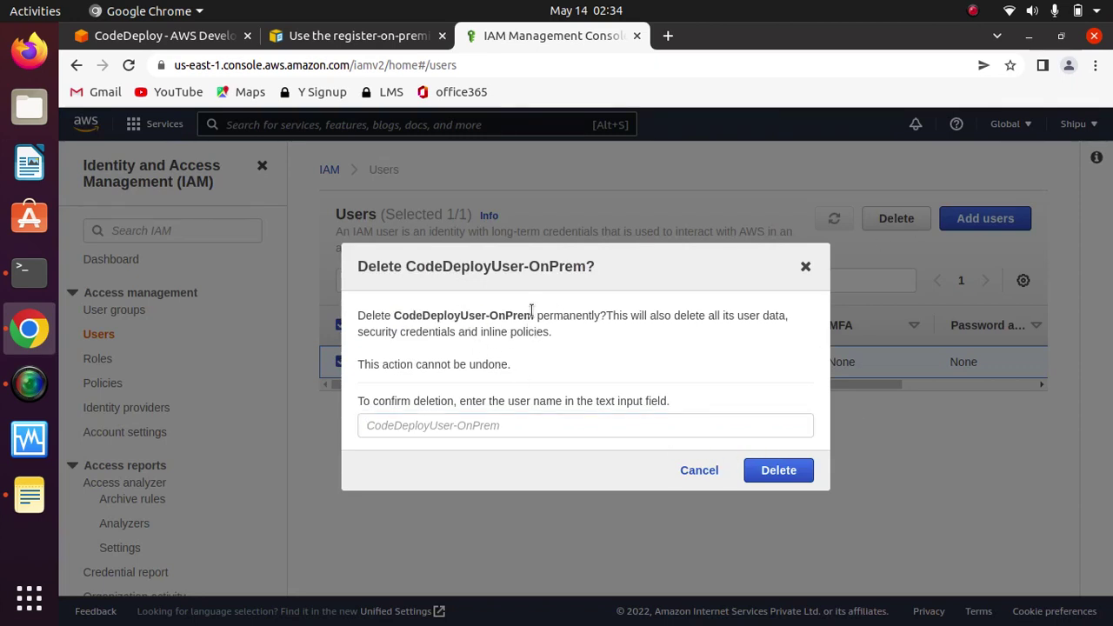
pyautogui.moveTo(533, 315); pyautogui.dragTo(395, 311)
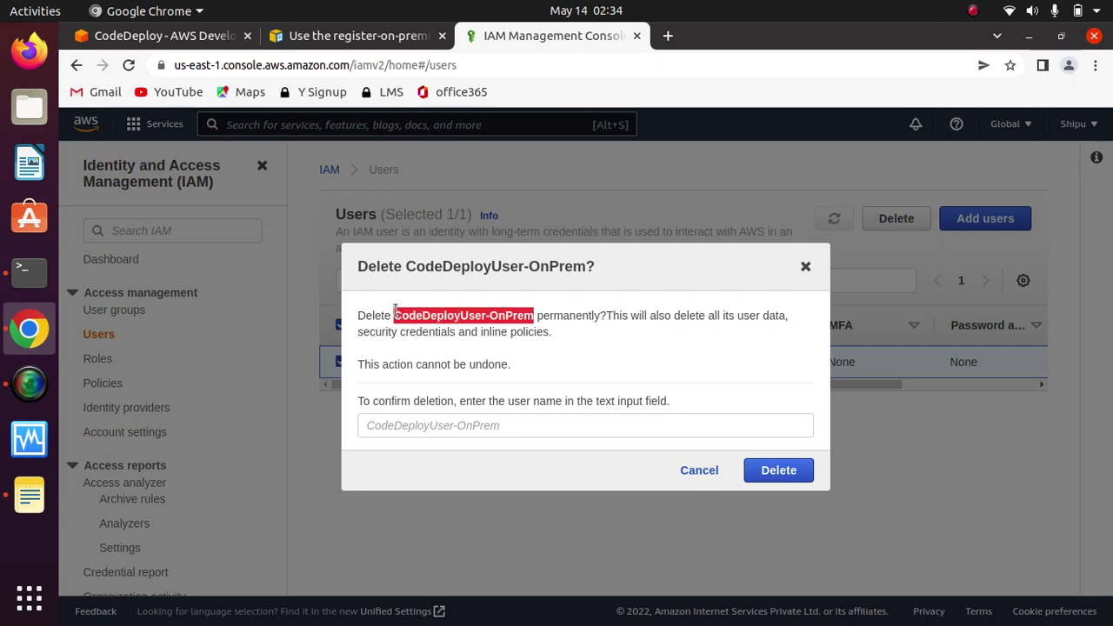
# Step: Paste CodeDeployUser-OnPrem into the confirmation field and permanently delete the user
pyautogui.rightClick(430, 308)
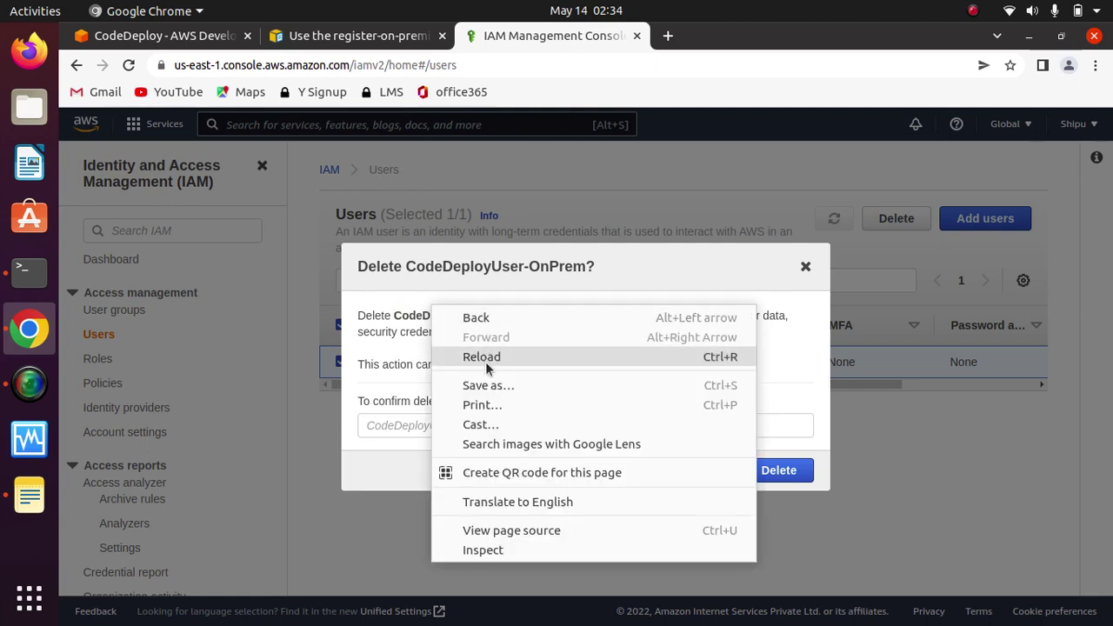
pyautogui.click(398, 315)
pyautogui.moveTo(406, 315); pyautogui.dragTo(534, 316)
pyautogui.rightClick(498, 311)
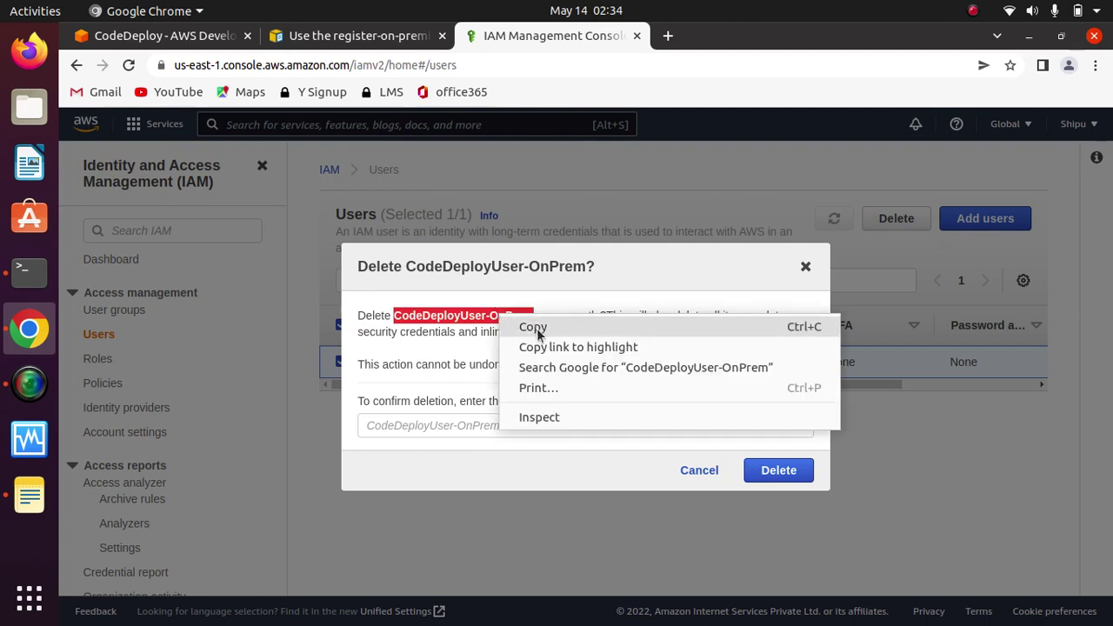
pyautogui.click(531, 326)
pyautogui.click(518, 423)
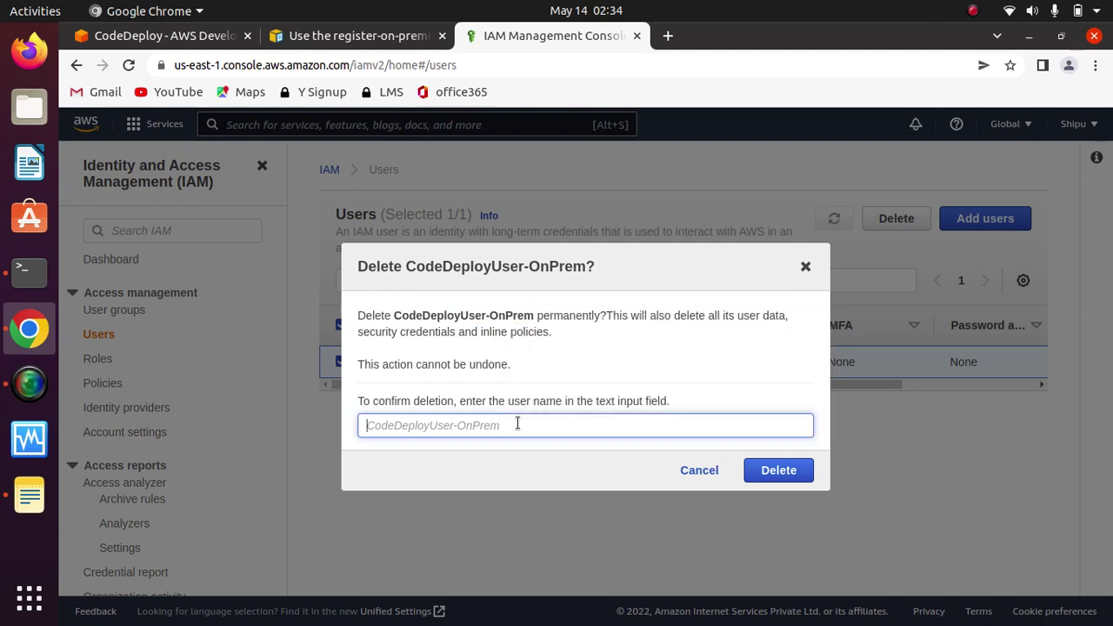
pyautogui.hotkey('ctrl', 'v')
pyautogui.click(765, 469)
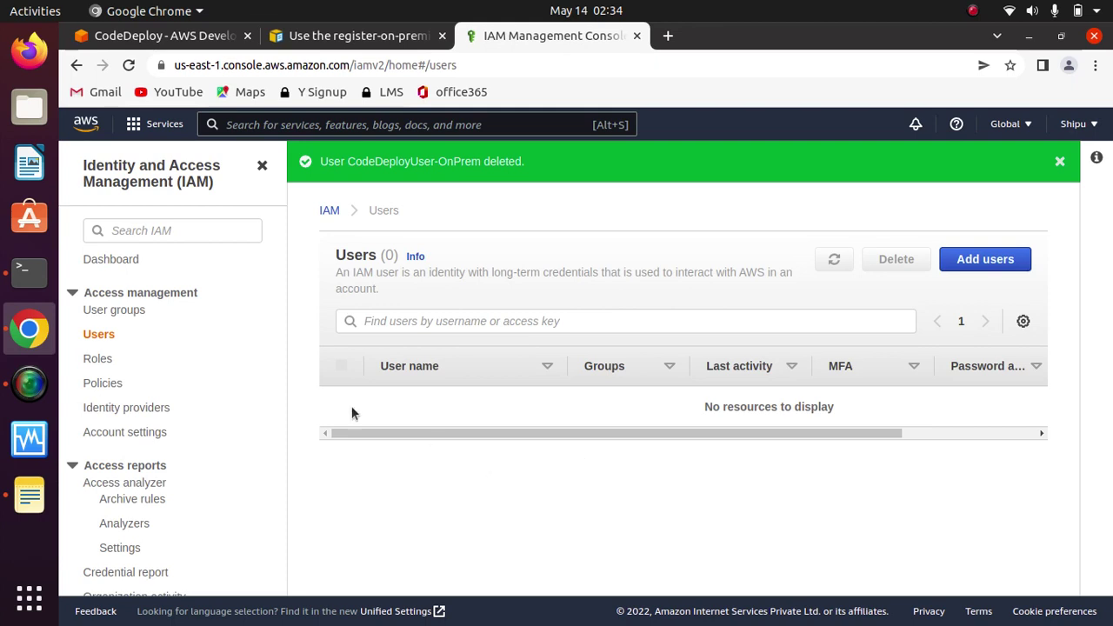
# Step: Mark EC2RoleForCodeDeploy, cwe-role-eu-west-1-pipelineforcode, CodeDeployRole and the pipeline service role
pyautogui.click(105, 361)
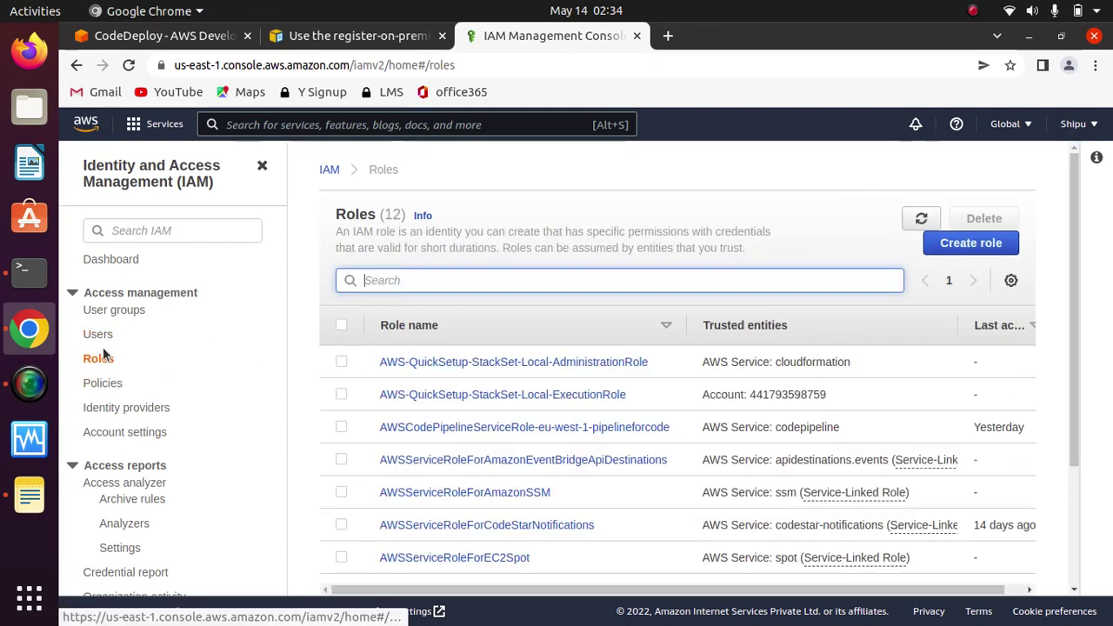
pyautogui.click(99, 337)
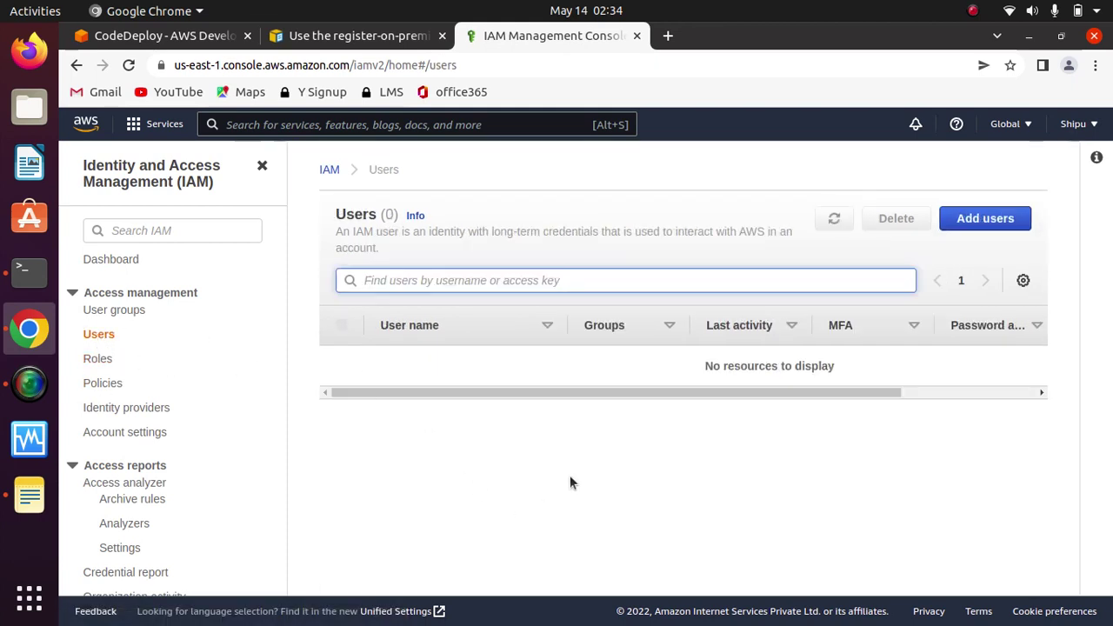
pyautogui.click(97, 363)
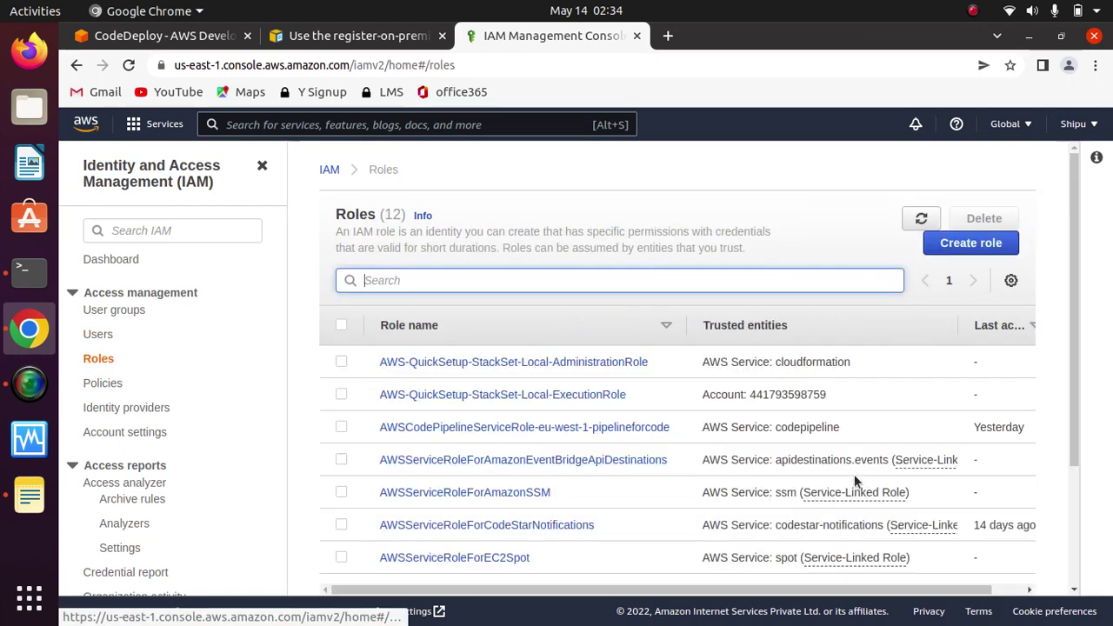
pyautogui.moveTo(1075, 417); pyautogui.dragTo(1069, 555)
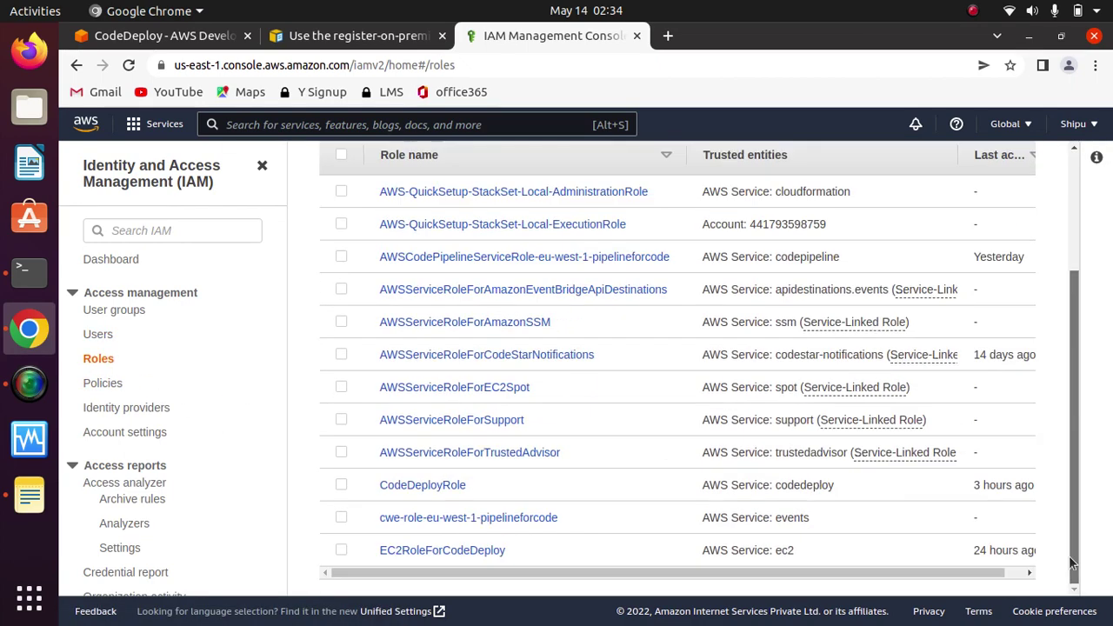
pyautogui.click(341, 550)
pyautogui.click(341, 517)
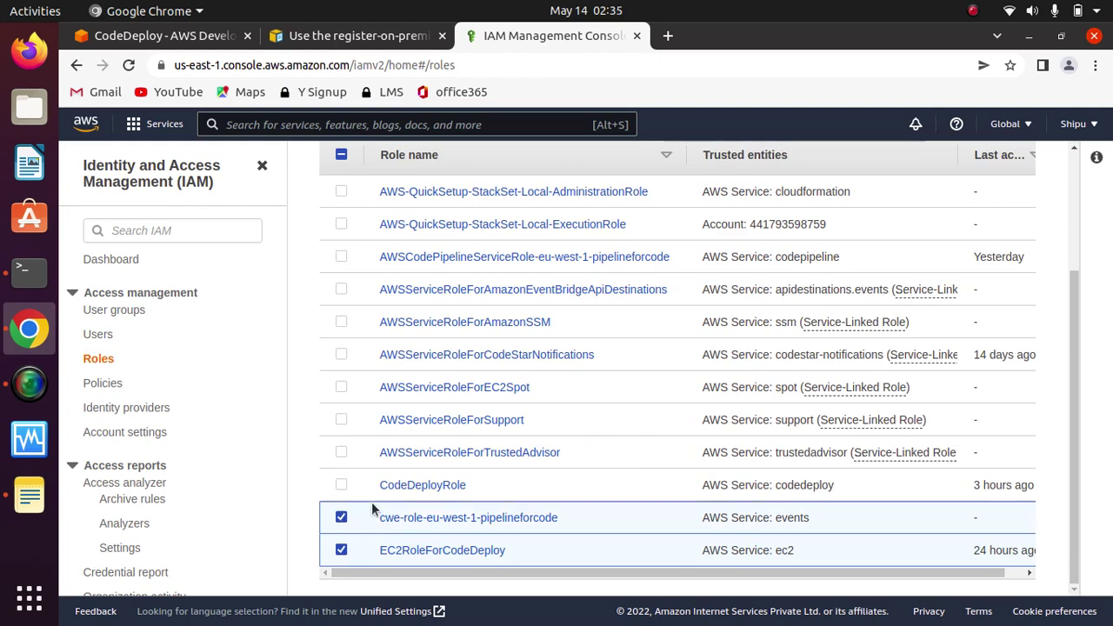
pyautogui.click(341, 487)
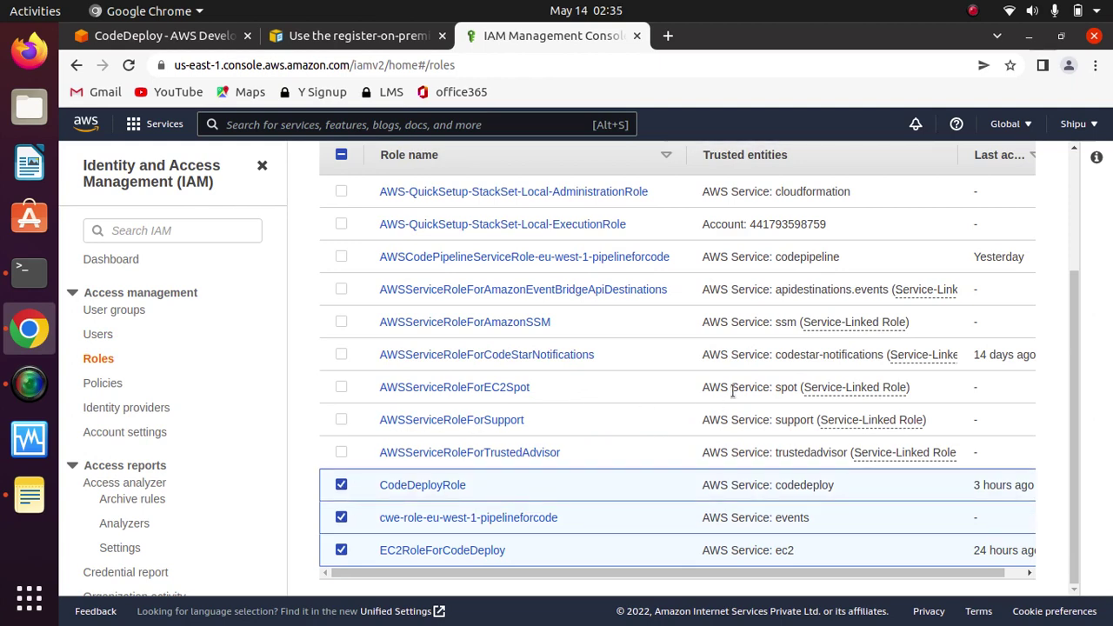
pyautogui.scroll(2, 1071, 391)
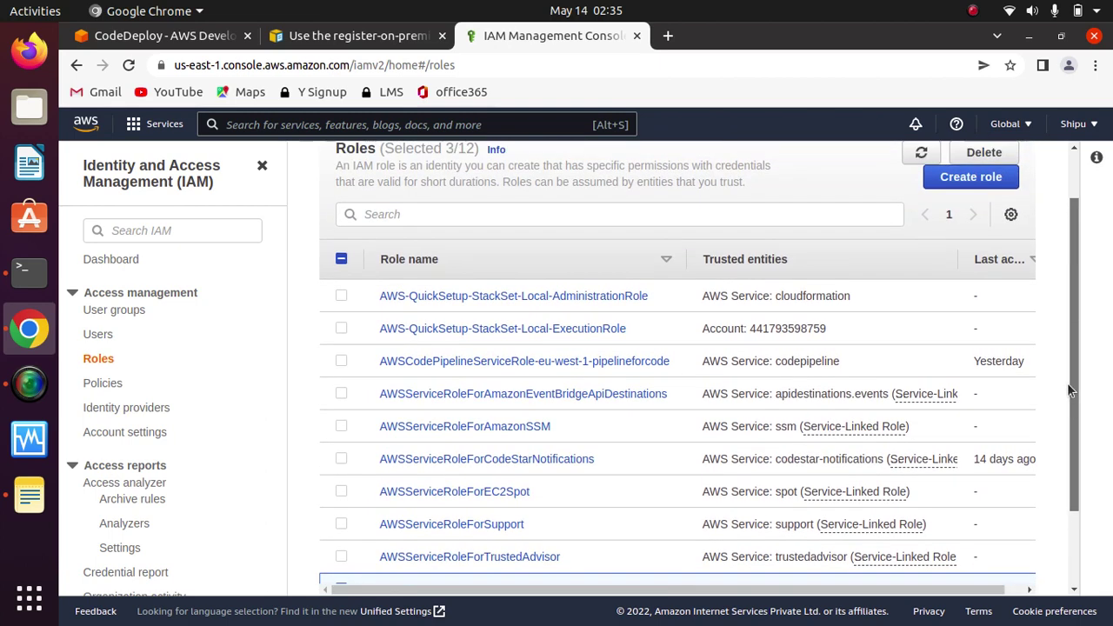
pyautogui.moveTo(1069, 384); pyautogui.dragTo(1070, 391)
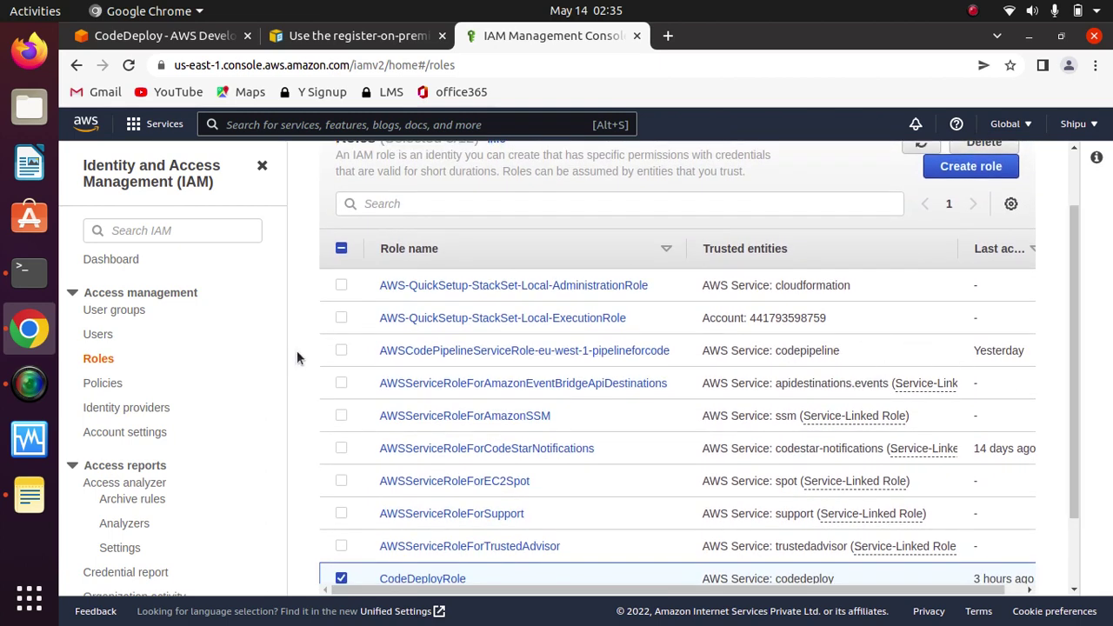
pyautogui.click(341, 351)
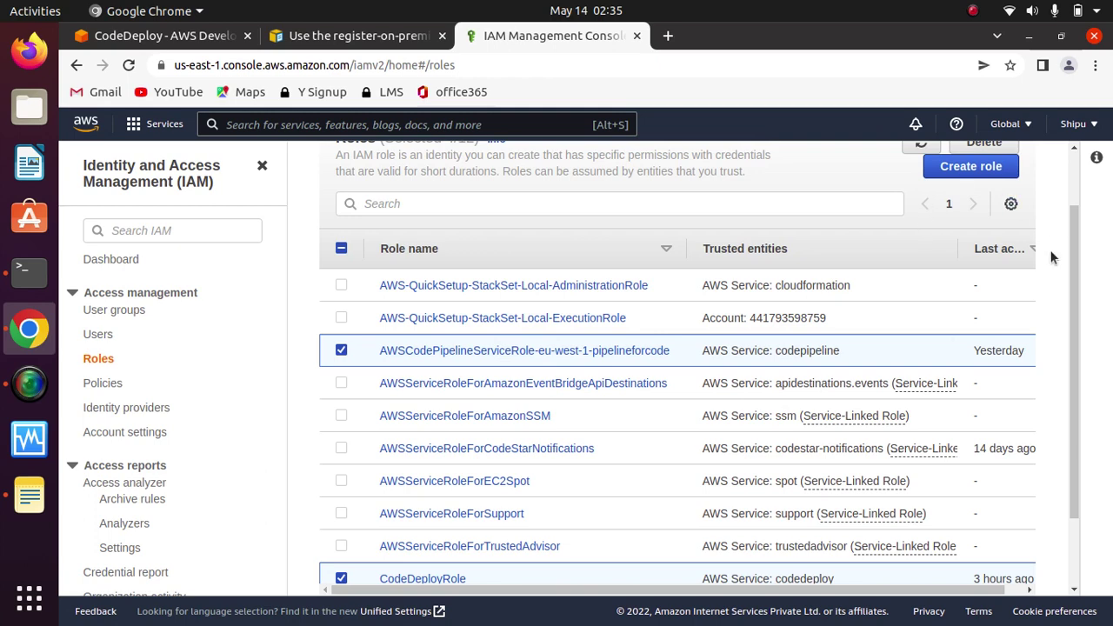
# Step: Delete the four marked roles, confirming with 'delete', then go to IAM Users
pyautogui.scroll(1, 1069, 299)
pyautogui.click(987, 209)
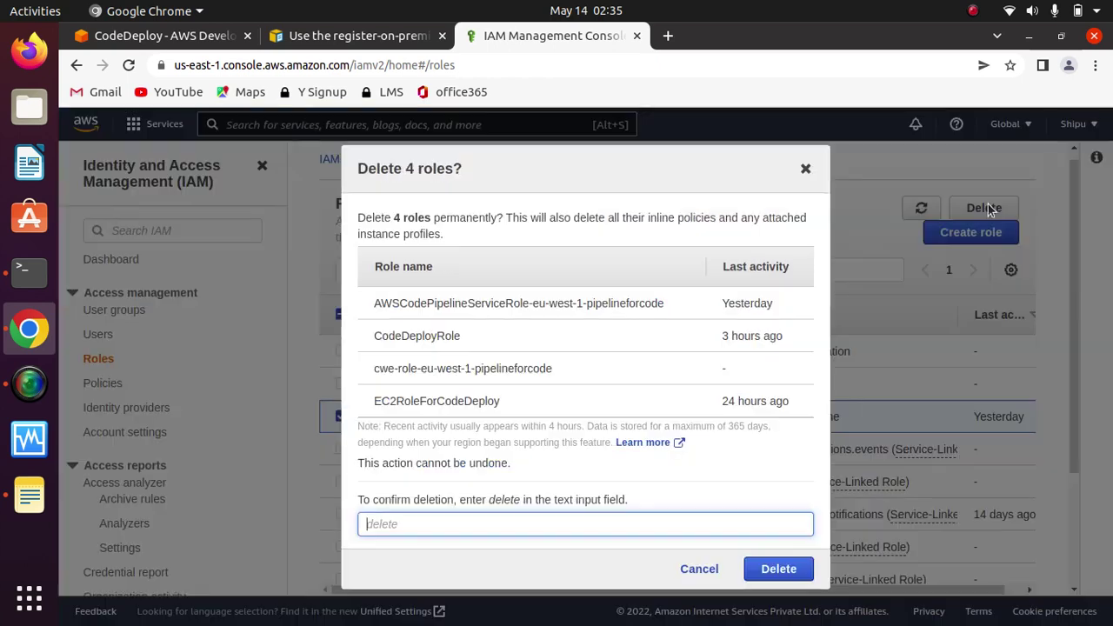
pyautogui.write('delete')
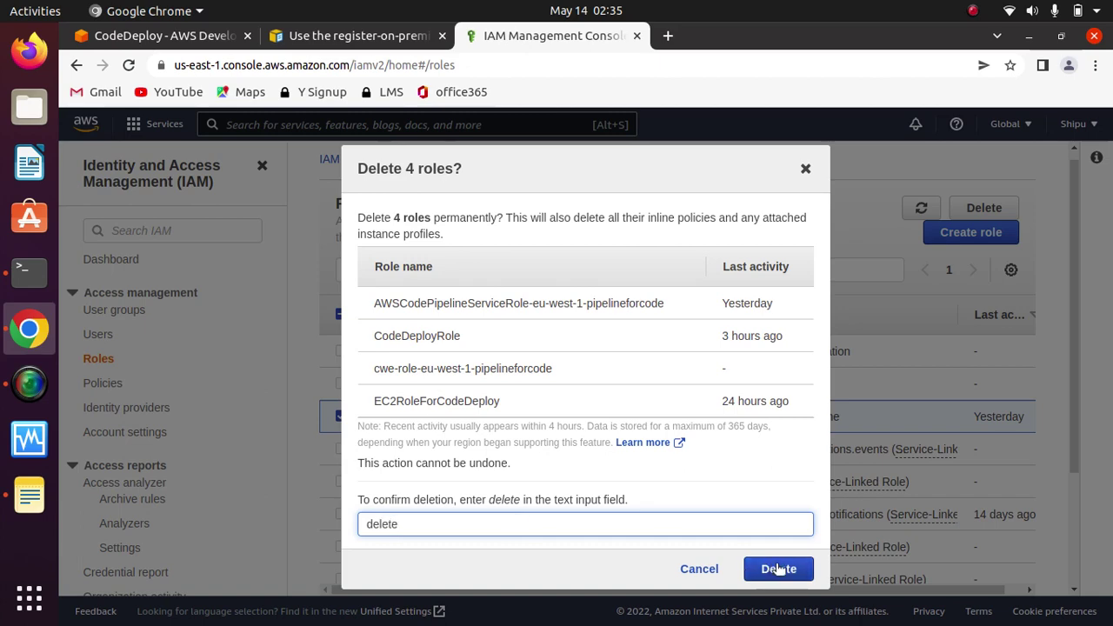
pyautogui.click(778, 568)
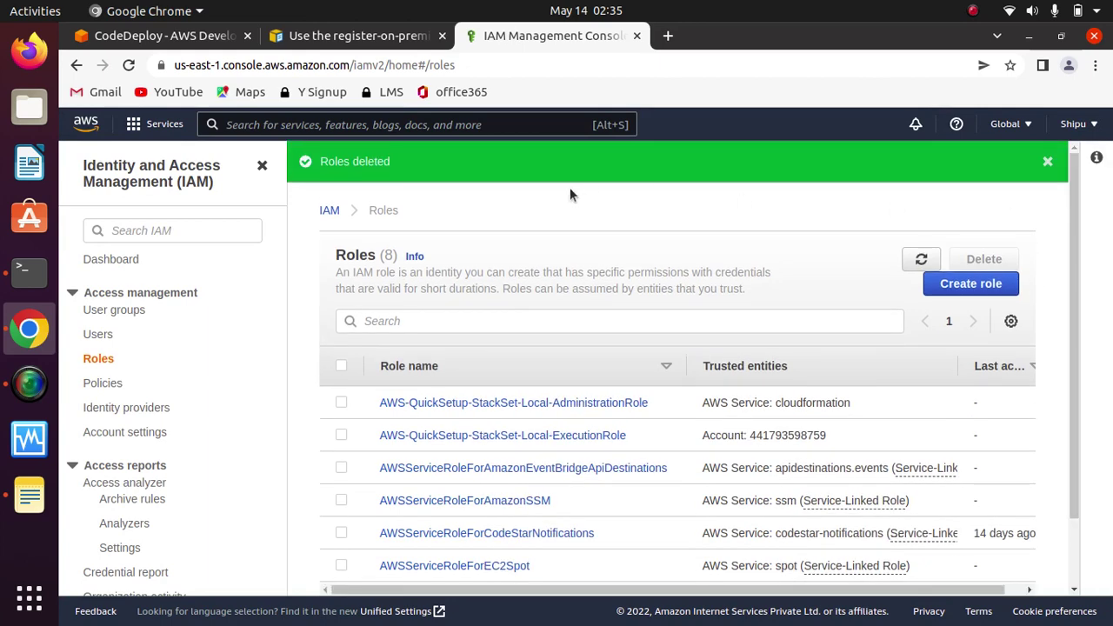
pyautogui.moveTo(410, 158); pyautogui.dragTo(320, 164)
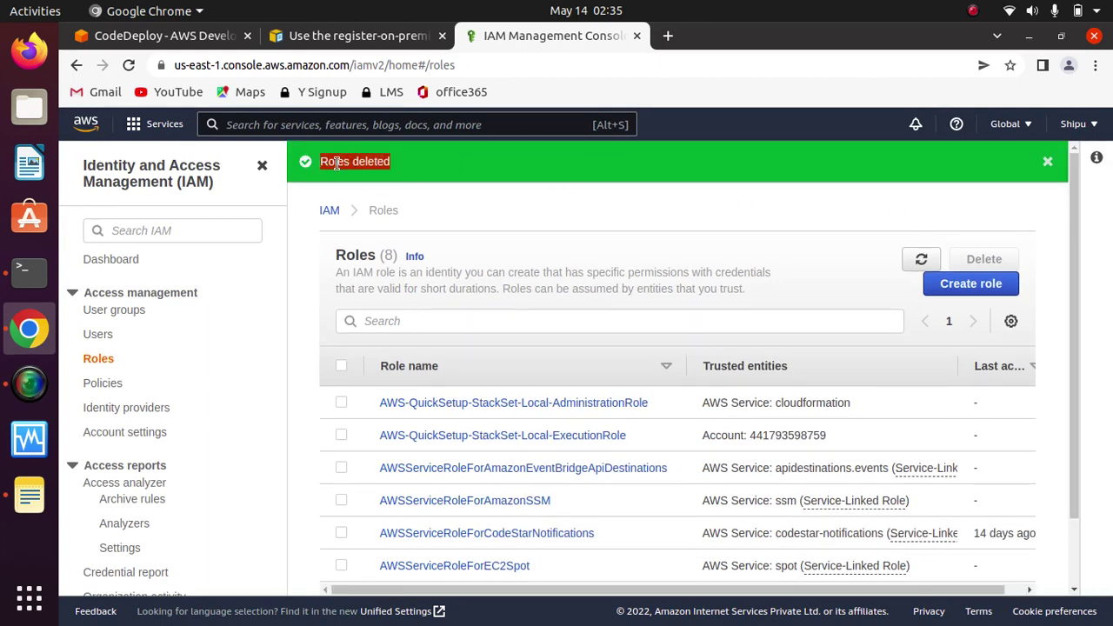
pyautogui.moveTo(415, 159); pyautogui.dragTo(304, 160)
pyautogui.click(437, 170)
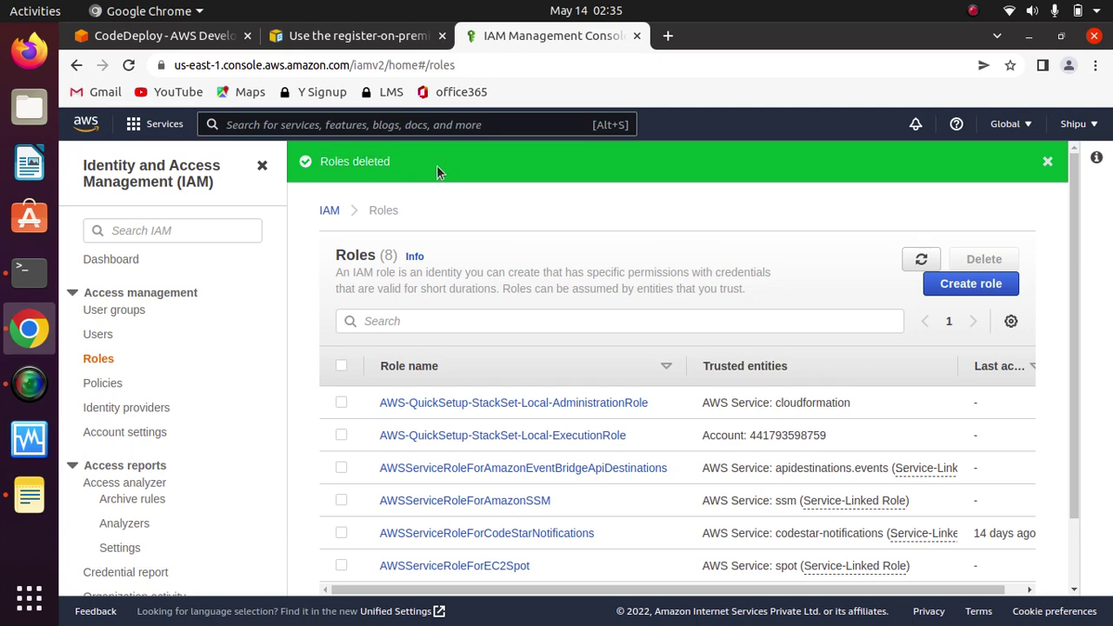
pyautogui.click(98, 335)
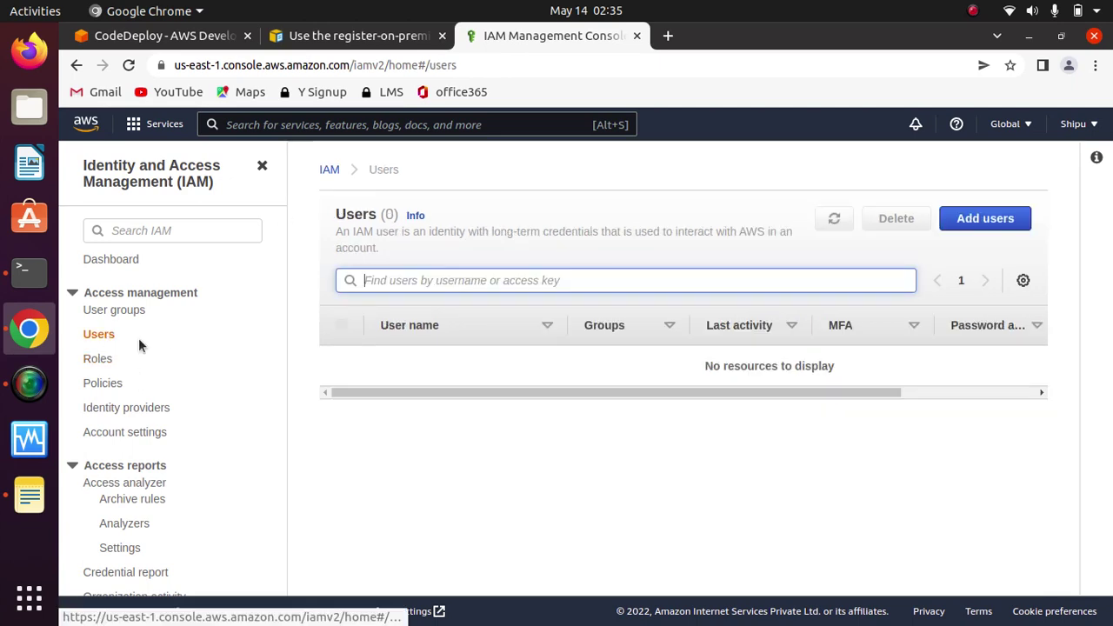
# Step: Start adding a user and copy the suggested name CodeDeployUser-OnPrem from the guide's Step 1
pyautogui.click(985, 219)
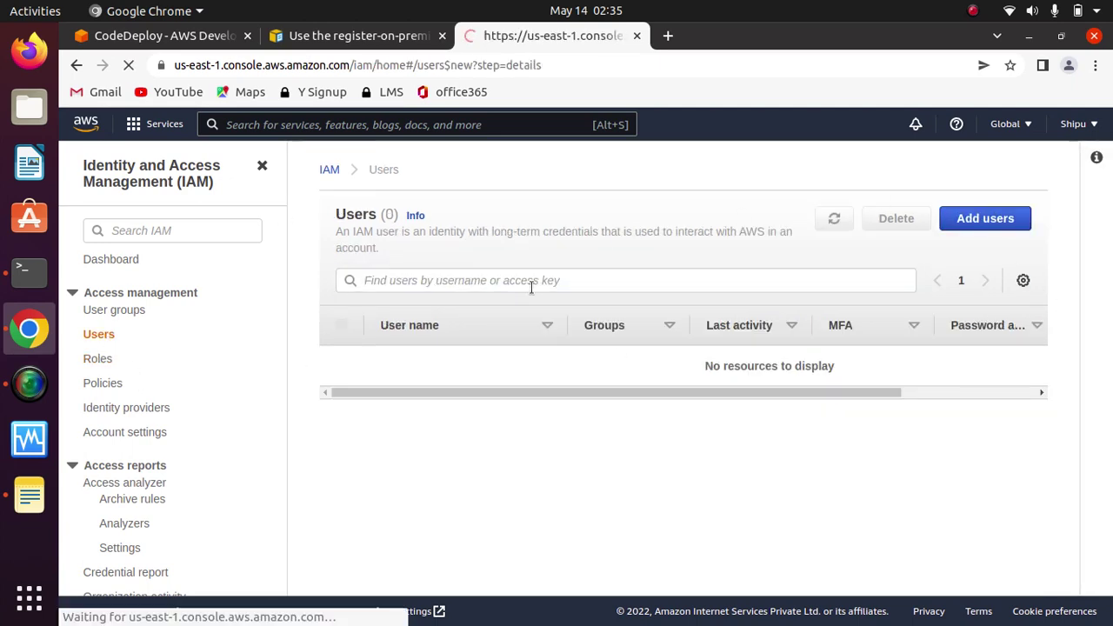
pyautogui.click(357, 38)
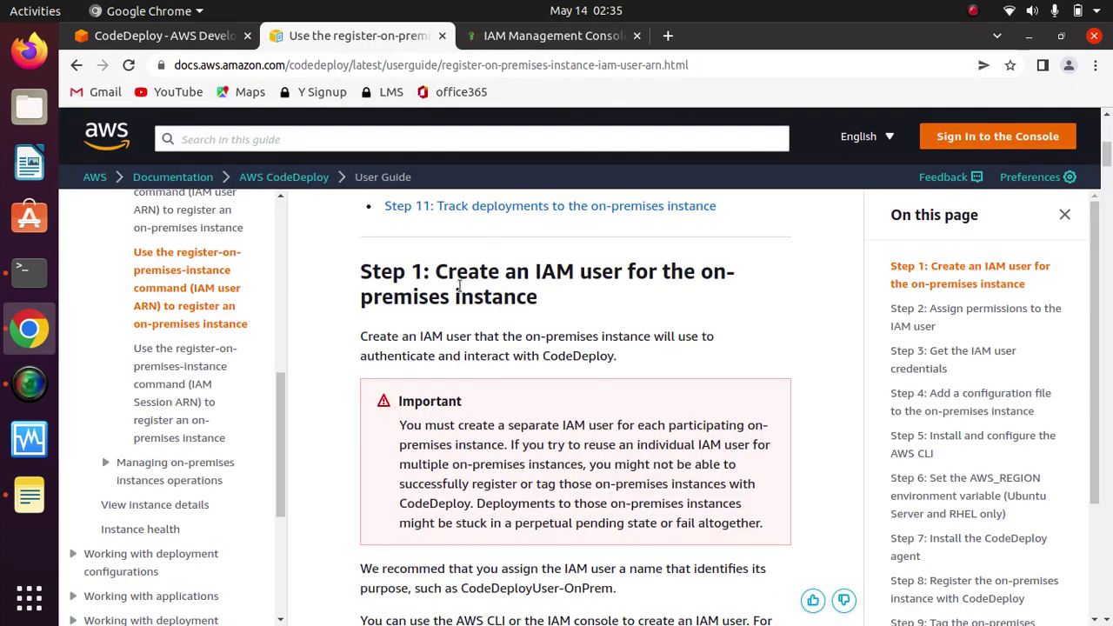
pyautogui.scroll(-5, 603, 328)
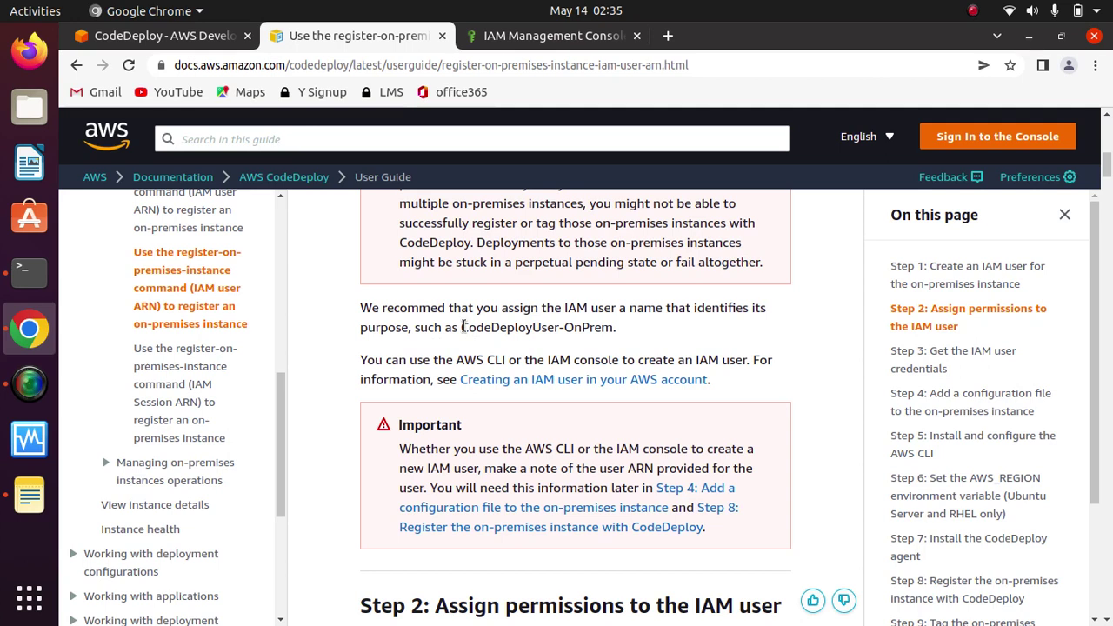
pyautogui.moveTo(615, 326); pyautogui.dragTo(459, 326)
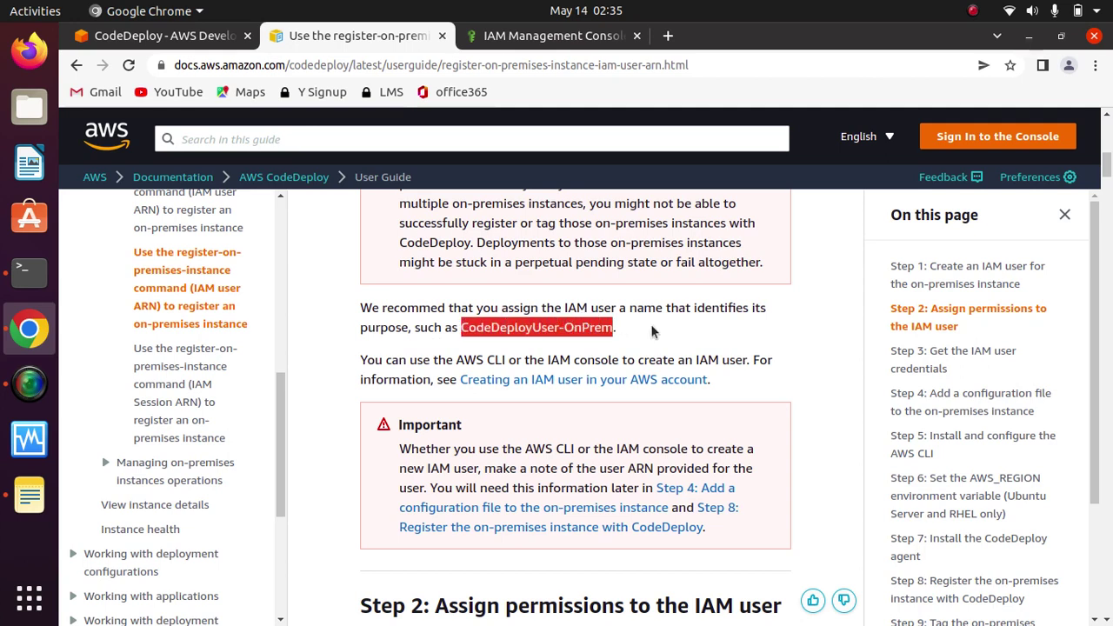
pyautogui.rightClick(526, 337)
pyautogui.click(582, 343)
# Step: Name the user CodeDeployUser-OnPrem, enable Access key - Programmatic access, and continue to Permissions
pyautogui.click(548, 35)
pyautogui.click(531, 290)
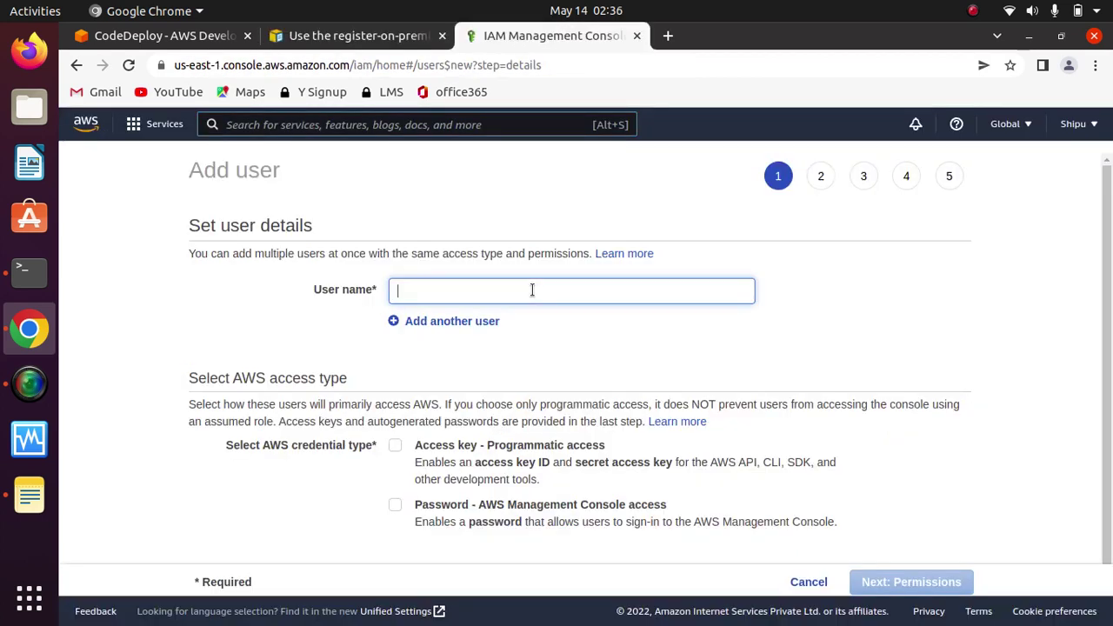
pyautogui.hotkey('ctrl', 'v')
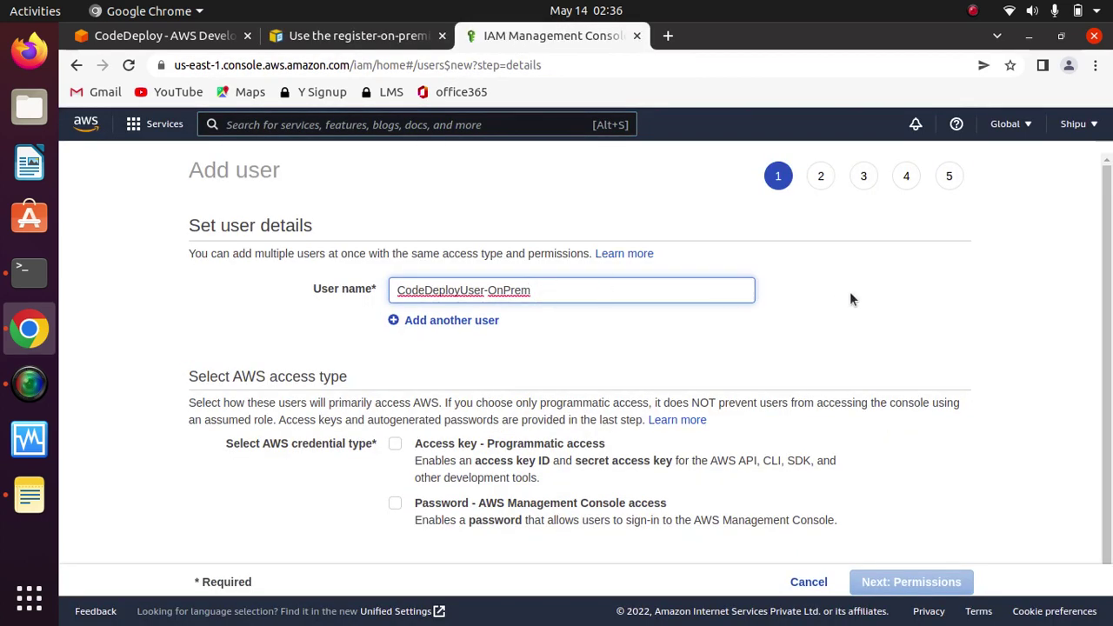
pyautogui.click(851, 307)
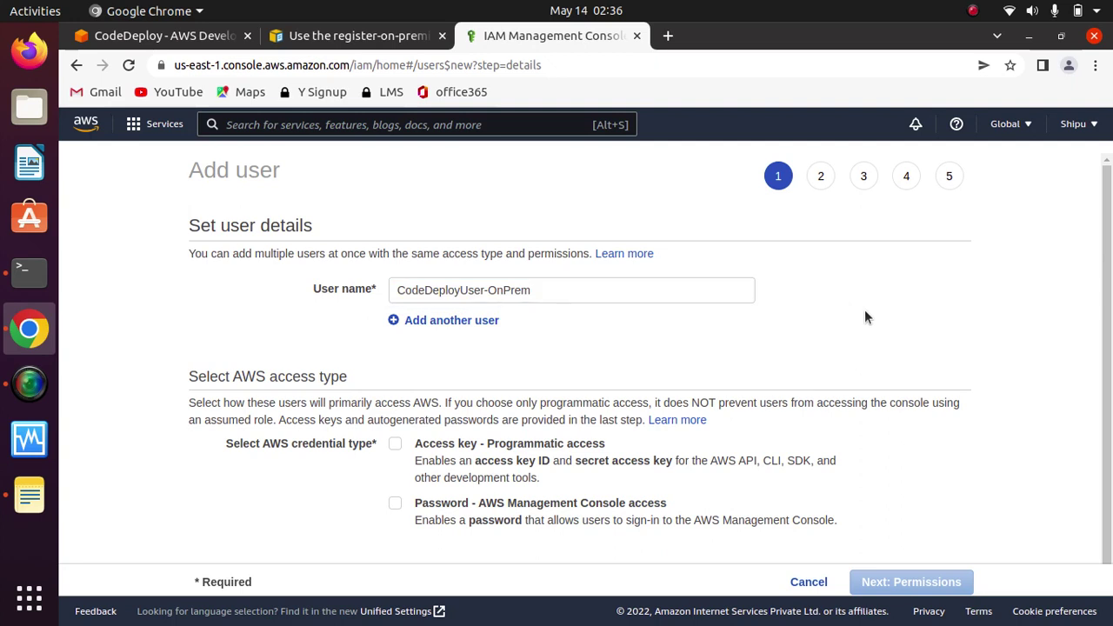
pyautogui.scroll(-1, 864, 310)
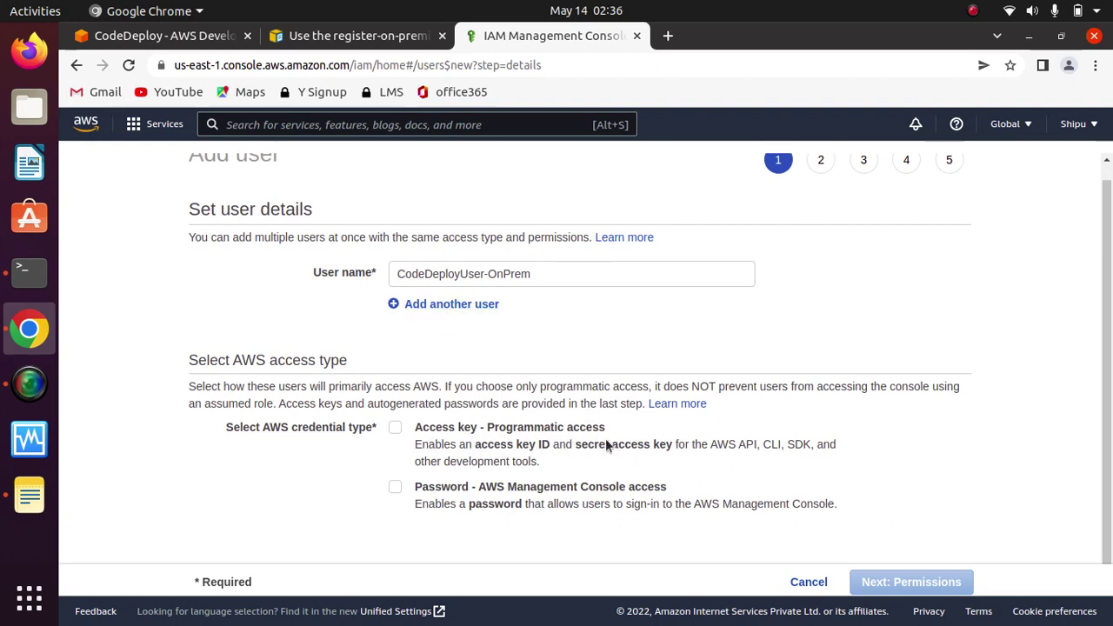
pyautogui.click(395, 427)
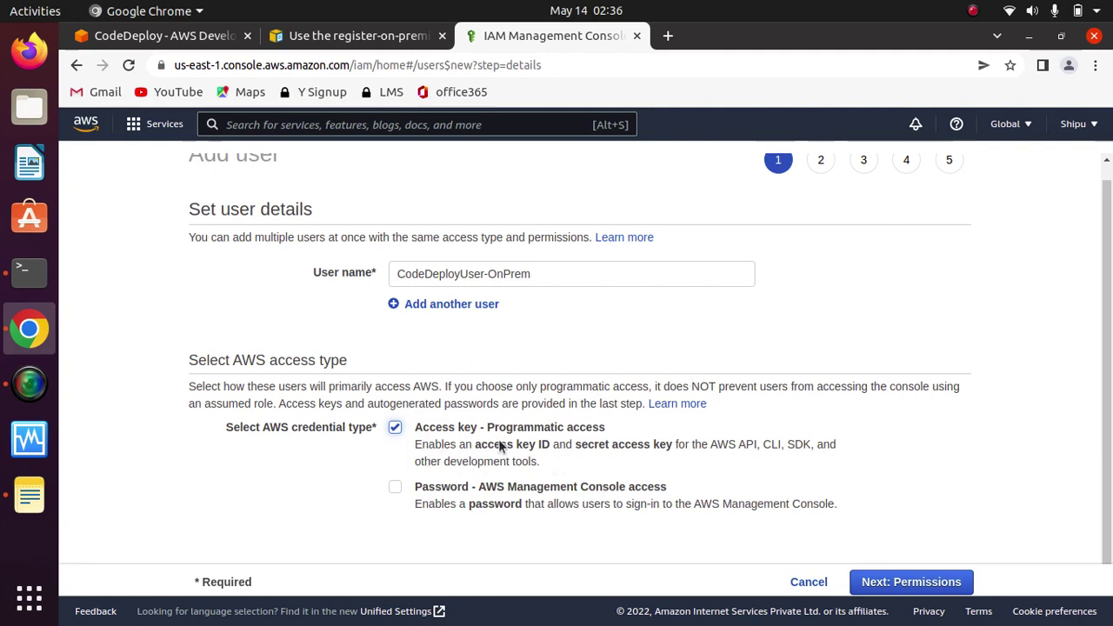
pyautogui.click(919, 581)
# Step: Attach AWSCodeDeployFullAccess directly, skip tags, and create the CodeDeployUser-OnPrem user
pyautogui.click(657, 252)
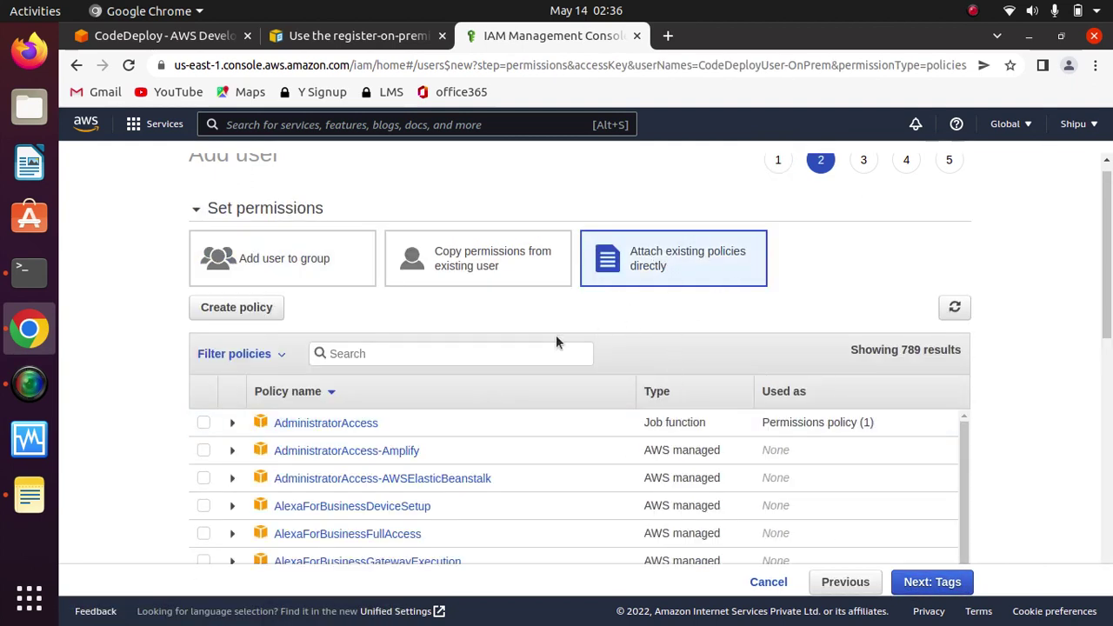
pyautogui.write('code')
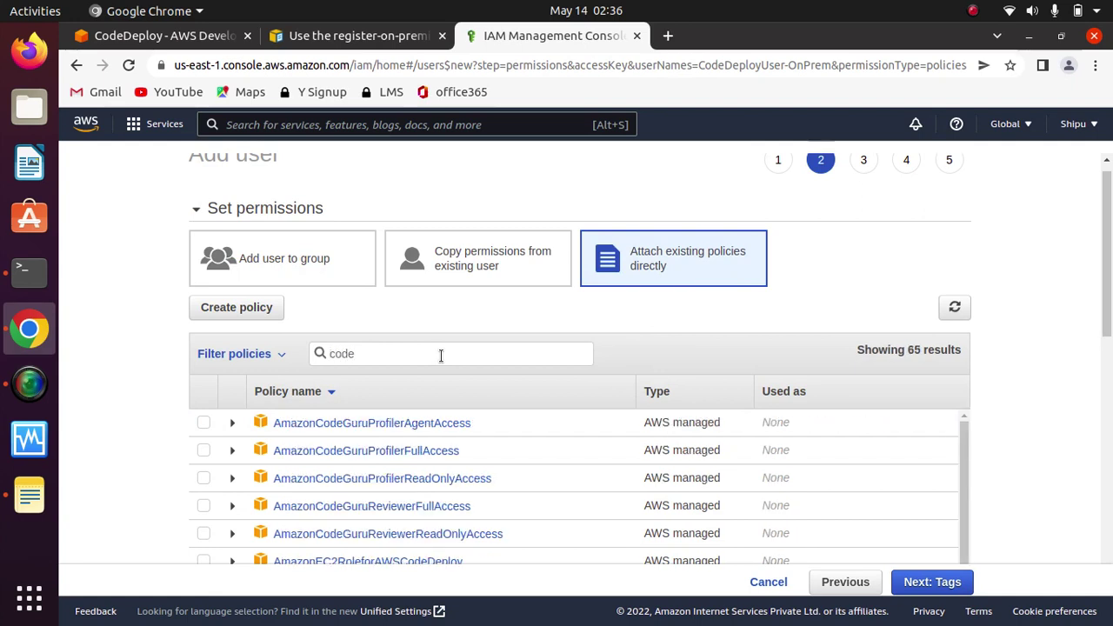
pyautogui.write('deplo')
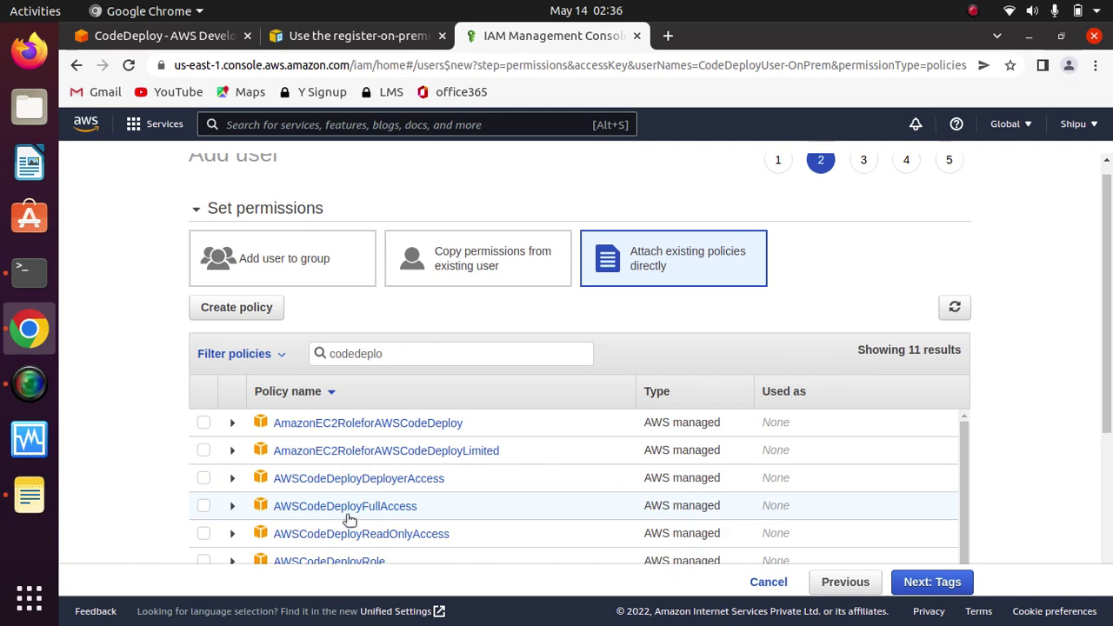
pyautogui.click(204, 506)
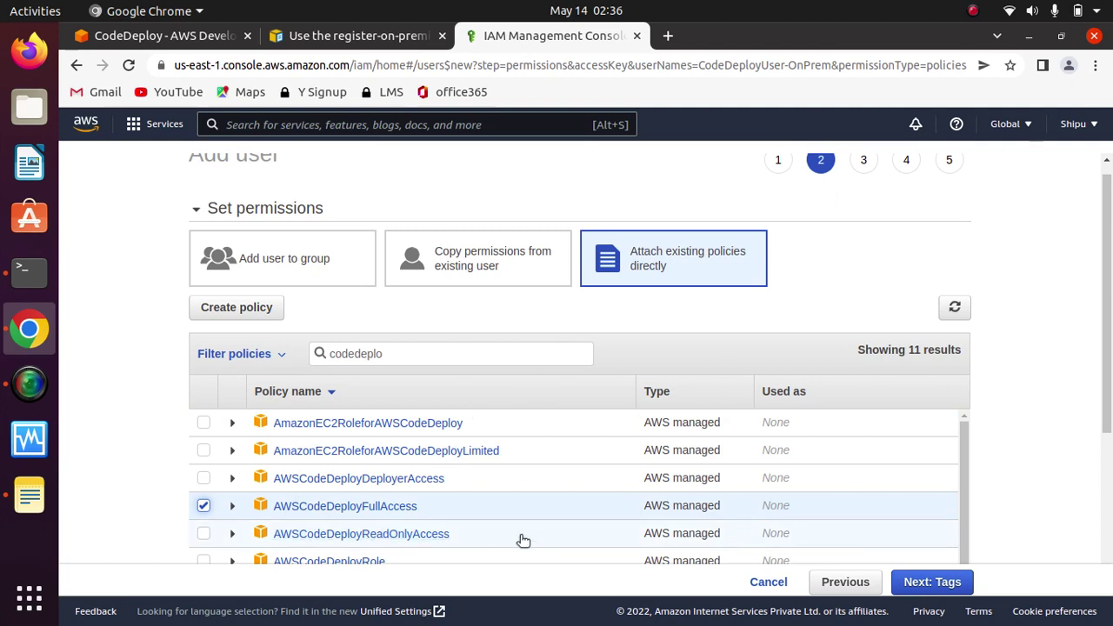
pyautogui.click(932, 582)
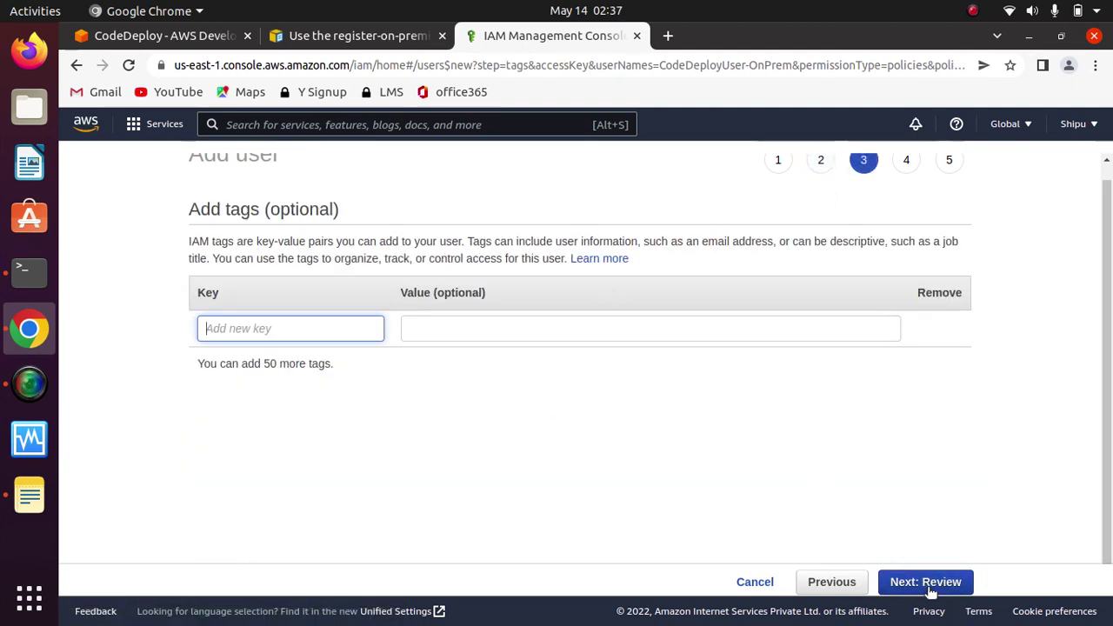
pyautogui.click(925, 586)
pyautogui.moveTo(1106, 409); pyautogui.dragTo(1108, 334)
pyautogui.scroll(-1, 1109, 335)
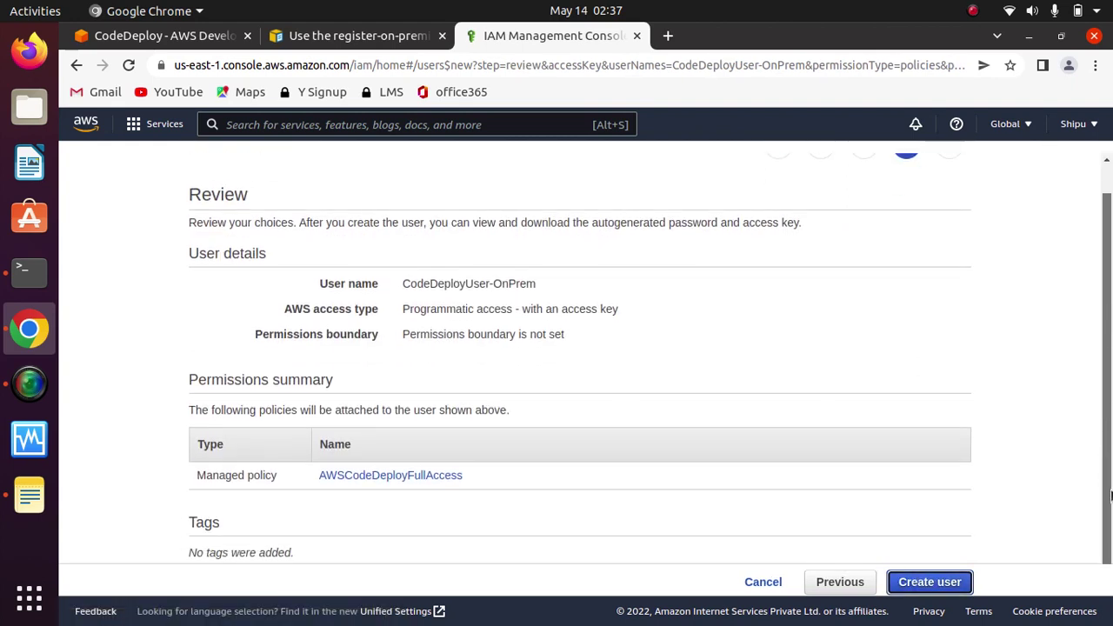
pyautogui.scroll(1, 1107, 477)
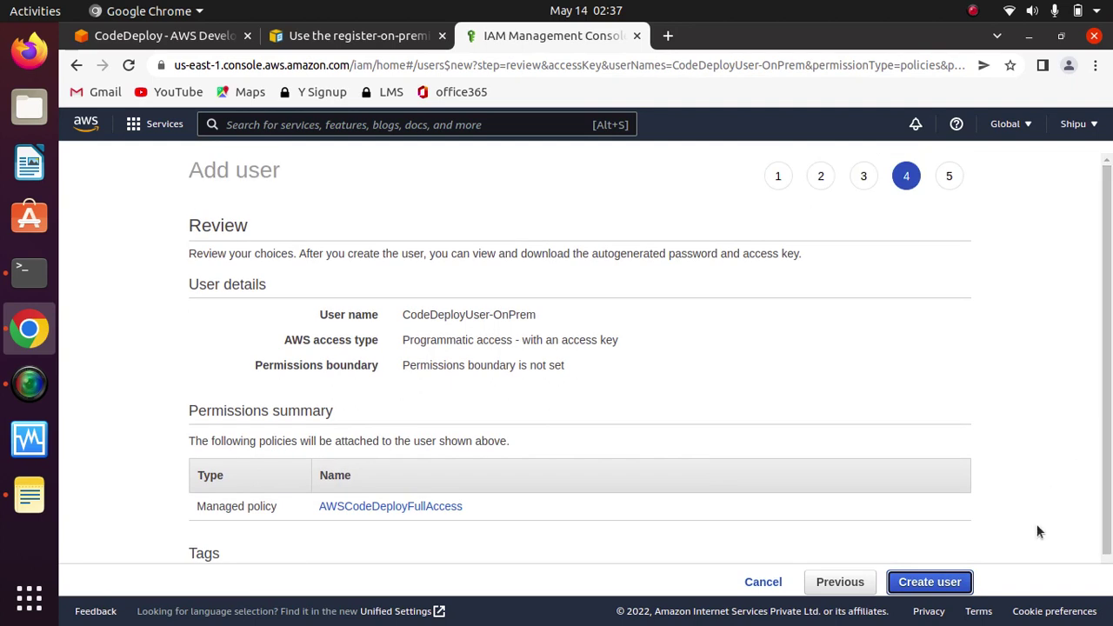
pyautogui.click(928, 584)
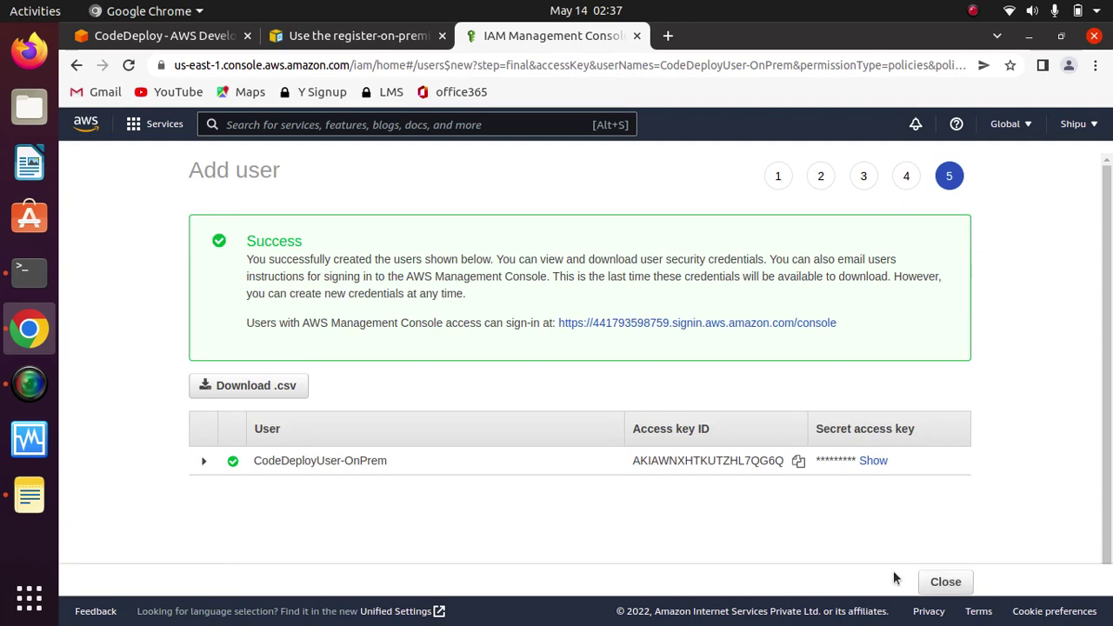
# Step: Copy the new user's access key ID into a new GNOME note
pyautogui.click(798, 462)
pyautogui.click(28, 496)
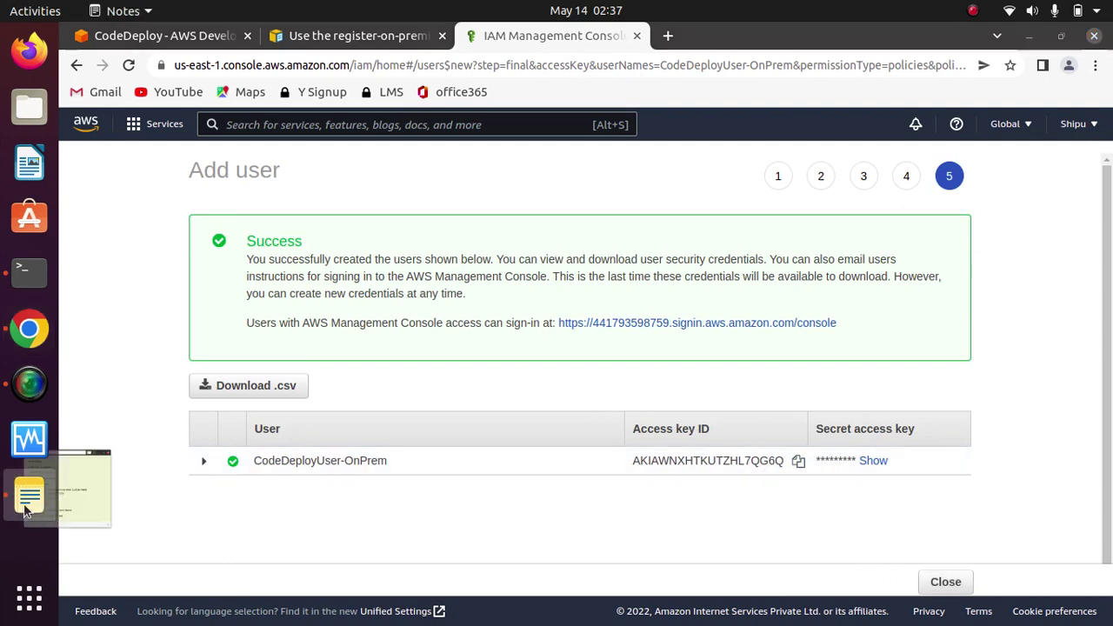
pyautogui.click(412, 129)
pyautogui.click(413, 122)
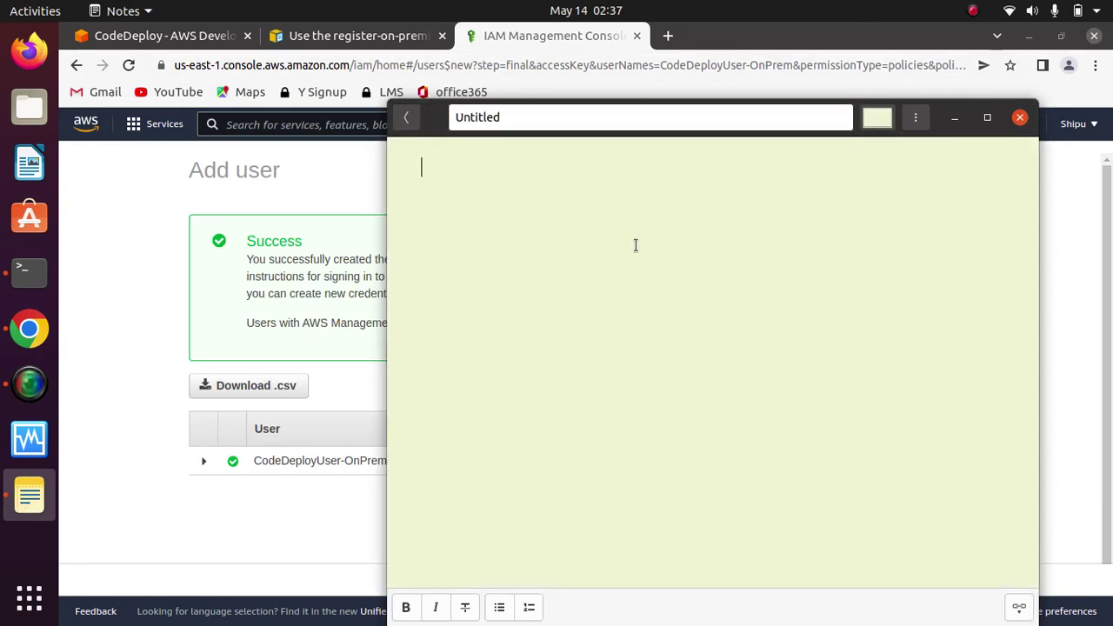
pyautogui.hotkey('ctrl', 'v')
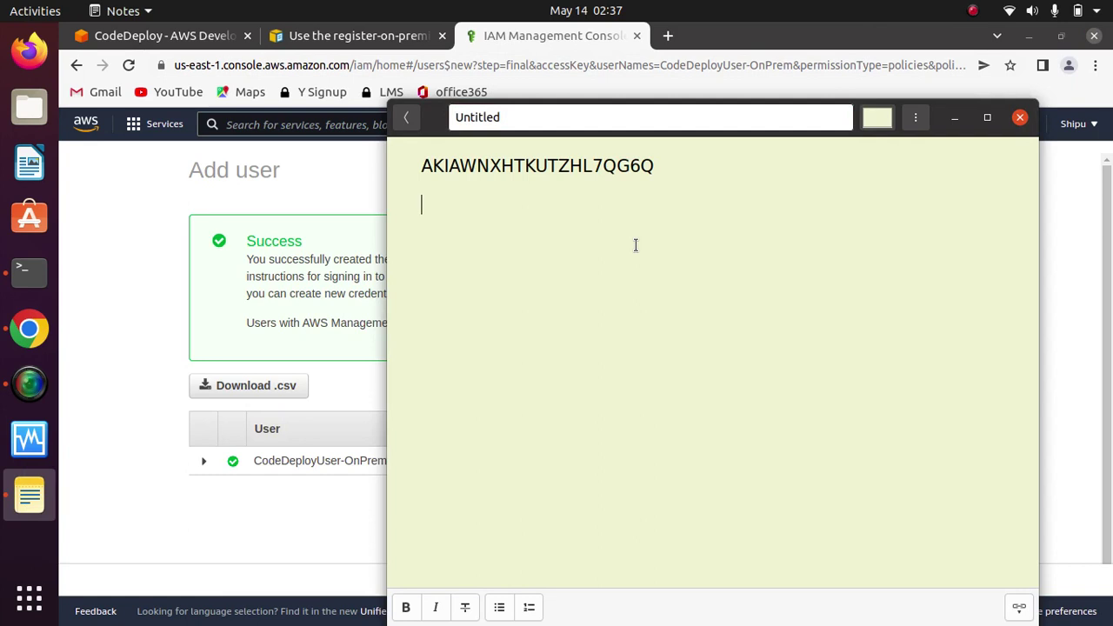
pyautogui.click(953, 117)
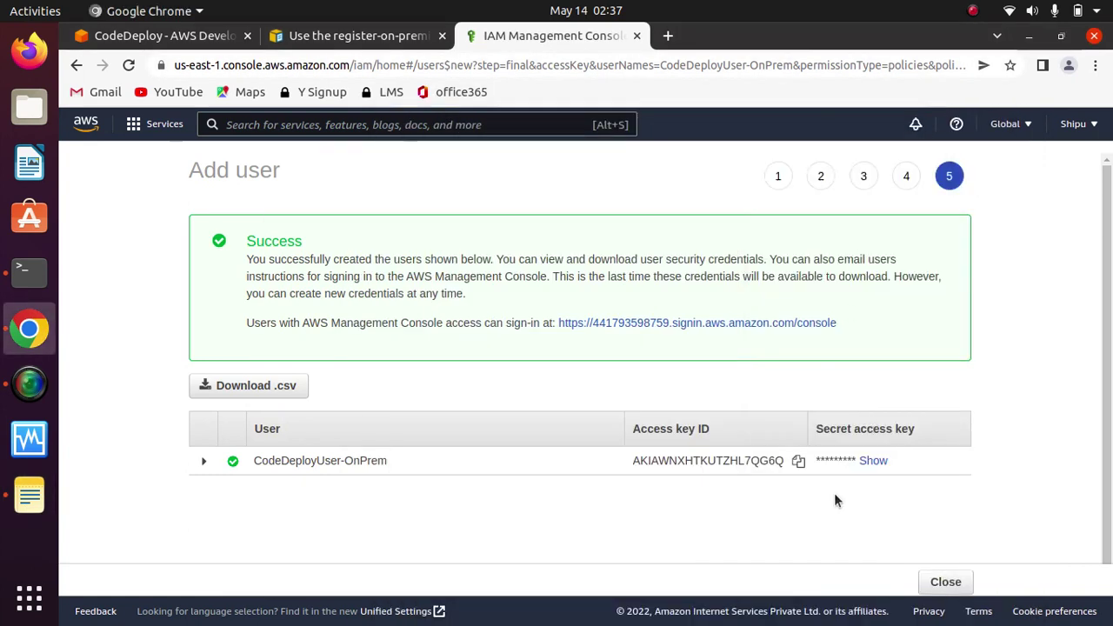
# Step: Reveal and paste the secret access key into the same note, then close the wizard
pyautogui.click(873, 461)
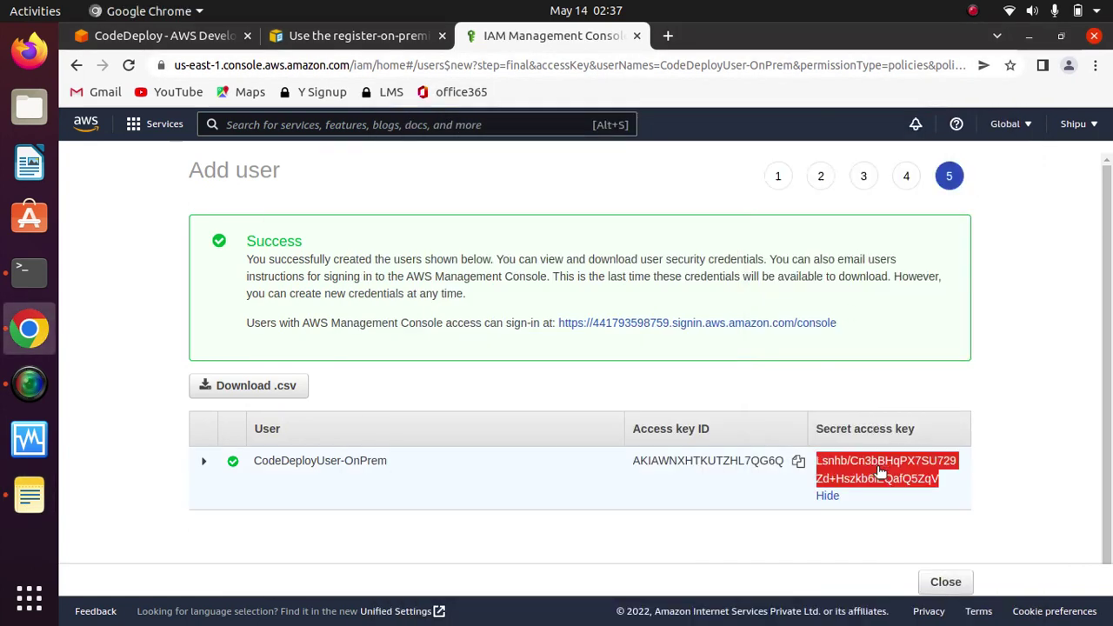
pyautogui.rightClick(879, 470)
pyautogui.click(719, 483)
pyautogui.click(29, 495)
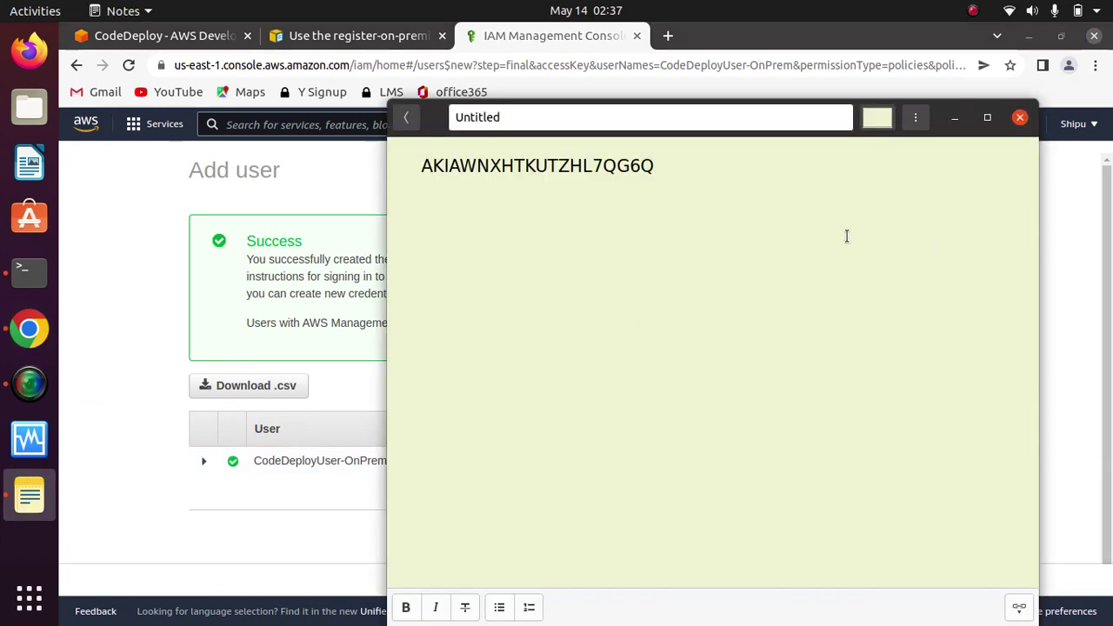
pyautogui.hotkey('ctrl', 'v')
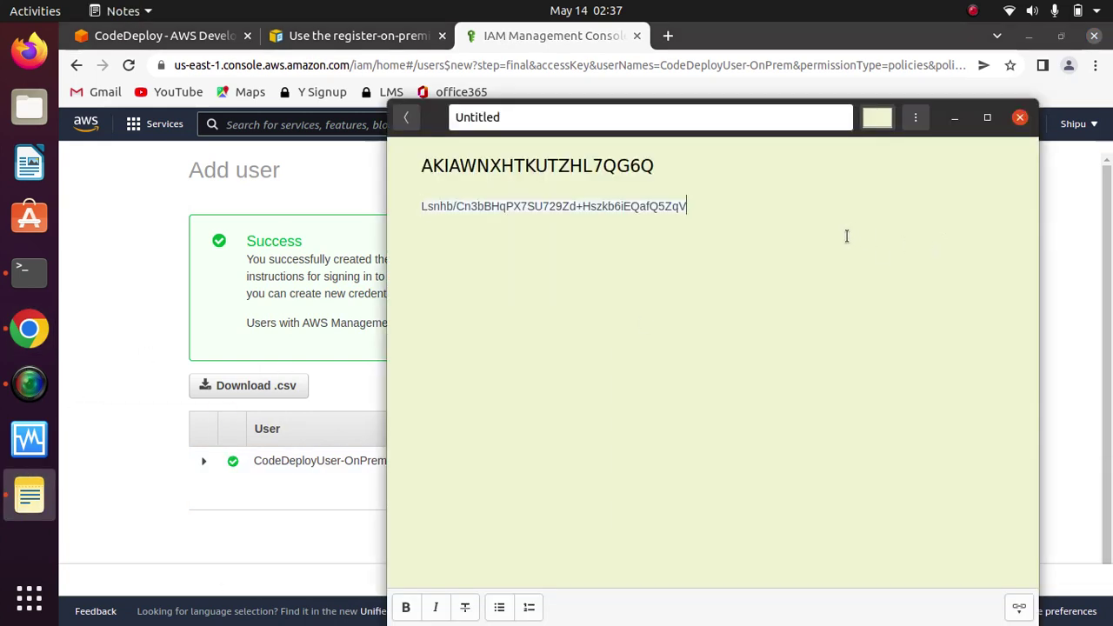
pyautogui.click(953, 116)
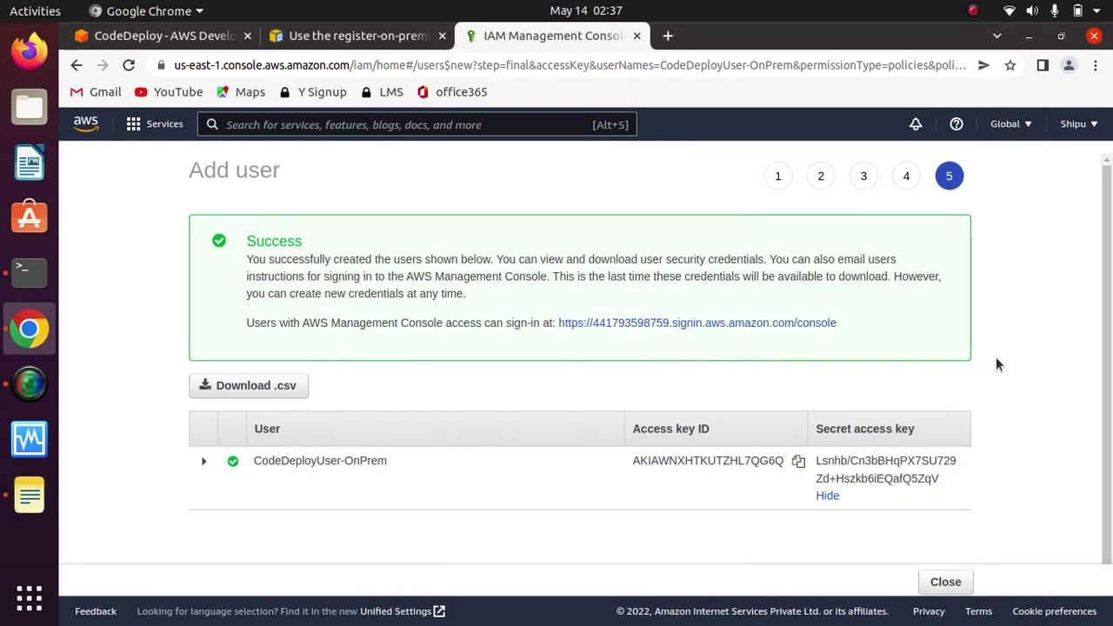
pyautogui.click(956, 579)
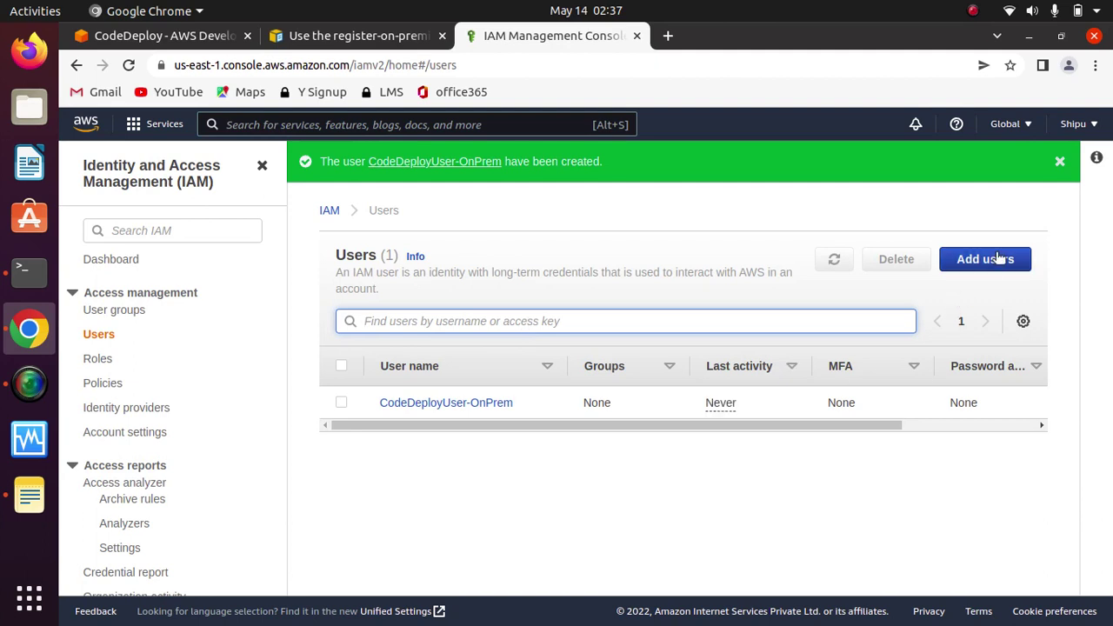
# Step: Attach the AmazonS3FullAccess policy directly to CodeDeployUser-OnPrem
pyautogui.click(411, 405)
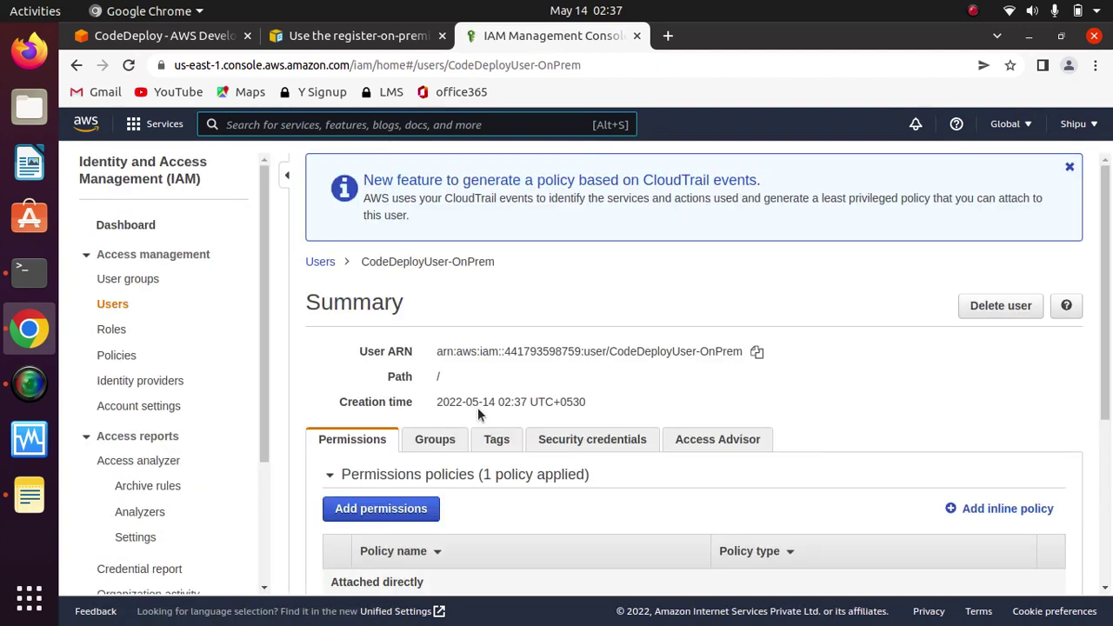
pyautogui.moveTo(1110, 384); pyautogui.dragTo(1097, 556)
pyautogui.scroll(1, 647, 341)
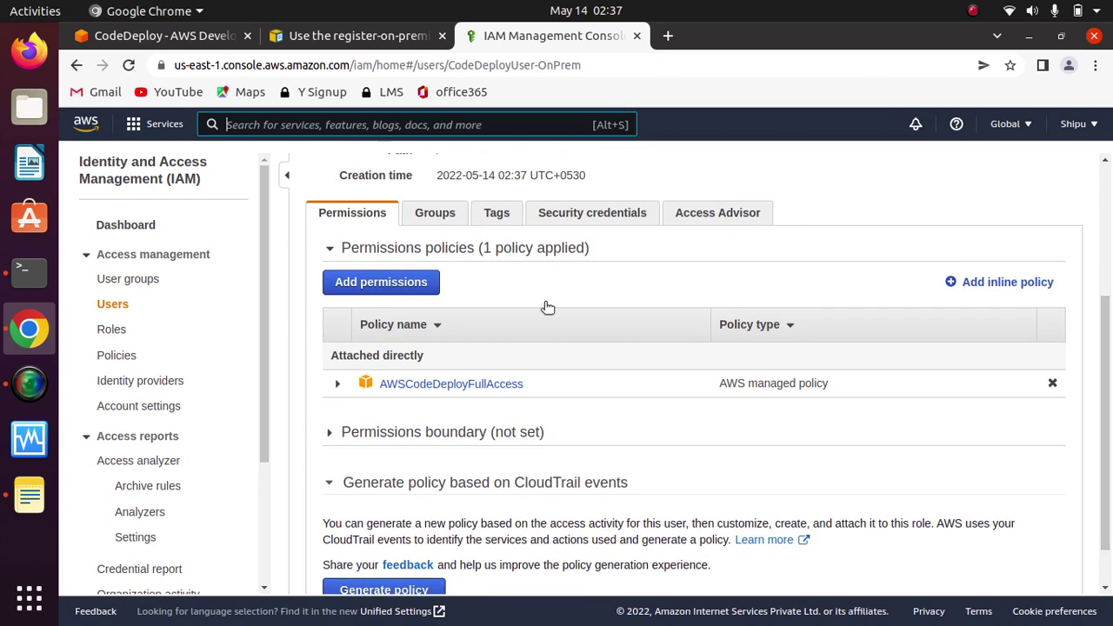
pyautogui.click(421, 281)
pyautogui.click(595, 298)
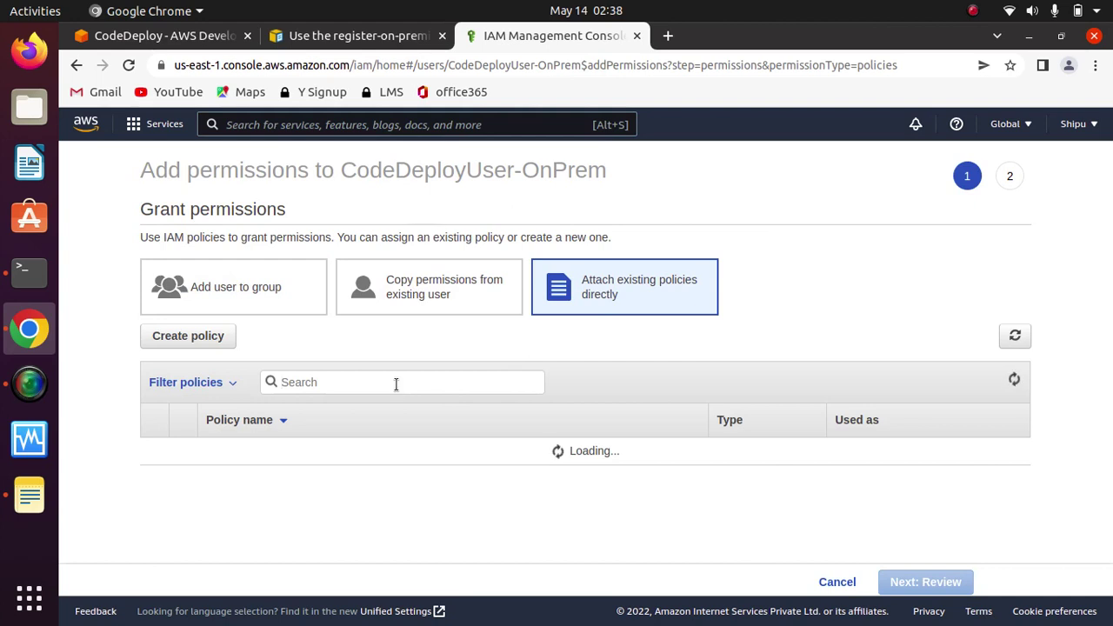
pyautogui.write('s3')
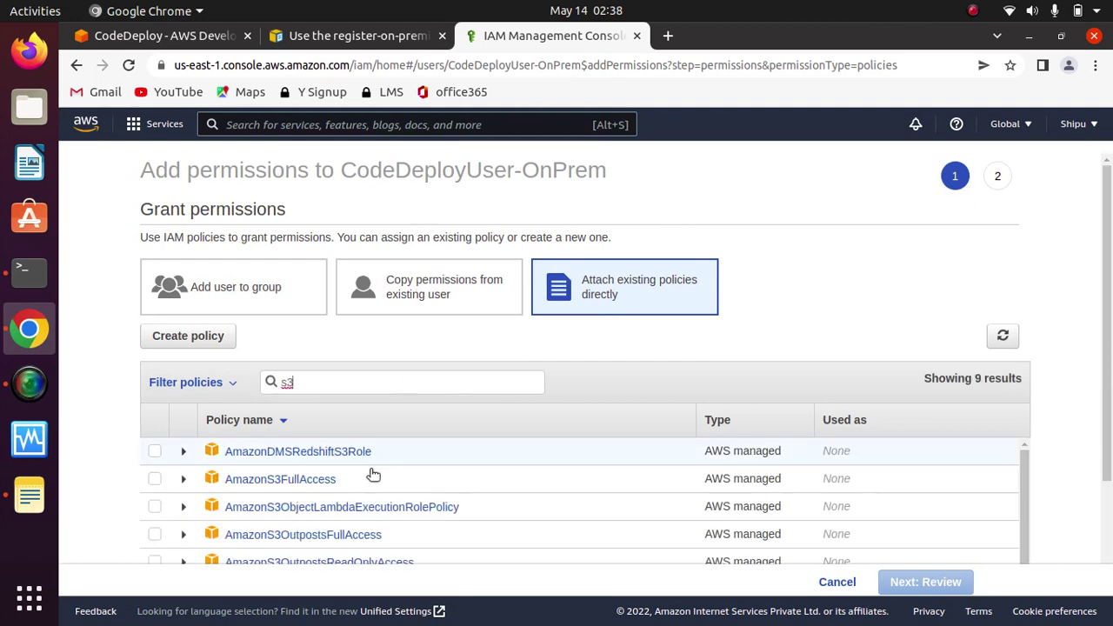
pyautogui.click(154, 479)
pyautogui.click(939, 583)
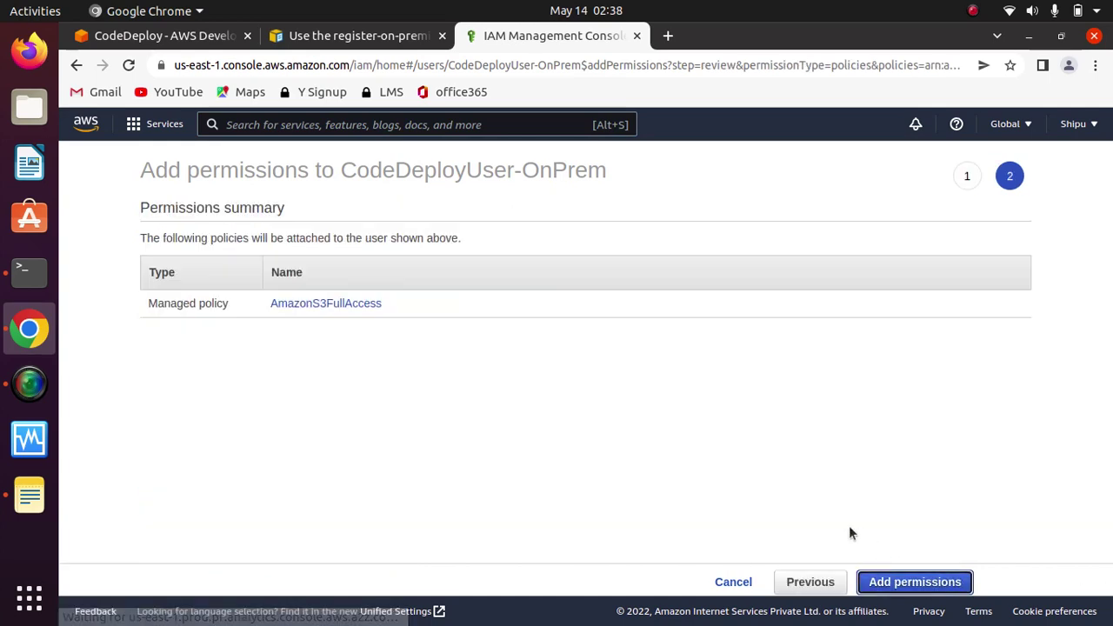
pyautogui.click(906, 583)
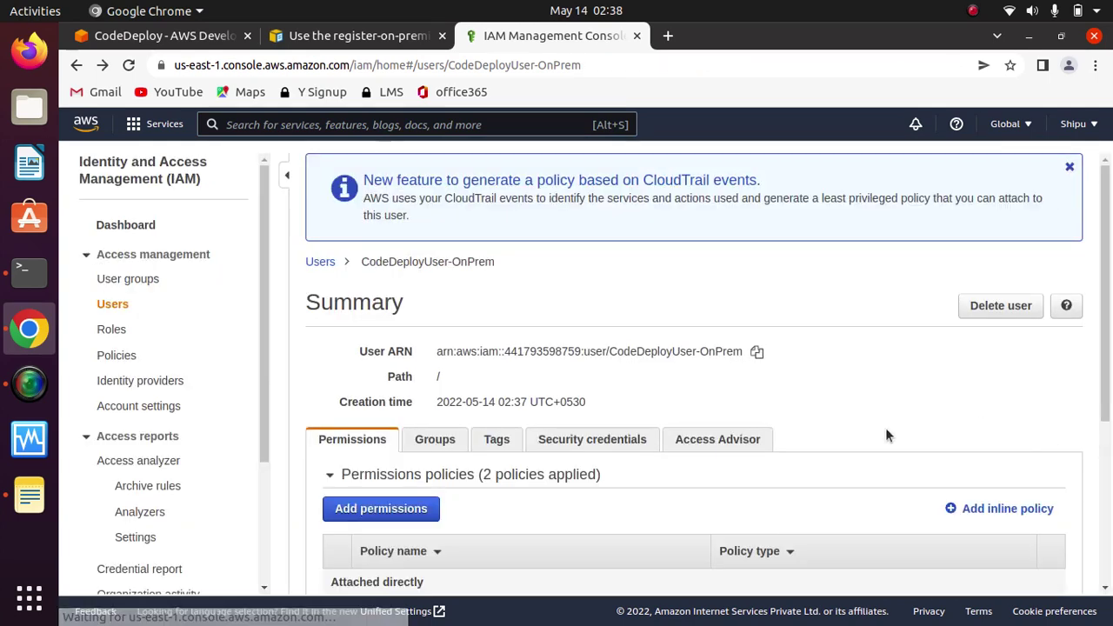
# Step: Return to the user summary and highlight the name CodeDeployUser-OnPrem
pyautogui.moveTo(1104, 409); pyautogui.dragTo(1105, 578)
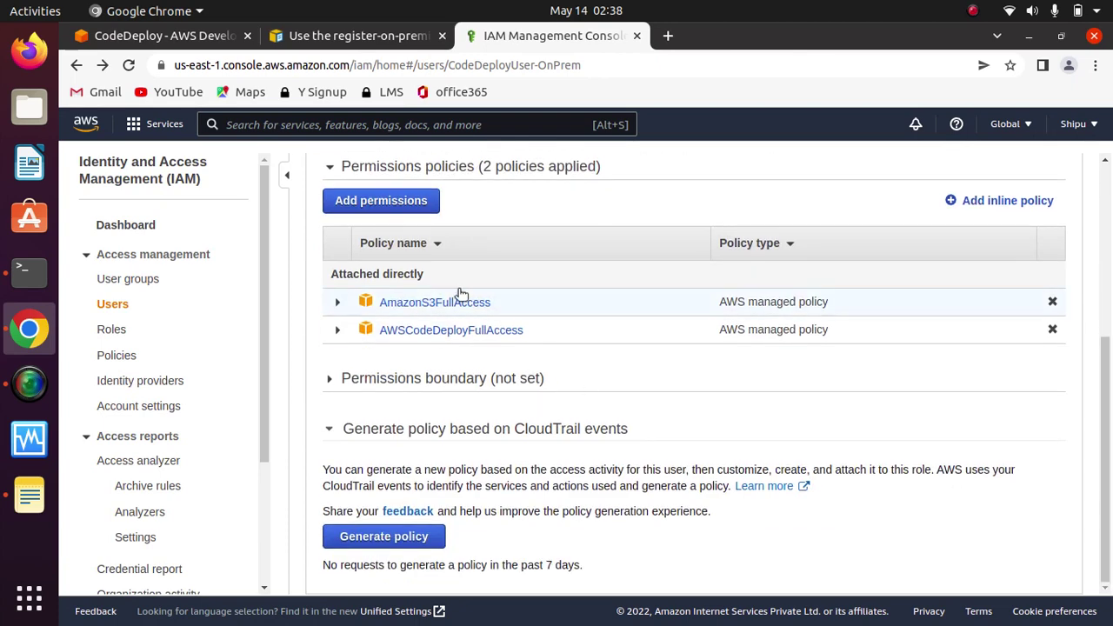
pyautogui.click(1109, 261)
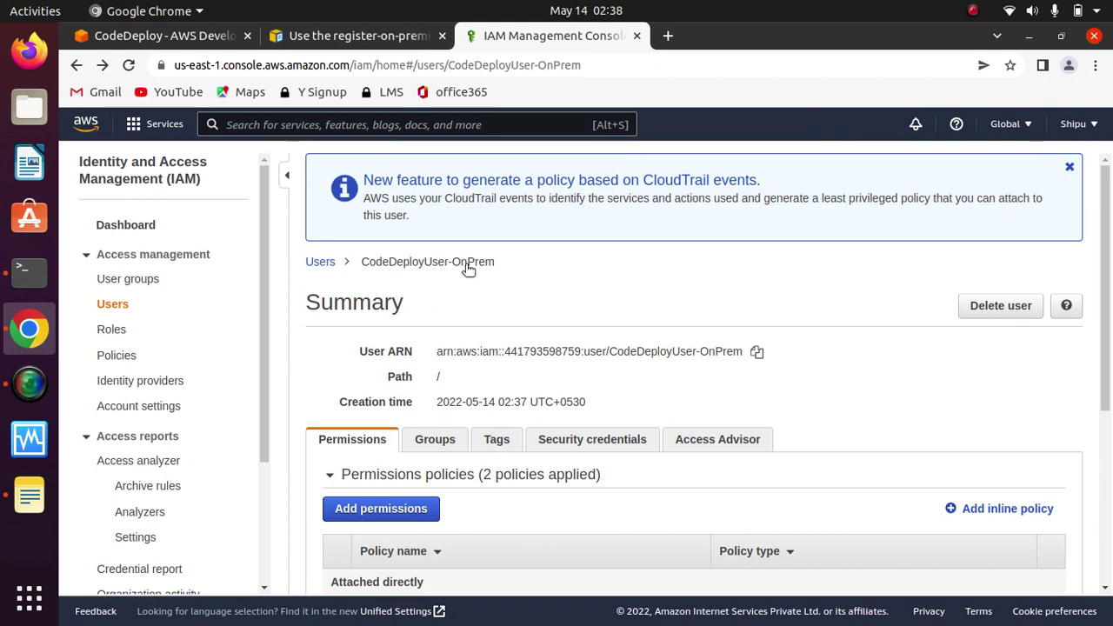
pyautogui.moveTo(498, 263); pyautogui.dragTo(380, 273)
# Step: Go back to the register-on-premises guide and review the Step 2 heading
pyautogui.click(629, 268)
pyautogui.click(352, 37)
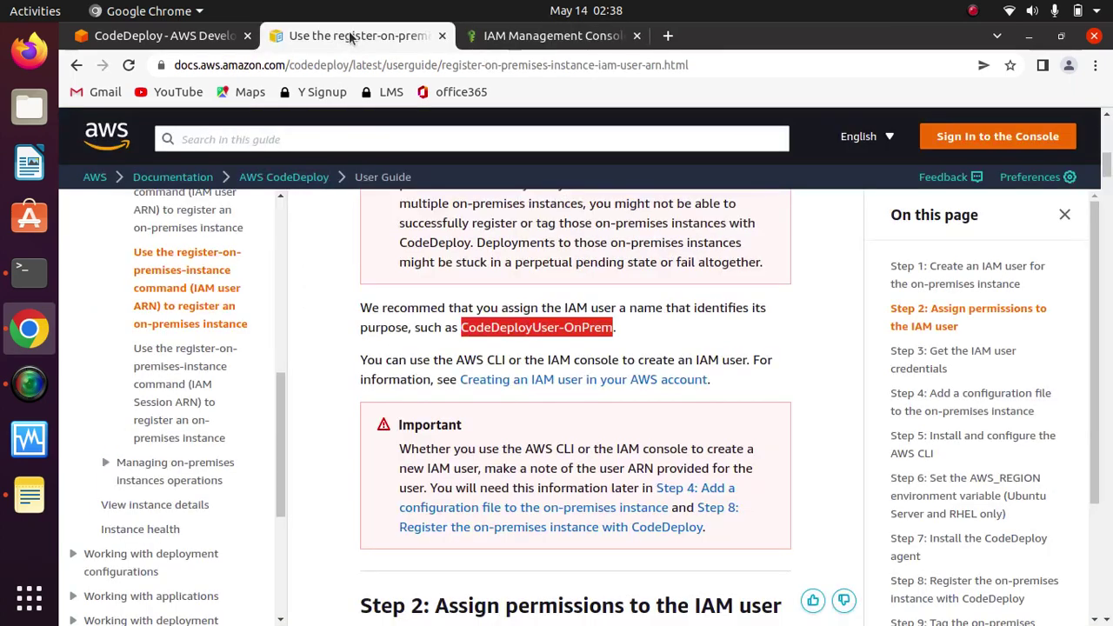
pyautogui.scroll(5, 311, 291)
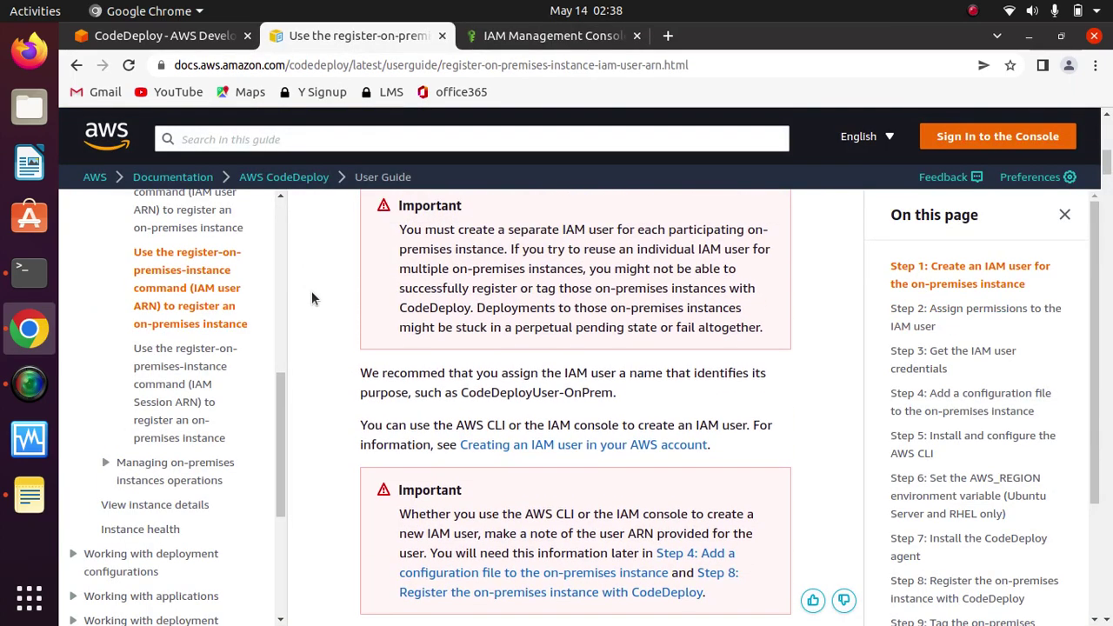
pyautogui.scroll(-4, 312, 290)
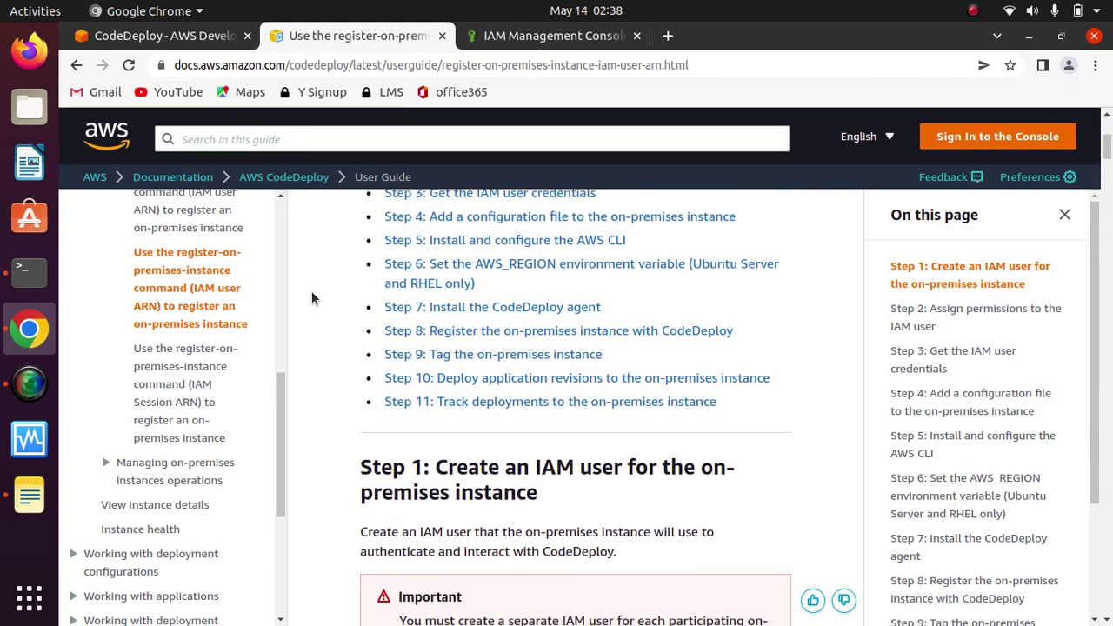
pyautogui.scroll(1, 312, 292)
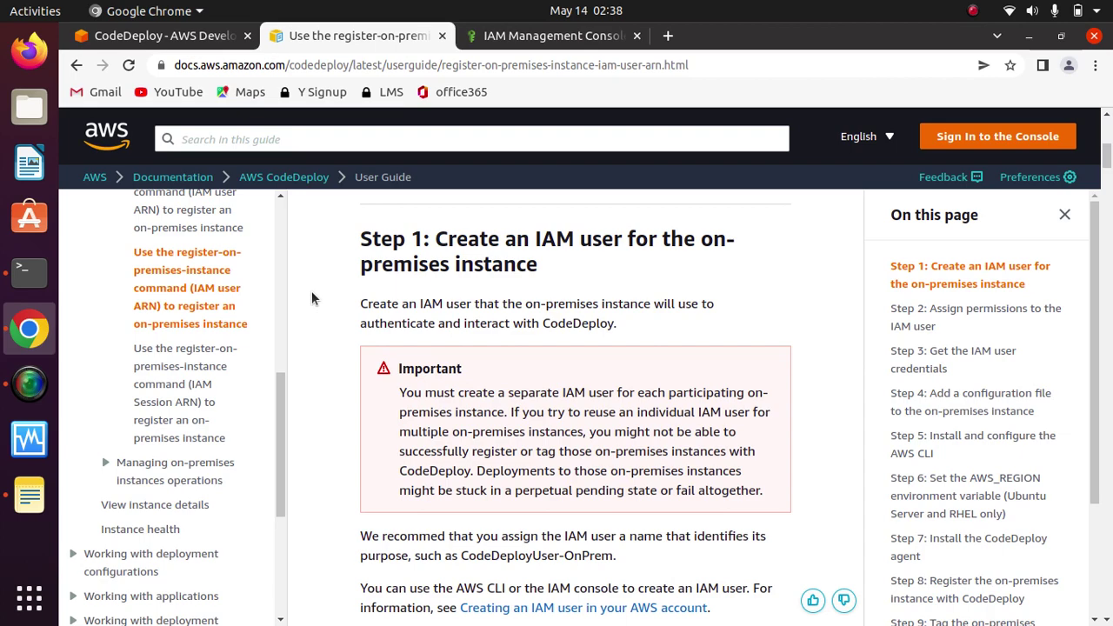
pyautogui.scroll(-3, 311, 299)
pyautogui.scroll(-4, 311, 298)
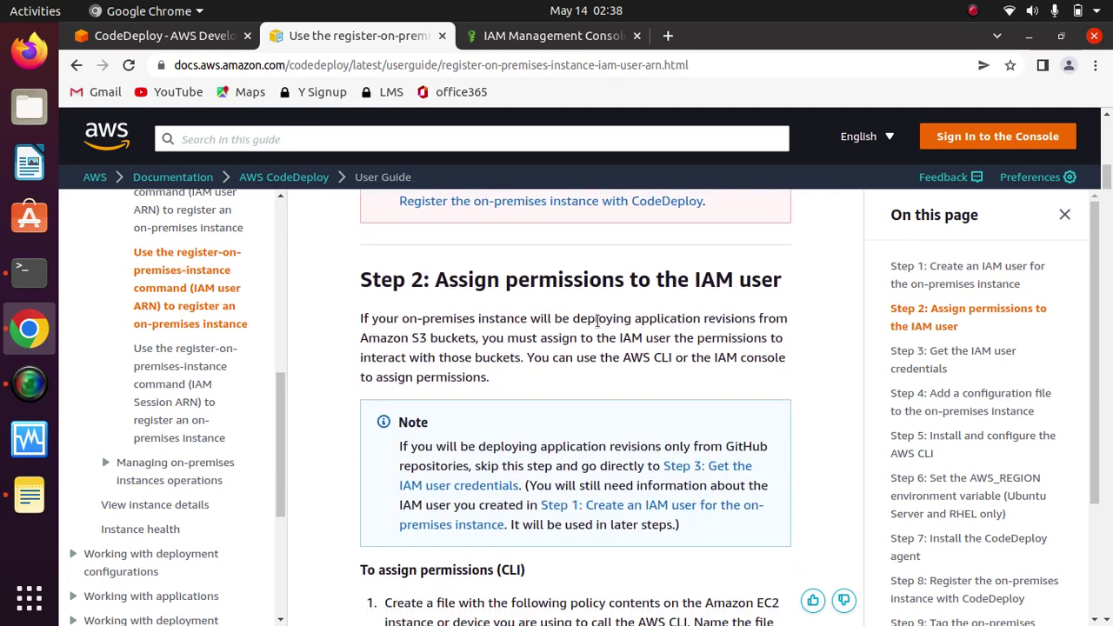
pyautogui.moveTo(785, 294); pyautogui.dragTo(355, 283)
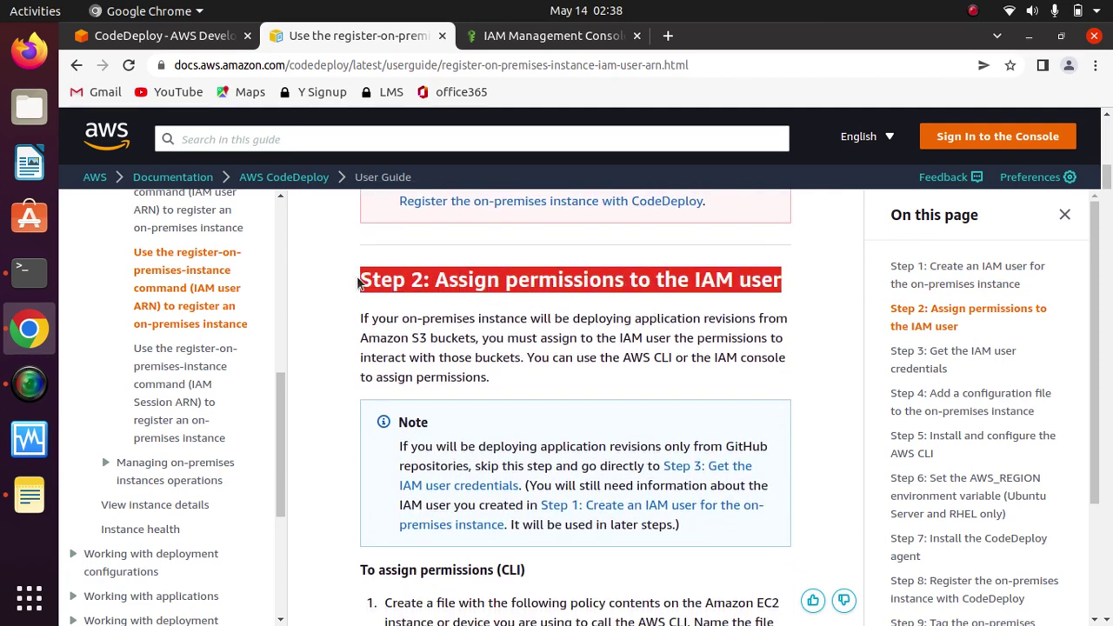
pyautogui.click(673, 303)
pyautogui.moveTo(783, 282); pyautogui.dragTo(333, 282)
pyautogui.click(533, 284)
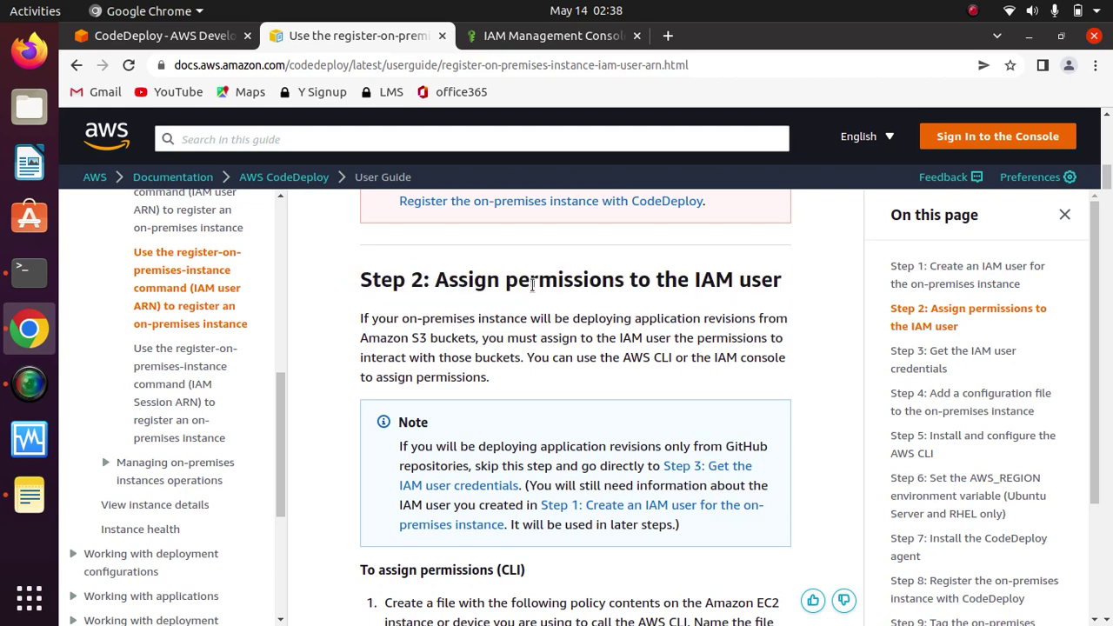
pyautogui.scroll(-3, 532, 284)
pyautogui.scroll(-5, 533, 292)
pyautogui.scroll(1, 533, 292)
# Step: Review the Step 2 policy actions, then move on to Step 3 on IAM user credentials
pyautogui.moveTo(611, 271); pyautogui.dragTo(532, 243)
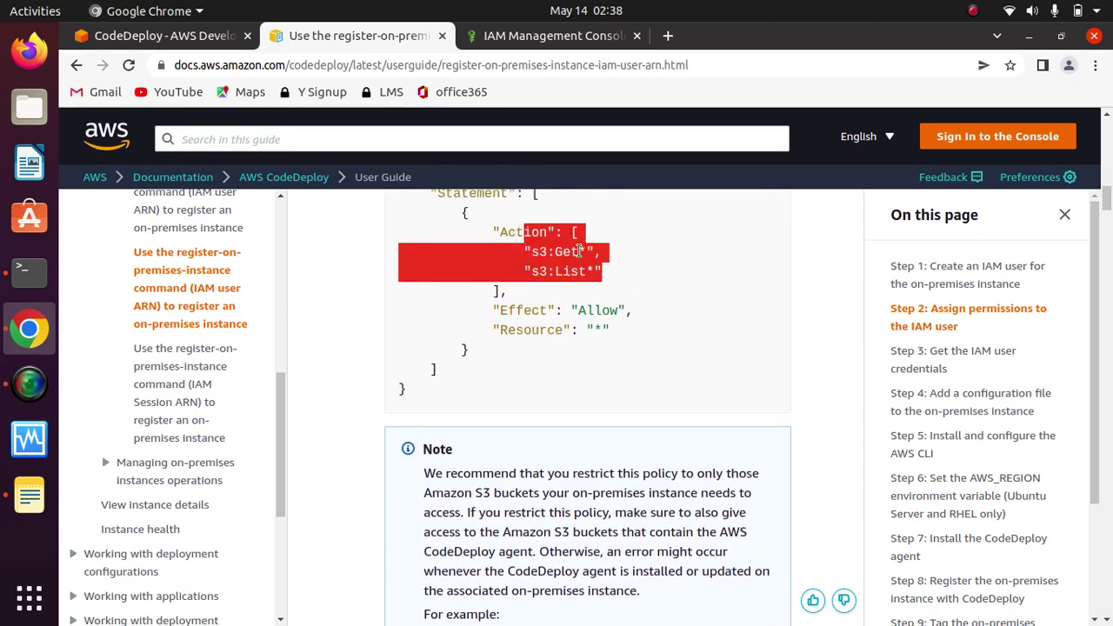
pyautogui.click(656, 273)
pyautogui.scroll(-6, 655, 273)
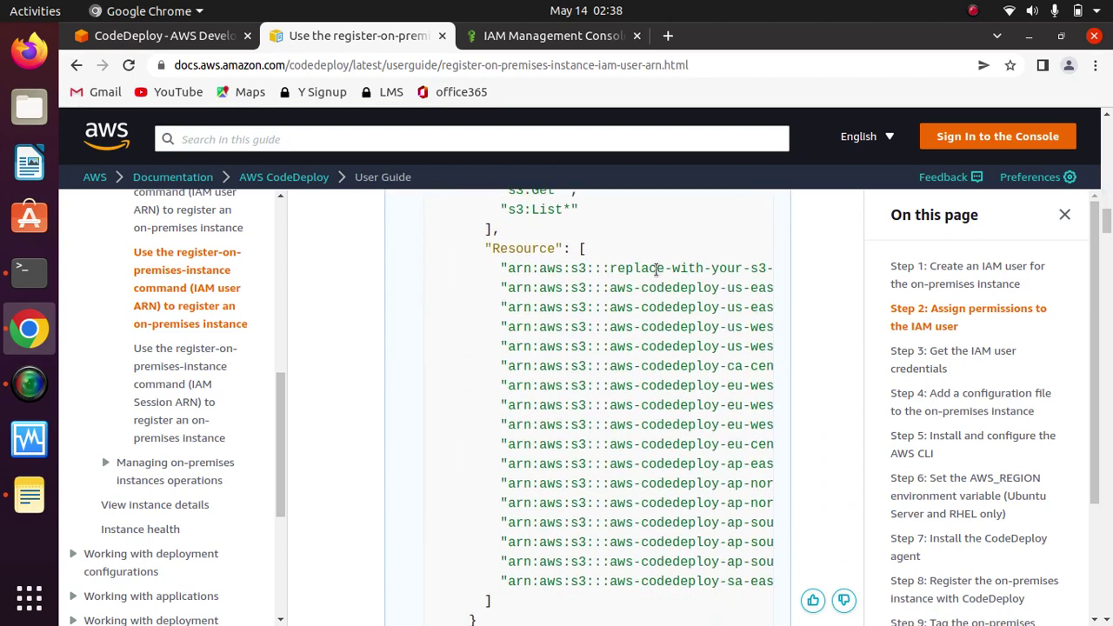
pyautogui.scroll(-7, 659, 275)
pyautogui.scroll(1, 656, 275)
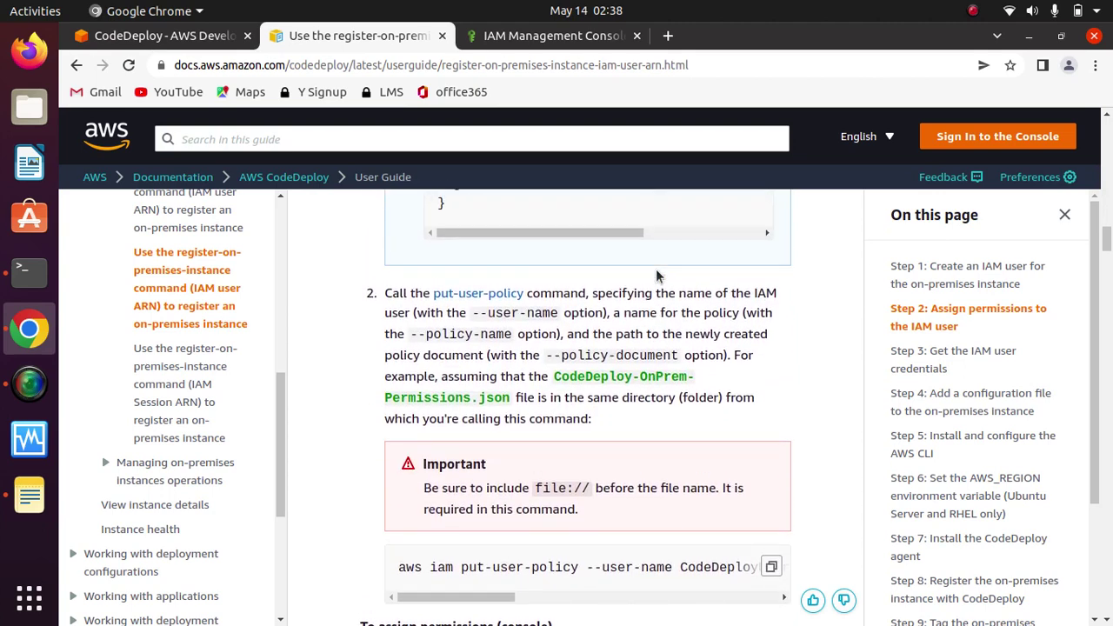
pyautogui.scroll(-2, 658, 275)
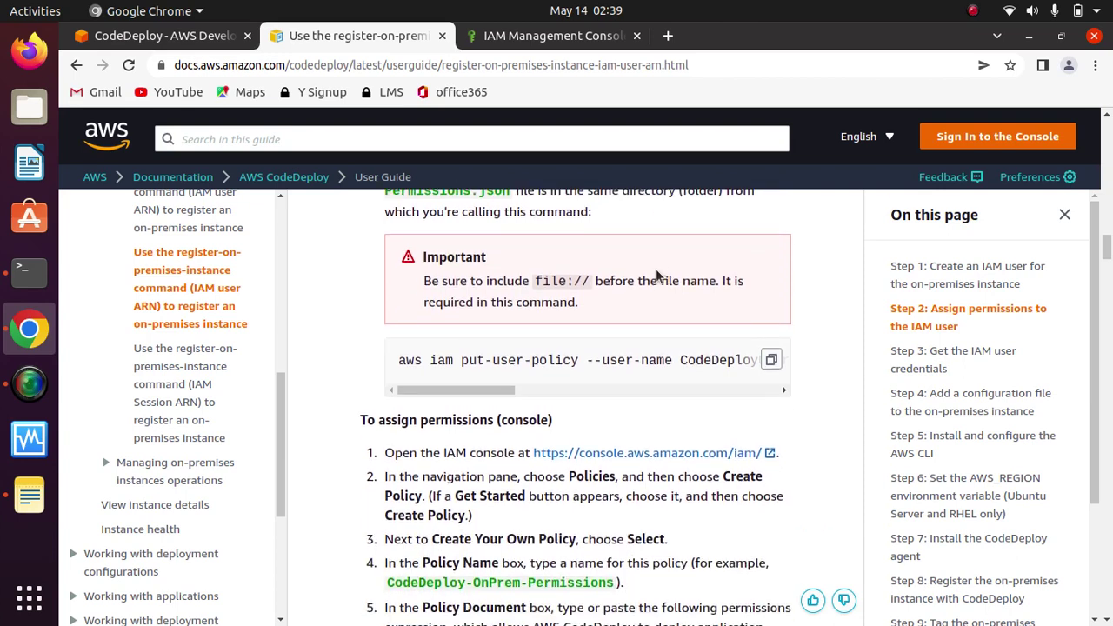
pyautogui.scroll(-7, 656, 275)
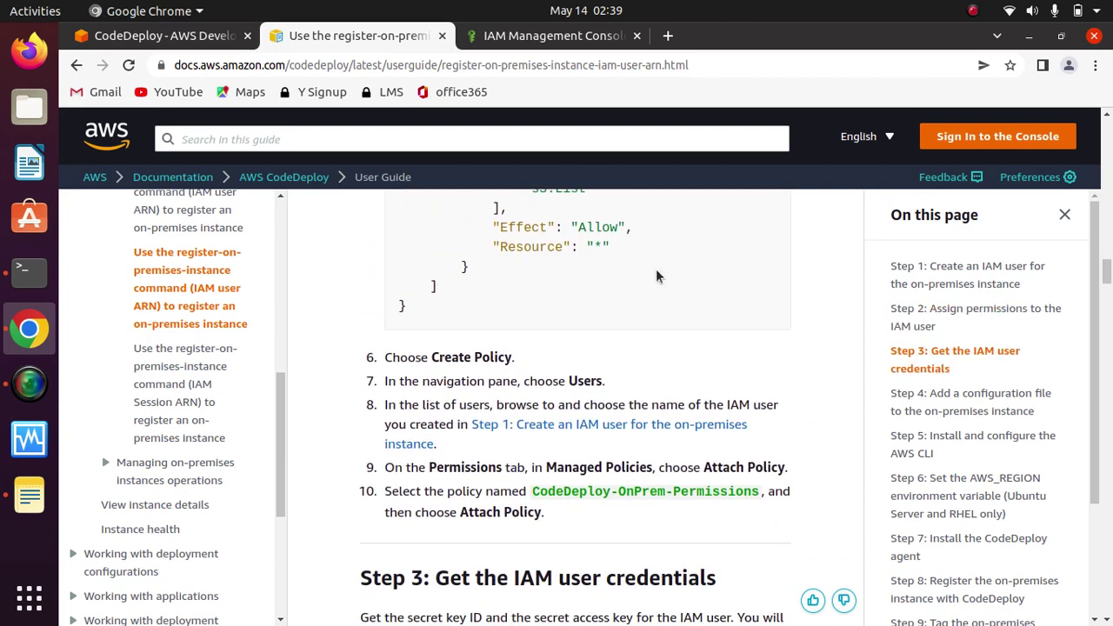
pyautogui.click(932, 315)
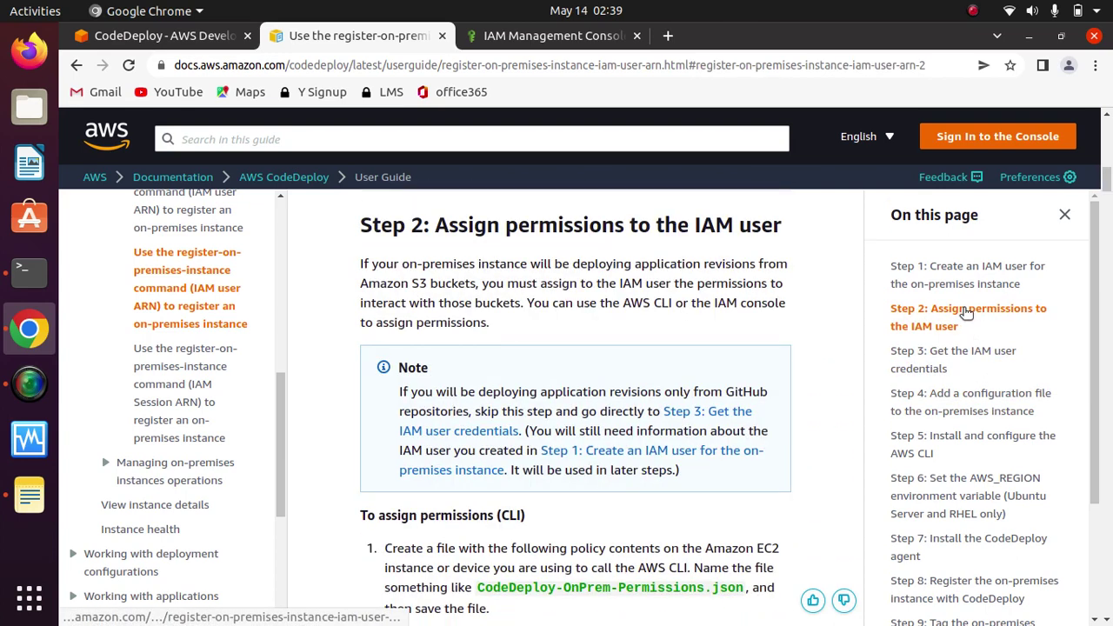
pyautogui.click(931, 365)
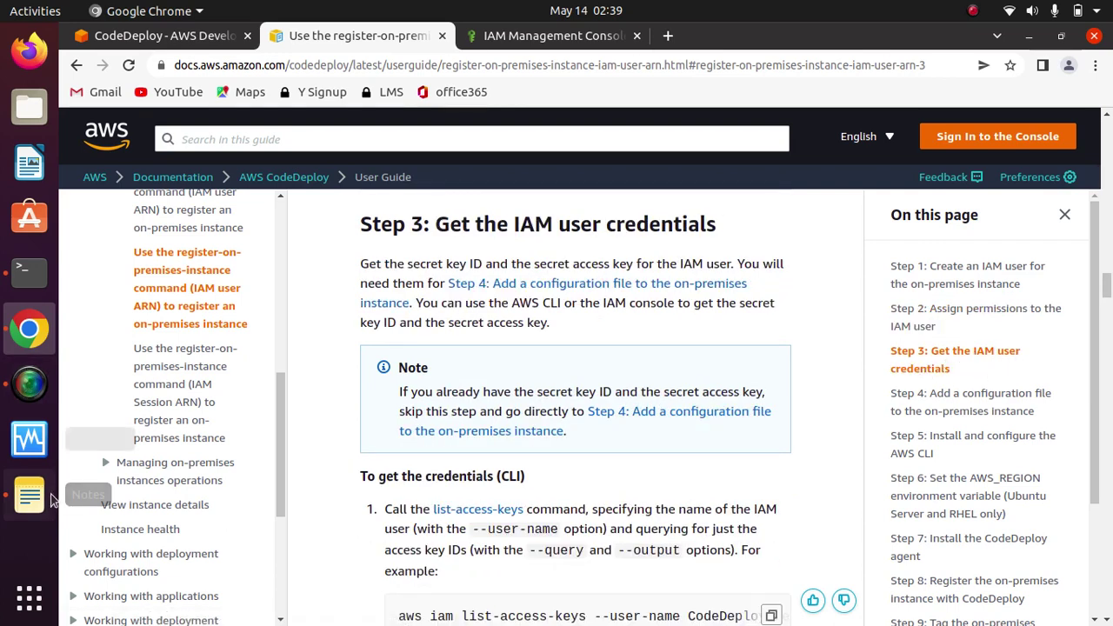
# Step: Check the saved access key and secret key lines in the notes
pyautogui.click(26, 504)
pyautogui.moveTo(730, 226); pyautogui.dragTo(412, 159)
pyautogui.click(804, 240)
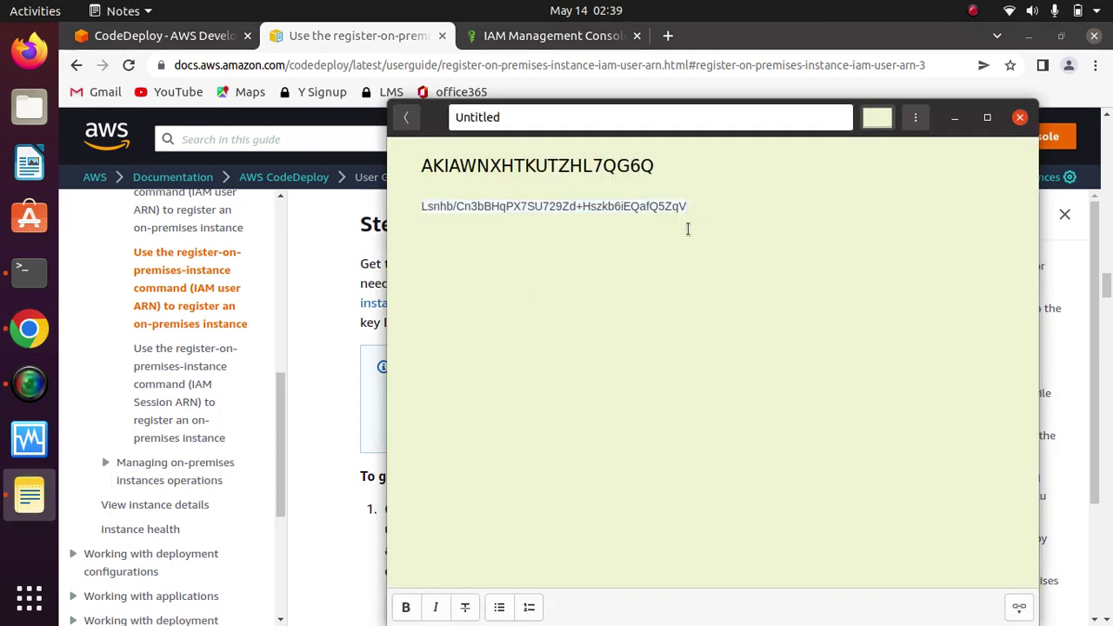
pyautogui.click(959, 124)
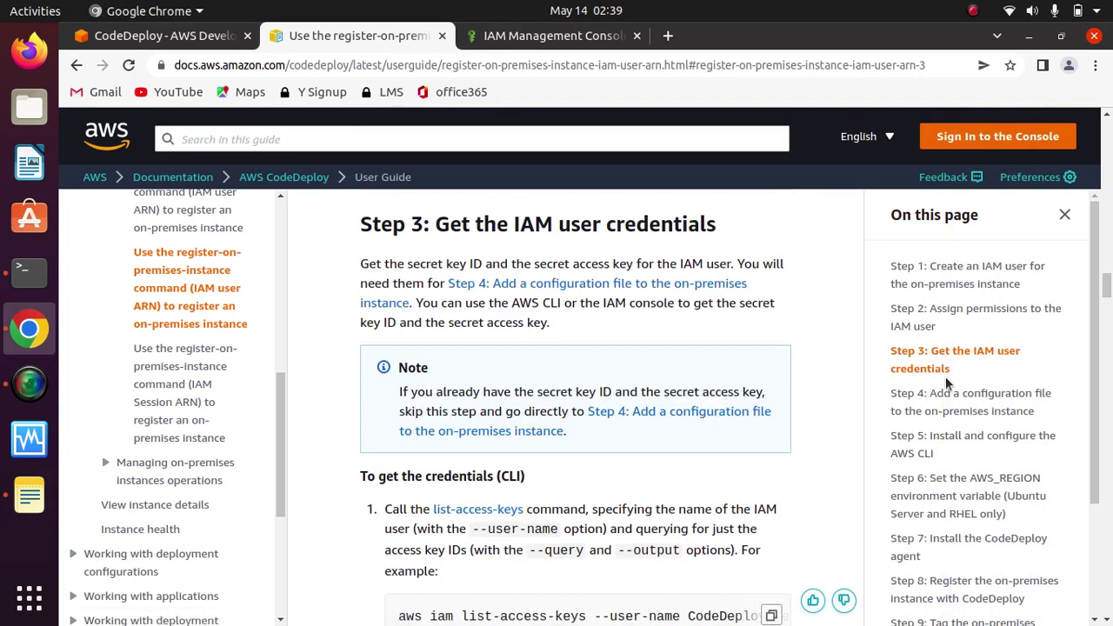
# Step: In Step 4, review the YAML configuration template and the codedeploy.onpremises.yml file name
pyautogui.click(980, 411)
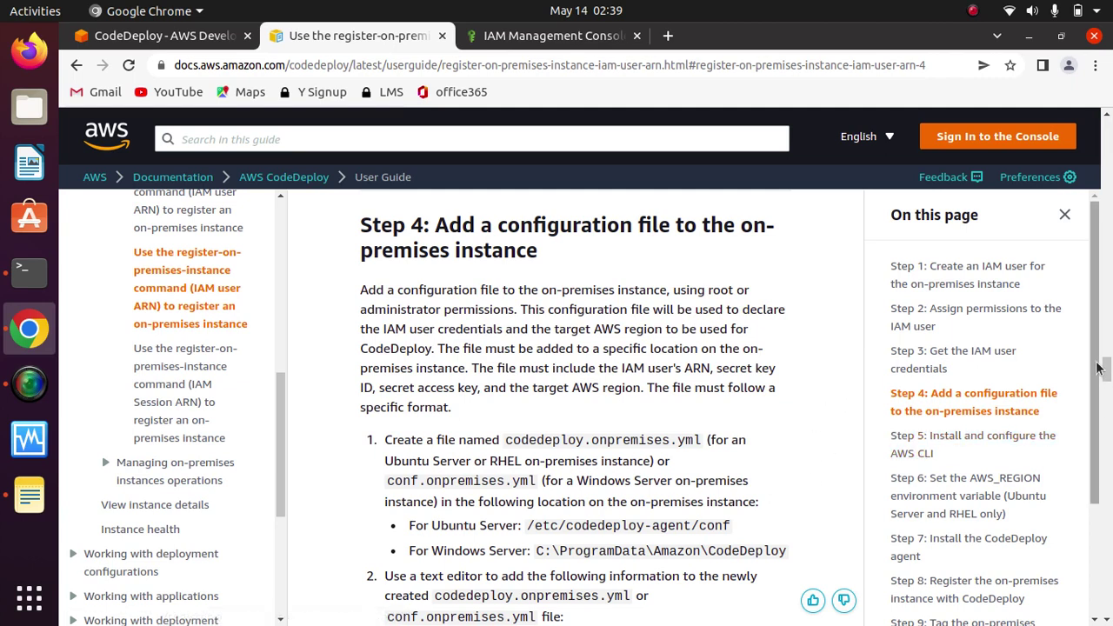
pyautogui.scroll(-1, 1094, 396)
pyautogui.scroll(-1, 1096, 398)
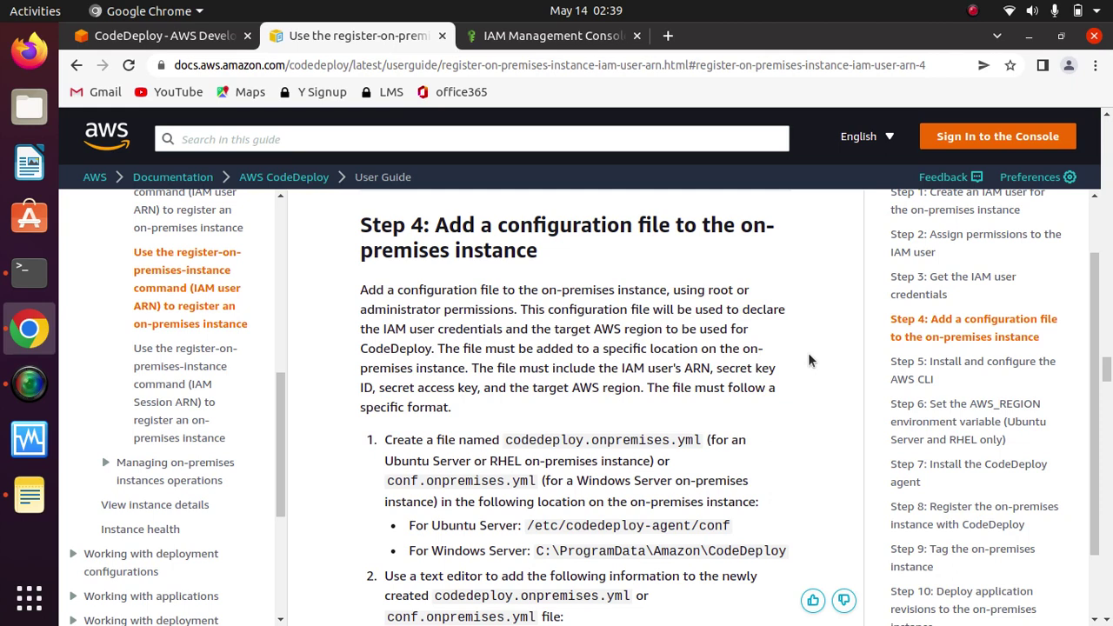
pyautogui.scroll(-3, 808, 354)
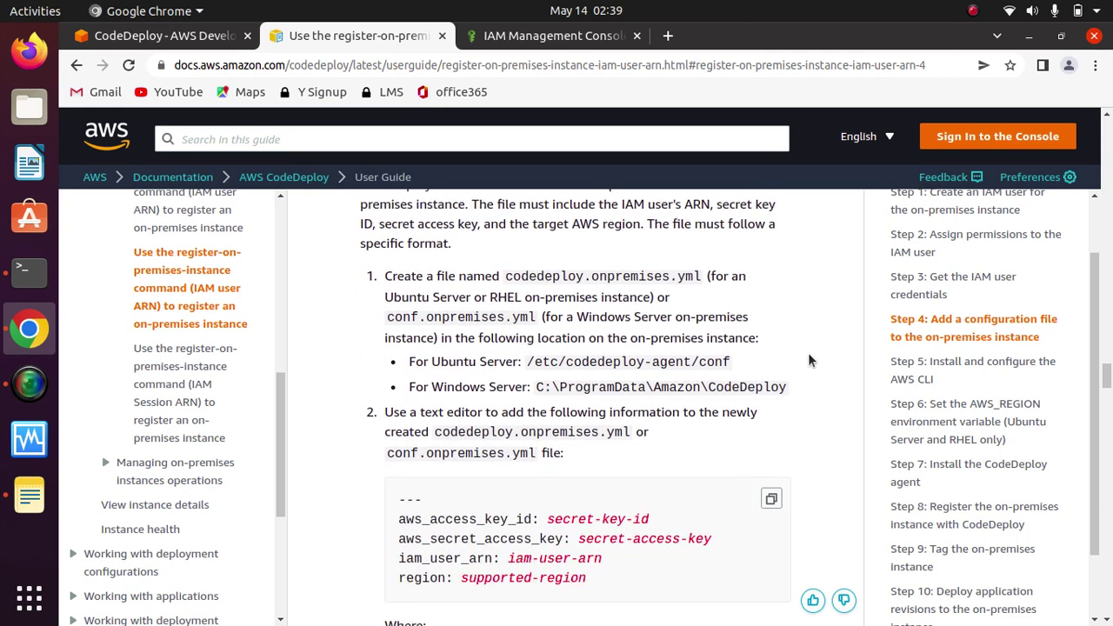
pyautogui.scroll(-1, 808, 353)
pyautogui.moveTo(643, 552); pyautogui.dragTo(380, 475)
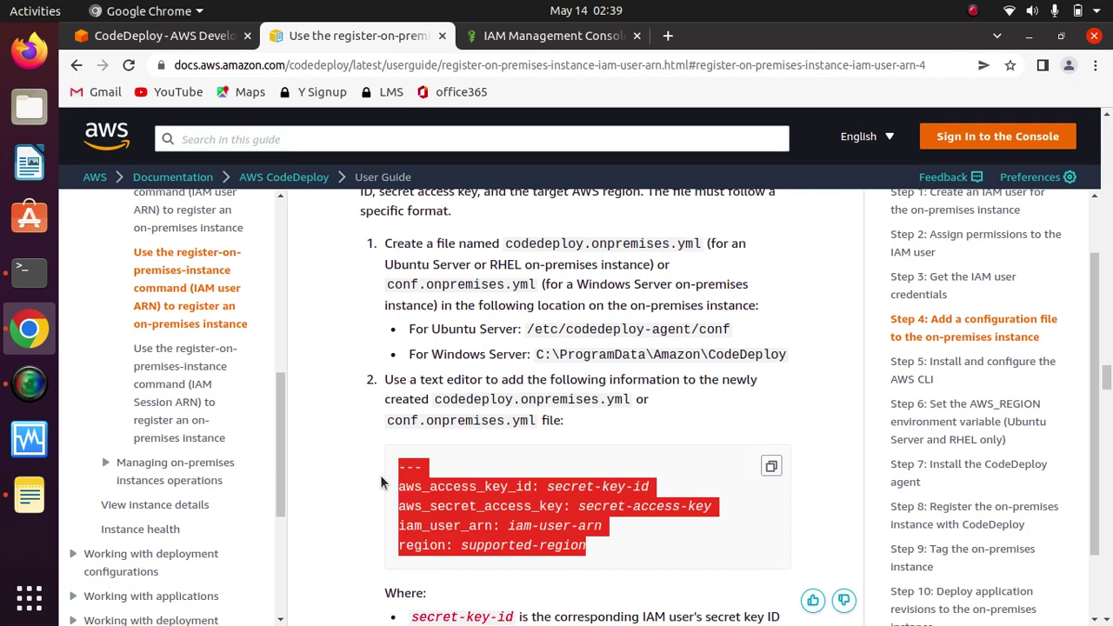
pyautogui.click(718, 399)
pyautogui.moveTo(630, 395); pyautogui.dragTo(432, 393)
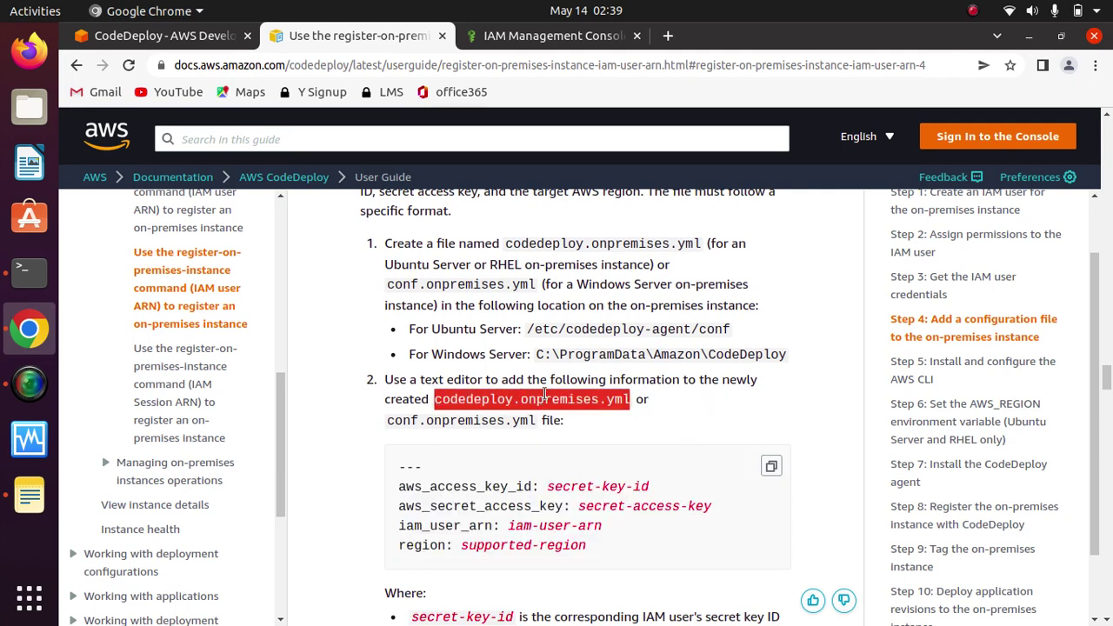
pyautogui.click(753, 405)
# Step: Highlight codedeploy.onpremises.yml and the Ubuntu Server path note, then return to CodeDeploy
pyautogui.scroll(1, 753, 405)
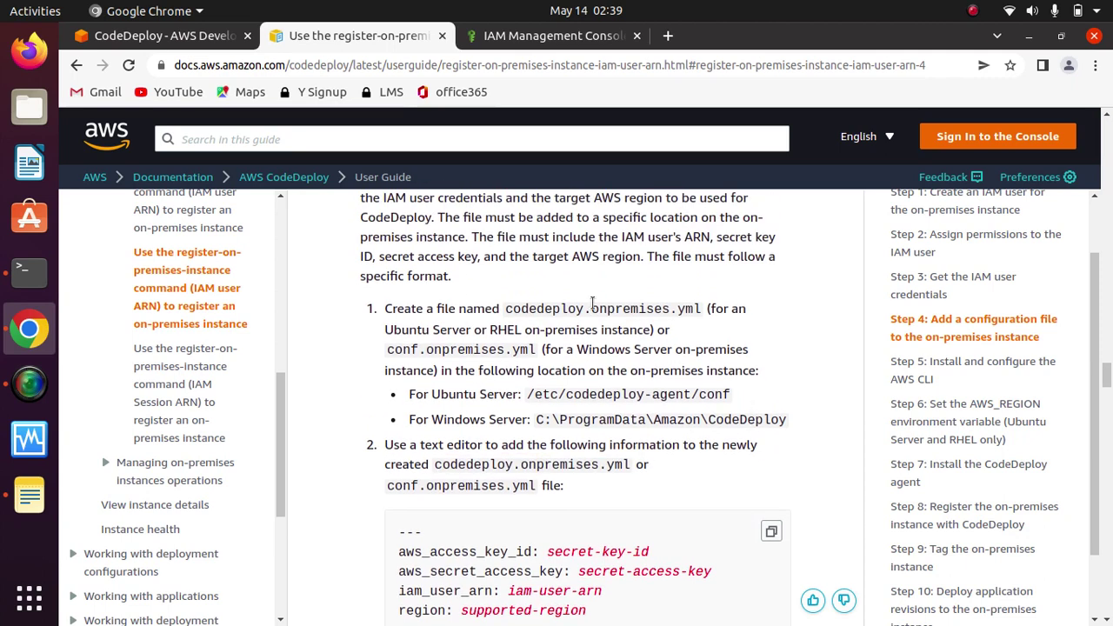
pyautogui.moveTo(507, 309); pyautogui.dragTo(647, 308)
pyautogui.moveTo(696, 309); pyautogui.dragTo(701, 309)
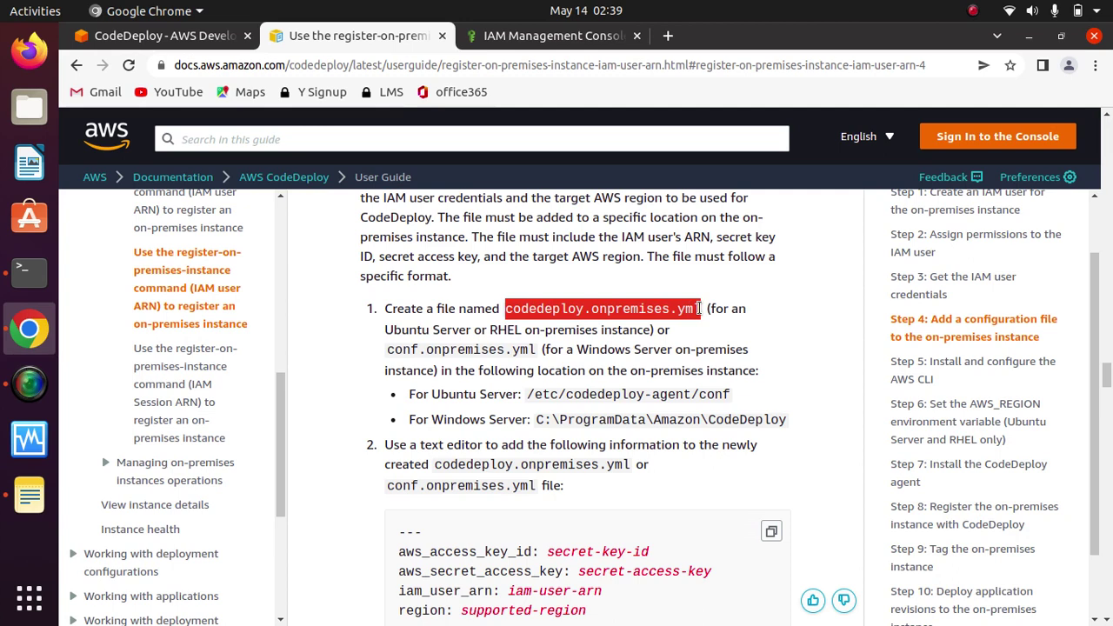
pyautogui.click(737, 315)
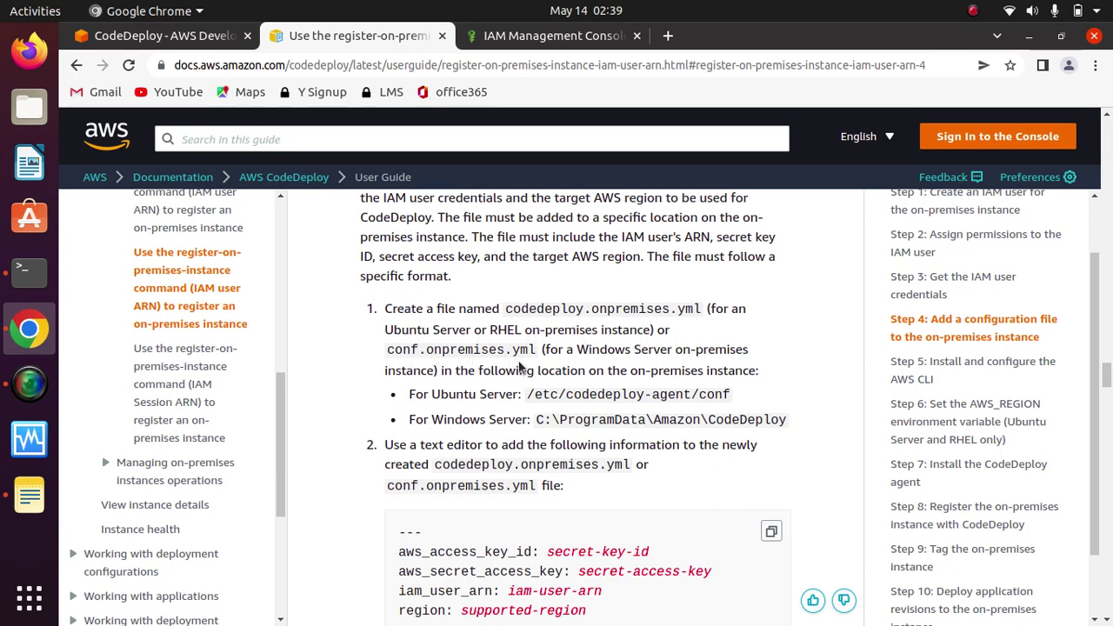
pyautogui.moveTo(634, 352); pyautogui.dragTo(652, 352)
pyautogui.click(644, 344)
pyautogui.moveTo(651, 333); pyautogui.dragTo(436, 328)
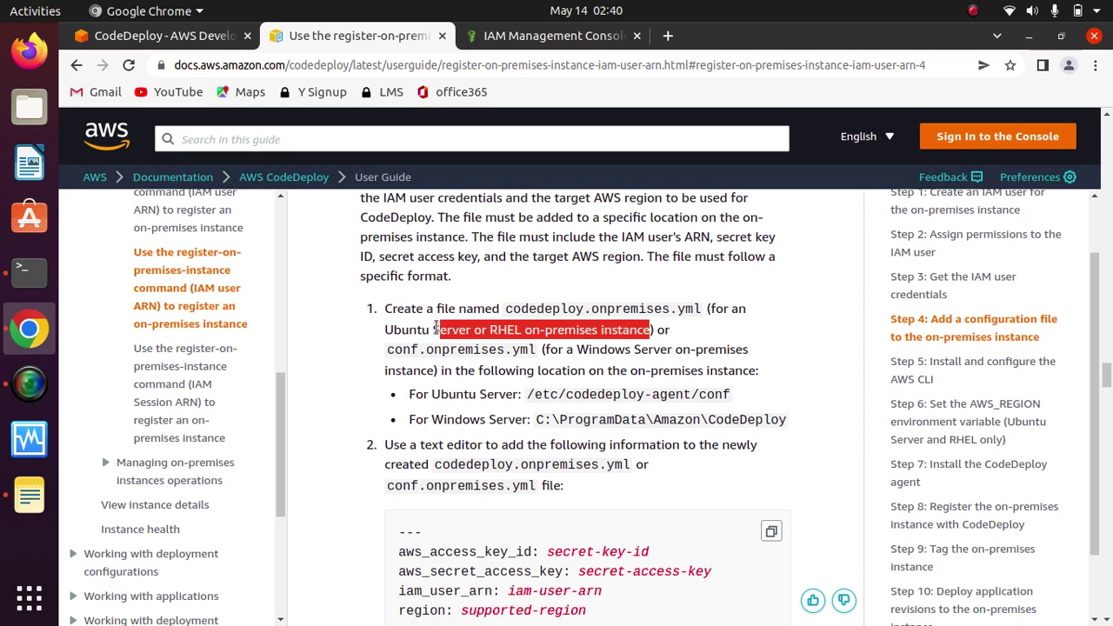
pyautogui.click(535, 326)
pyautogui.moveTo(506, 309); pyautogui.dragTo(701, 310)
pyautogui.click(671, 304)
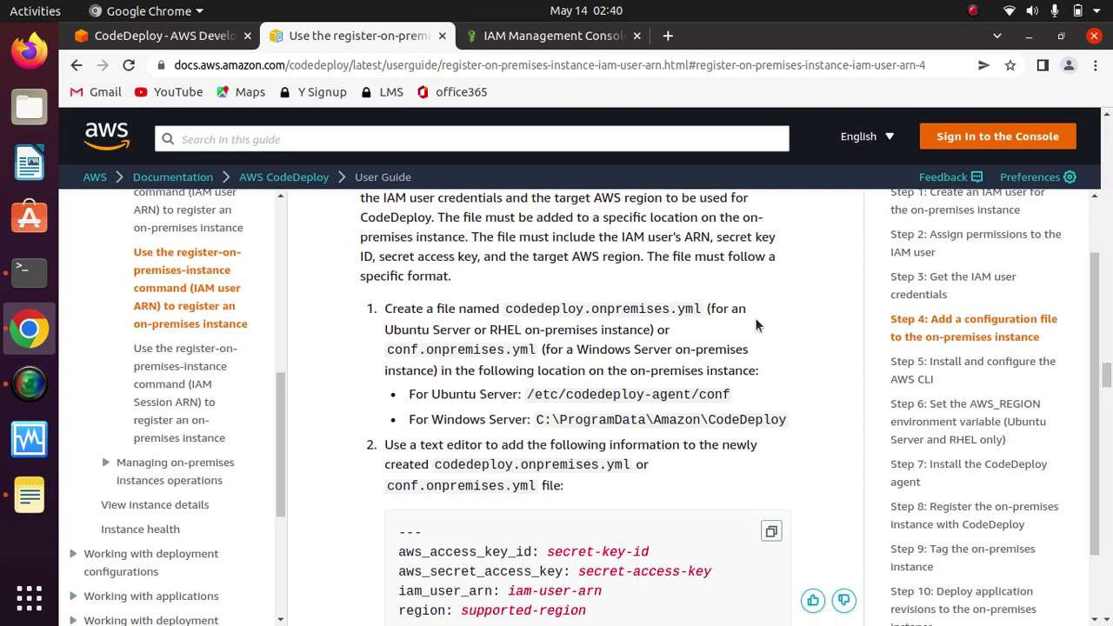
pyautogui.click(157, 36)
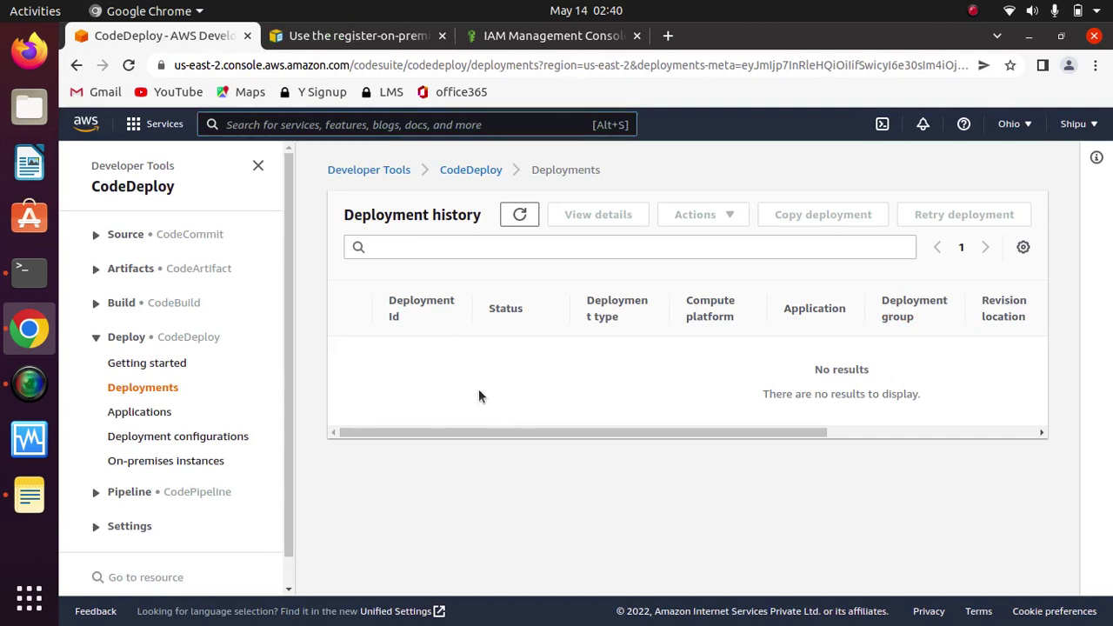
# Step: Search for ec2 and open the EC2 console in a new tab
pyautogui.click(345, 125)
pyautogui.write('ec2')
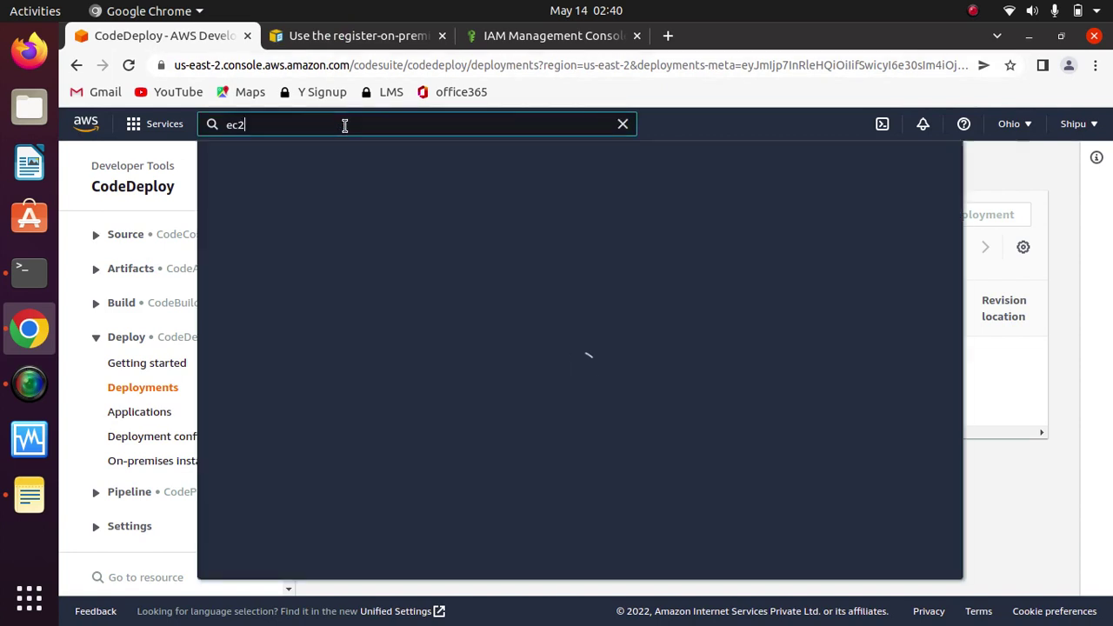
pyautogui.rightClick(461, 251)
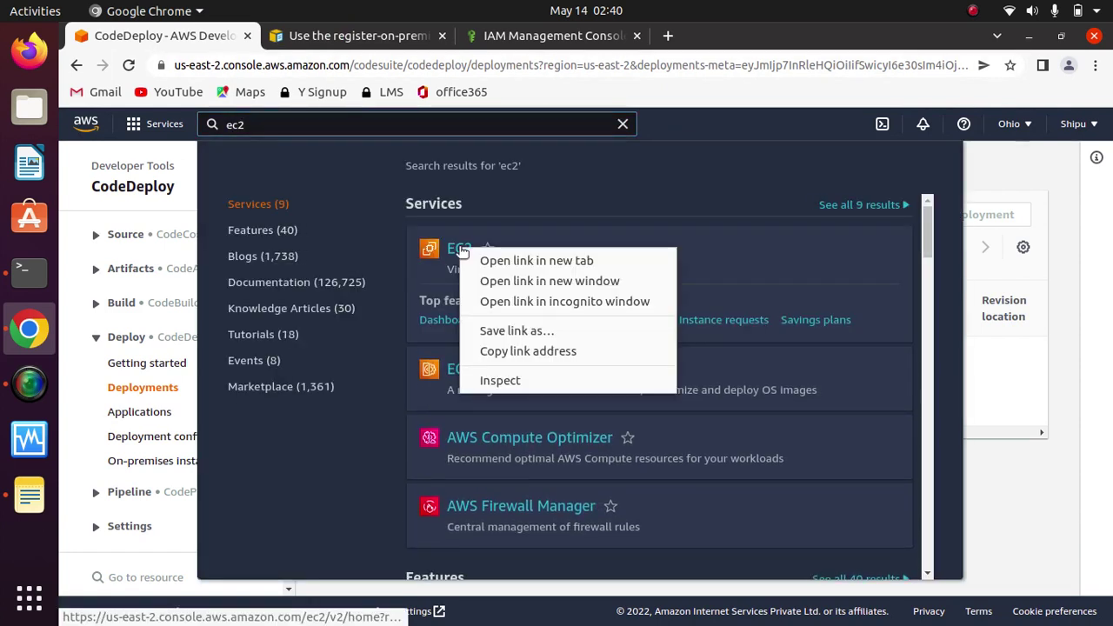
pyautogui.click(537, 260)
pyautogui.click(733, 34)
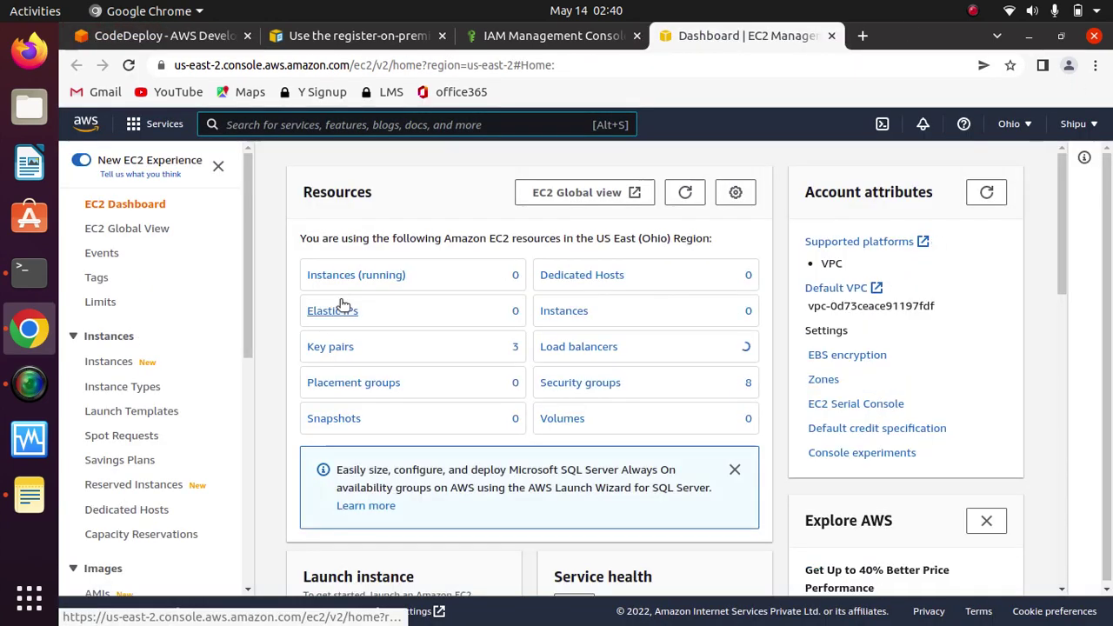
# Step: Close the ec2 search results and open the EC2 Instances list
pyautogui.click(546, 35)
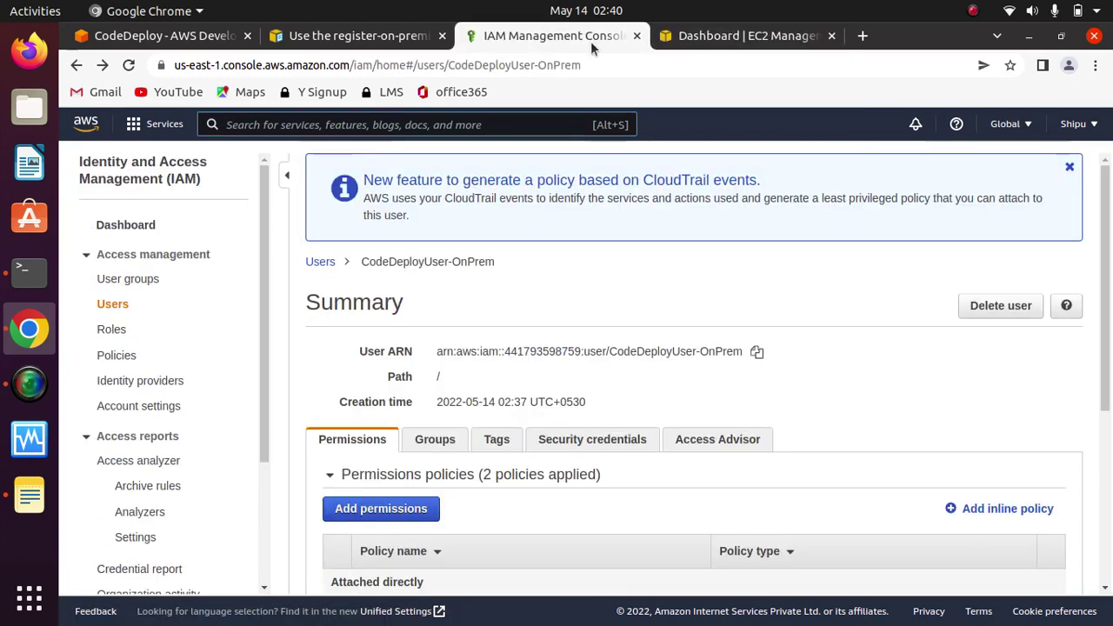
pyautogui.click(721, 36)
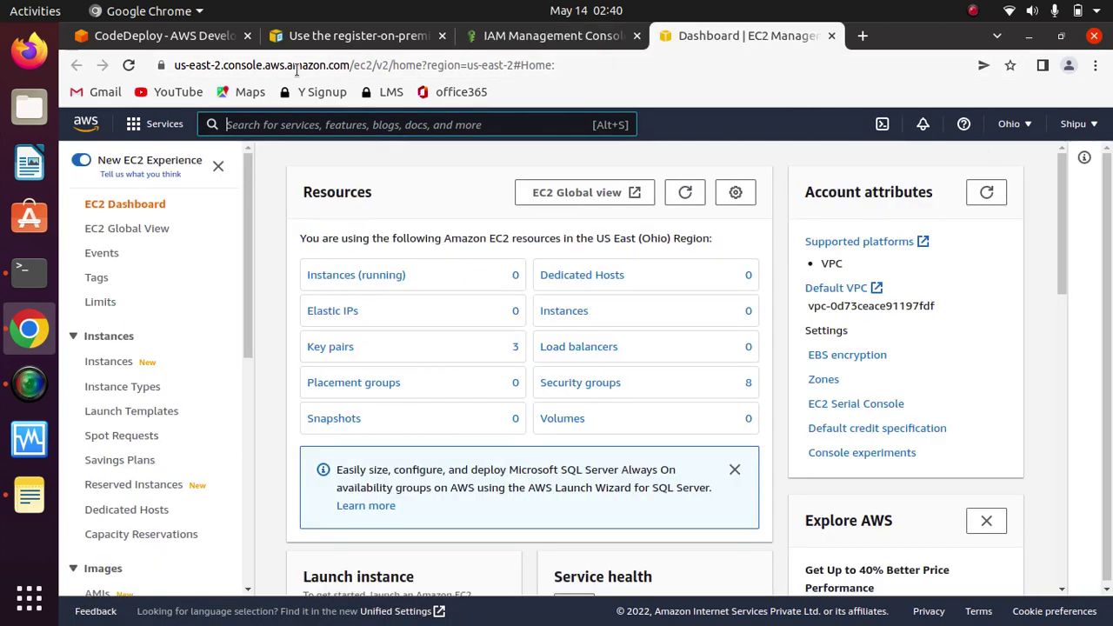
pyautogui.click(330, 35)
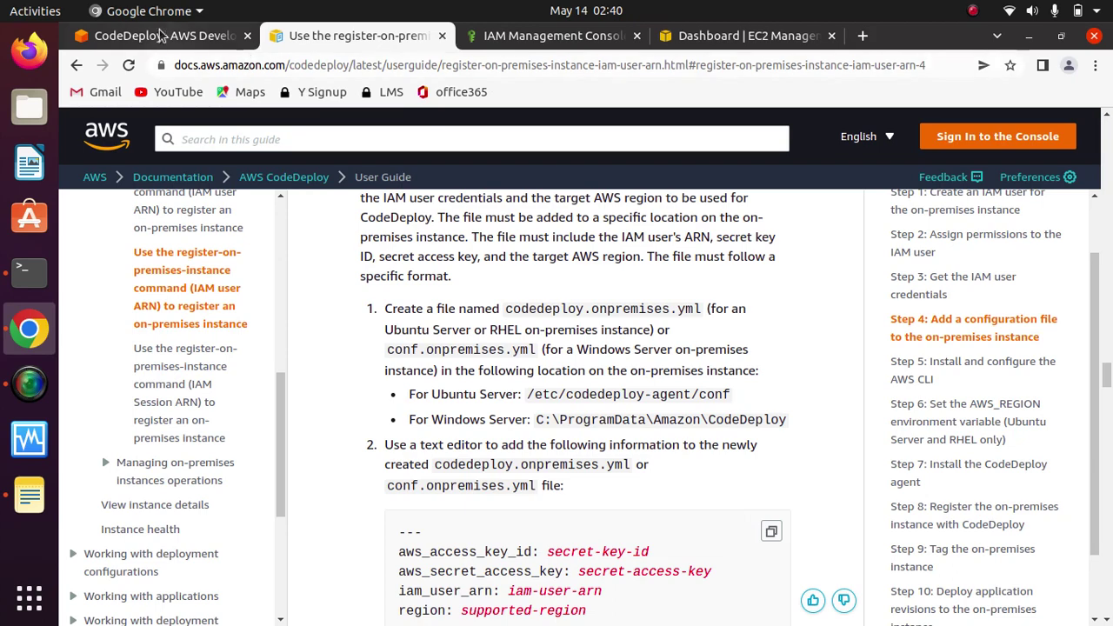
pyautogui.click(152, 36)
pyautogui.click(87, 204)
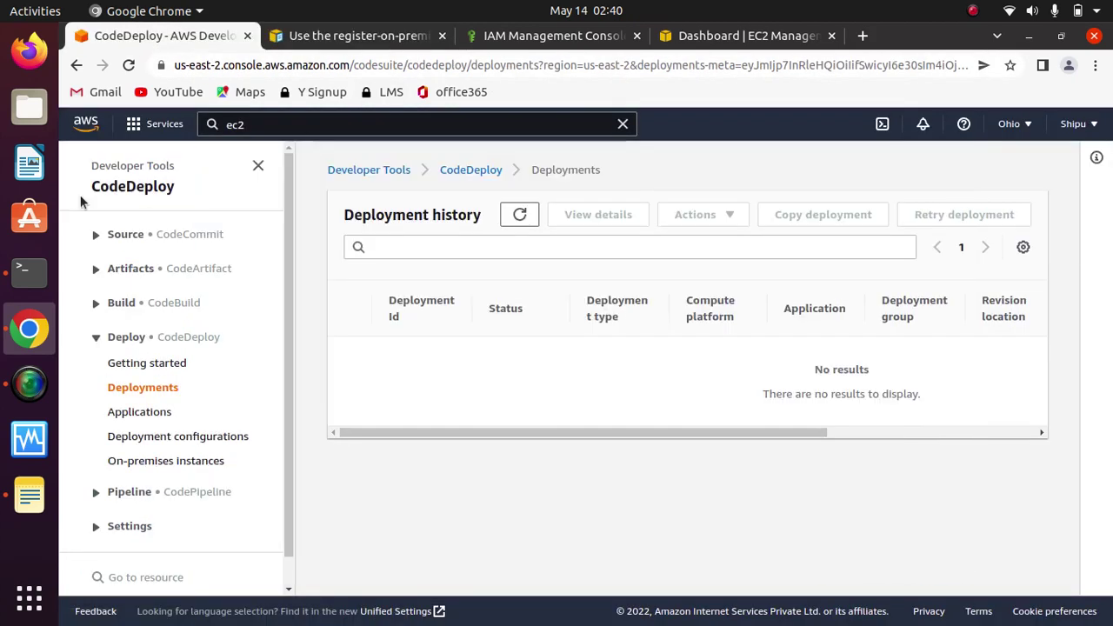
pyautogui.click(727, 36)
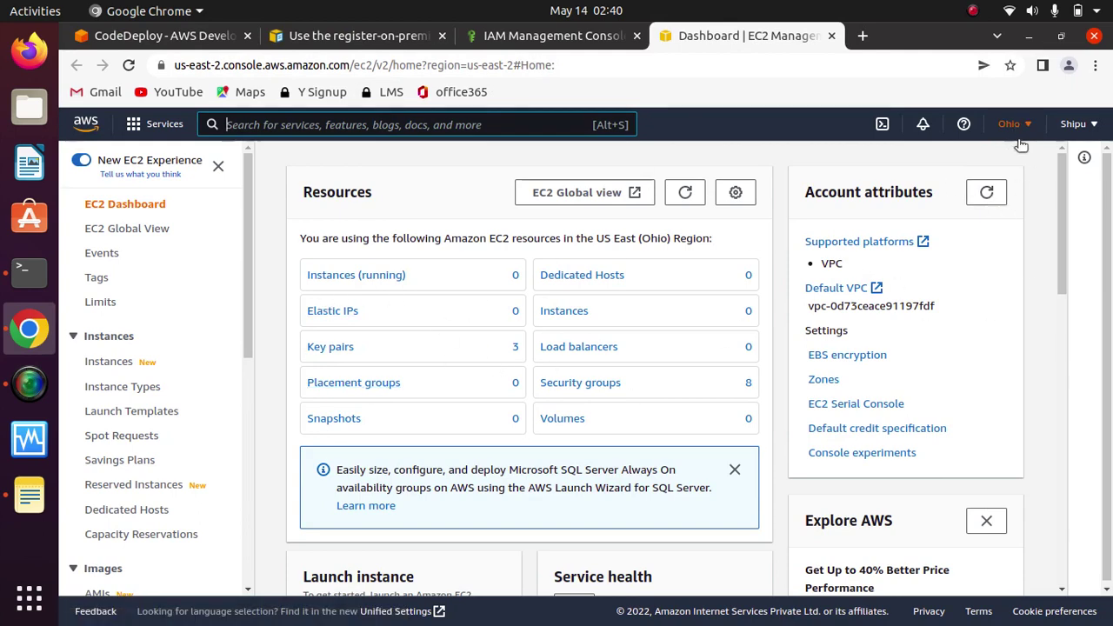
pyautogui.click(117, 363)
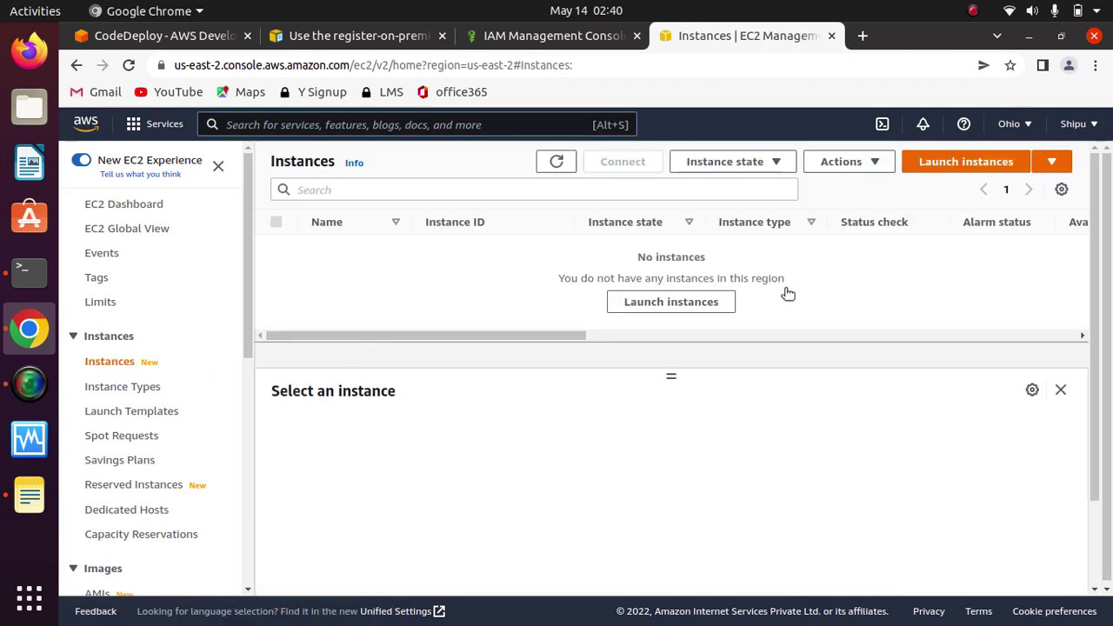
# Step: Start a new instance launch and choose the existing login key pair
pyautogui.click(975, 167)
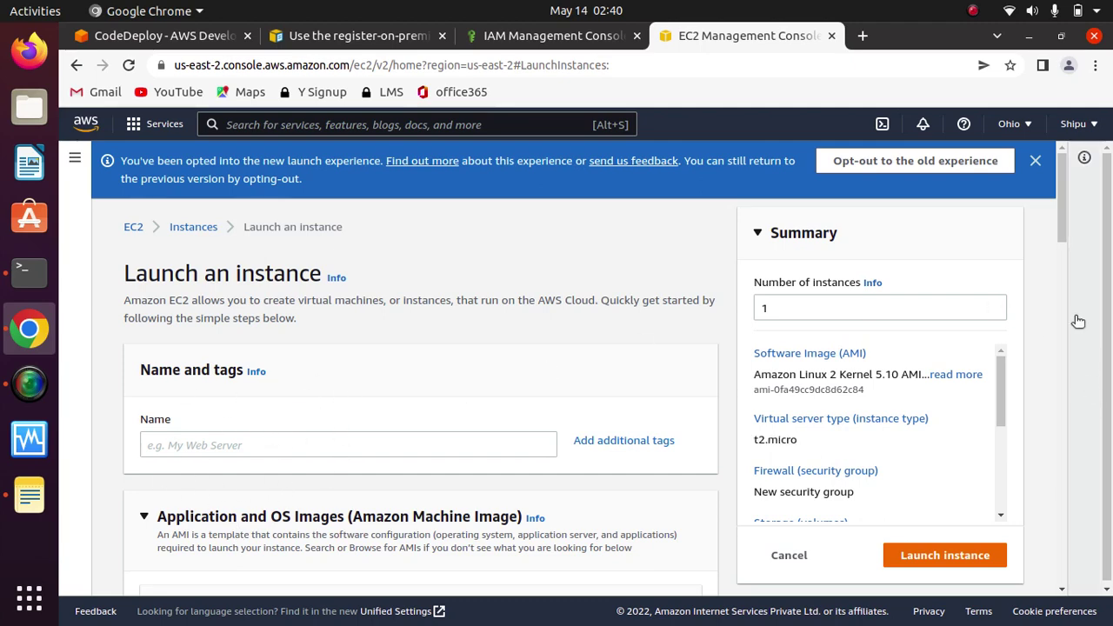
pyautogui.moveTo(1064, 208); pyautogui.dragTo(1059, 417)
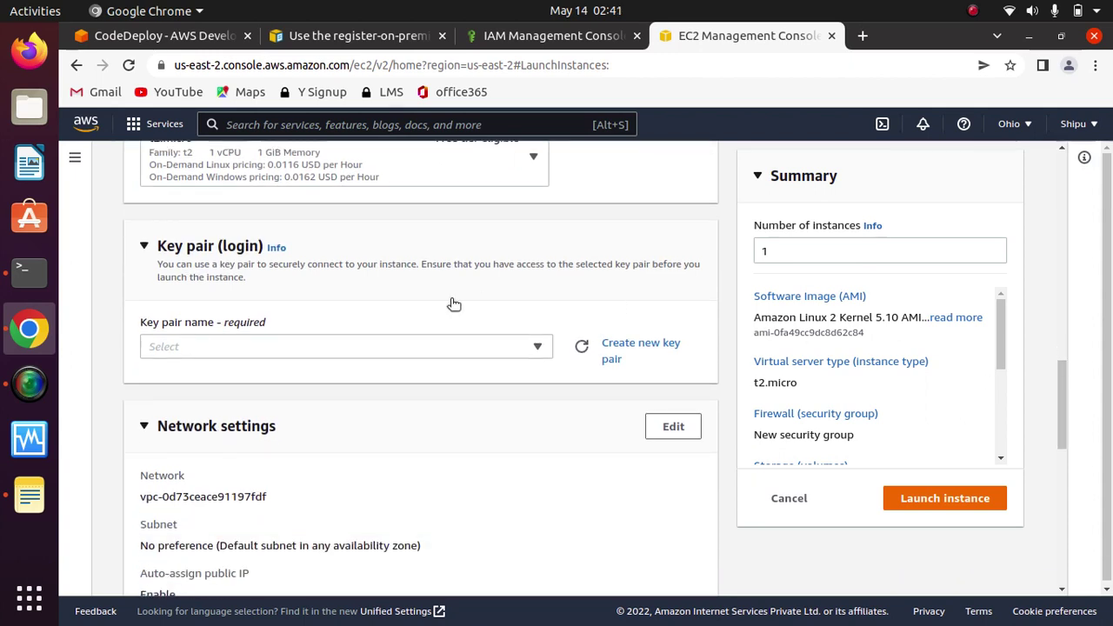
pyautogui.click(330, 352)
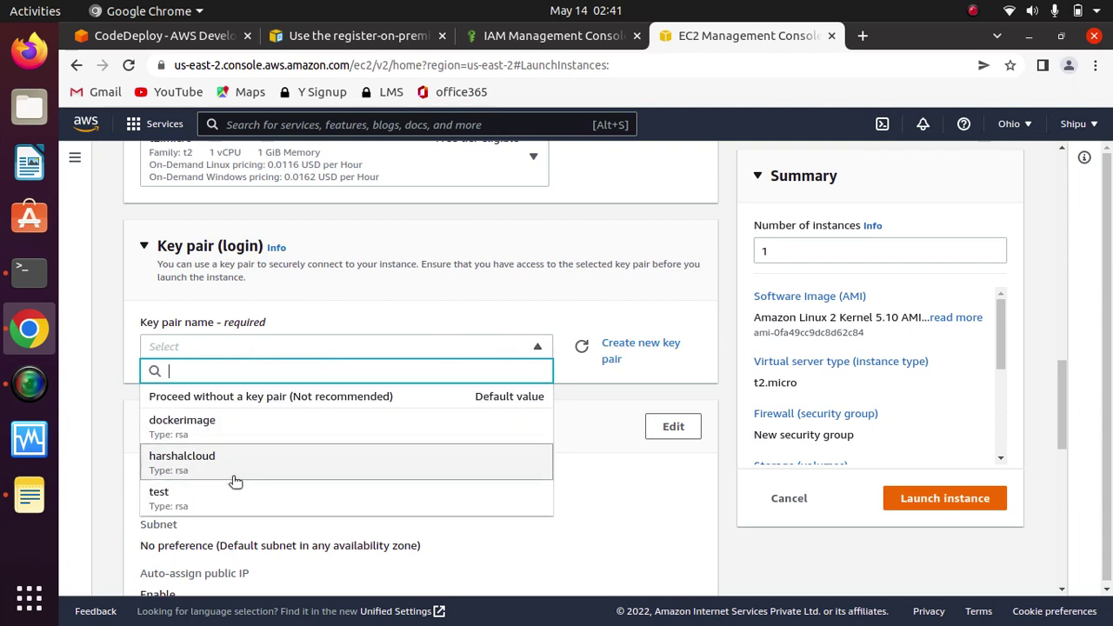
pyautogui.click(189, 472)
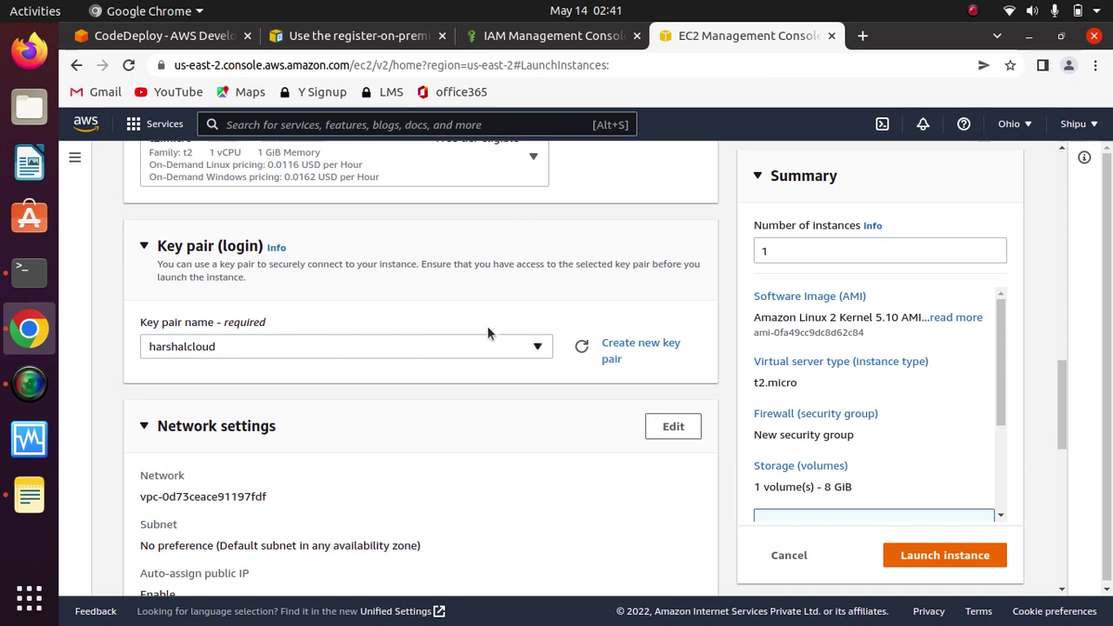
# Step: Allow HTTPS and HTTP traffic, expand Advanced details, and launch the instance
pyautogui.scroll(-1, 1084, 389)
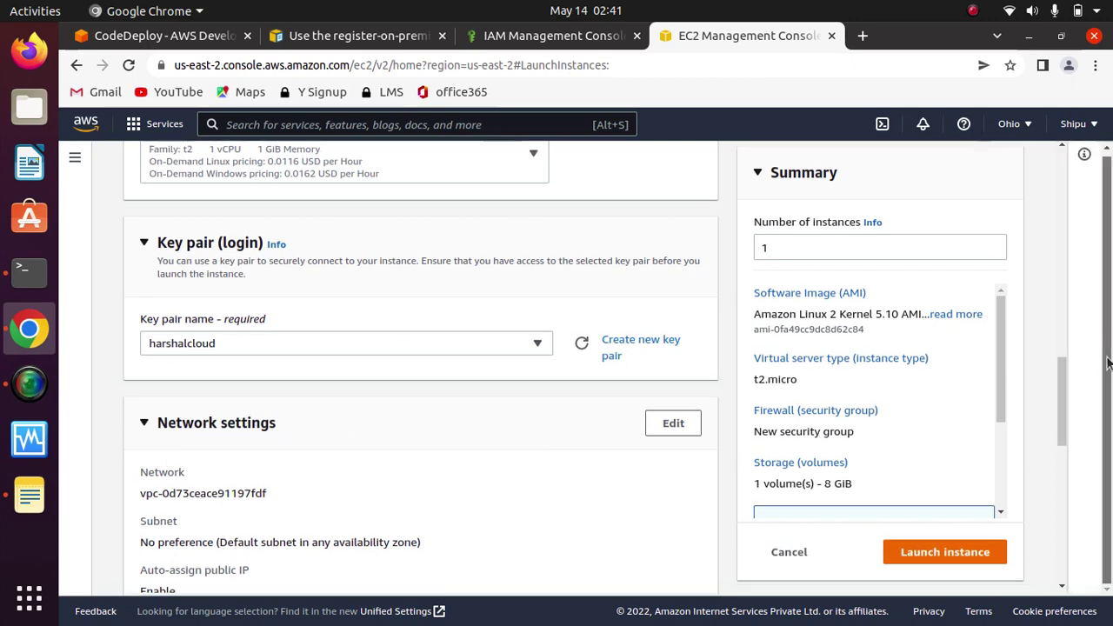
pyautogui.moveTo(1056, 376); pyautogui.dragTo(1054, 453)
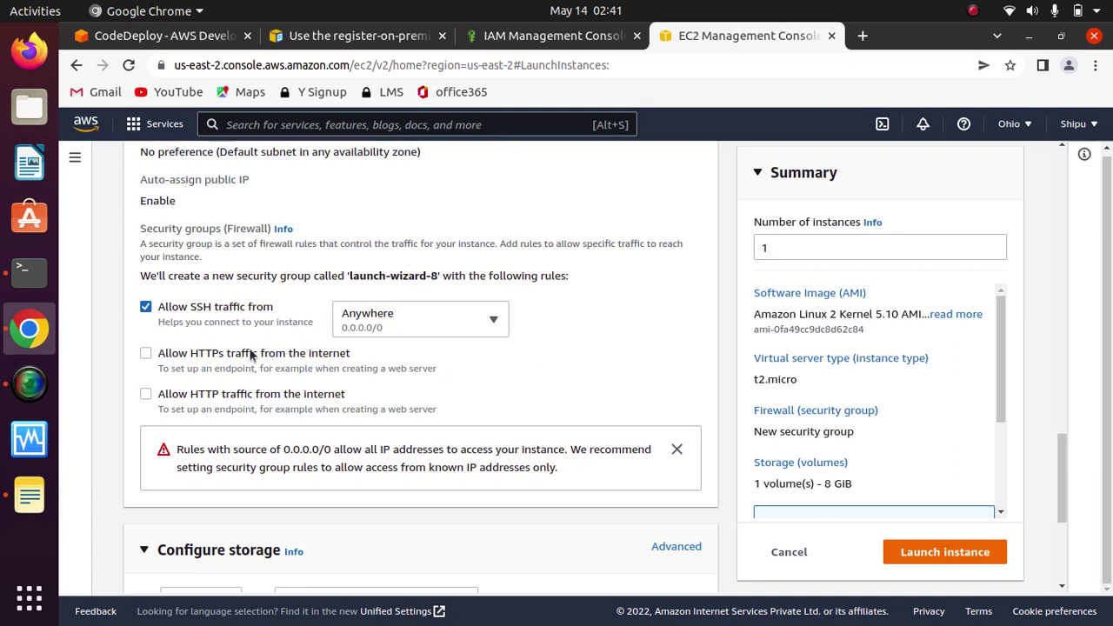
pyautogui.click(145, 353)
pyautogui.click(145, 394)
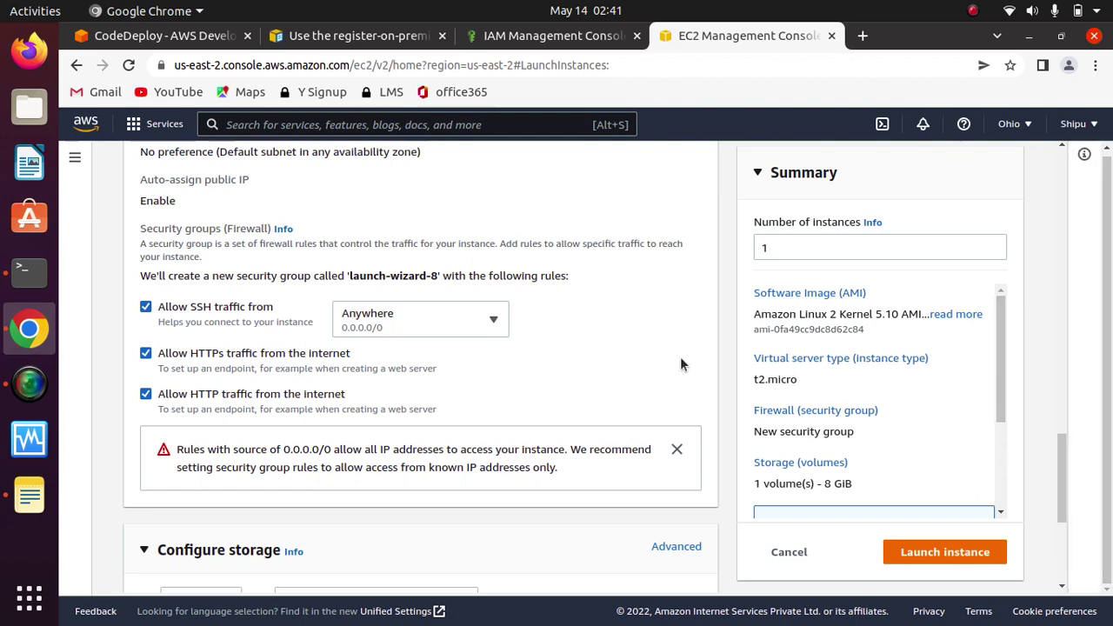
pyautogui.moveTo(1060, 457); pyautogui.dragTo(1063, 521)
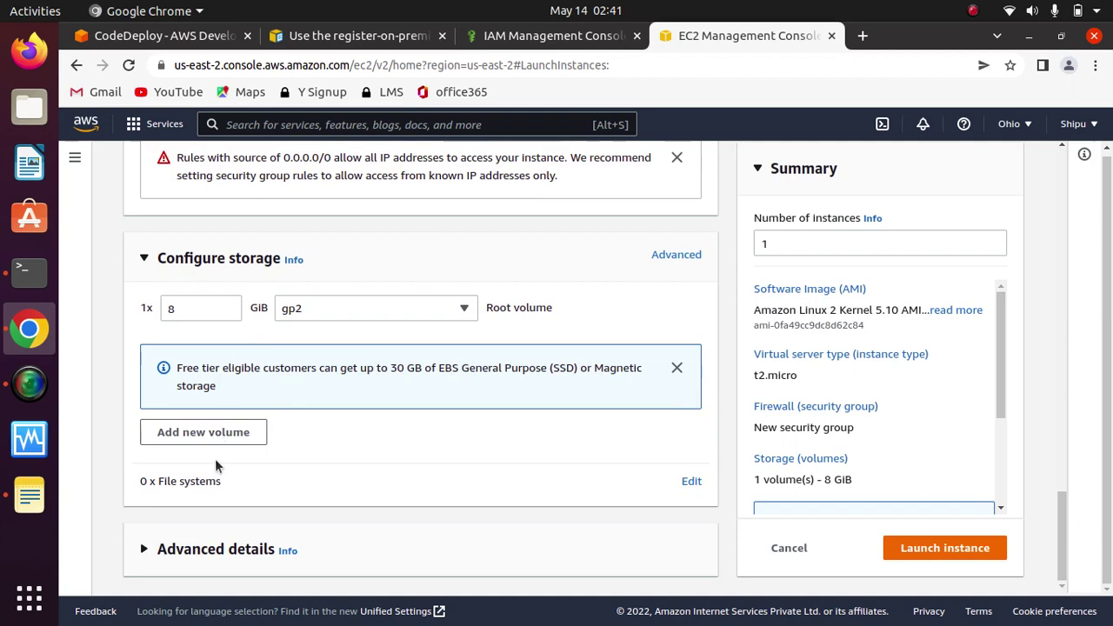
pyautogui.click(155, 553)
pyautogui.moveTo(1056, 346); pyautogui.dragTo(1056, 130)
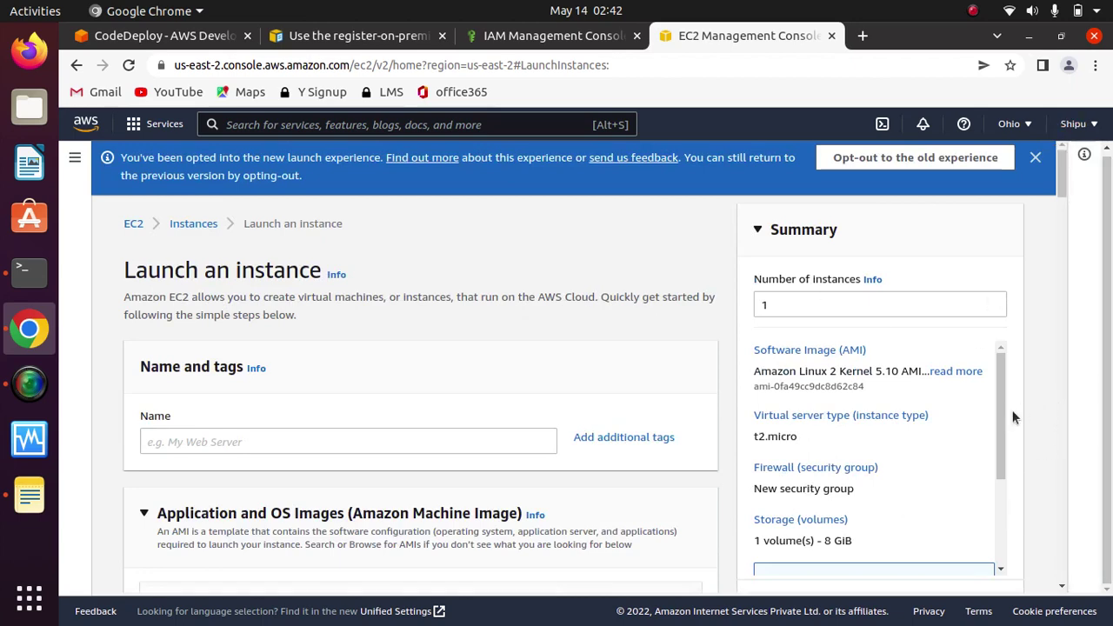
pyautogui.moveTo(999, 403); pyautogui.dragTo(984, 561)
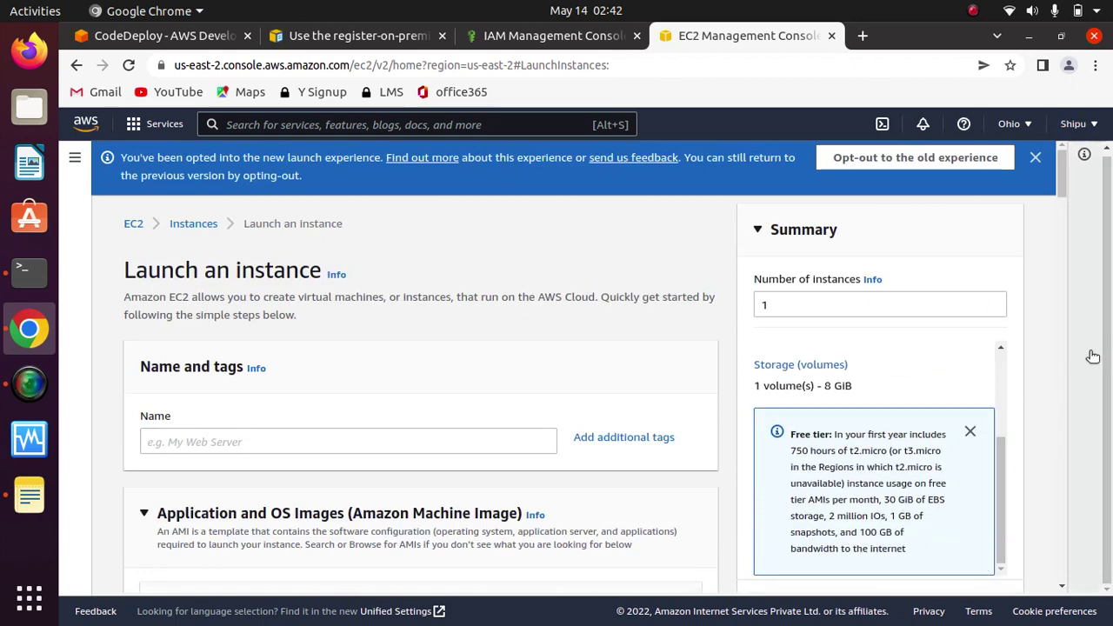
pyautogui.moveTo(1062, 173); pyautogui.dragTo(1064, 570)
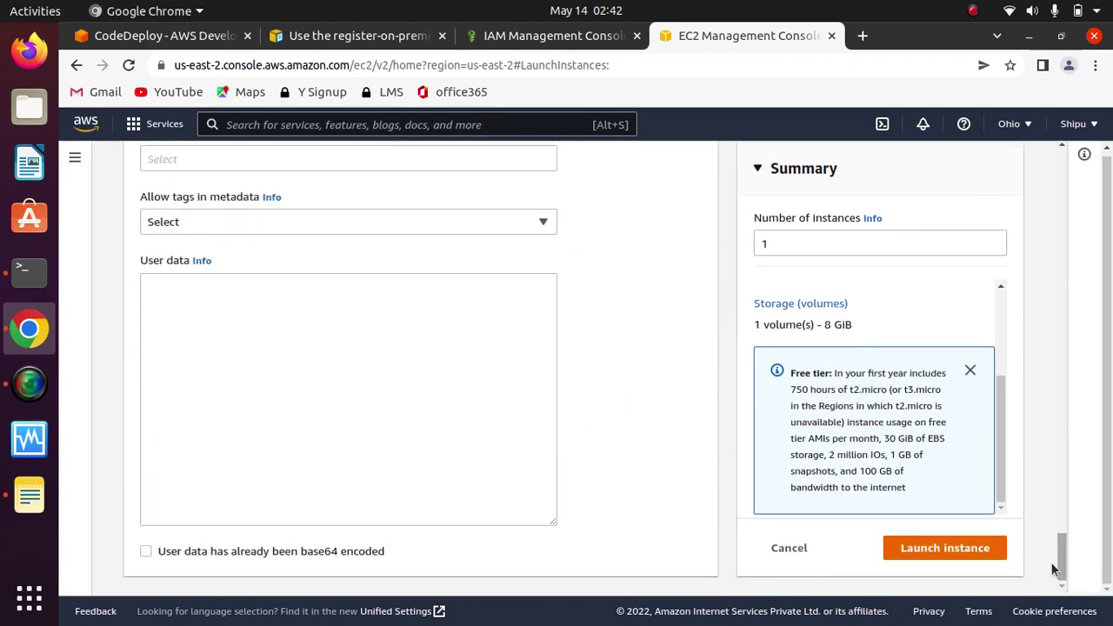
pyautogui.click(944, 548)
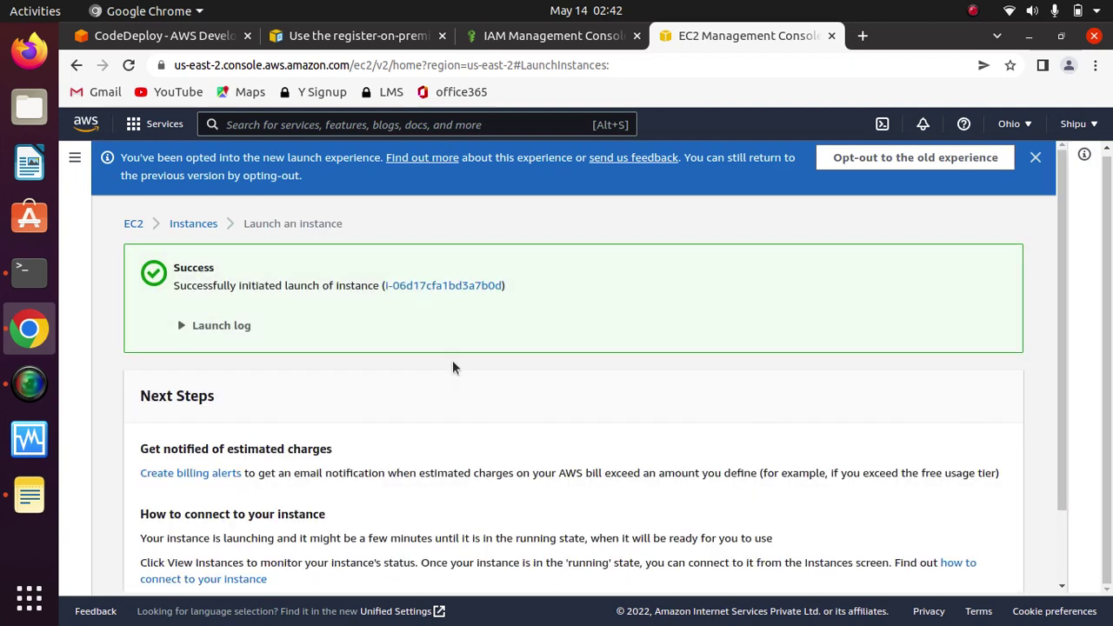
# Step: View all instances and refresh the list until the new t2.micro instance appears
pyautogui.moveTo(1058, 249); pyautogui.dragTo(1060, 495)
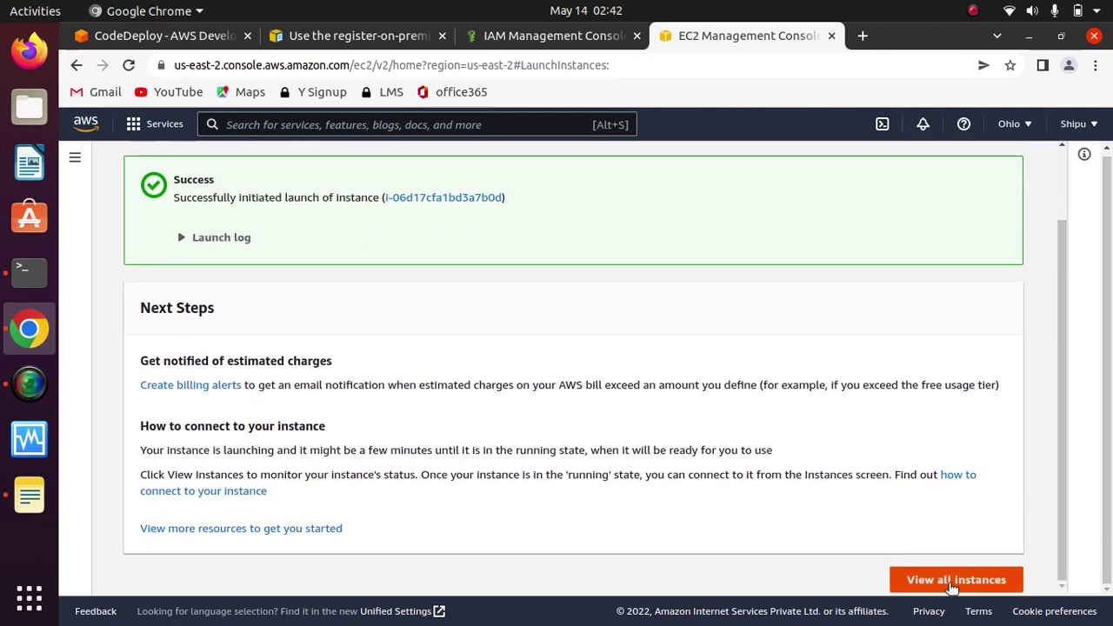
pyautogui.click(953, 583)
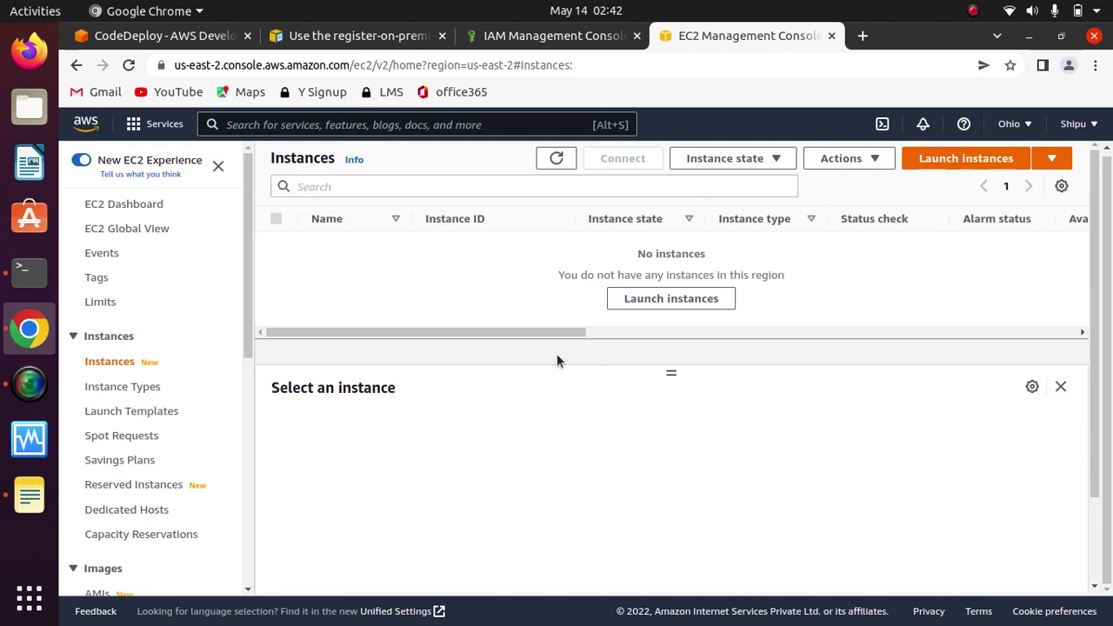
pyautogui.click(556, 158)
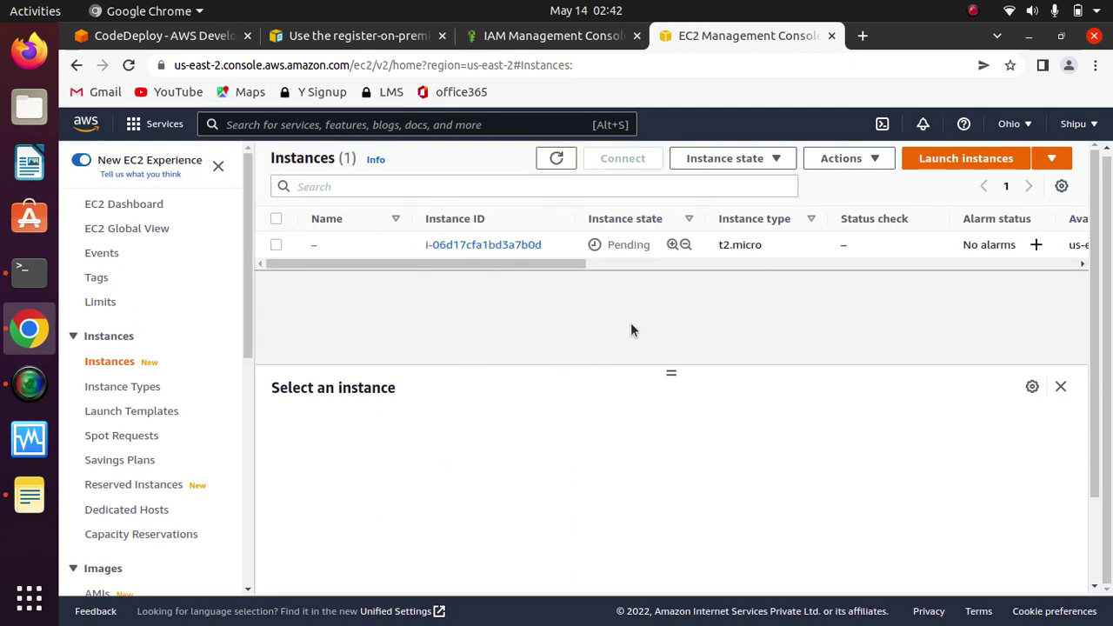
pyautogui.click(556, 160)
# Step: Copy the Ubuntu path /etc/codedeploy-agent/conf from Step 4 of the documentation
pyautogui.click(320, 39)
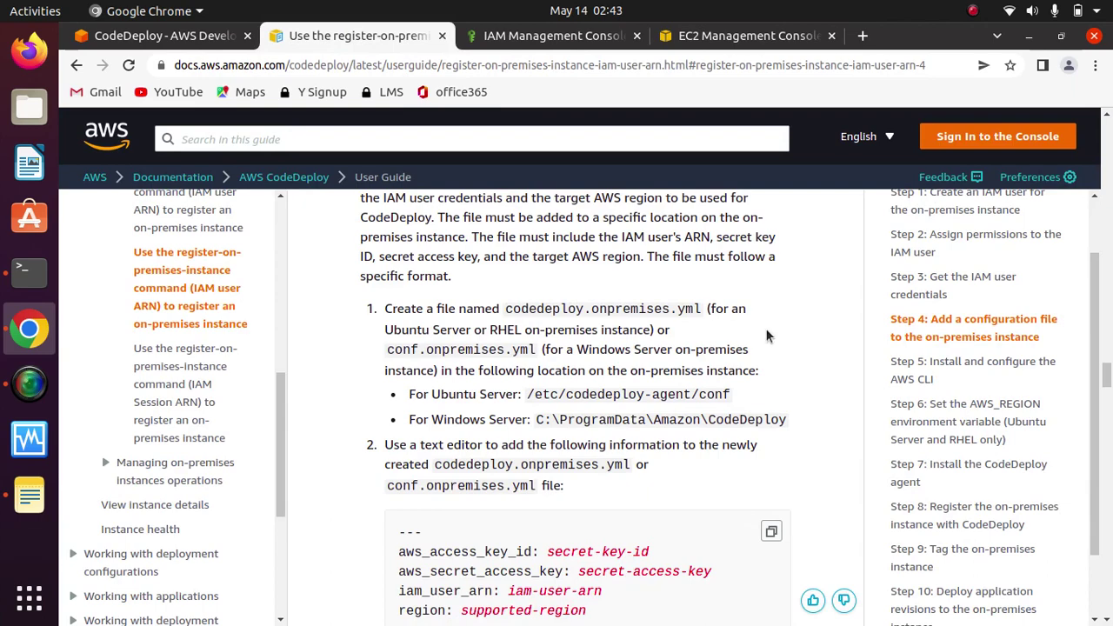
pyautogui.scroll(2, 766, 328)
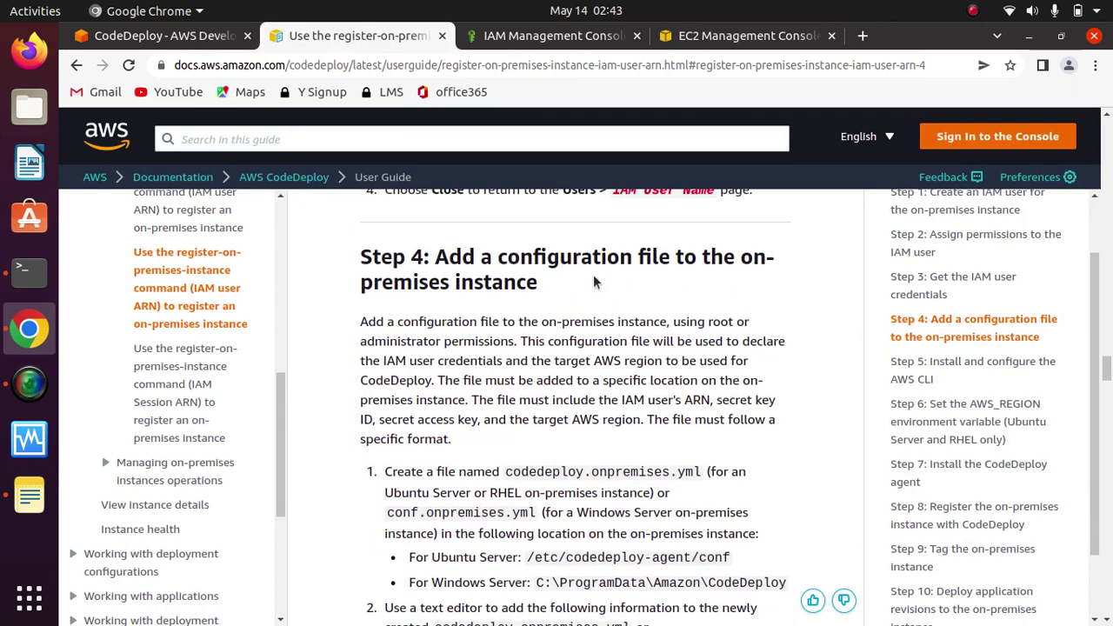
pyautogui.scroll(-1, 593, 277)
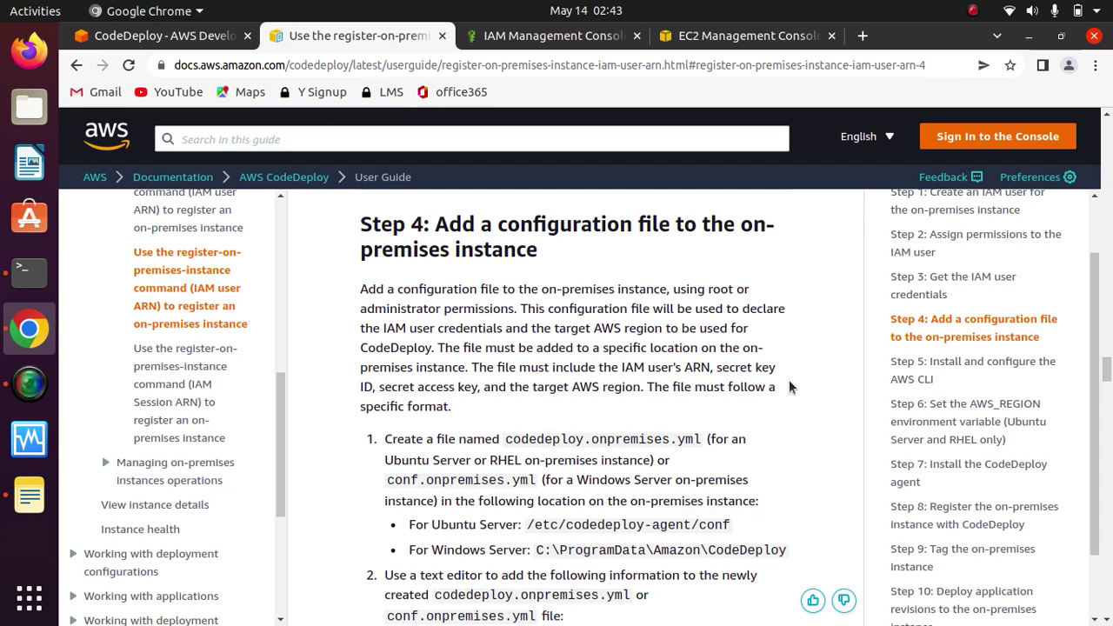
pyautogui.scroll(-2, 789, 388)
pyautogui.scroll(1, 790, 388)
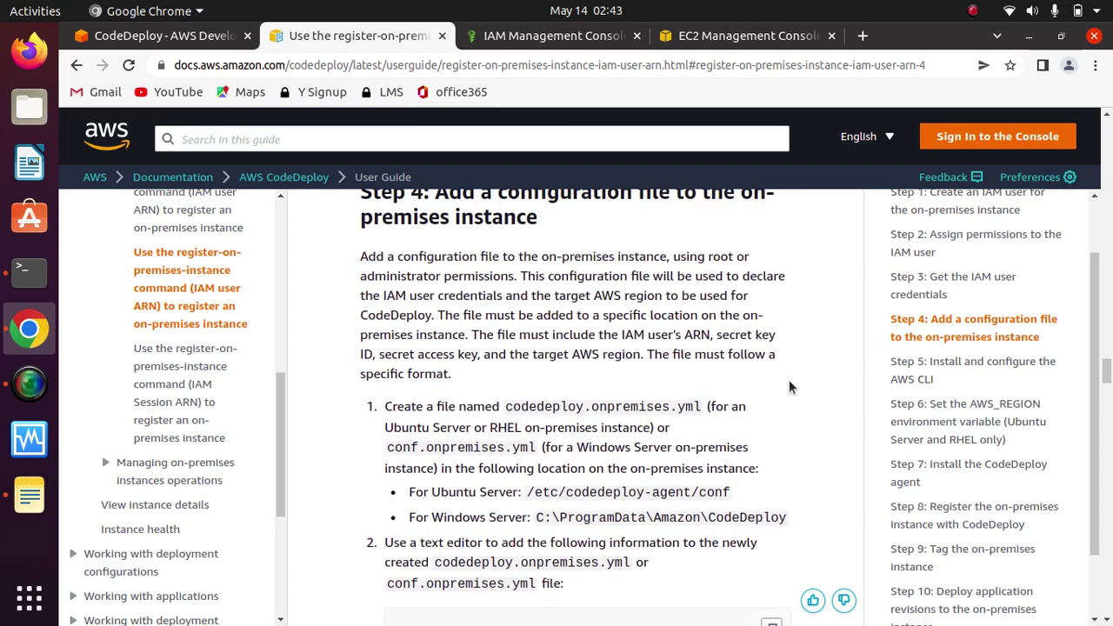
pyautogui.scroll(-2, 788, 379)
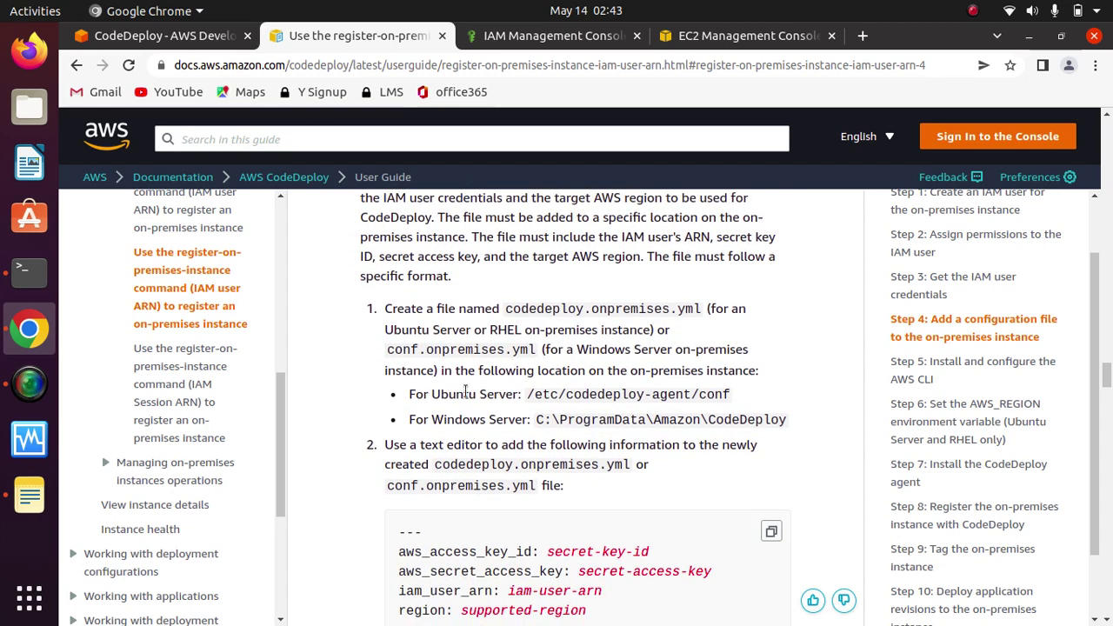
pyautogui.moveTo(527, 394); pyautogui.dragTo(730, 394)
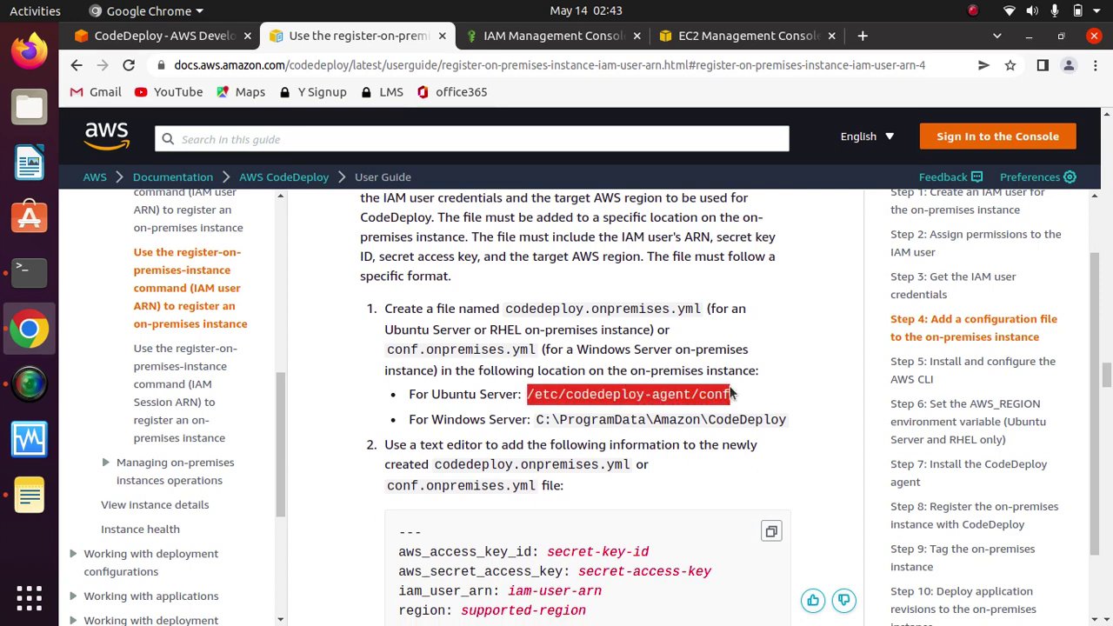
pyautogui.rightClick(657, 394)
pyautogui.click(725, 408)
# Step: Select the running t2.micro instance and connect to it through EC2 Instance Connect
pyautogui.click(243, 35)
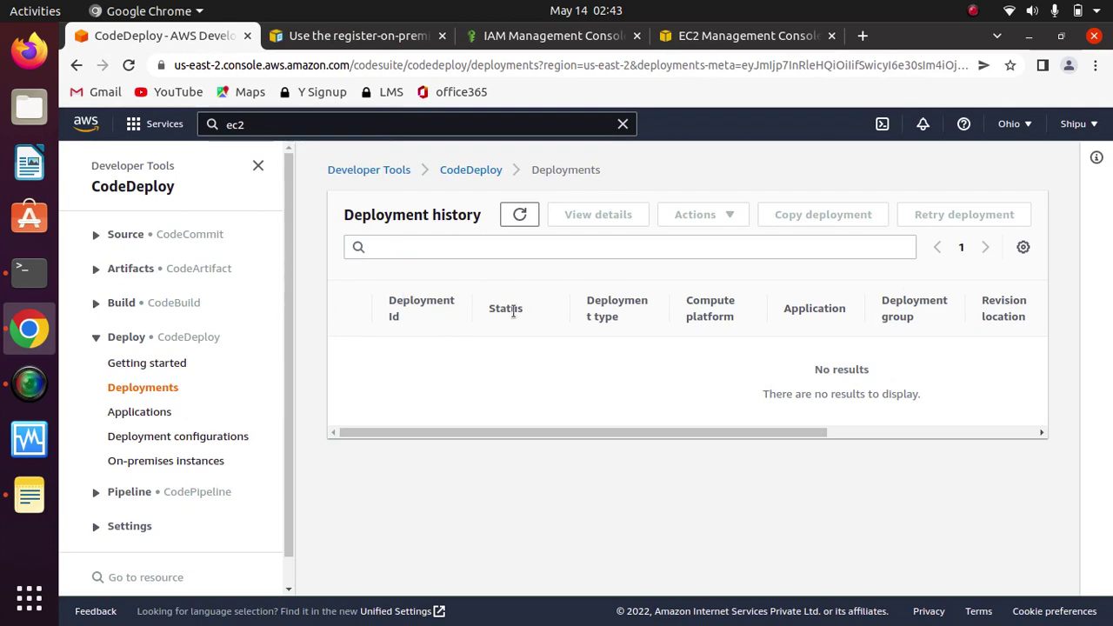
pyautogui.click(706, 37)
pyautogui.click(276, 244)
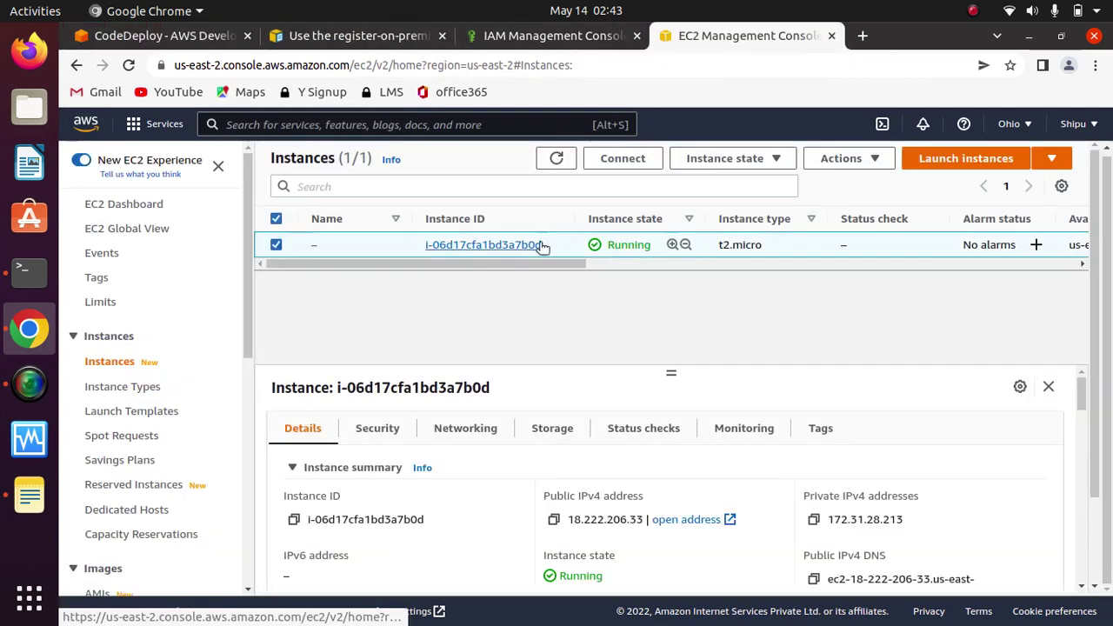
pyautogui.click(606, 157)
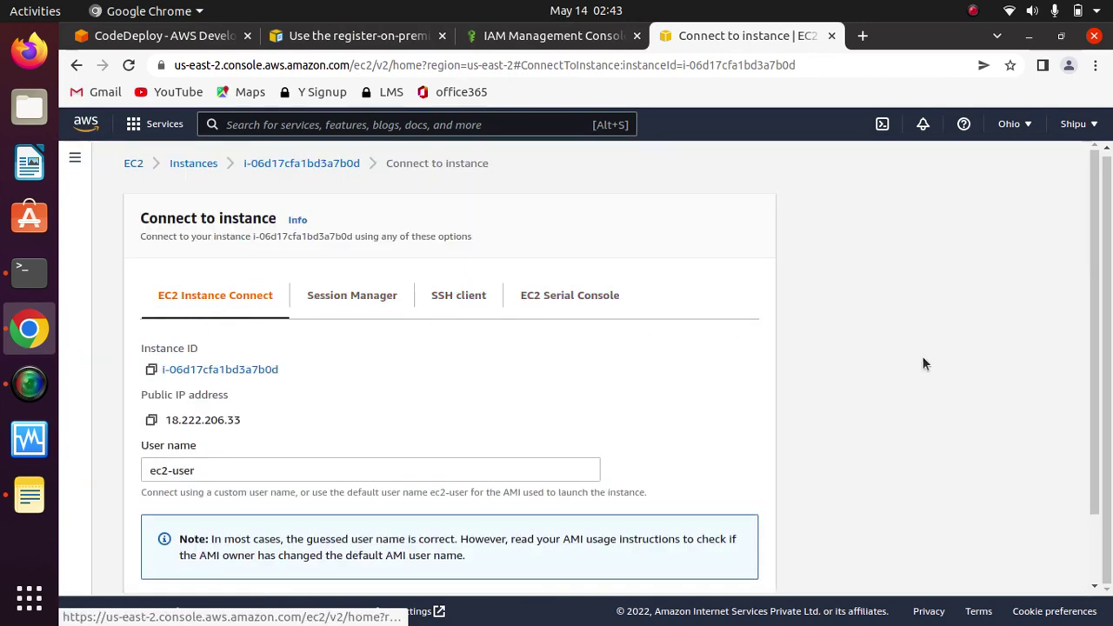
pyautogui.scroll(-3, 1087, 434)
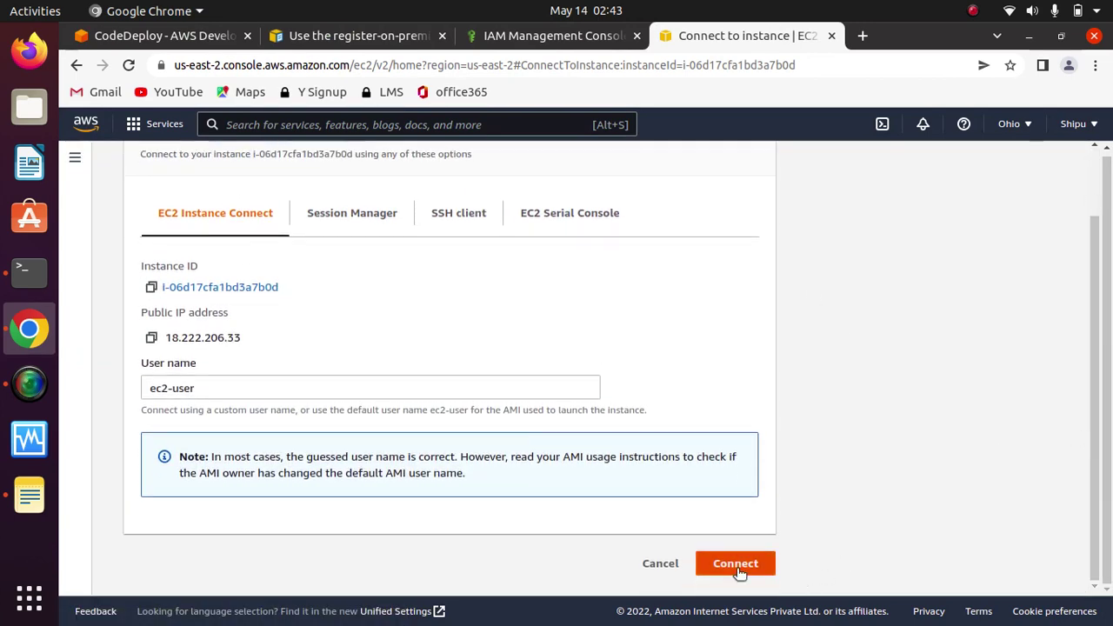
pyautogui.click(736, 565)
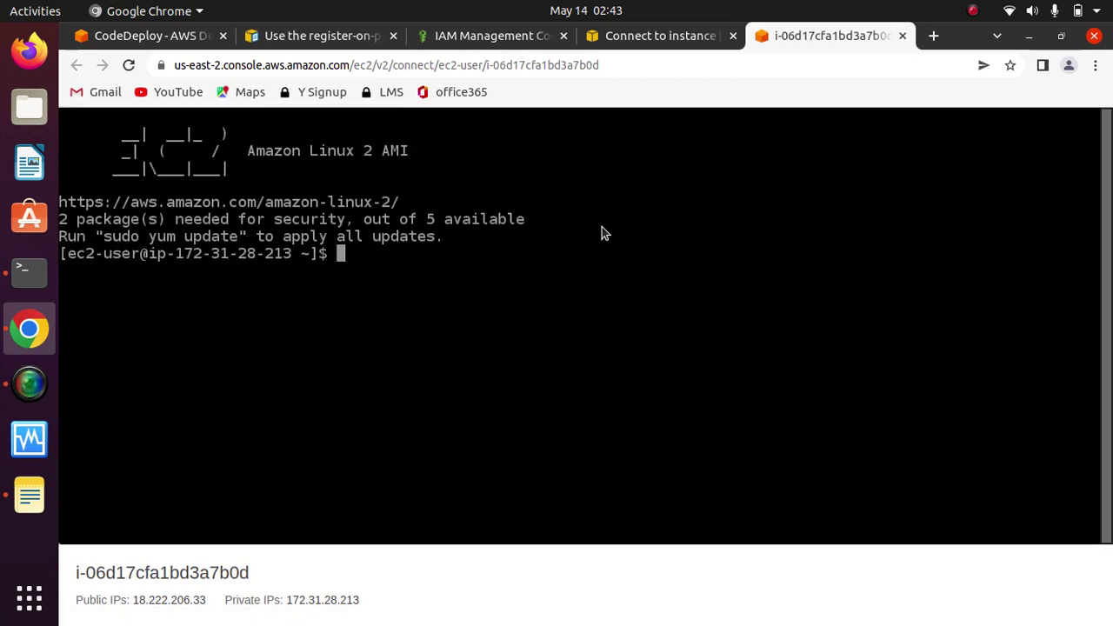
# Step: Clear the terminal and switch to a root shell with sudo -i
pyautogui.write('clear')
pyautogui.press('Return')
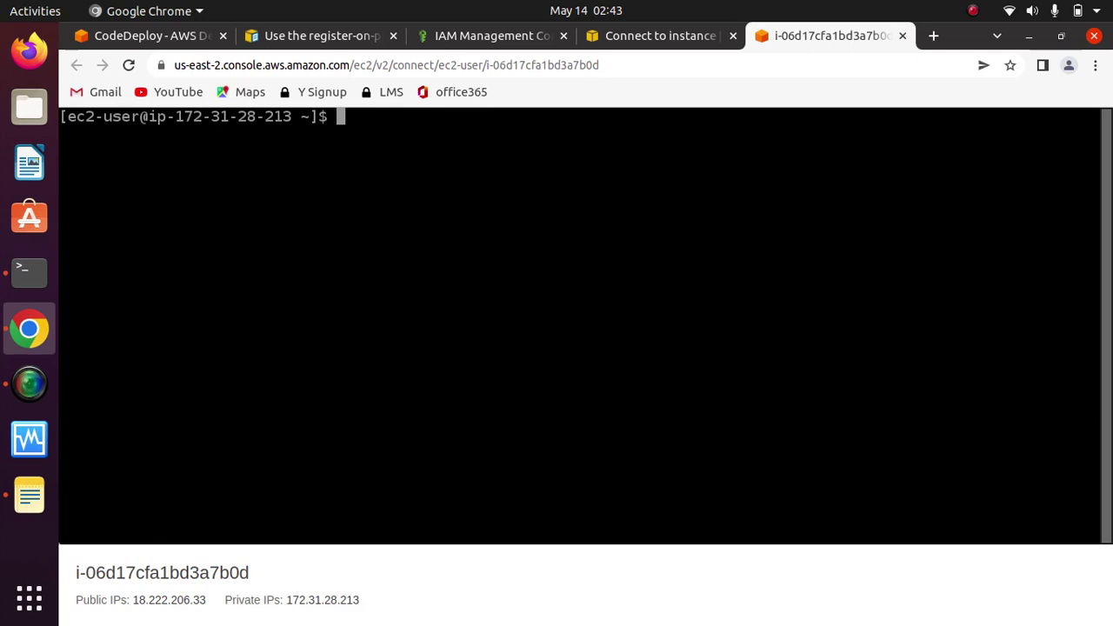
pyautogui.hotkey('ctrl', 'shift', 'v')
pyautogui.press('Left')
pyautogui.press('Left')
pyautogui.press('Left')
pyautogui.press('Left')
pyautogui.press('Left')
pyautogui.press('Left')
pyautogui.press('Left')
pyautogui.press('Left')
pyautogui.press('Left')
pyautogui.press('Left')
pyautogui.press('Left')
pyautogui.press('Left')
pyautogui.press('Left')
pyautogui.press('Left')
pyautogui.press('Left')
pyautogui.press('Left')
pyautogui.press('Left')
pyautogui.press('Left')
pyautogui.press('Left')
pyautogui.press('Left')
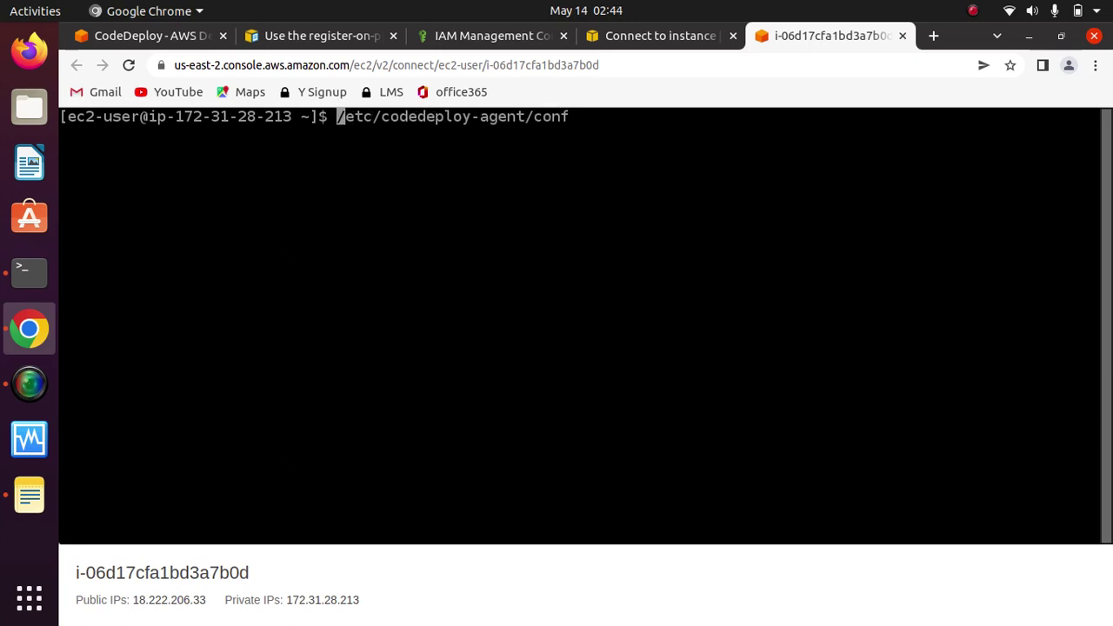
pyautogui.press('Right')
pyautogui.press('Right')
pyautogui.press('Right')
pyautogui.press('Right')
pyautogui.press('Right')
pyautogui.press('Right')
pyautogui.press('Right')
pyautogui.press('Right')
pyautogui.press('Right')
pyautogui.press('Right')
pyautogui.press('Right')
pyautogui.press('Right')
pyautogui.press('Right')
pyautogui.press('Right')
pyautogui.press('Right')
pyautogui.press('Right')
pyautogui.press('Right')
pyautogui.press('Right')
pyautogui.press('Right')
pyautogui.press('Right')
pyautogui.press('Right')
pyautogui.press('Right')
pyautogui.press('BackSpace')
pyautogui.press('BackSpace')
pyautogui.press('BackSpace')
pyautogui.press('BackSpace')
pyautogui.press('BackSpace')
pyautogui.press('BackSpace')
pyautogui.press('BackSpace')
pyautogui.press('BackSpace')
pyautogui.press('BackSpace')
pyautogui.press('BackSpace')
pyautogui.press('BackSpace')
pyautogui.press('BackSpace')
pyautogui.press('BackSpace')
pyautogui.press('BackSpace')
pyautogui.press('BackSpace')
pyautogui.press('BackSpace')
pyautogui.press('BackSpace')
pyautogui.press('BackSpace')
pyautogui.press('BackSpace')
pyautogui.press('BackSpace')
pyautogui.press('BackSpace')
pyautogui.press('BackSpace')
pyautogui.press('BackSpace')
pyautogui.press('BackSpace')
pyautogui.press('BackSpace')
pyautogui.press('BackSpace')
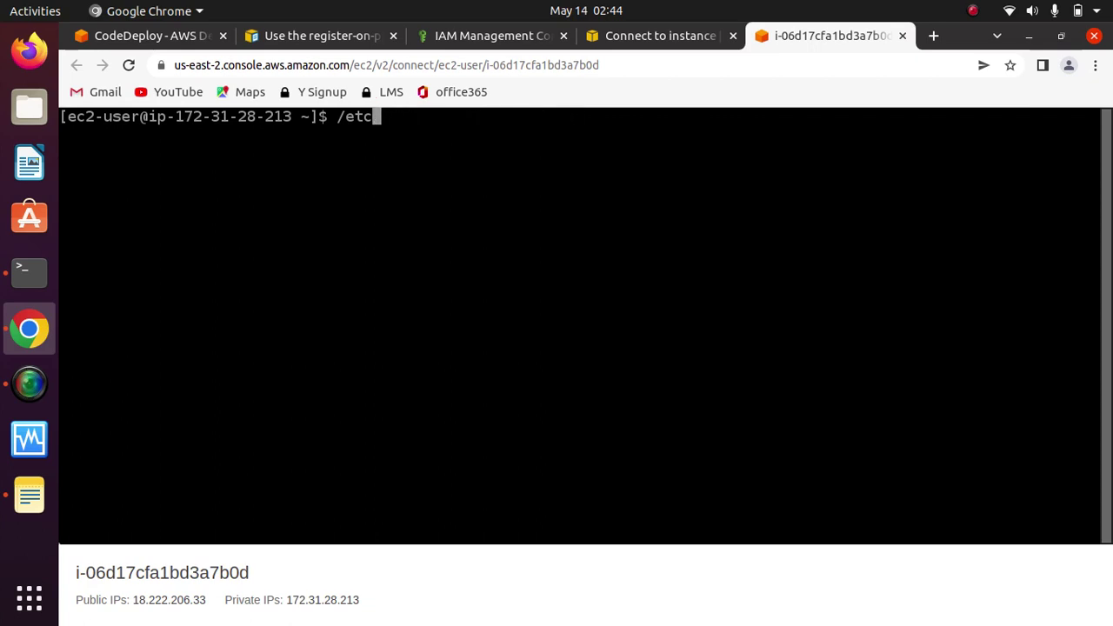
pyautogui.write('sudo -i')
pyautogui.press('Return')
pyautogui.write('clear')
pyautogui.press('Return')
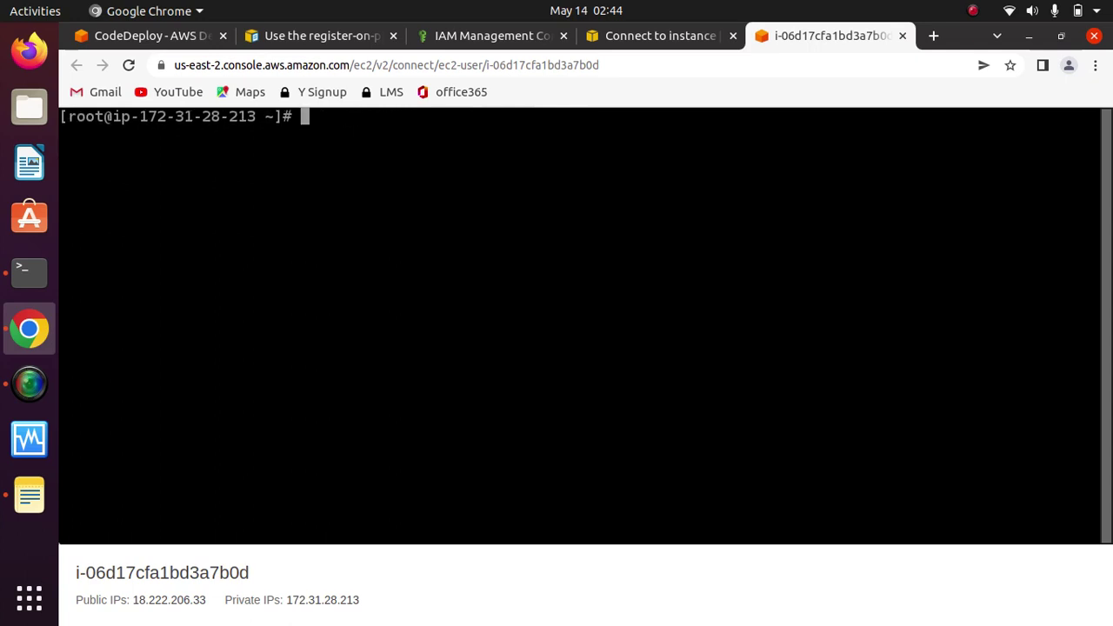
# Step: Create /etc/codedeploy-agent/conf with mkdir -p and cd into it
pyautogui.hotkey('ctrl', 'v')
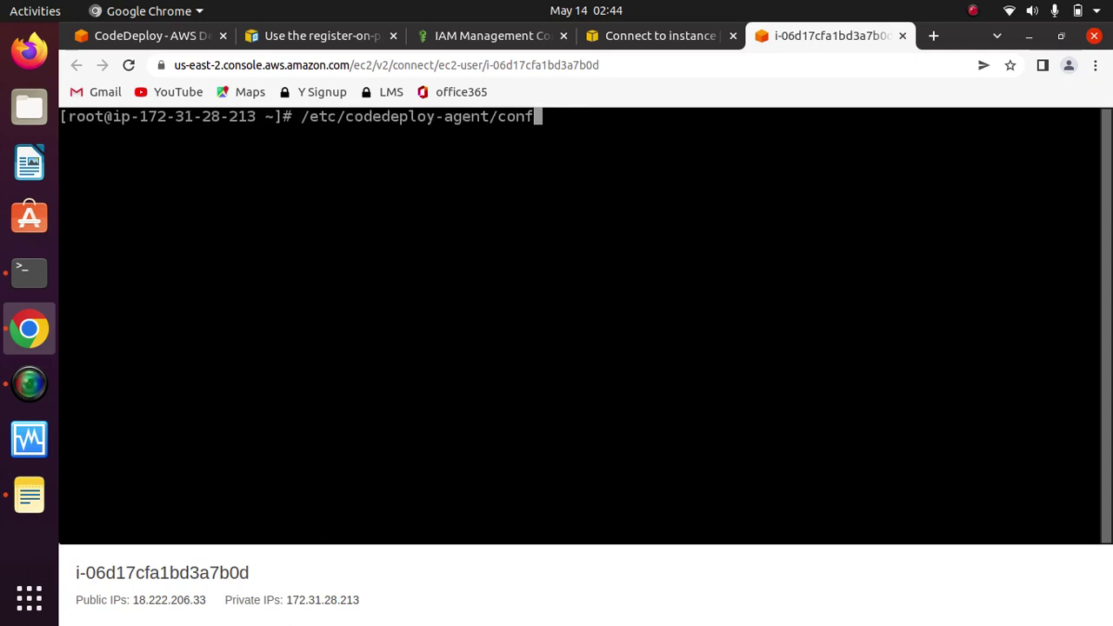
pyautogui.press('Left')
pyautogui.press('Left')
pyautogui.press('Left')
pyautogui.press('Left')
pyautogui.press('Left')
pyautogui.press('Left')
pyautogui.press('Left')
pyautogui.press('Left')
pyautogui.press('Left')
pyautogui.press('Left')
pyautogui.press('Left')
pyautogui.press('Left')
pyautogui.press('Left')
pyautogui.press('Left')
pyautogui.press('Left')
pyautogui.press('Left')
pyautogui.press('Left')
pyautogui.press('Left')
pyautogui.press('Left')
pyautogui.press('Left')
pyautogui.write('mkdir ')
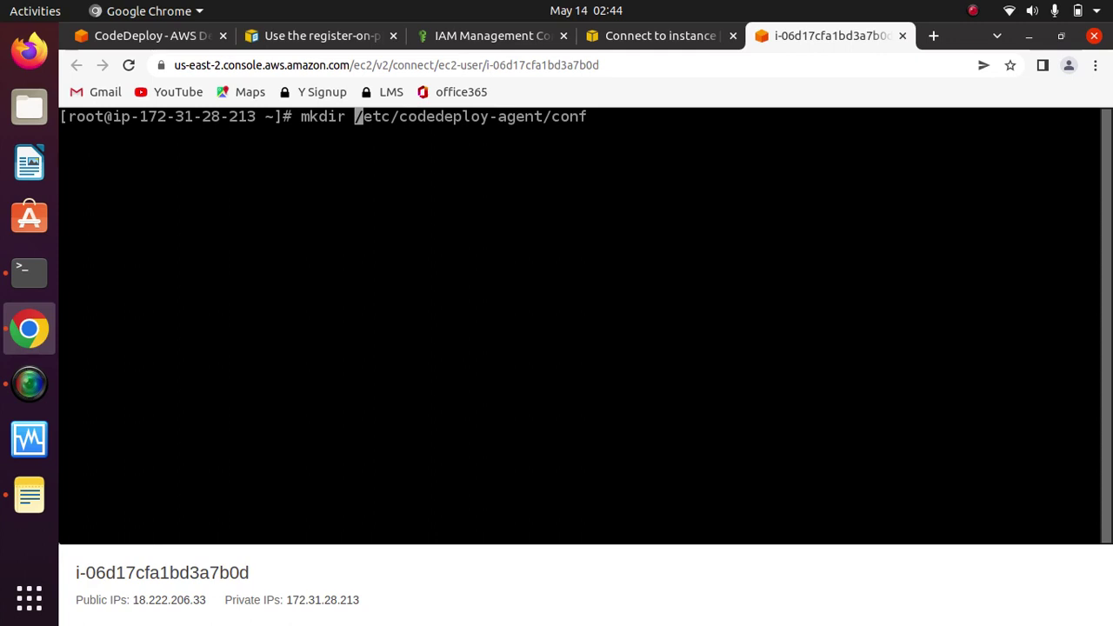
pyautogui.write('-p')
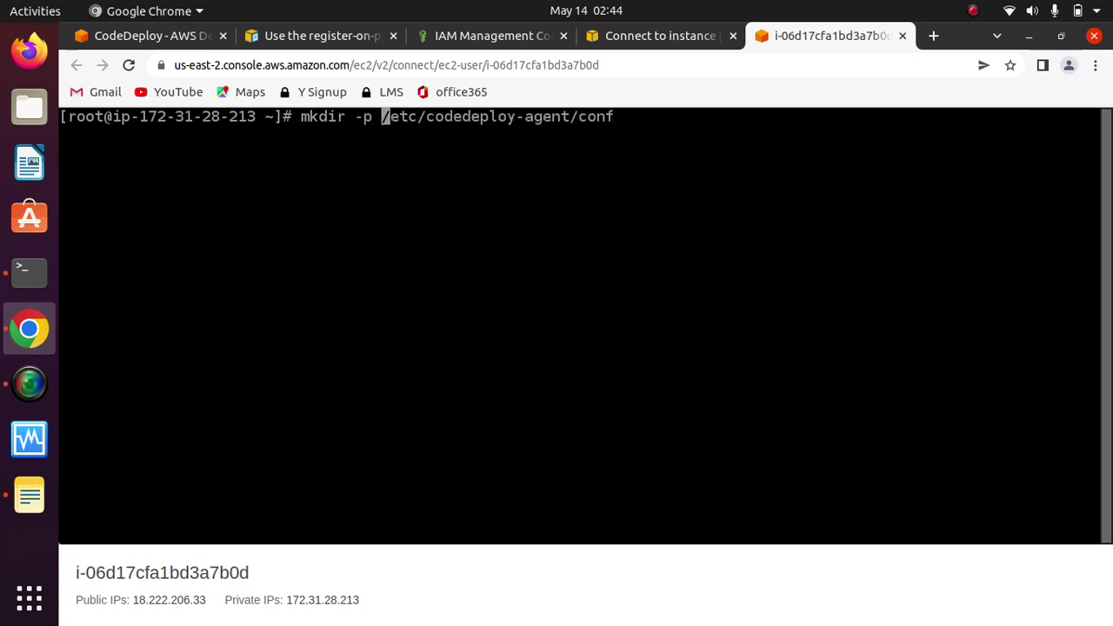
pyautogui.press('Return')
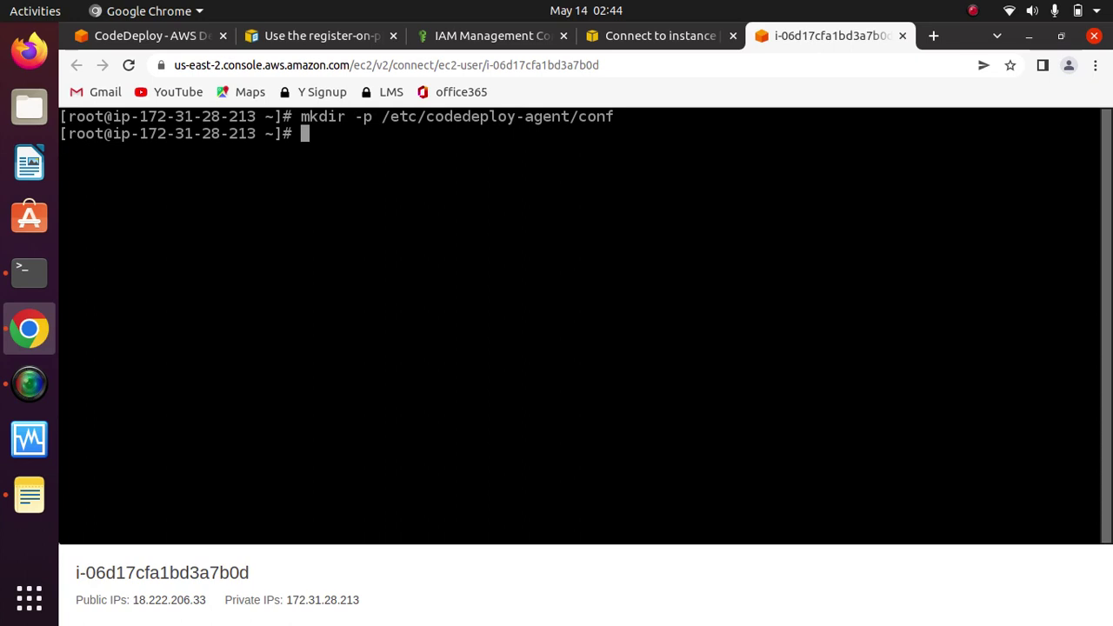
pyautogui.press('Up')
pyautogui.press('Left')
pyautogui.press('Left')
pyautogui.press('Left')
pyautogui.press('Left')
pyautogui.press('Left')
pyautogui.press('Left')
pyautogui.press('Left')
pyautogui.press('Left')
pyautogui.press('Left')
pyautogui.press('Left')
pyautogui.press('Left')
pyautogui.press('Left')
pyautogui.press('Left')
pyautogui.press('Left')
pyautogui.press('Left')
pyautogui.press('Left')
pyautogui.press('Left')
pyautogui.press('Left')
pyautogui.press('Left')
pyautogui.press('Left')
pyautogui.press('Left')
pyautogui.press('Left')
pyautogui.press('Left')
pyautogui.press('Left')
pyautogui.press('Left')
pyautogui.press('Left')
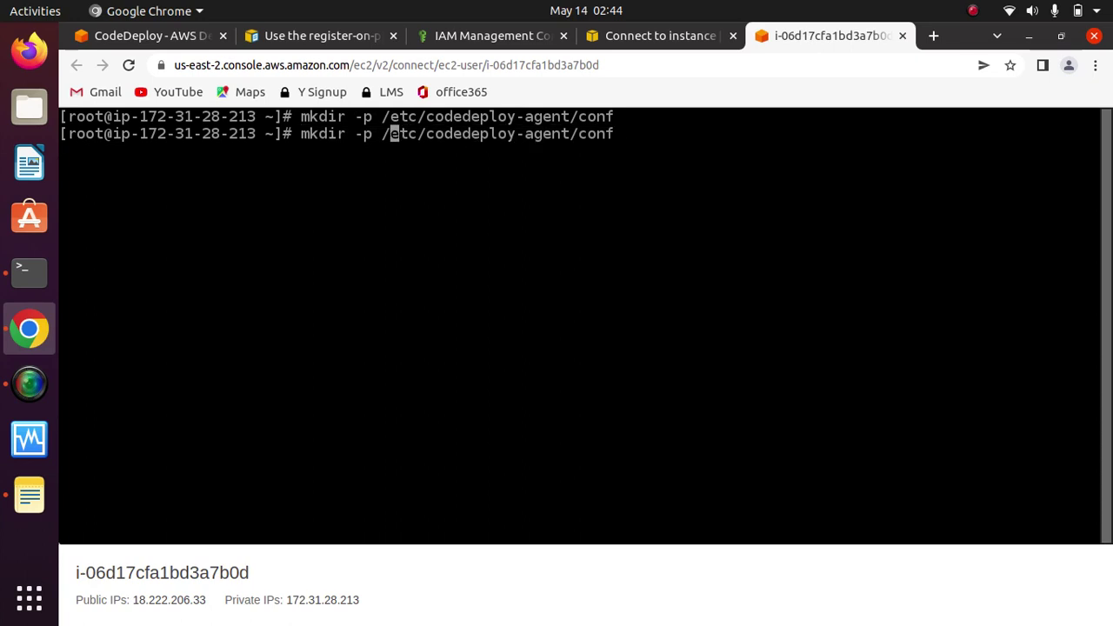
pyautogui.press('Right')
pyautogui.press('BackSpace')
pyautogui.press('BackSpace')
pyautogui.press('BackSpace')
pyautogui.press('BackSpace')
pyautogui.press('BackSpace')
pyautogui.press('BackSpace')
pyautogui.press('BackSpace')
pyautogui.press('BackSpace')
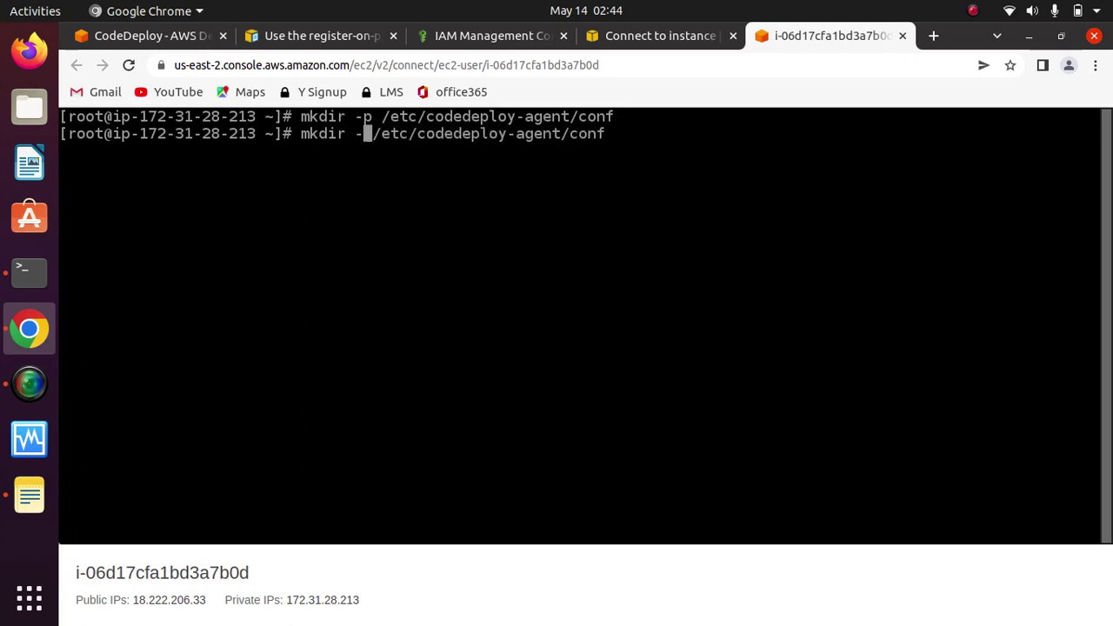
pyautogui.write('cd')
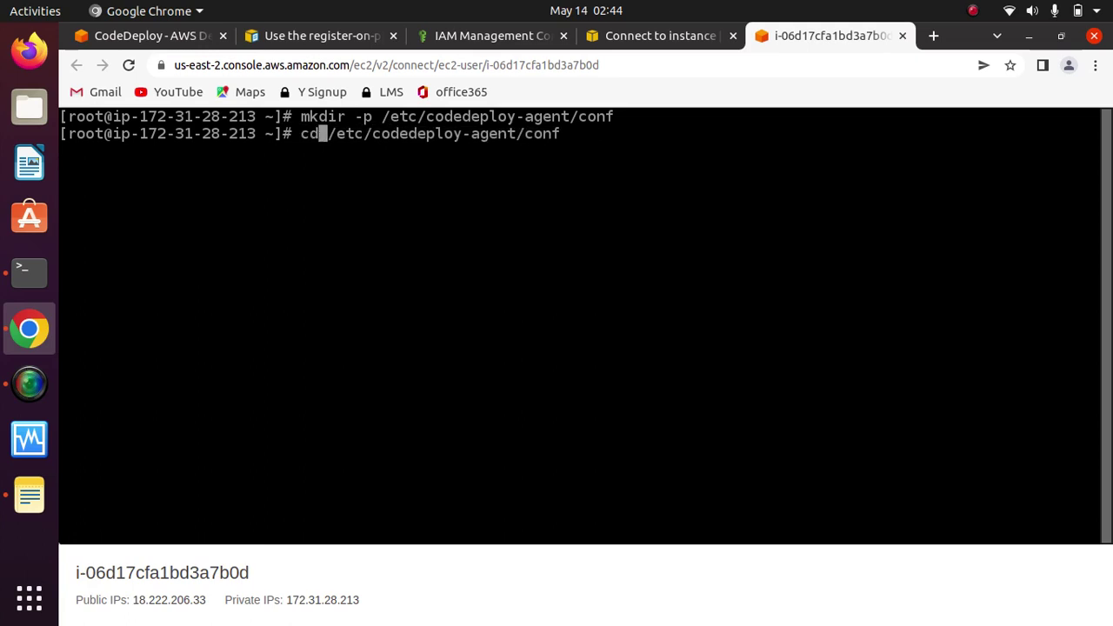
pyautogui.press('Return')
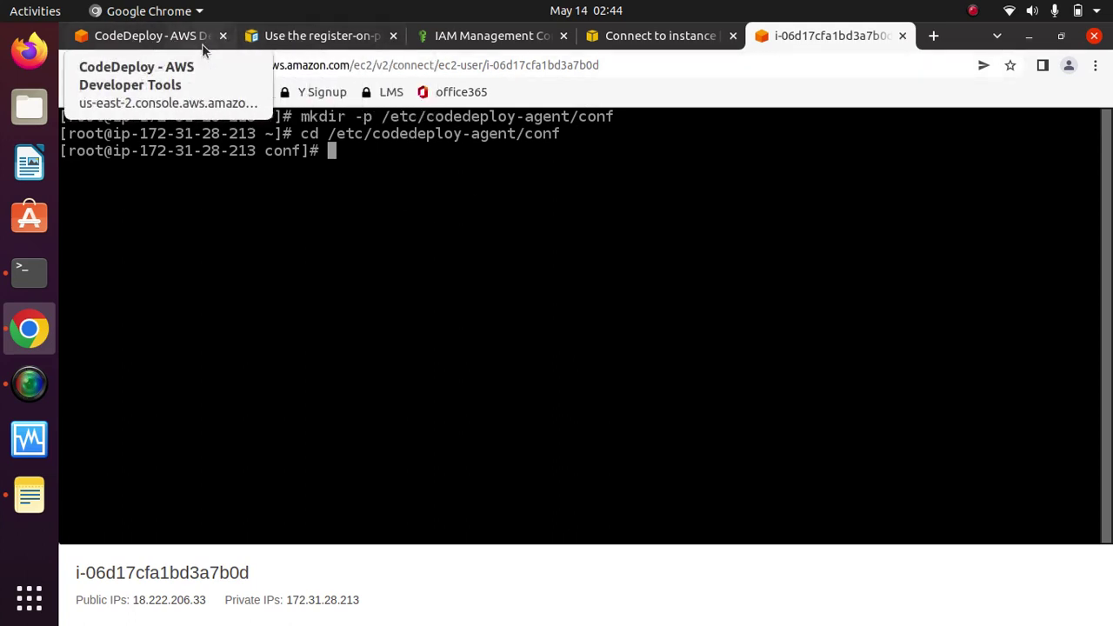
# Step: Copy codedeploy.onpremises.yml from the Step 4 docs and go back to the instance terminal
pyautogui.click(303, 39)
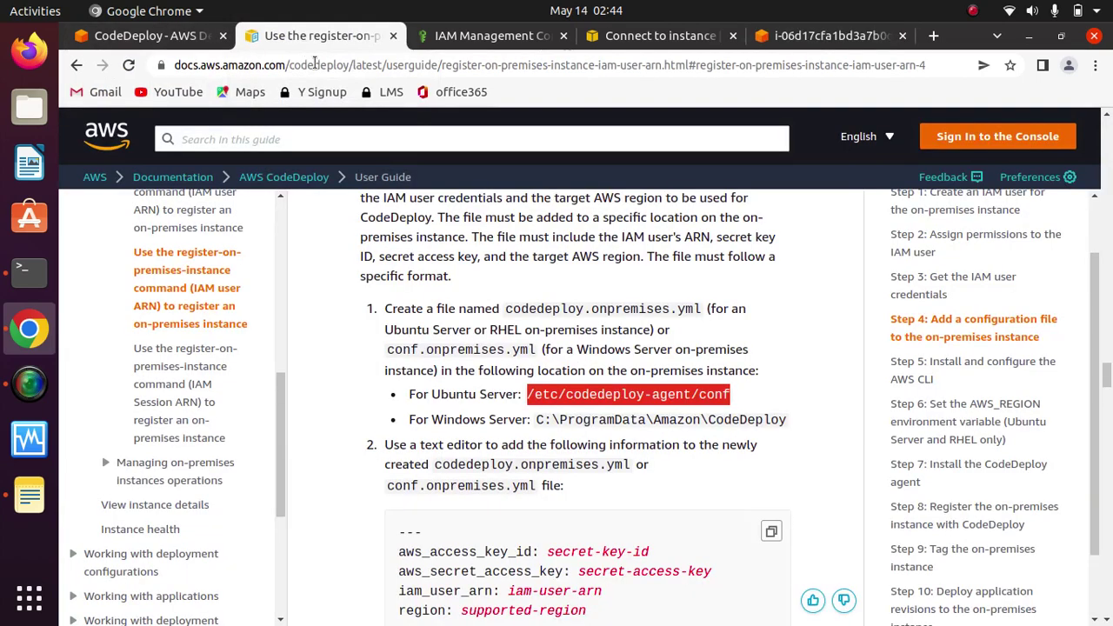
pyautogui.click(665, 414)
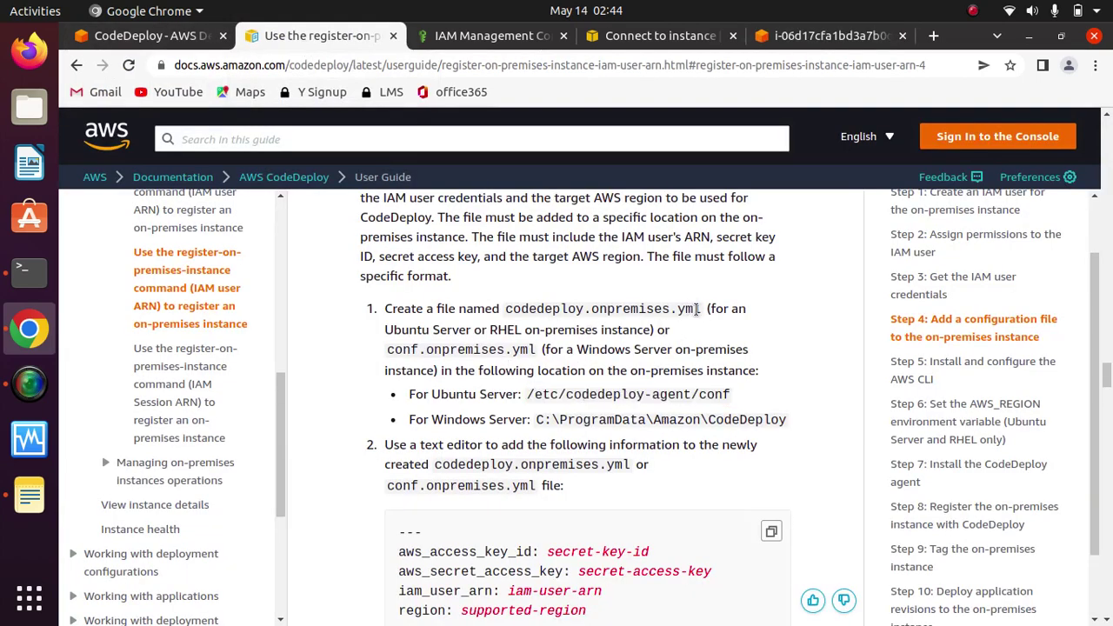
pyautogui.moveTo(700, 308); pyautogui.dragTo(504, 313)
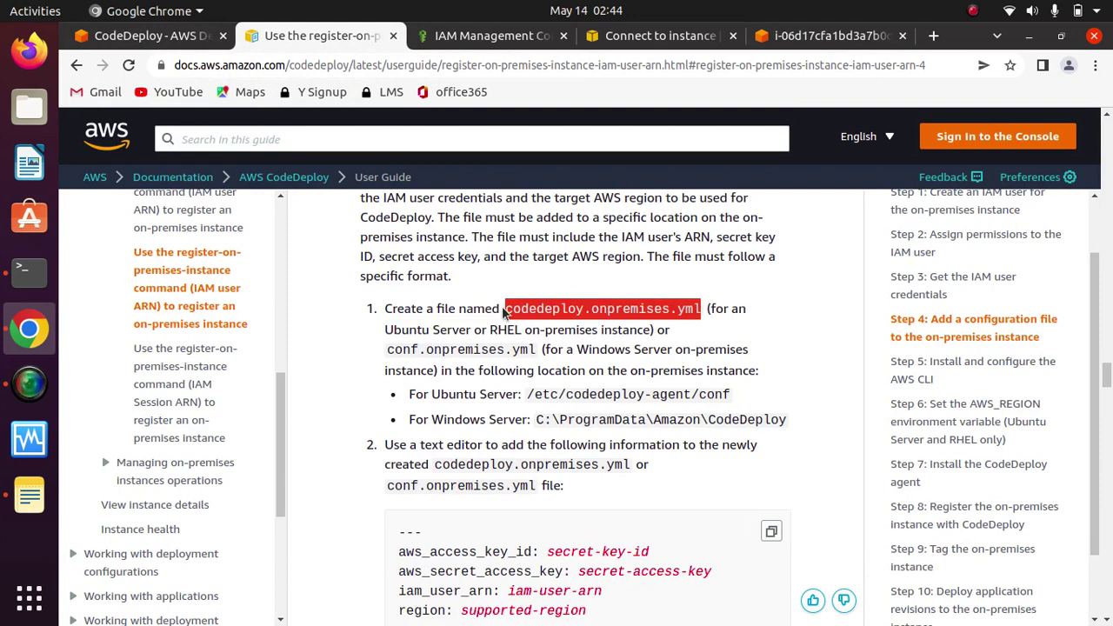
pyautogui.rightClick(558, 311)
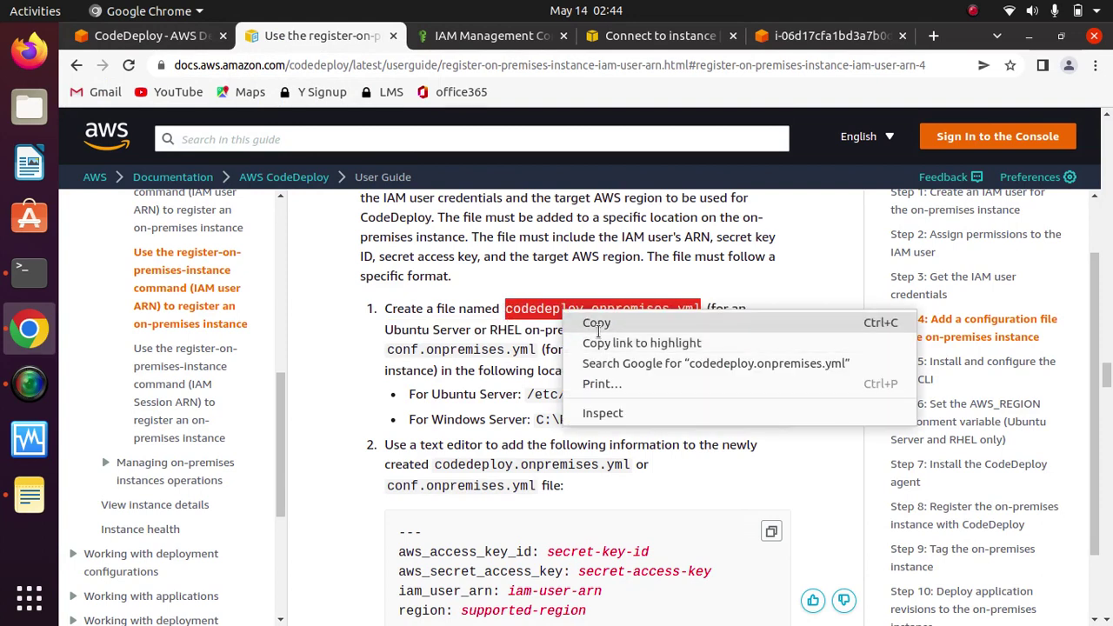
pyautogui.click(597, 325)
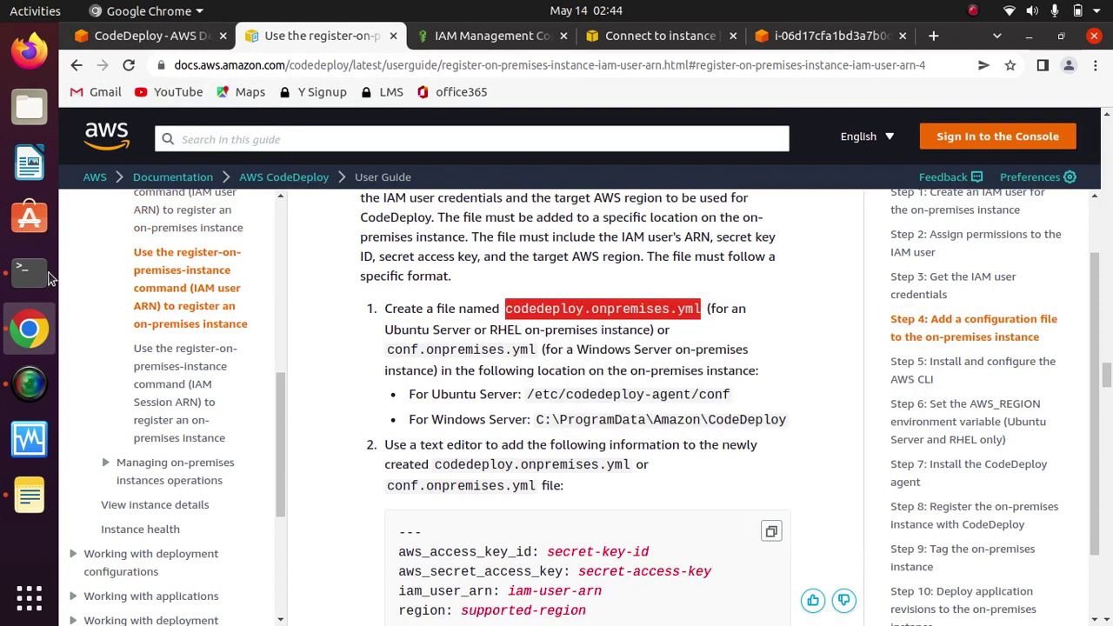
pyautogui.click(149, 36)
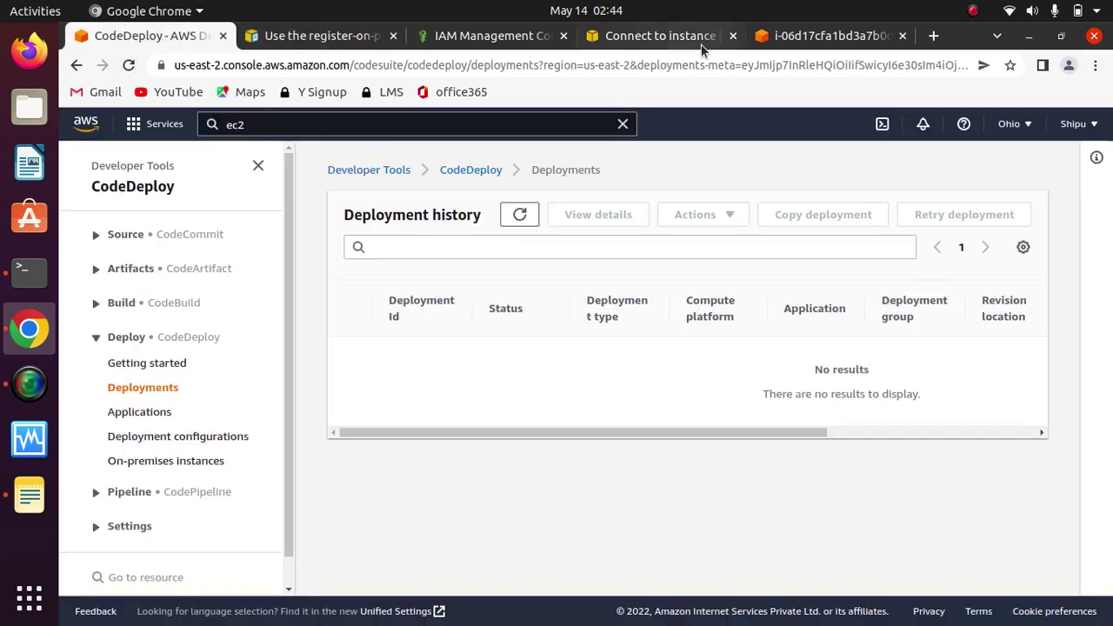
pyautogui.click(661, 36)
pyautogui.click(822, 35)
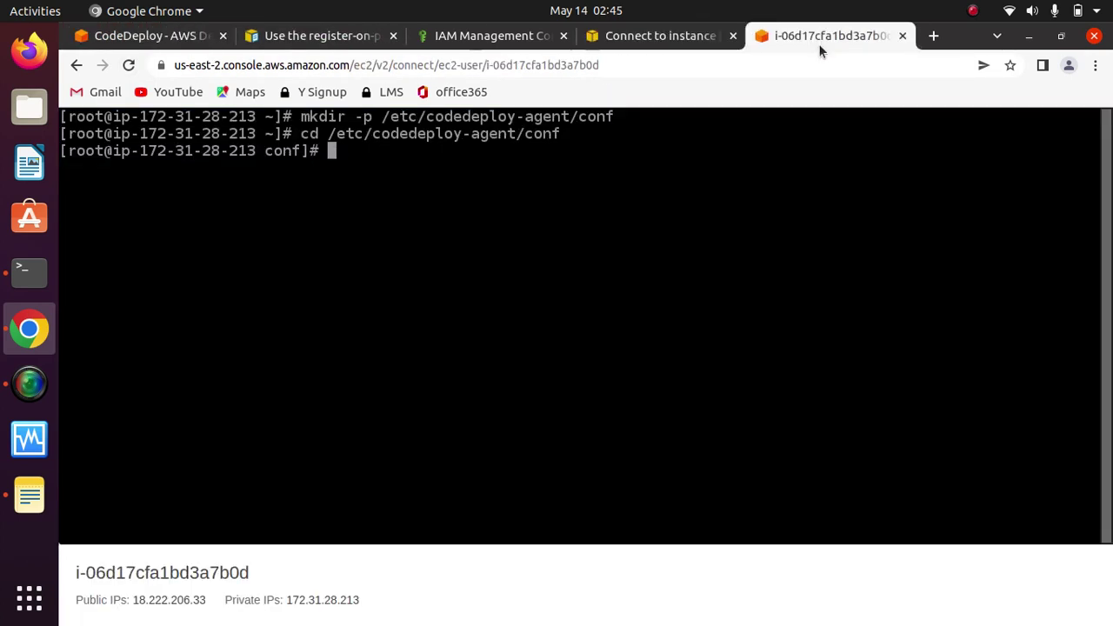
# Step: Open codedeploy.onpremises.yml in vim and enter insert mode
pyautogui.hotkey('ctrl', 'v')
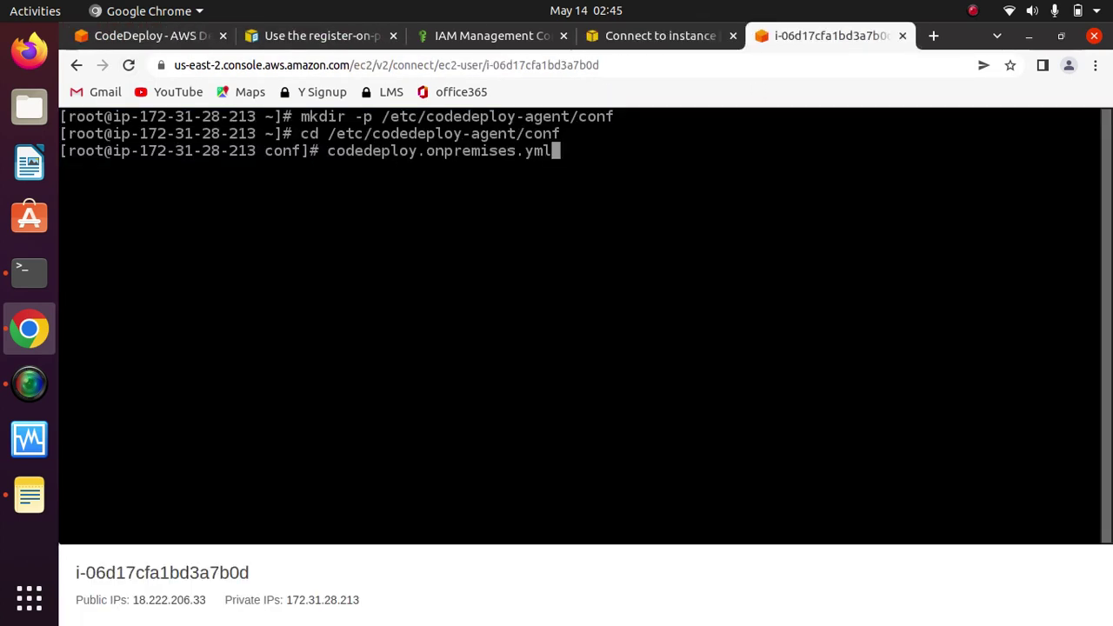
pyautogui.press('Left')
pyautogui.press('Left')
pyautogui.press('Left')
pyautogui.press('Left')
pyautogui.press('Left')
pyautogui.press('Left')
pyautogui.press('Left')
pyautogui.press('Left')
pyautogui.press('Left')
pyautogui.press('Left')
pyautogui.press('Left')
pyautogui.press('Left')
pyautogui.press('Left')
pyautogui.press('Left')
pyautogui.press('Left')
pyautogui.press('Left')
pyautogui.press('Left')
pyautogui.press('Left')
pyautogui.press('Left')
pyautogui.press('Left')
pyautogui.write('vim')
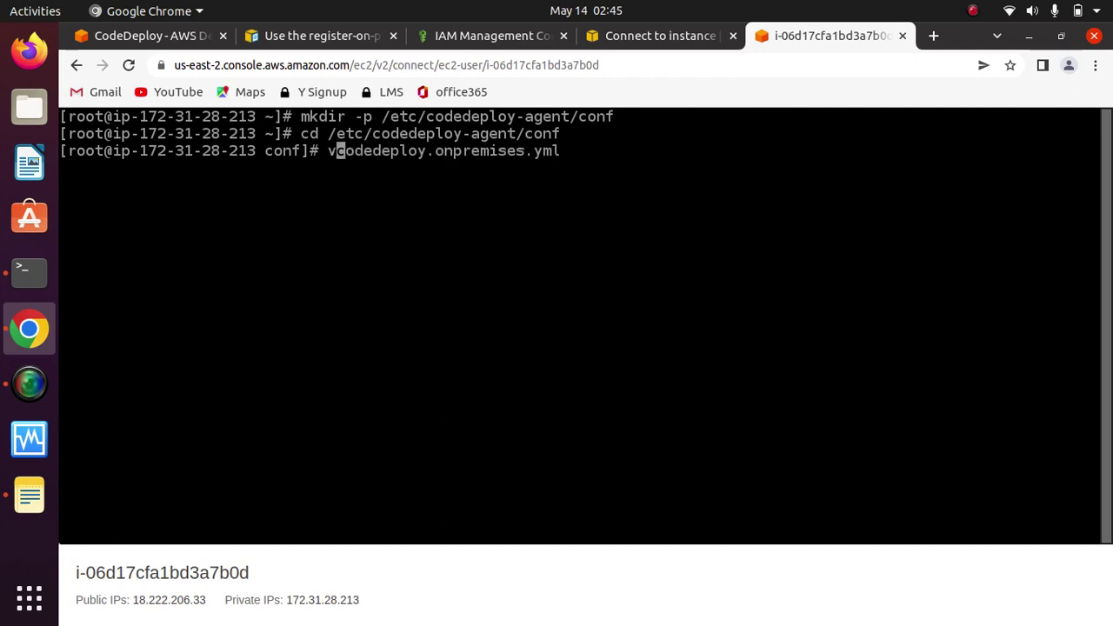
pyautogui.press('Return')
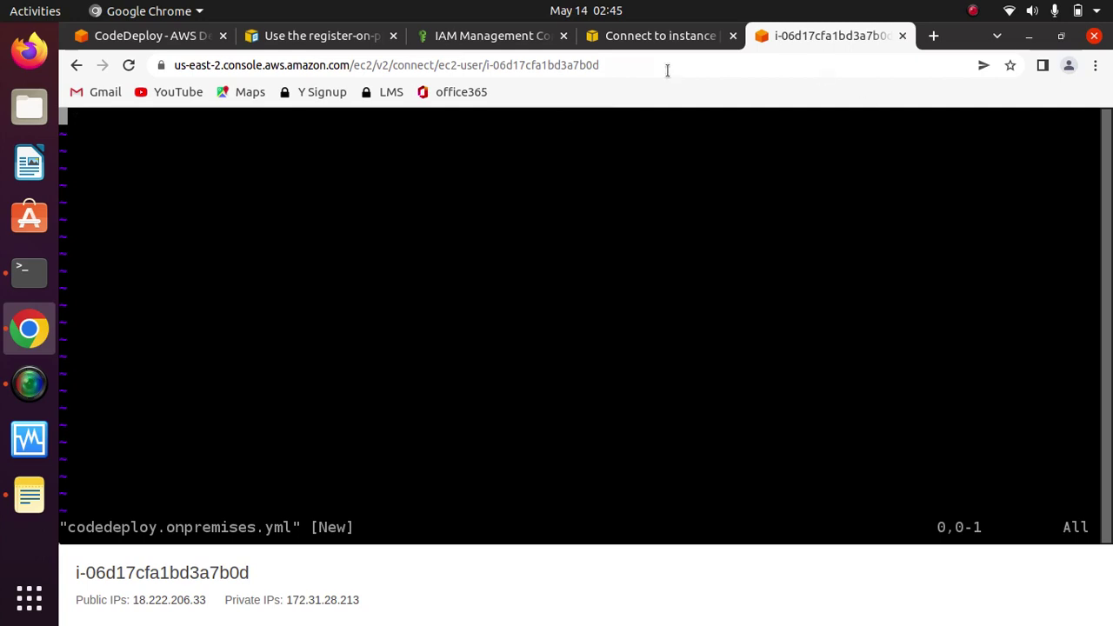
pyautogui.press('i')
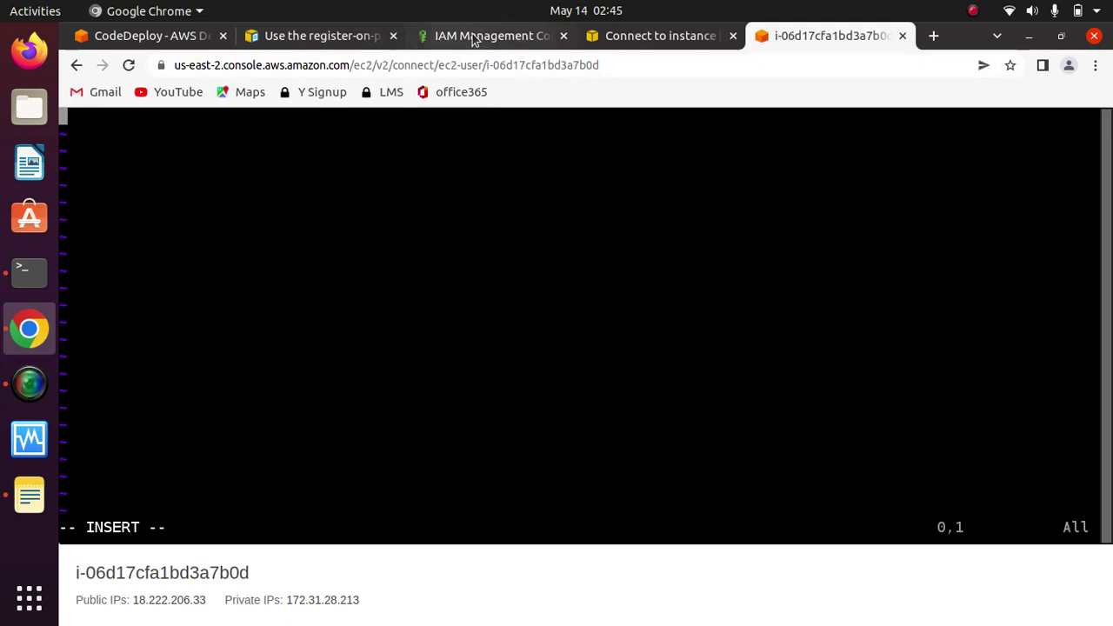
# Step: Review the YAML configuration sample in the documentation, then return to the terminal
pyautogui.click(317, 35)
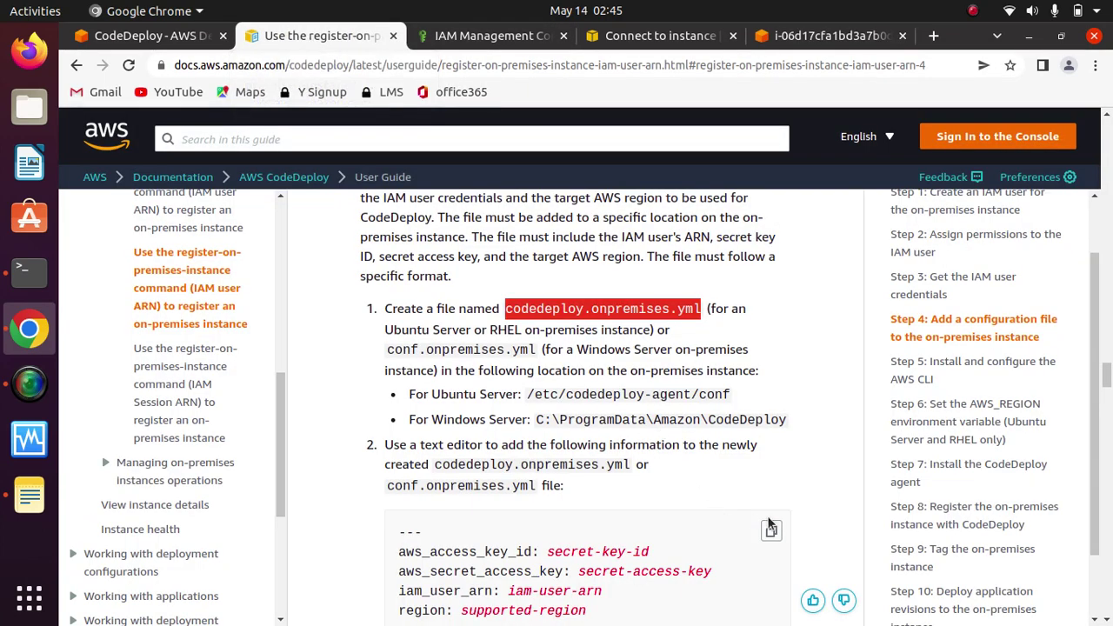
pyautogui.scroll(-2, 829, 467)
pyautogui.scroll(-3, 828, 469)
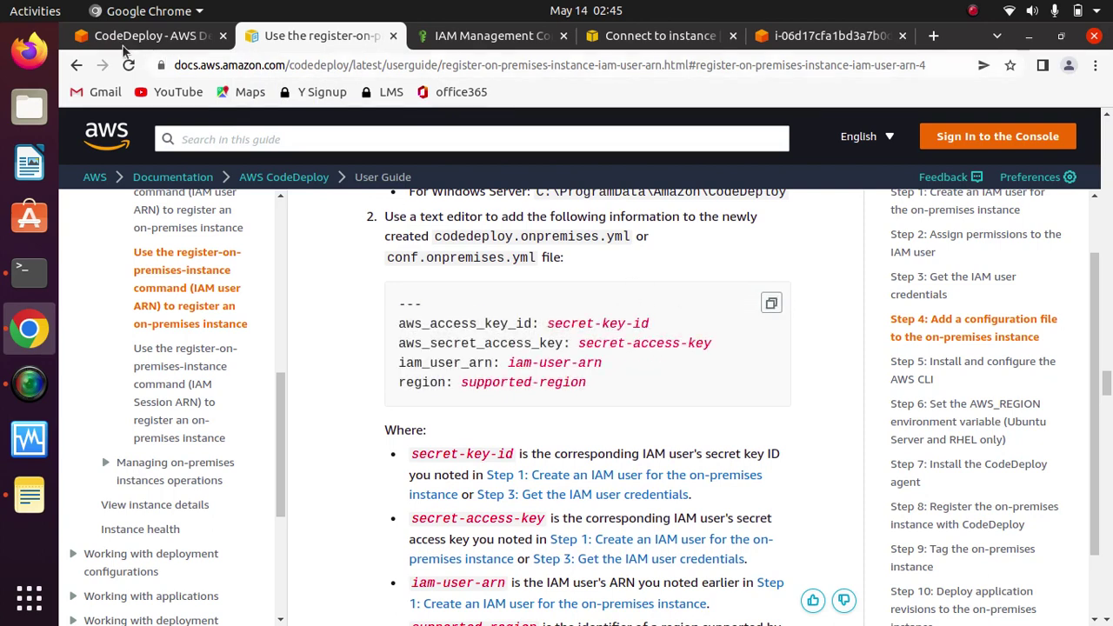
pyautogui.click(791, 37)
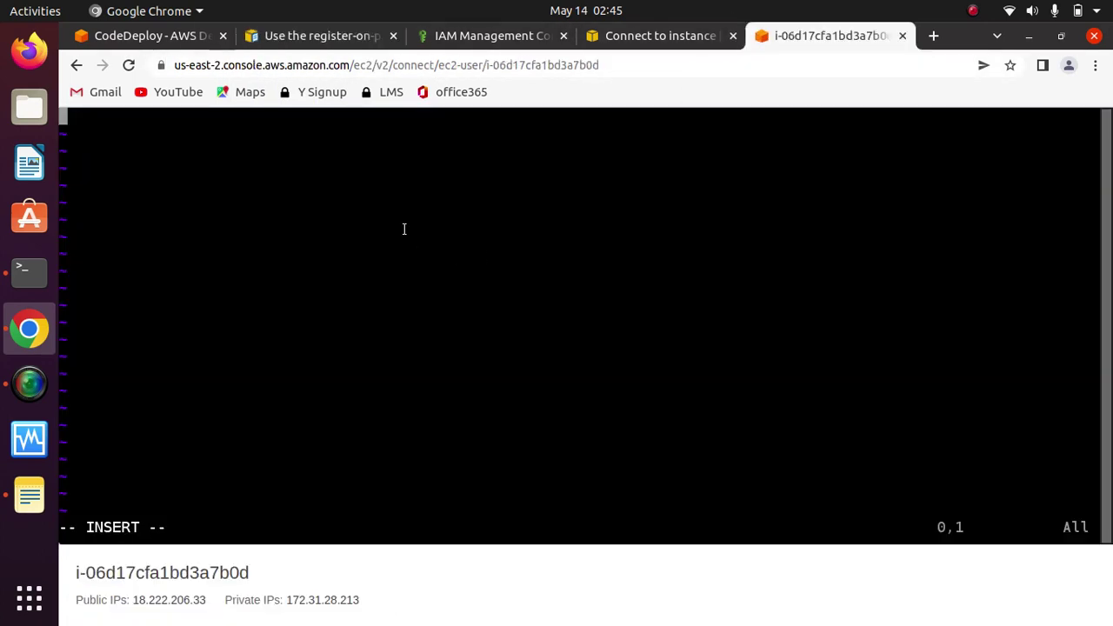
# Step: Paste the YAML config template into vim and erase the access key ID placeholder
pyautogui.hotkey('ctrl', 'shift', 'v')
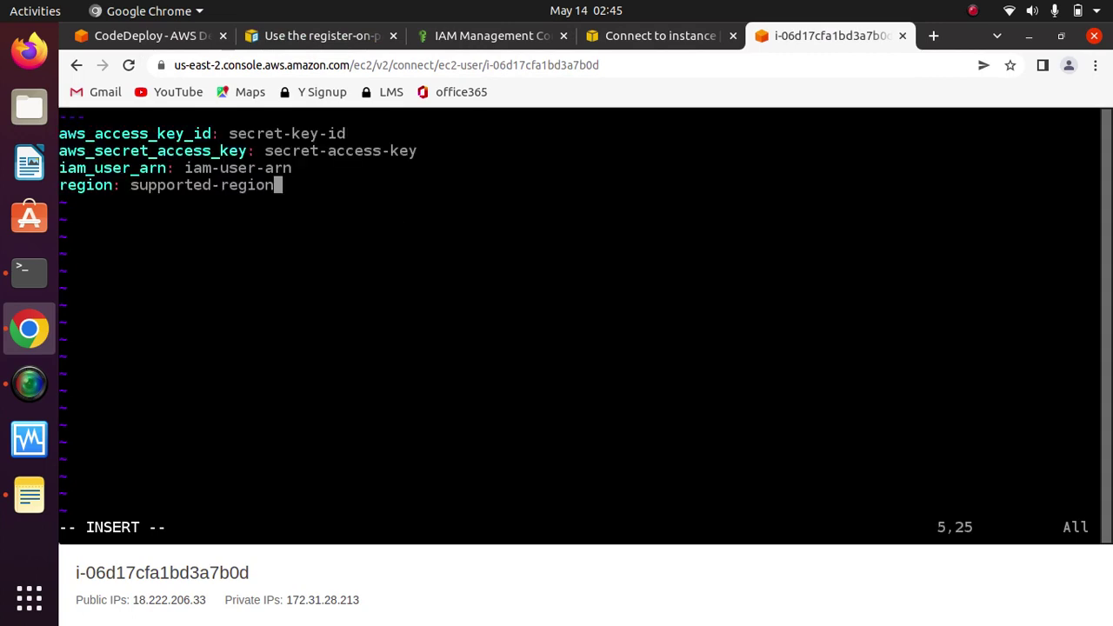
pyautogui.press('Up')
pyautogui.press('Up')
pyautogui.press('Up')
pyautogui.press('Up')
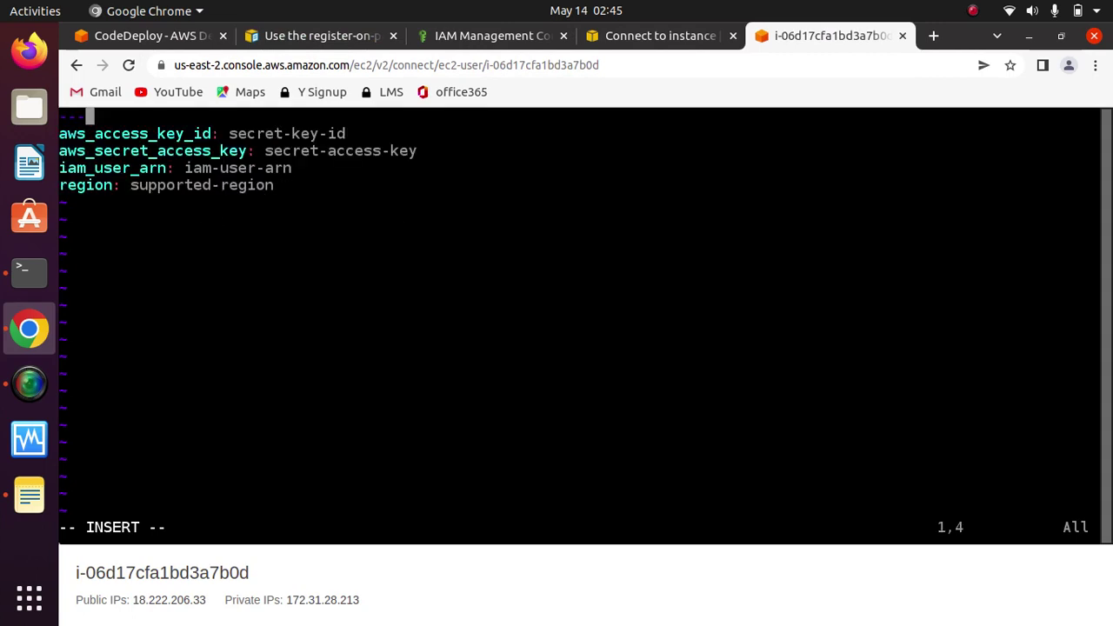
pyautogui.press('Down')
pyautogui.press('Right')
pyautogui.press('Right')
pyautogui.press('Right')
pyautogui.press('Right')
pyautogui.press('Right')
pyautogui.press('Right')
pyautogui.press('Right')
pyautogui.press('Right')
pyautogui.press('BackSpace')
pyautogui.press('BackSpace')
pyautogui.press('BackSpace')
pyautogui.press('BackSpace')
pyautogui.press('BackSpace')
pyautogui.press('BackSpace')
pyautogui.press('BackSpace')
pyautogui.press('BackSpace')
pyautogui.press('BackSpace')
pyautogui.press('BackSpace')
pyautogui.press('BackSpace')
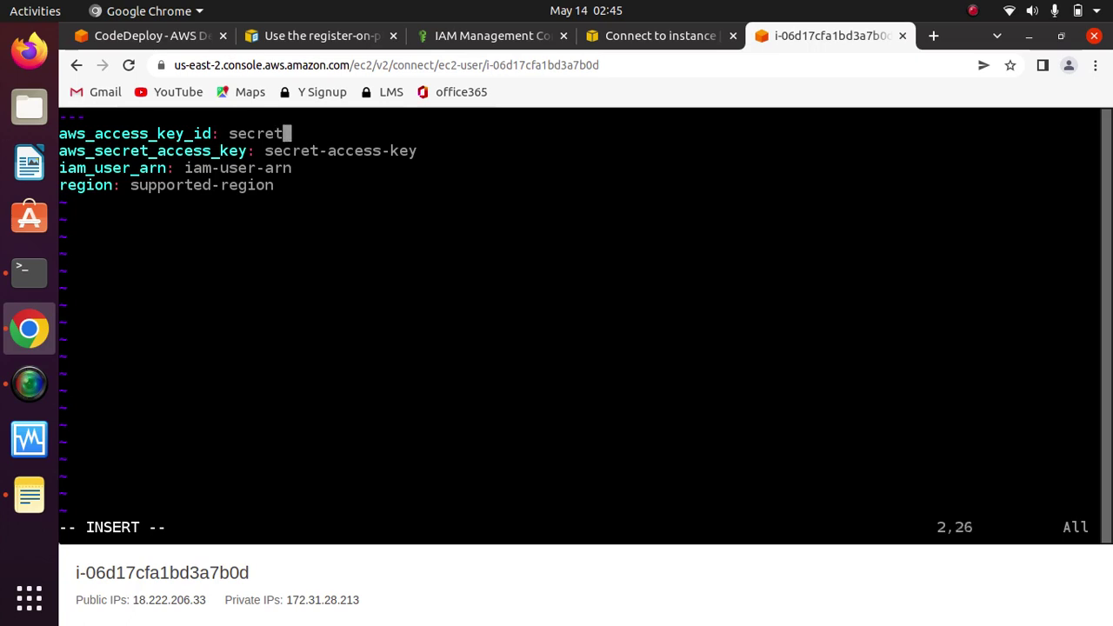
pyautogui.press('BackSpace')
pyautogui.press('BackSpace')
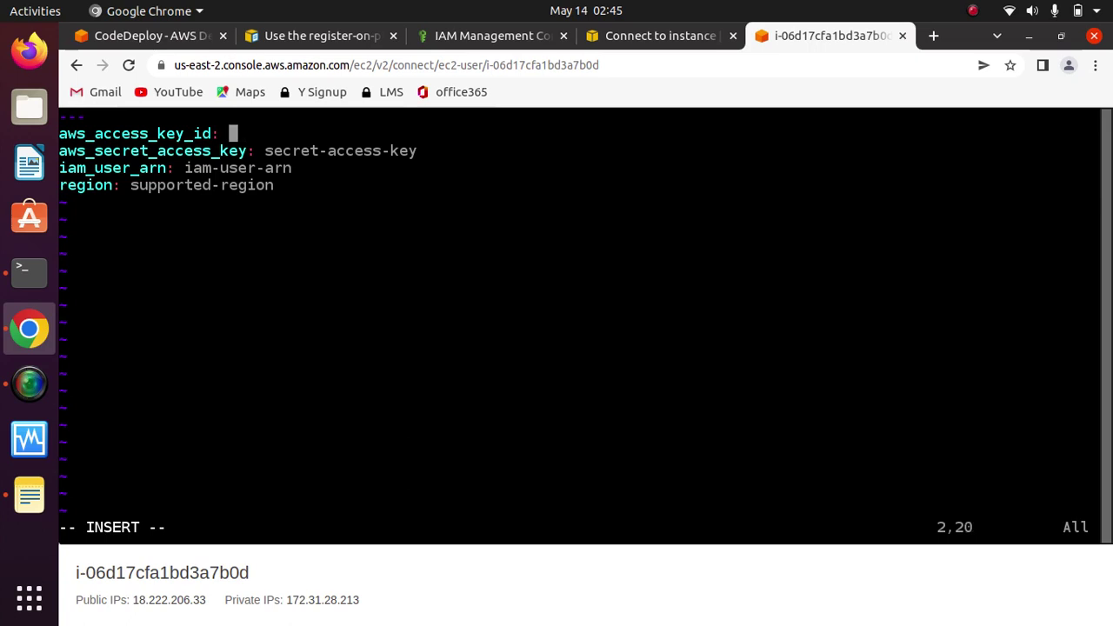
# Step: Copy the saved access key ID from Notes and paste it after aws_access_key_id
pyautogui.click(29, 496)
pyautogui.moveTo(658, 167); pyautogui.dragTo(407, 164)
pyautogui.rightClick(504, 164)
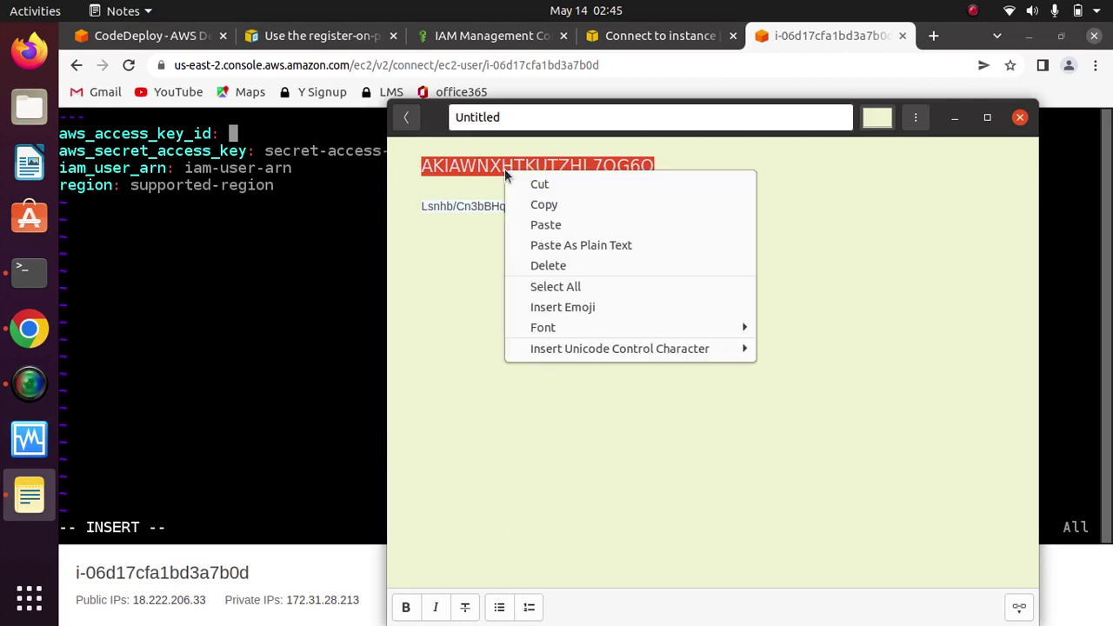
pyautogui.click(552, 202)
pyautogui.click(954, 117)
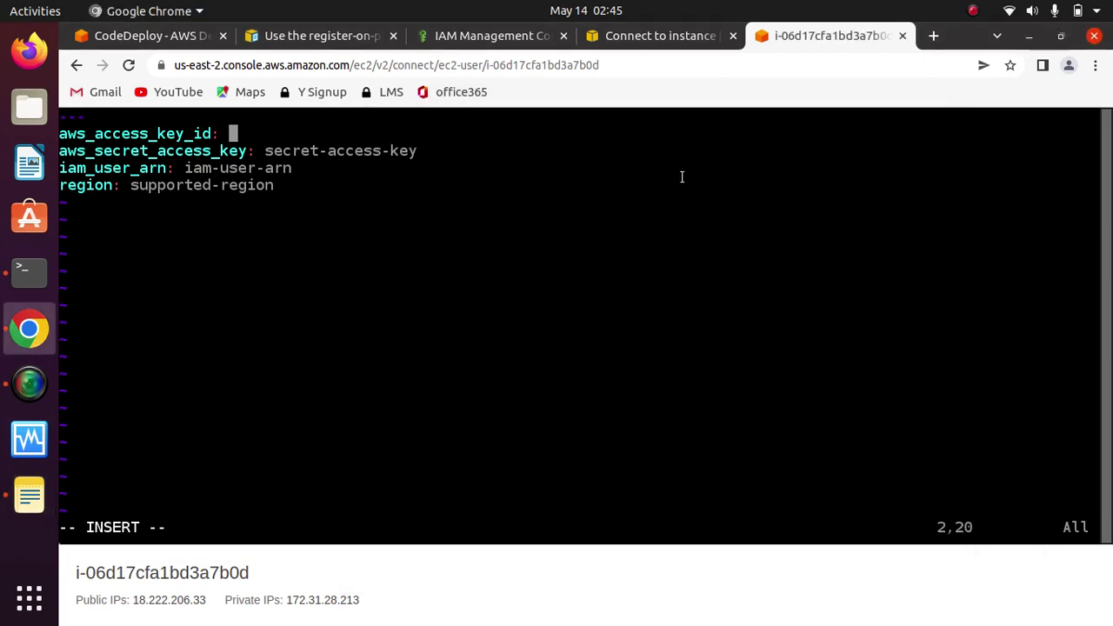
pyautogui.hotkey('ctrl', 'v')
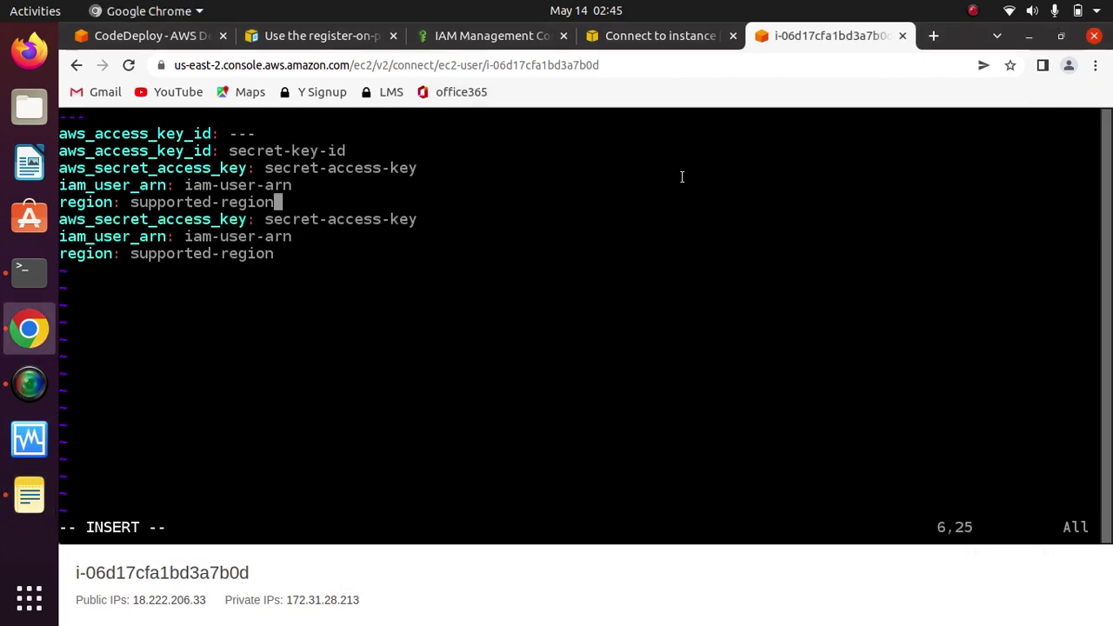
# Step: Abandon the duplicated config text and quit vim without saving using :q!
pyautogui.moveTo(59, 165); pyautogui.dragTo(400, 292)
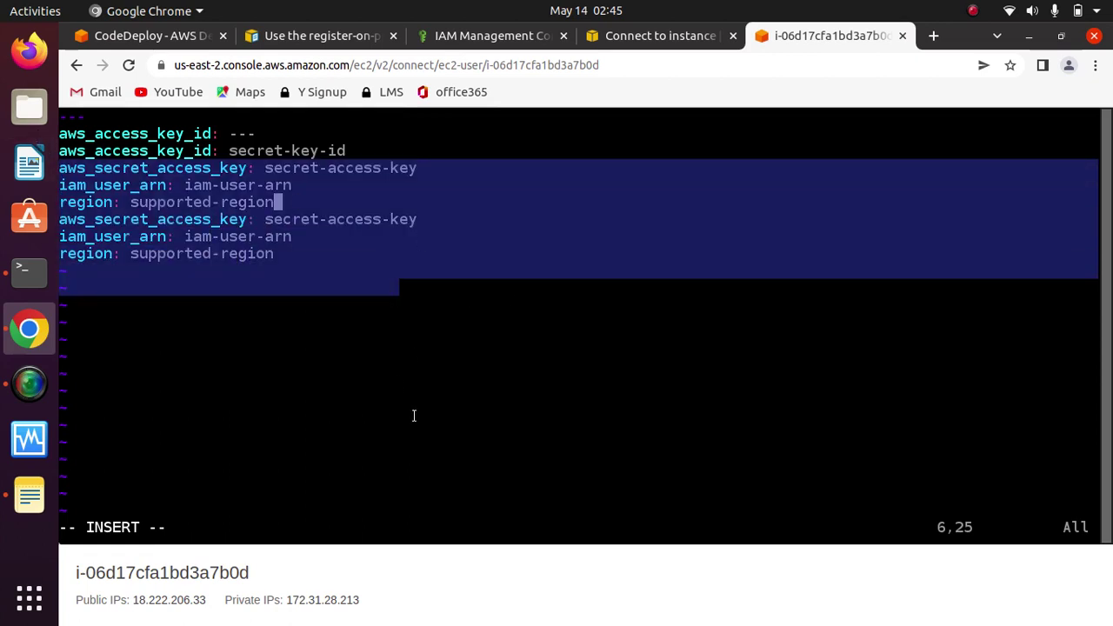
pyautogui.press('Escape')
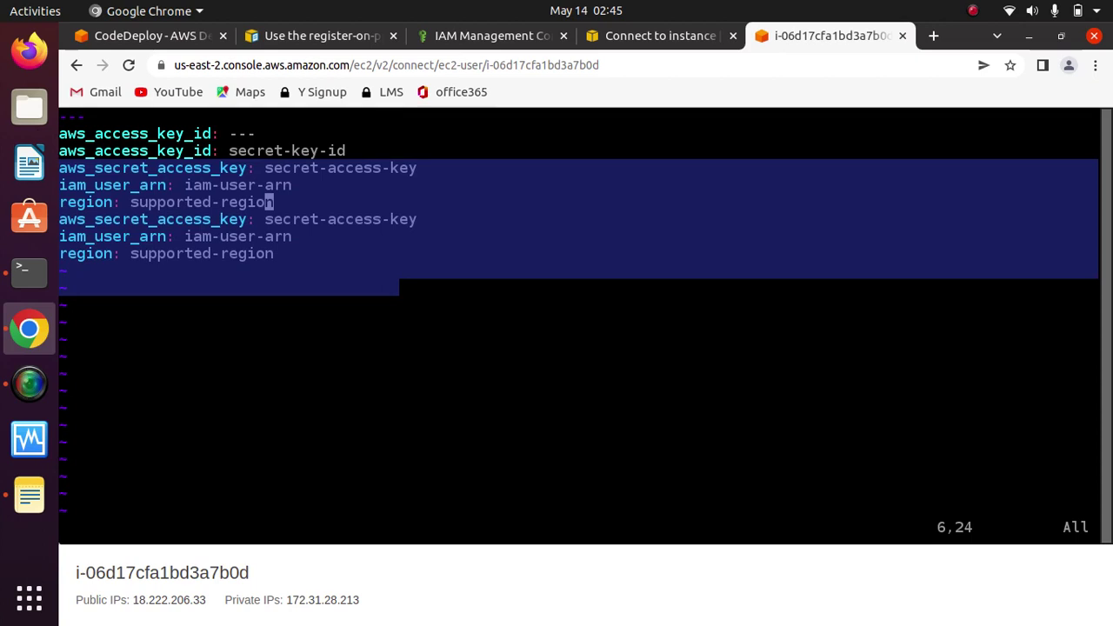
pyautogui.write(':')
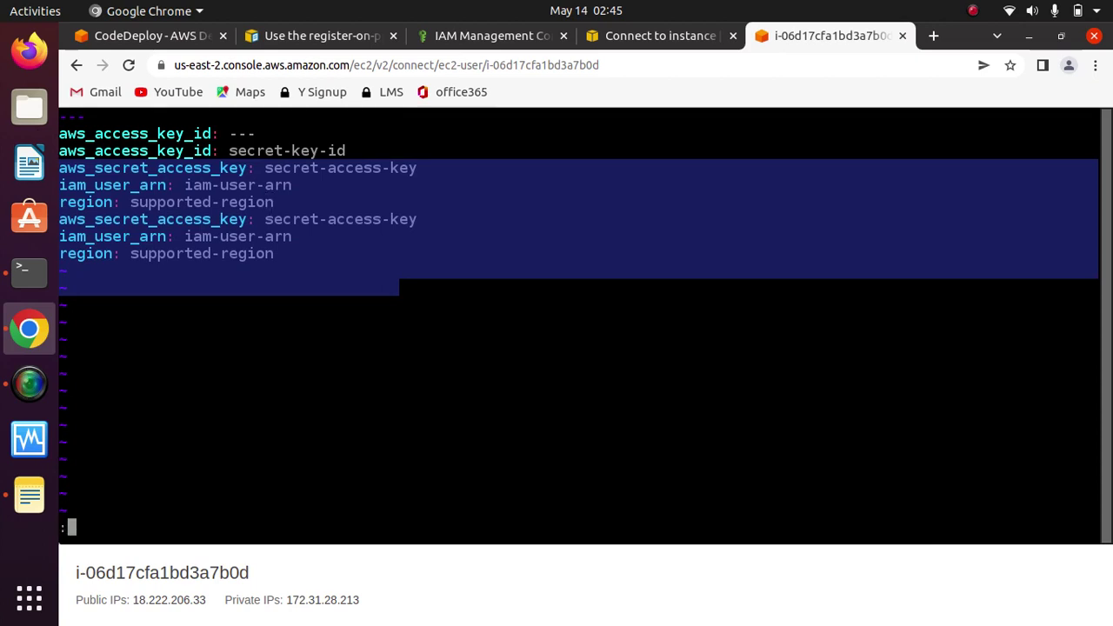
pyautogui.write('q')
pyautogui.press('Return')
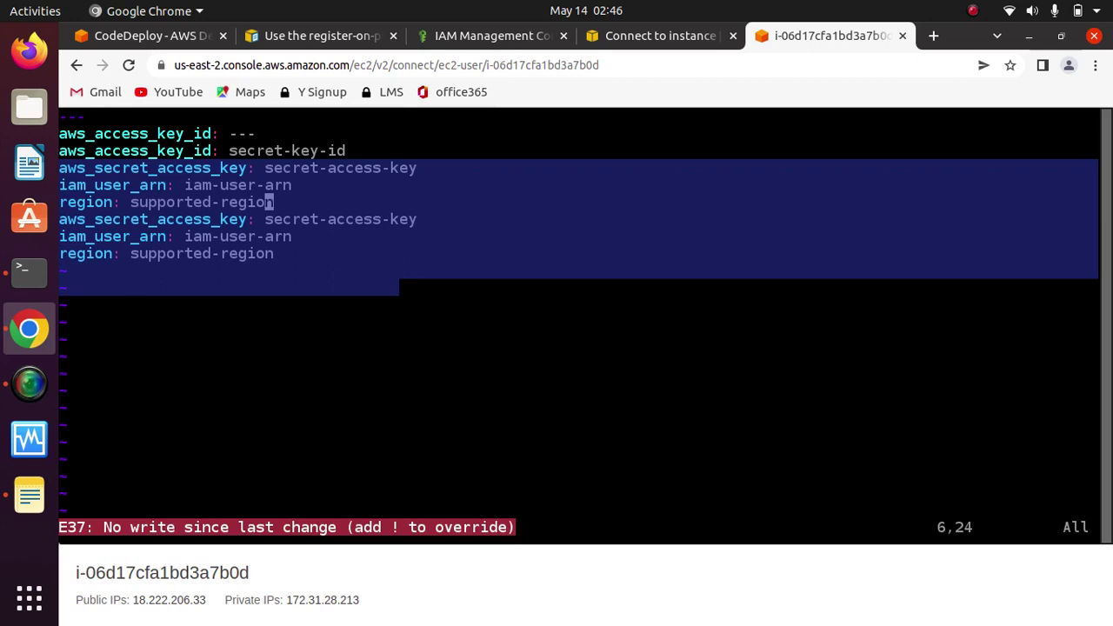
pyautogui.write(':q')
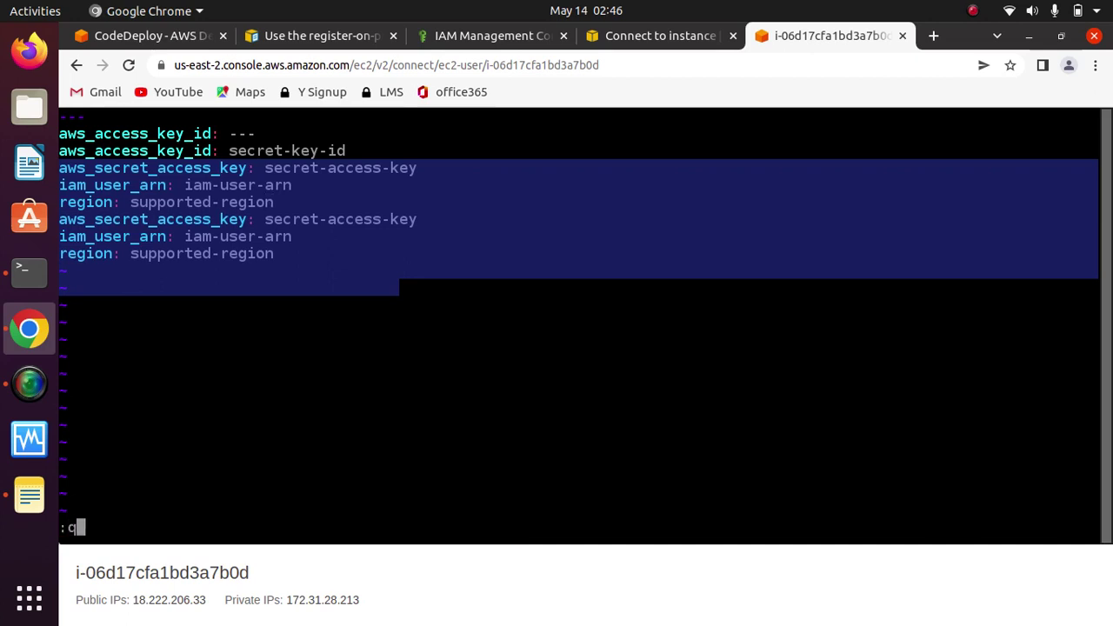
pyautogui.write('!')
pyautogui.press('Return')
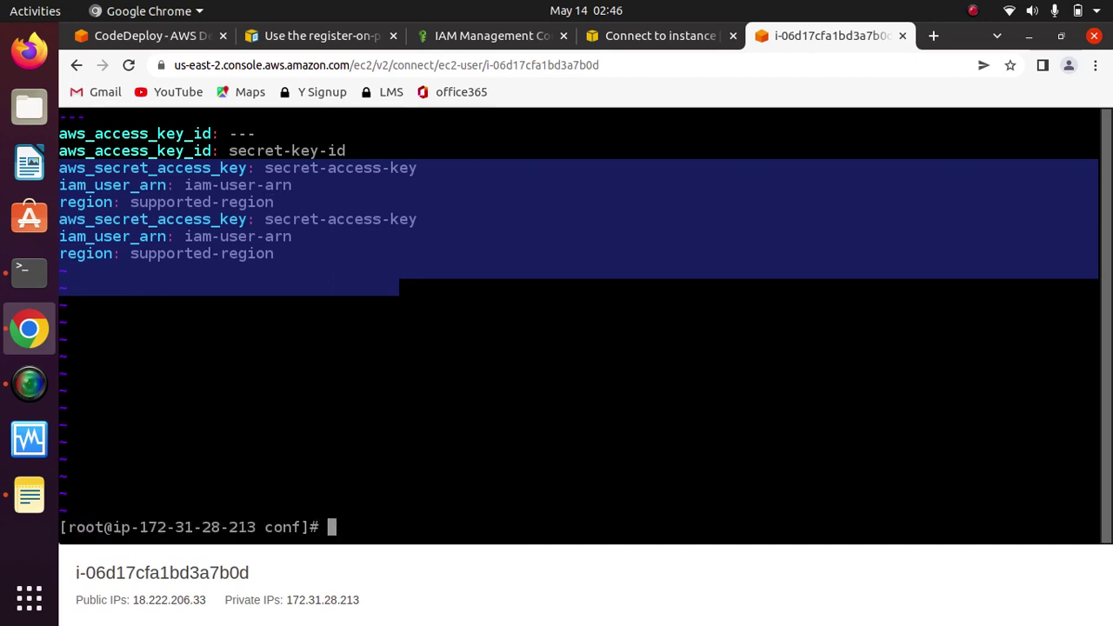
# Step: Clear the terminal and list the files in the conf folder
pyautogui.write('clear')
pyautogui.press('Return')
pyautogui.write('ls')
pyautogui.press('Return')
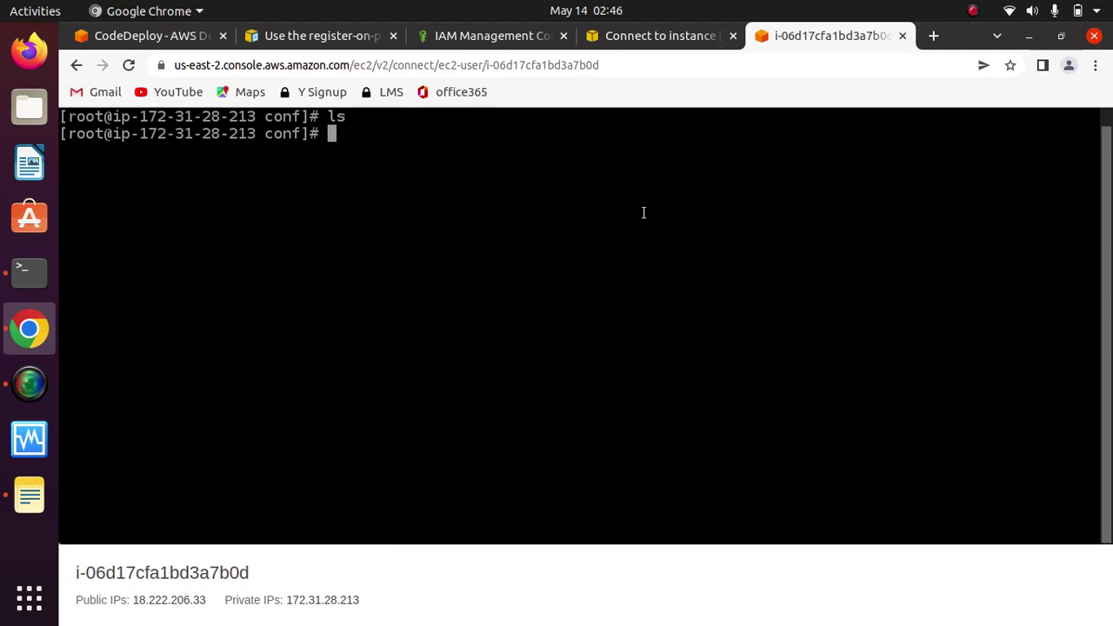
# Step: Copy the Ubuntu config folder path from the CodeDeploy documentation
pyautogui.click(295, 40)
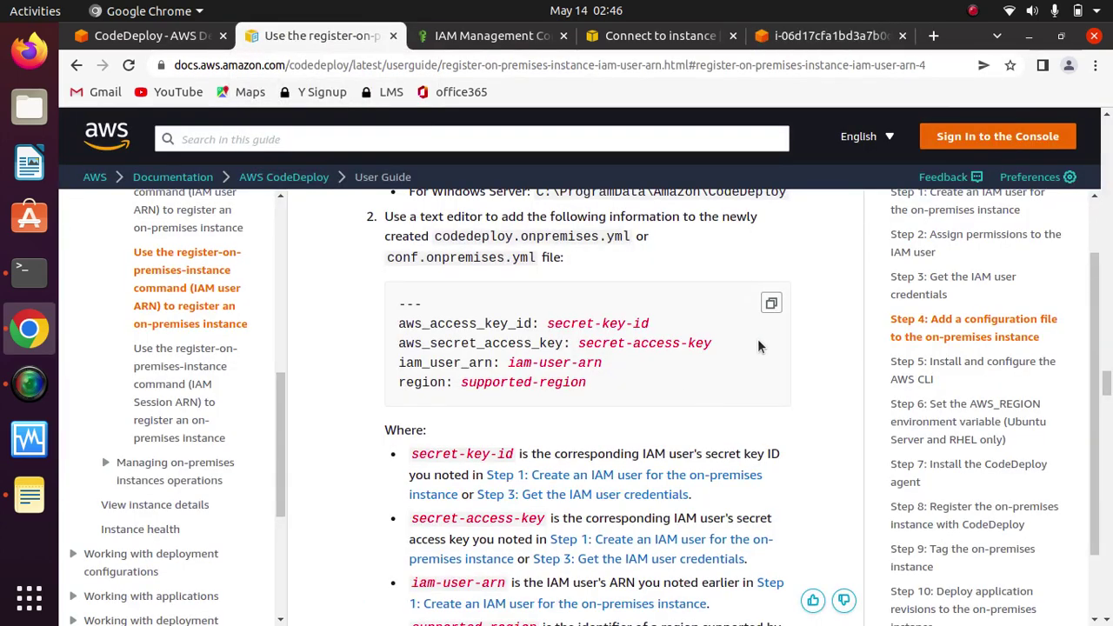
pyautogui.scroll(3, 828, 277)
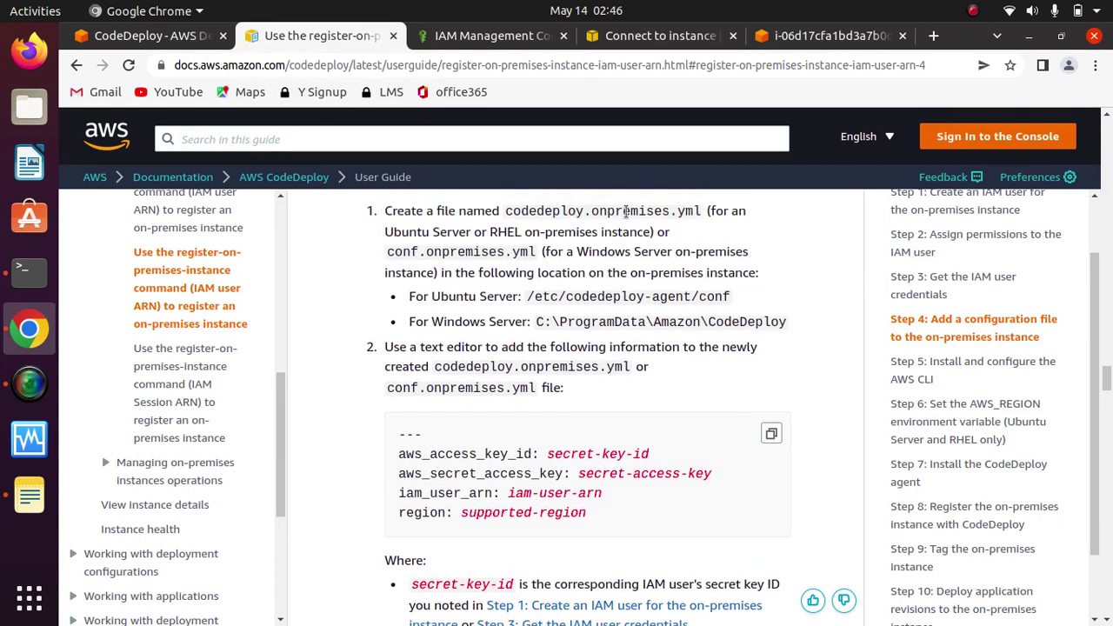
pyautogui.moveTo(739, 301); pyautogui.dragTo(527, 301)
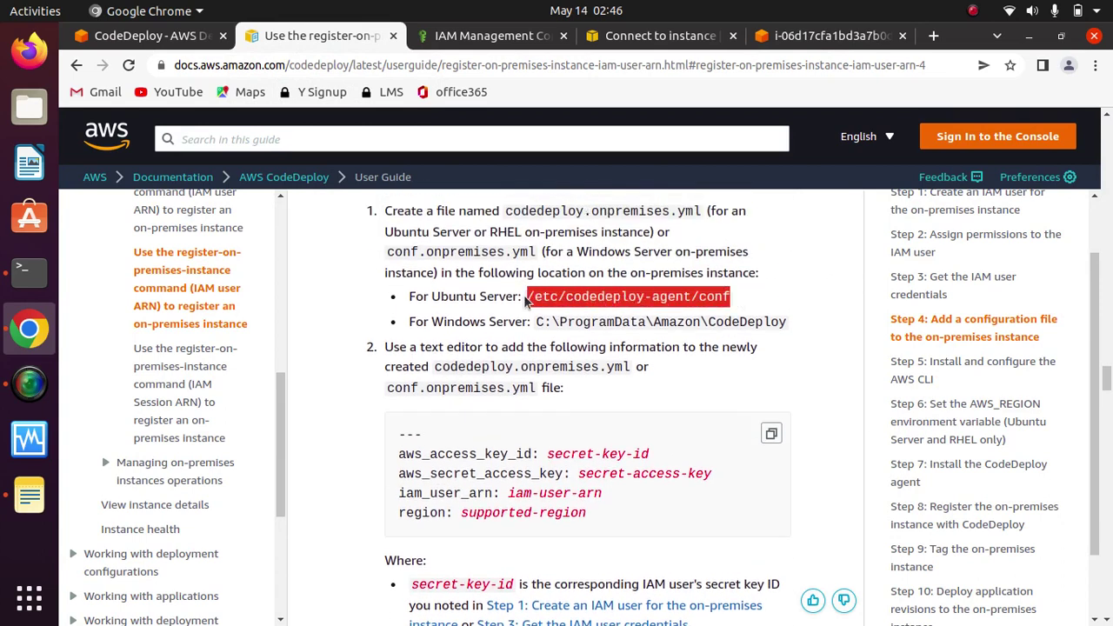
pyautogui.rightClick(593, 294)
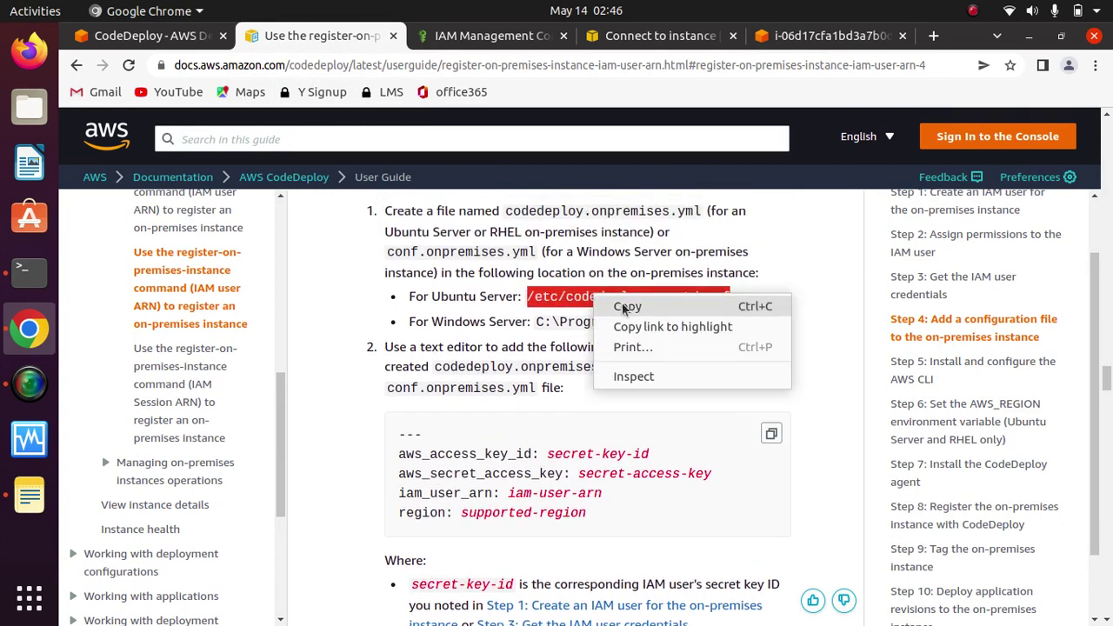
pyautogui.click(716, 284)
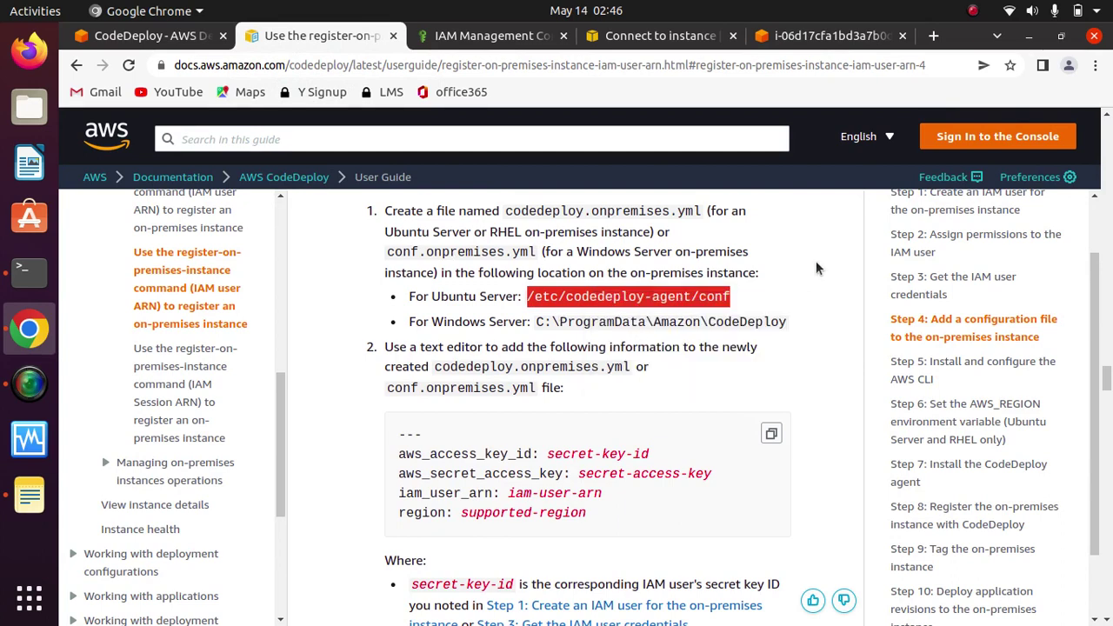
# Step: Copy the file name codedeploy.onpremises.yml from the guide and return to the instance terminal
pyautogui.moveTo(700, 211); pyautogui.dragTo(503, 213)
pyautogui.rightClick(588, 213)
pyautogui.click(639, 228)
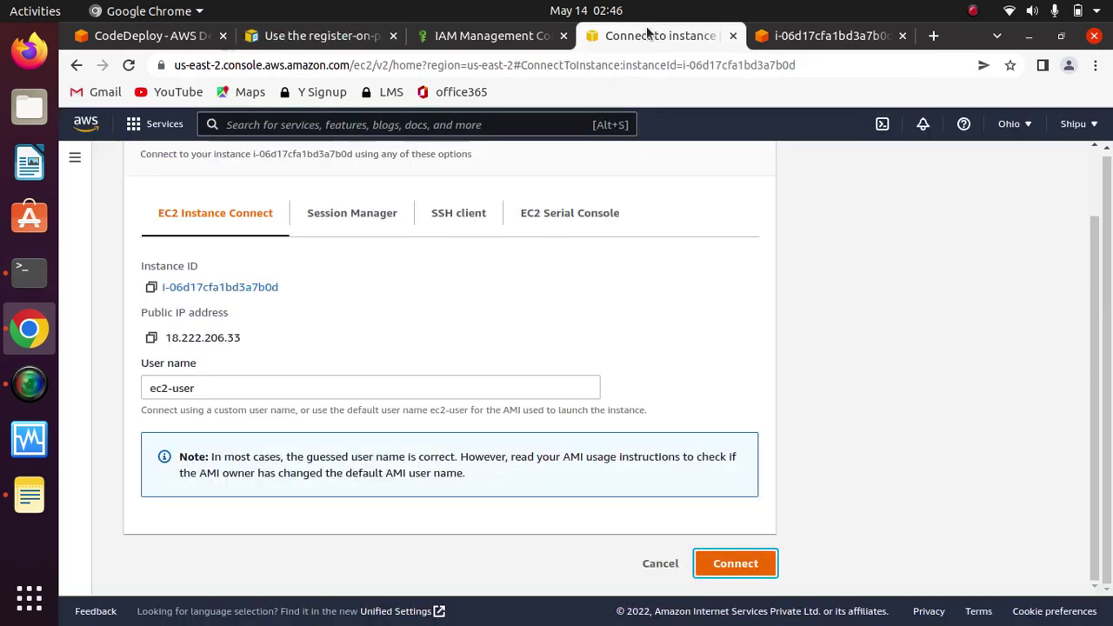
pyautogui.click(654, 35)
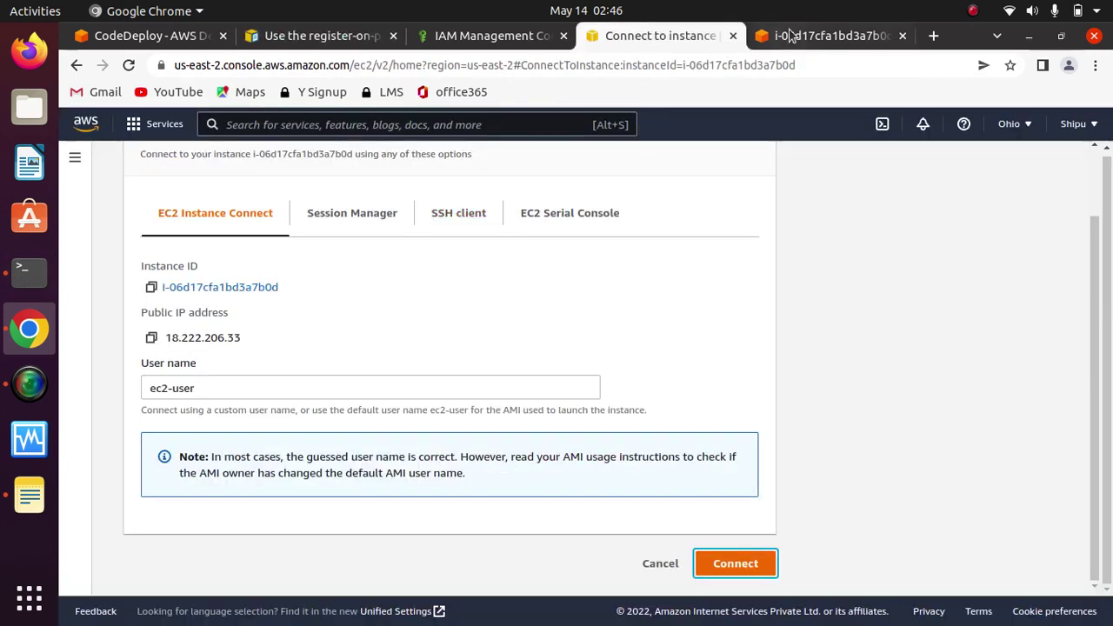
pyautogui.click(780, 35)
# Step: Open codedeploy.onpremises.yml in vim and enter insert mode
pyautogui.hotkey('ctrl', 'shift', 'v')
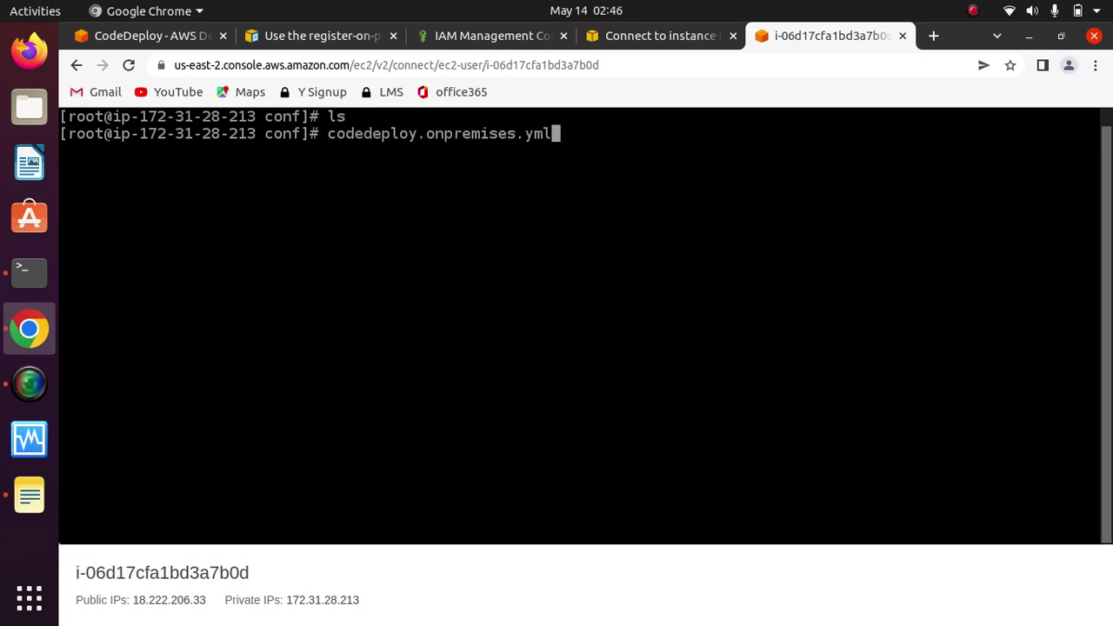
pyautogui.press('Left')
pyautogui.press('Left')
pyautogui.press('Left')
pyautogui.press('Left')
pyautogui.press('Left')
pyautogui.press('Left')
pyautogui.press('Left')
pyautogui.press('Left')
pyautogui.press('Left')
pyautogui.press('Left')
pyautogui.press('Left')
pyautogui.press('Left')
pyautogui.press('Left')
pyautogui.press('Left')
pyautogui.press('Left')
pyautogui.press('Left')
pyautogui.press('Left')
pyautogui.press('Left')
pyautogui.press('Left')
pyautogui.press('Left')
pyautogui.write('vim')
pyautogui.press('Return')
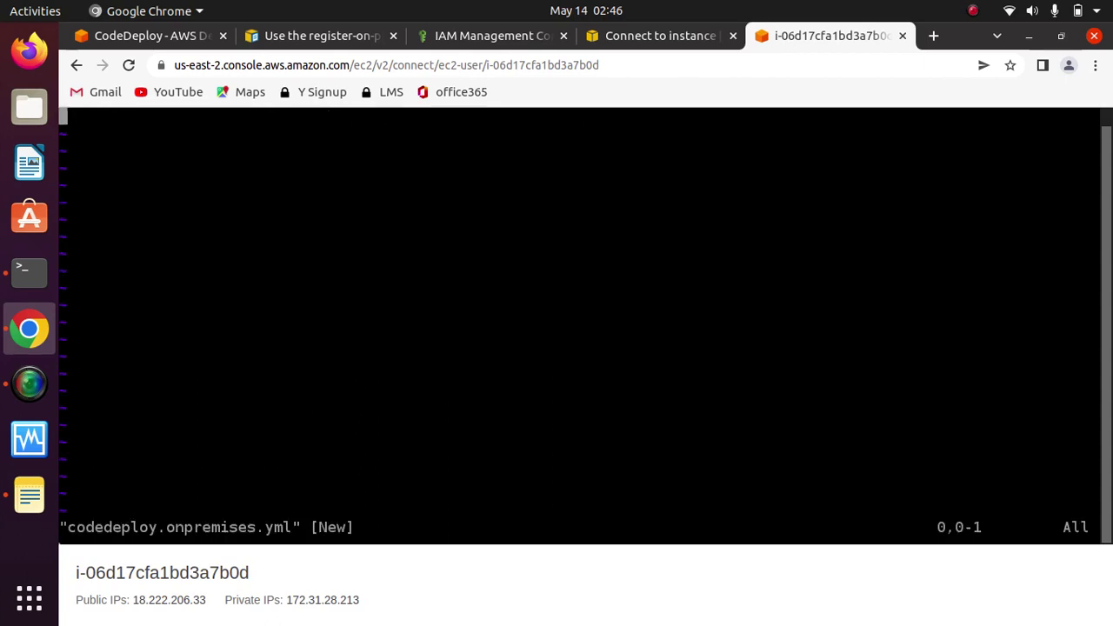
pyautogui.press('i')
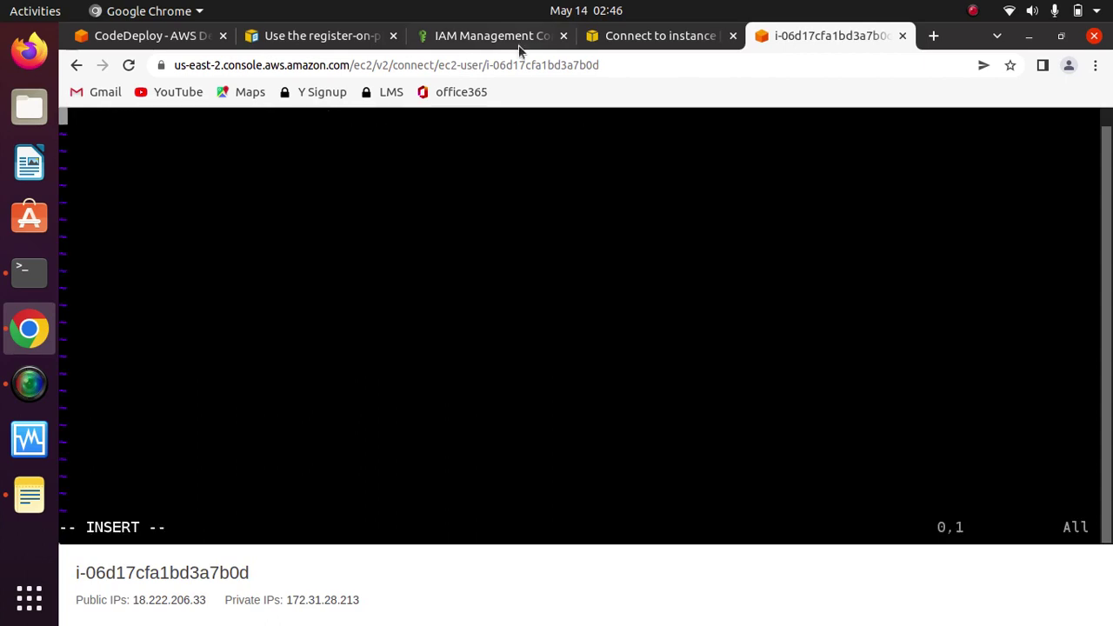
# Step: Paste the docs' sample YAML configuration block and erase the aws_access_key_id placeholder
pyautogui.click(626, 38)
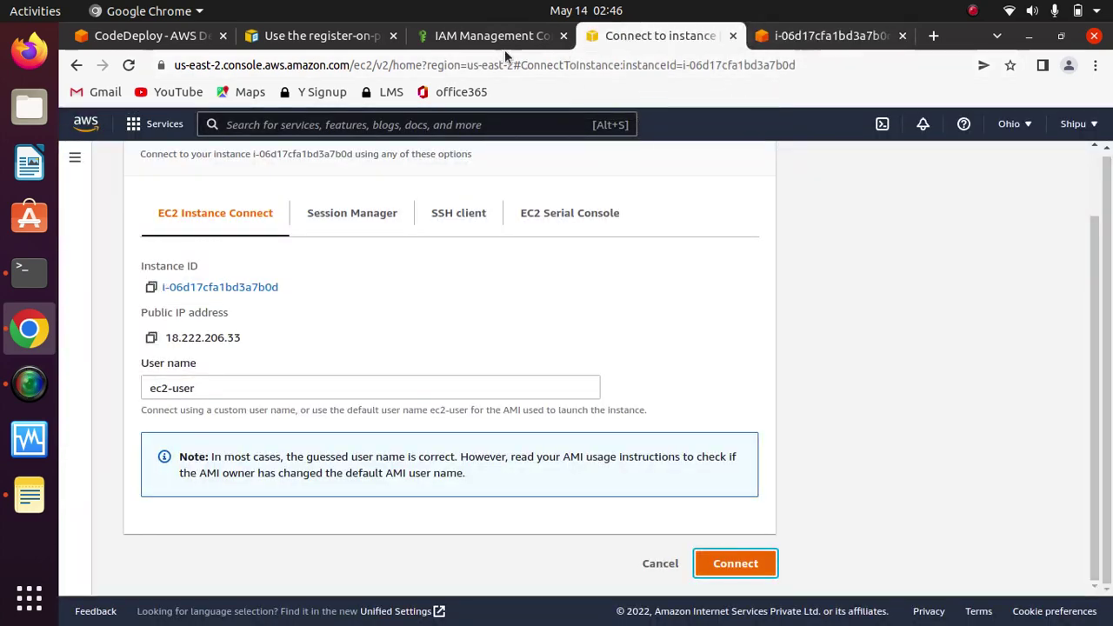
pyautogui.click(331, 38)
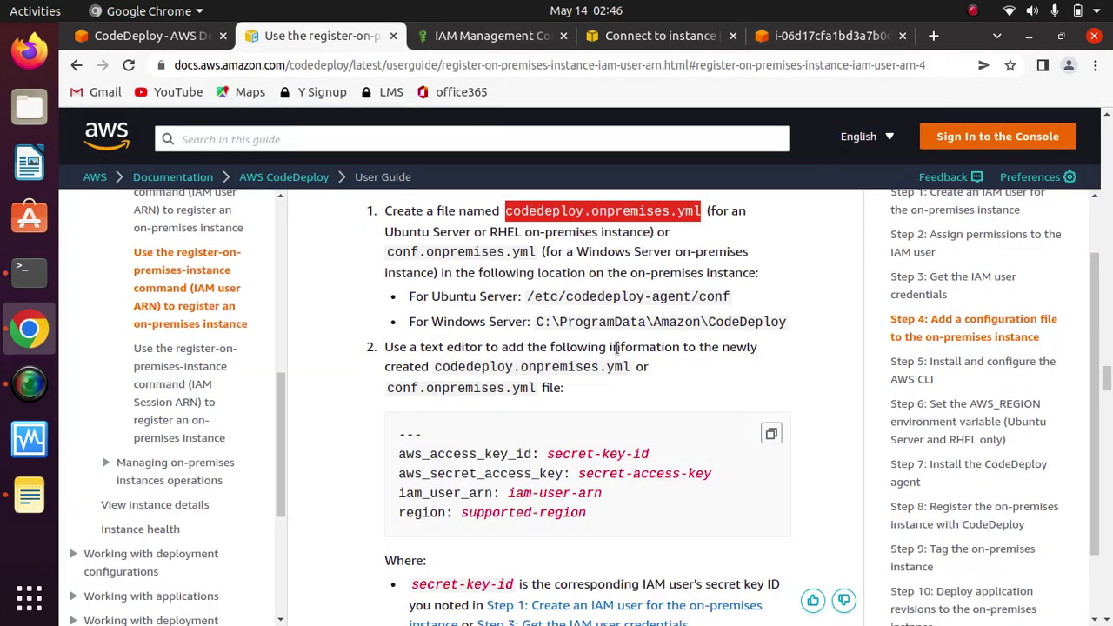
pyautogui.click(770, 433)
pyautogui.click(782, 38)
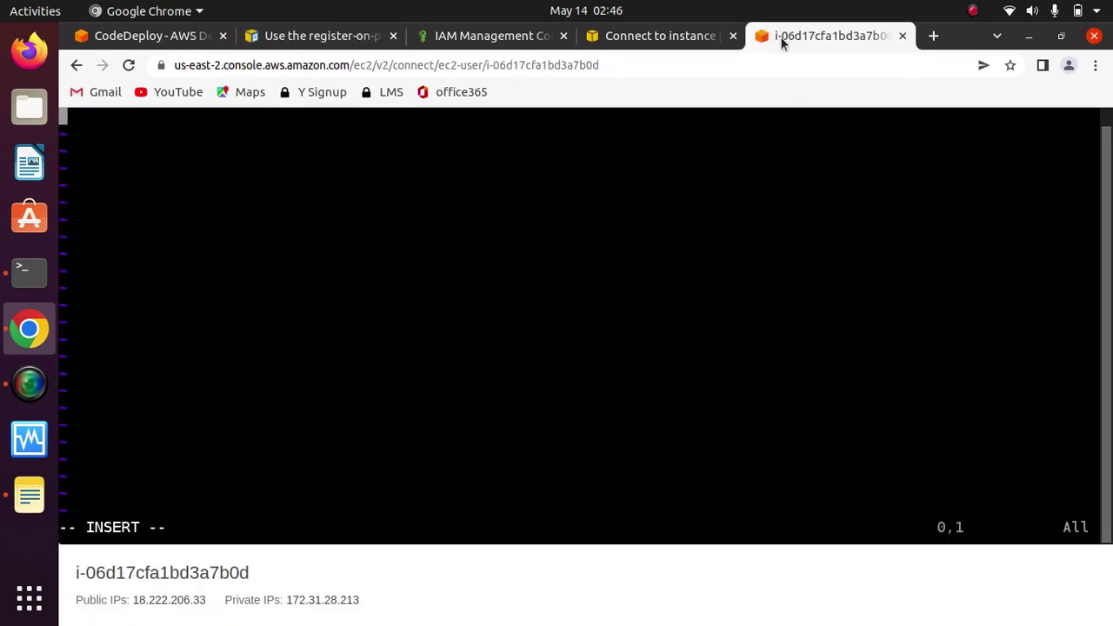
pyautogui.hotkey('ctrl', 'v')
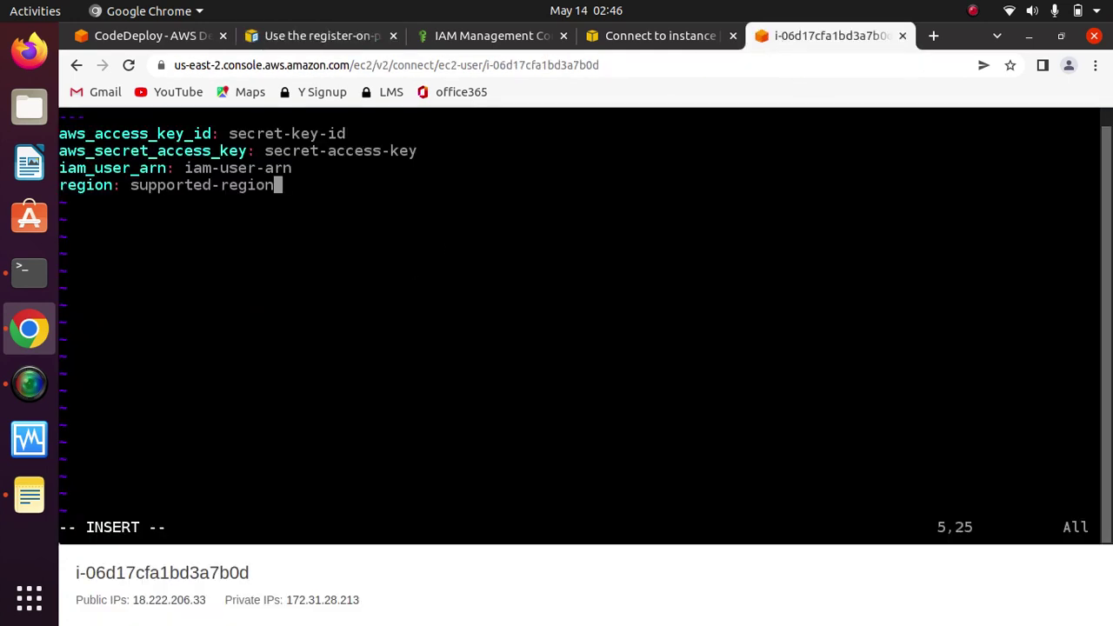
pyautogui.press('Up')
pyautogui.press('Up')
pyautogui.press('Up')
pyautogui.press('Up')
pyautogui.press('Down')
pyautogui.press('Right')
pyautogui.press('Right')
pyautogui.press('Right')
pyautogui.press('Right')
pyautogui.press('Right')
pyautogui.press('Right')
pyautogui.press('Right')
pyautogui.press('Right')
pyautogui.press('BackSpace')
pyautogui.press('BackSpace')
pyautogui.press('BackSpace')
pyautogui.press('BackSpace')
pyautogui.press('BackSpace')
pyautogui.press('BackSpace')
pyautogui.press('BackSpace')
pyautogui.press('BackSpace')
pyautogui.press('BackSpace')
pyautogui.press('BackSpace')
pyautogui.press('BackSpace')
pyautogui.press('BackSpace')
pyautogui.press('BackSpace')
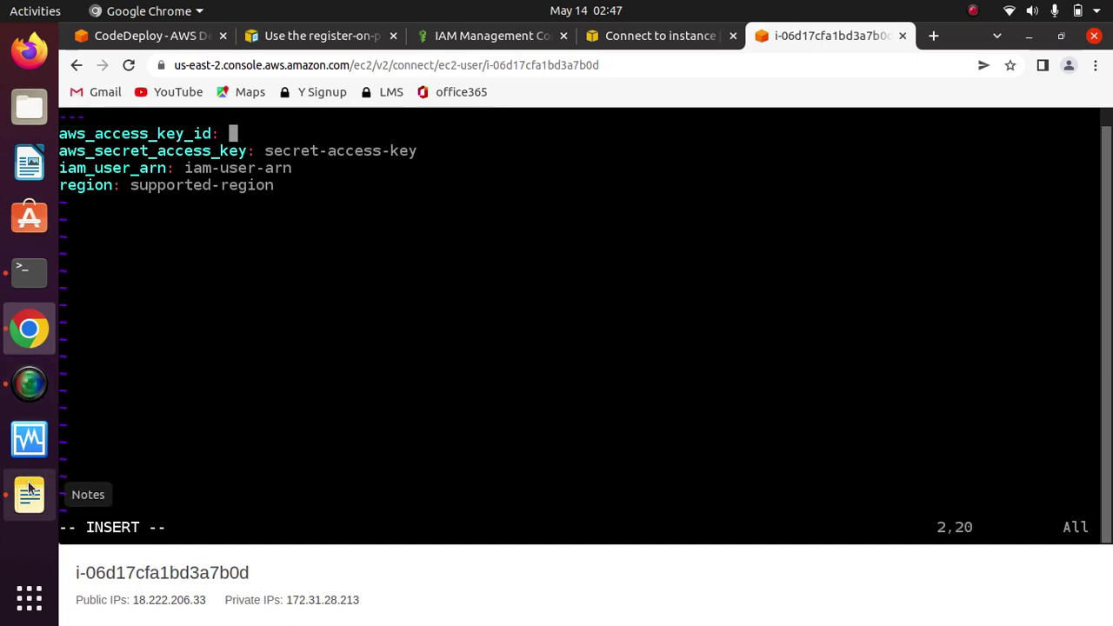
# Step: Paste the saved access key ID from Notes and erase the secret access key placeholder
pyautogui.click(28, 496)
pyautogui.doubleClick(500, 164)
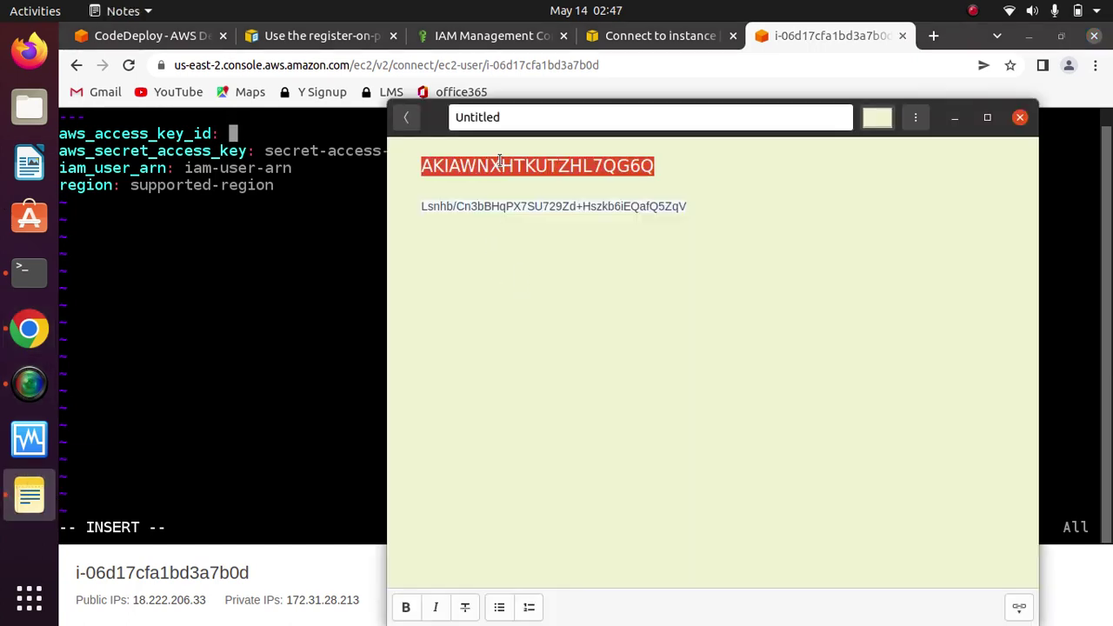
pyautogui.rightClick(501, 163)
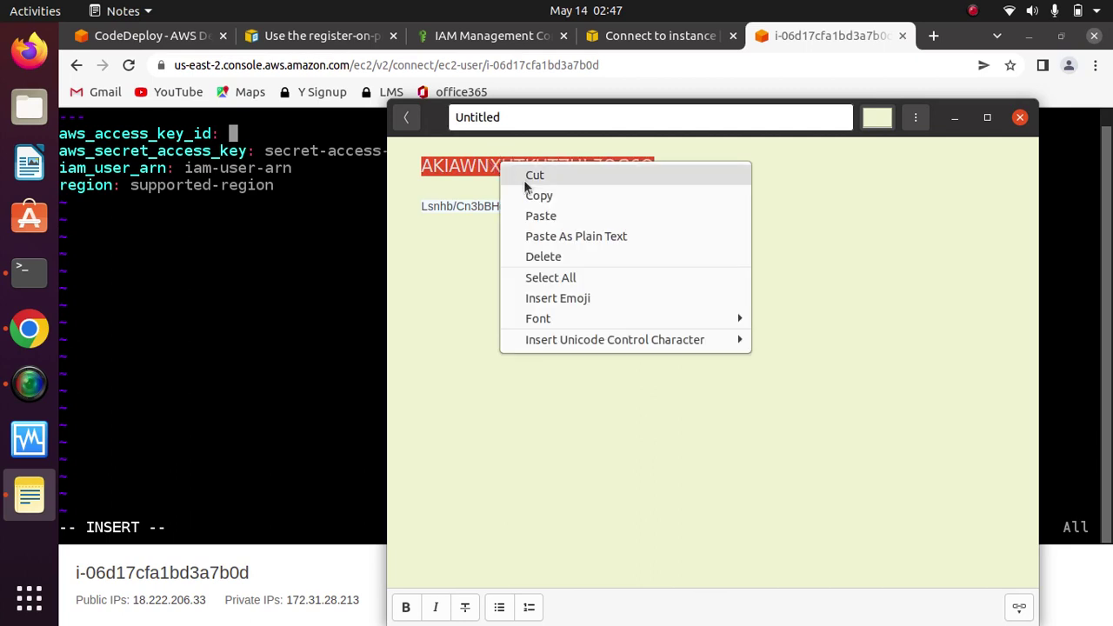
pyautogui.click(556, 196)
pyautogui.click(954, 117)
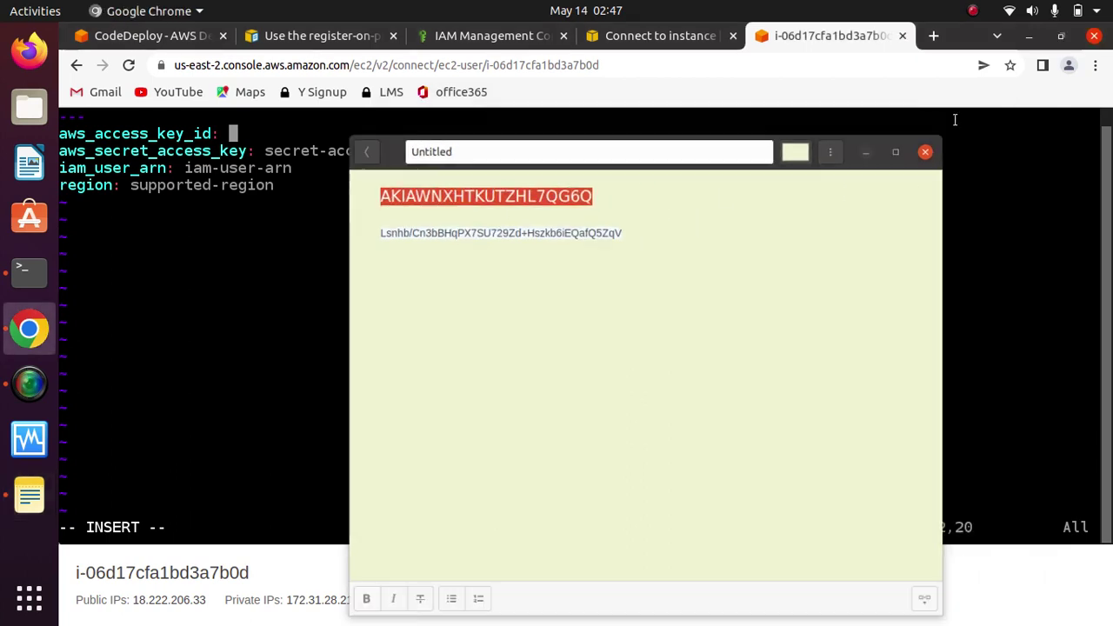
pyautogui.hotkey('ctrl', 'shift', 'v')
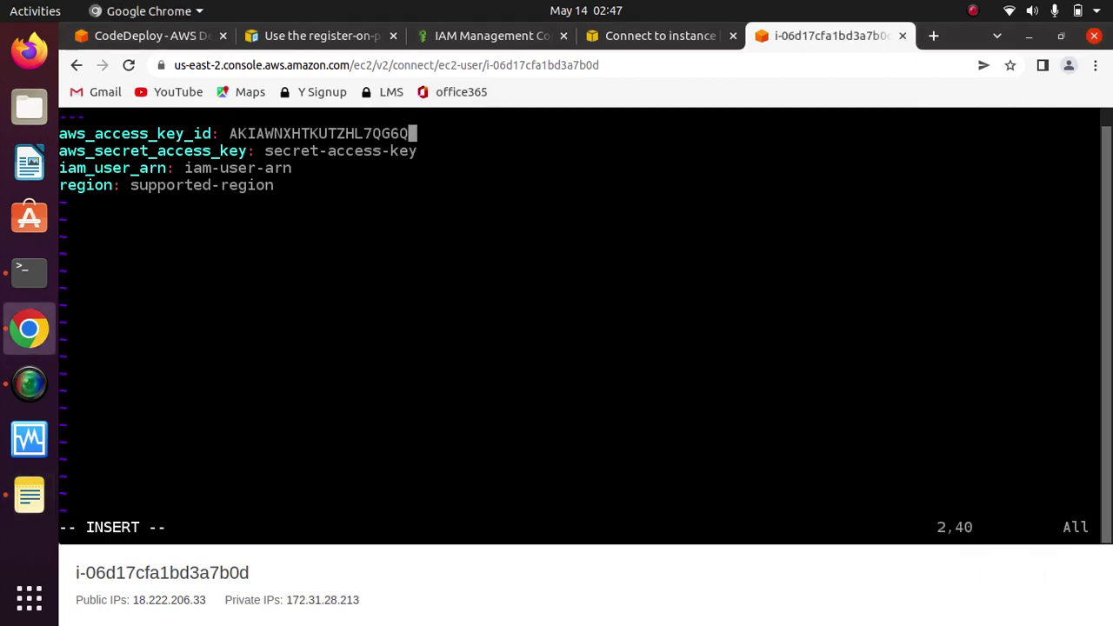
pyautogui.press('Down')
pyautogui.press('Right')
pyautogui.press('BackSpace')
pyautogui.press('BackSpace')
pyautogui.press('BackSpace')
pyautogui.press('BackSpace')
pyautogui.press('BackSpace')
pyautogui.press('BackSpace')
pyautogui.press('BackSpace')
pyautogui.press('BackSpace')
pyautogui.press('BackSpace')
pyautogui.press('BackSpace')
pyautogui.press('BackSpace')
pyautogui.press('BackSpace')
pyautogui.press('BackSpace')
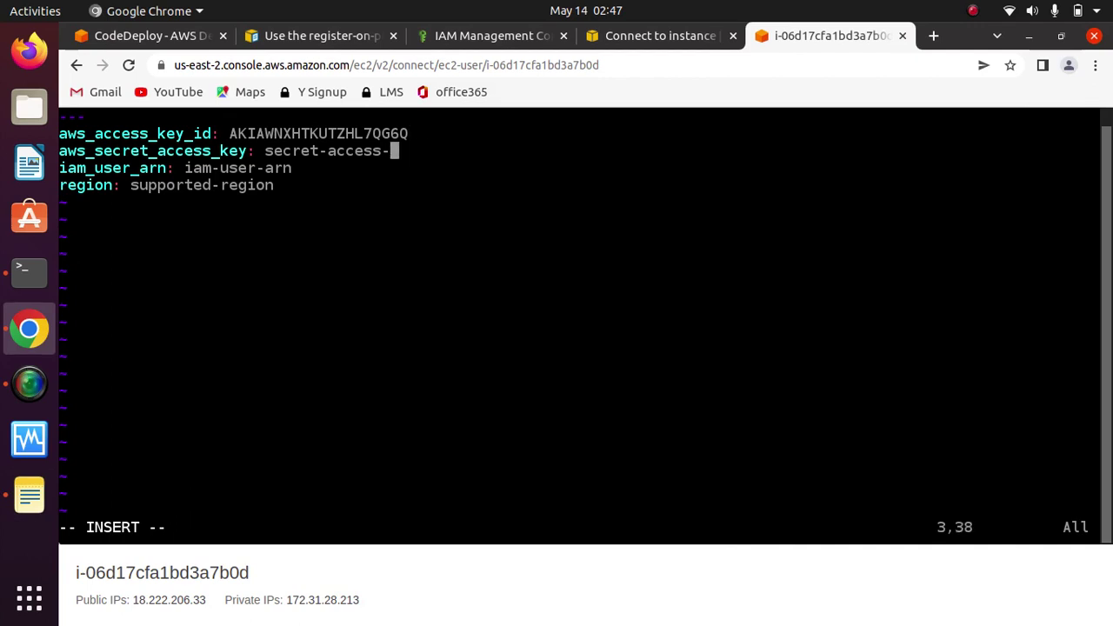
pyautogui.press('BackSpace')
pyautogui.press('BackSpace')
pyautogui.press('BackSpace')
pyautogui.press('BackSpace')
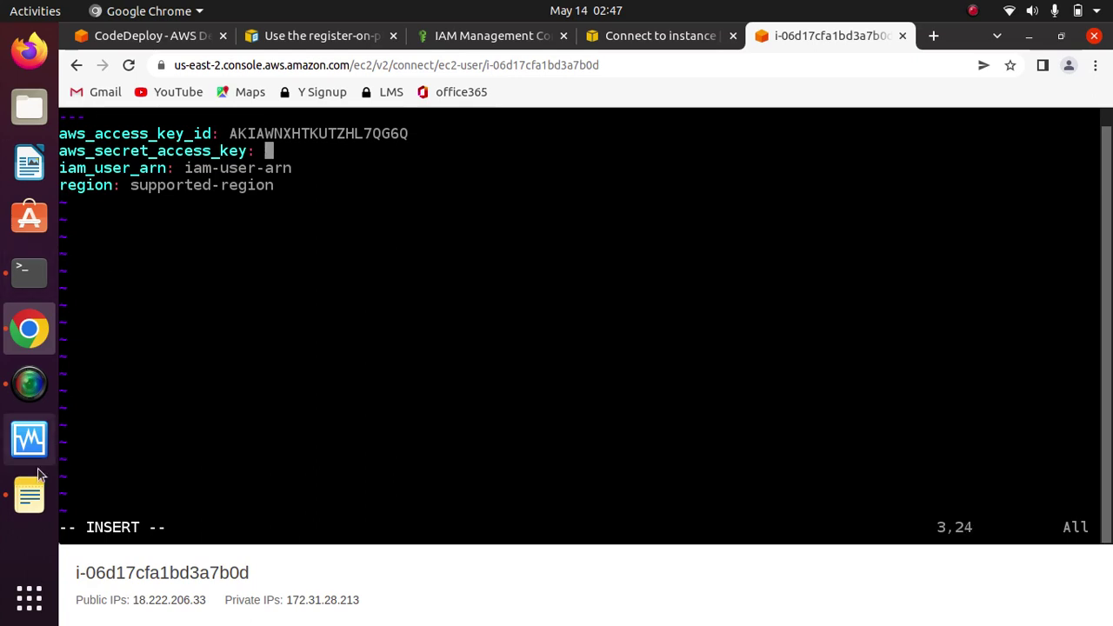
# Step: Paste the saved secret key after aws_secret_access_key and erase the iam-user-arn placeholder
pyautogui.click(29, 495)
pyautogui.doubleClick(595, 210)
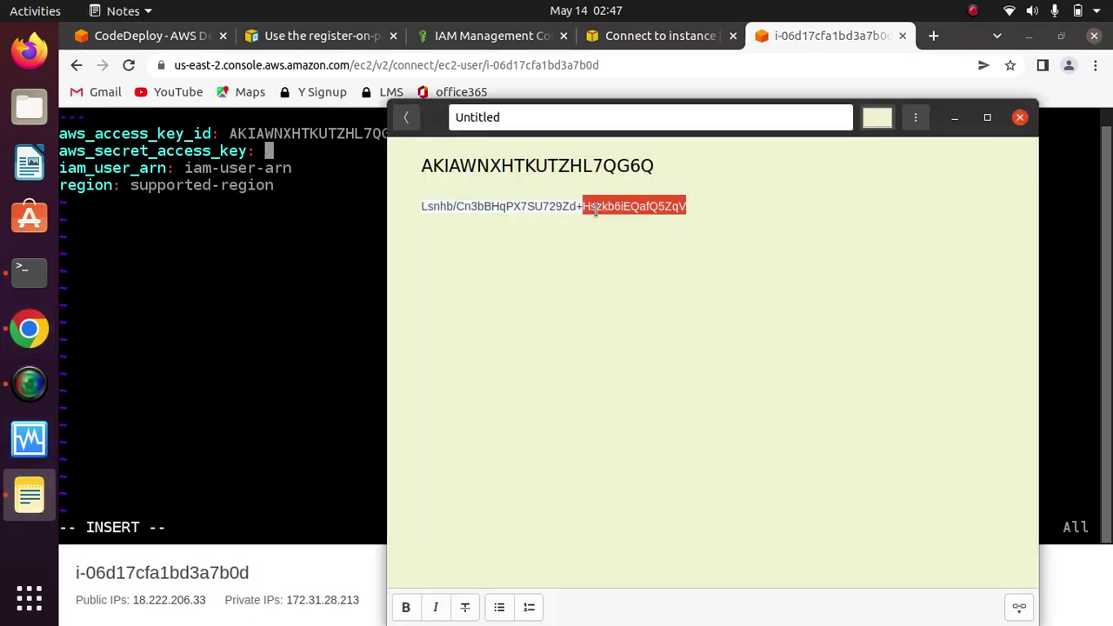
pyautogui.tripleClick(596, 210)
pyautogui.rightClick(595, 209)
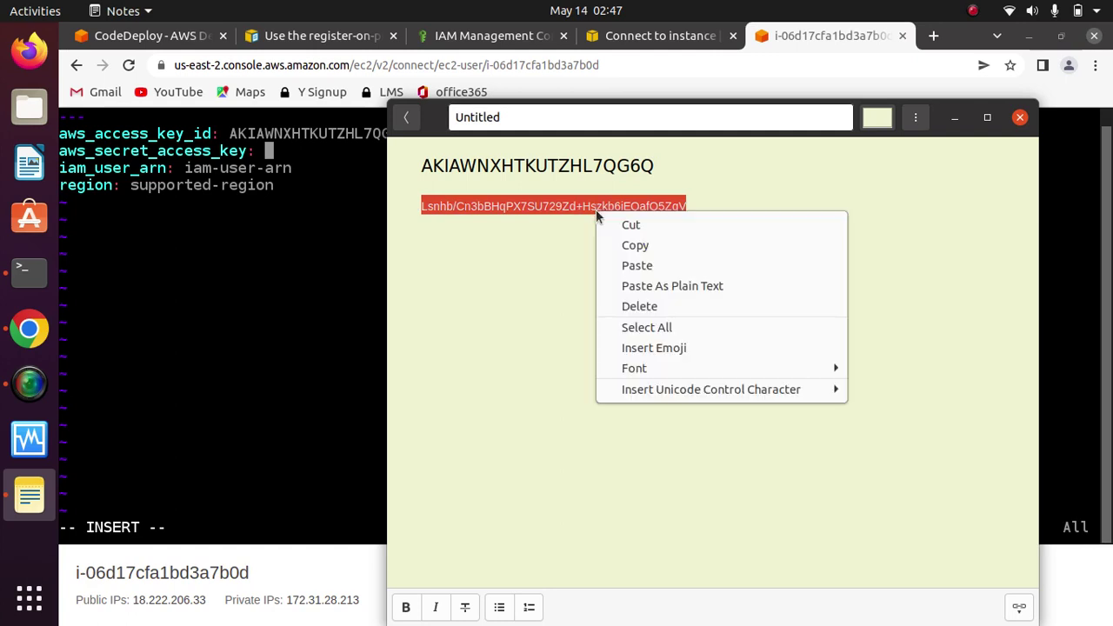
pyautogui.click(641, 240)
pyautogui.click(958, 122)
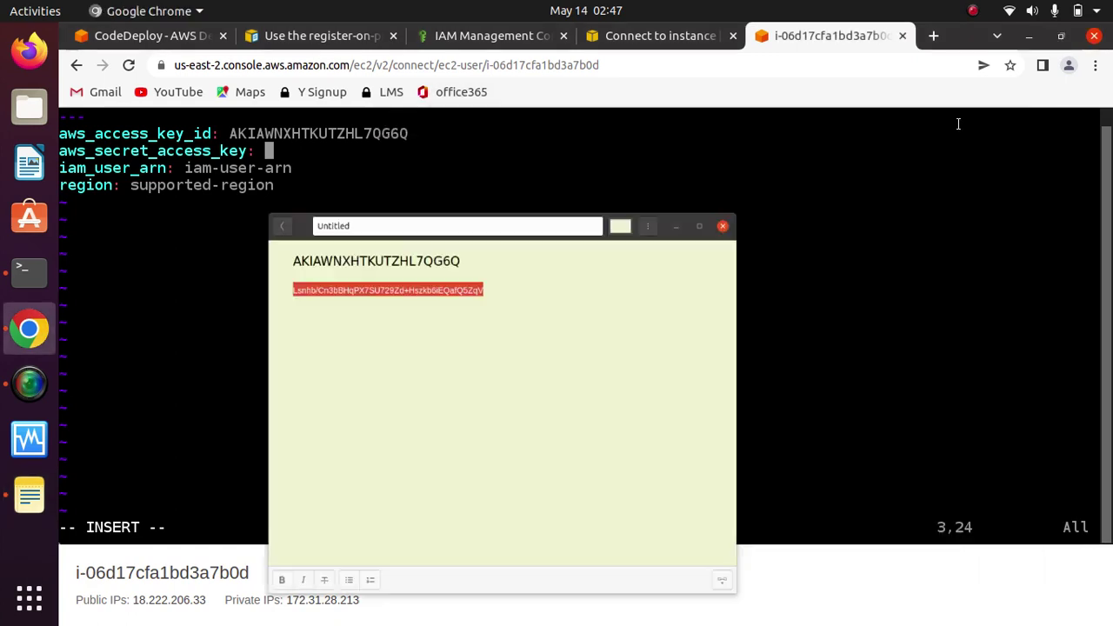
pyautogui.hotkey('ctrl', 'shift', 'v')
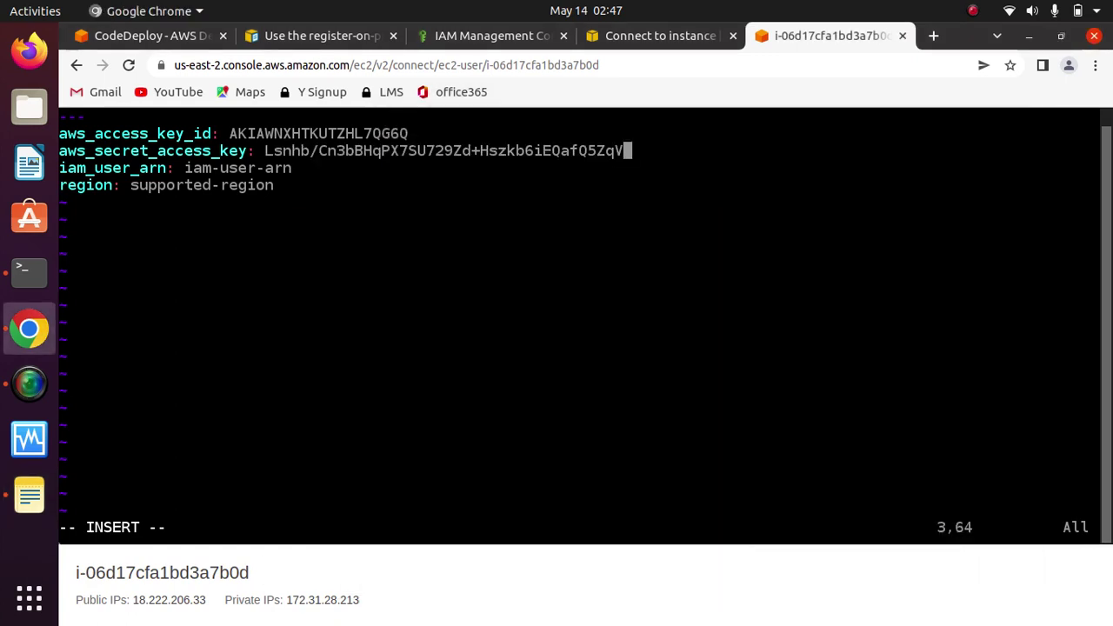
pyautogui.click(296, 168)
pyautogui.press('BackSpace')
pyautogui.press('BackSpace')
pyautogui.press('BackSpace')
pyautogui.press('BackSpace')
pyautogui.press('BackSpace')
pyautogui.press('BackSpace')
pyautogui.press('BackSpace')
pyautogui.press('BackSpace')
pyautogui.press('BackSpace')
pyautogui.press('BackSpace')
pyautogui.press('BackSpace')
pyautogui.press('BackSpace')
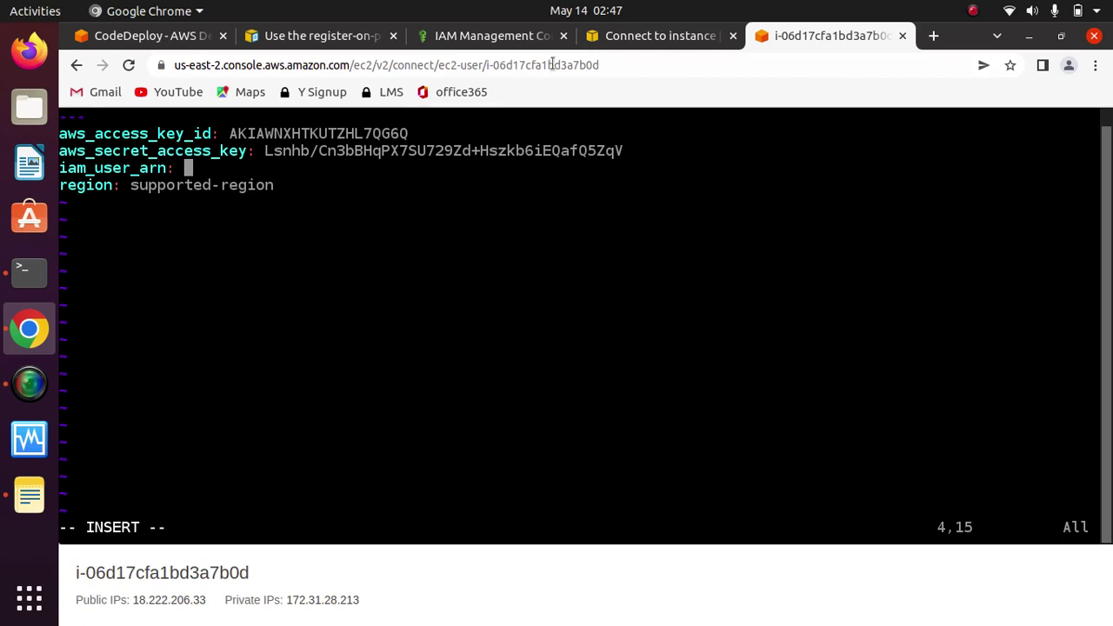
# Step: Copy CodeDeployUser-OnPrem's User ARN from IAM Users and paste it after iam_user_arn
pyautogui.click(474, 35)
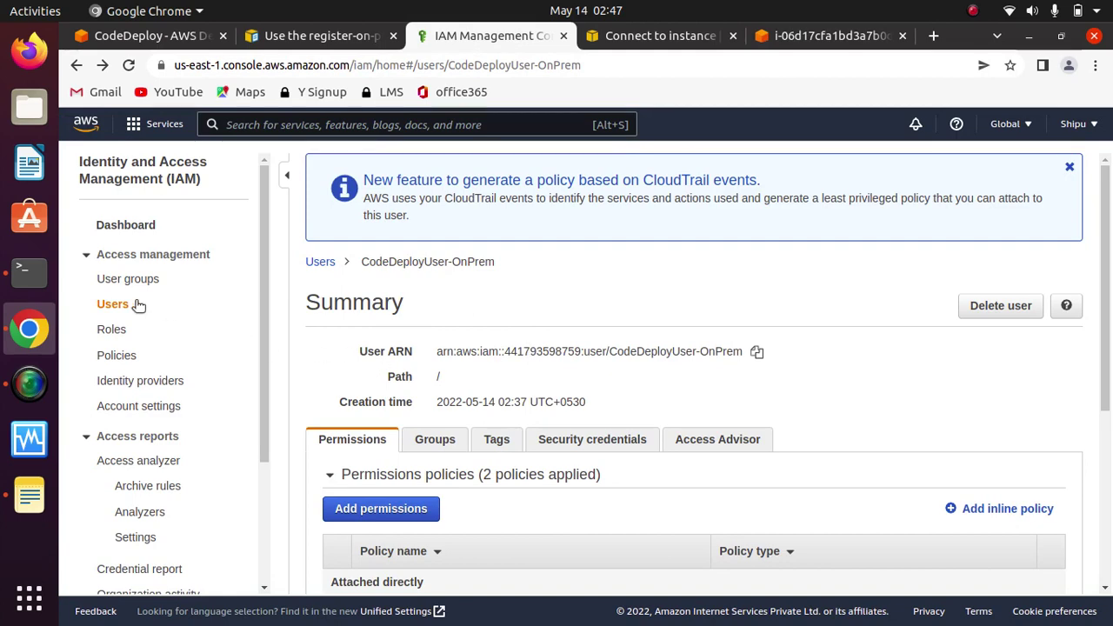
pyautogui.click(102, 307)
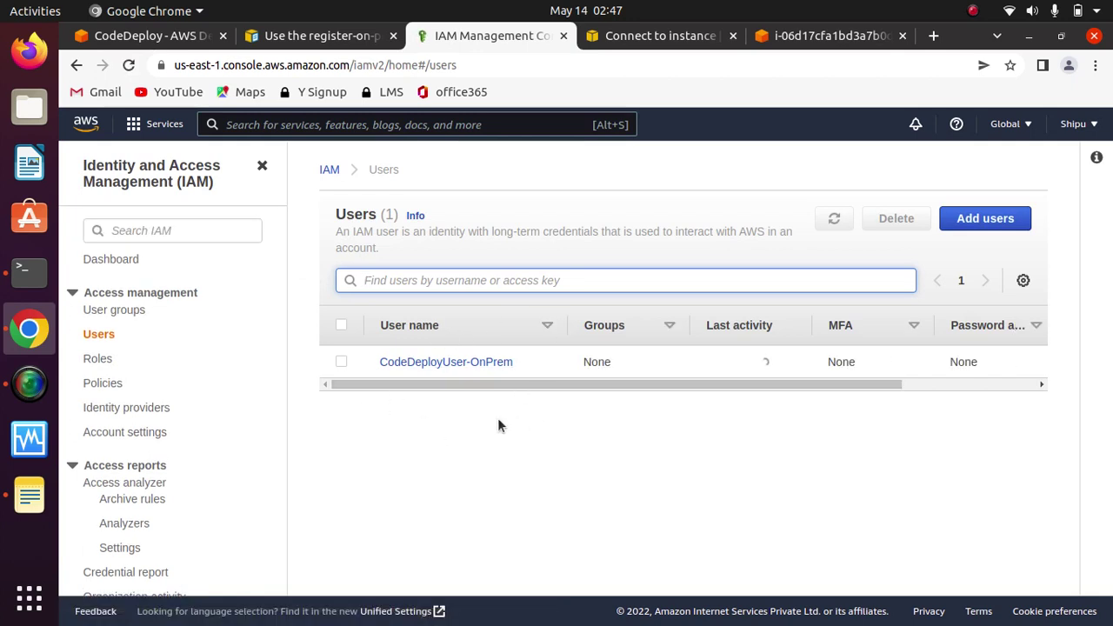
pyautogui.click(464, 364)
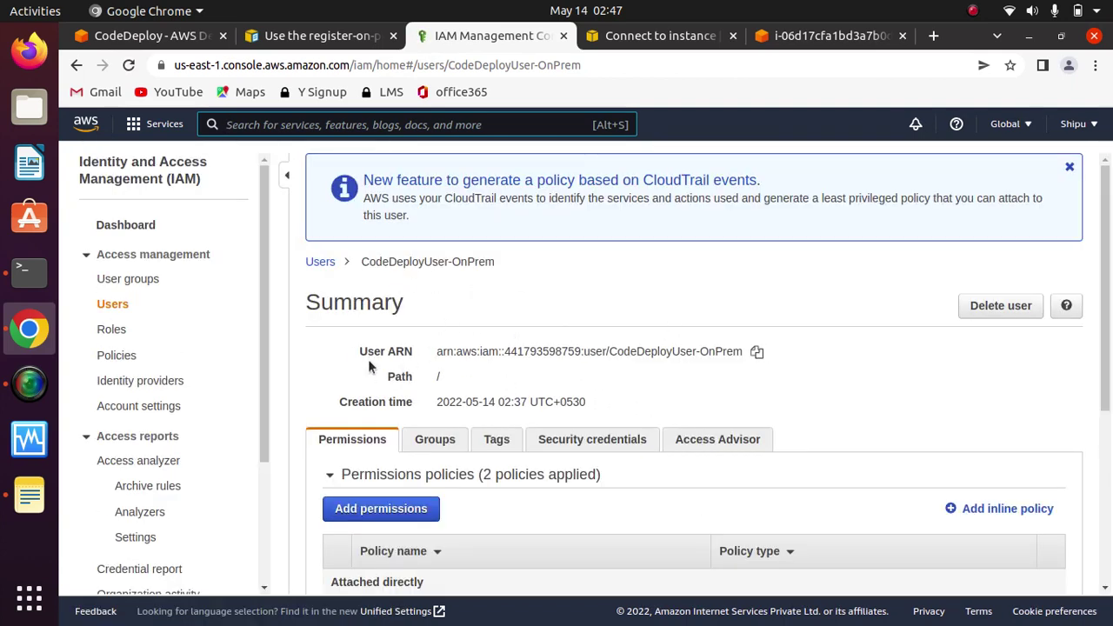
pyautogui.click(756, 351)
pyautogui.click(660, 35)
pyautogui.click(811, 39)
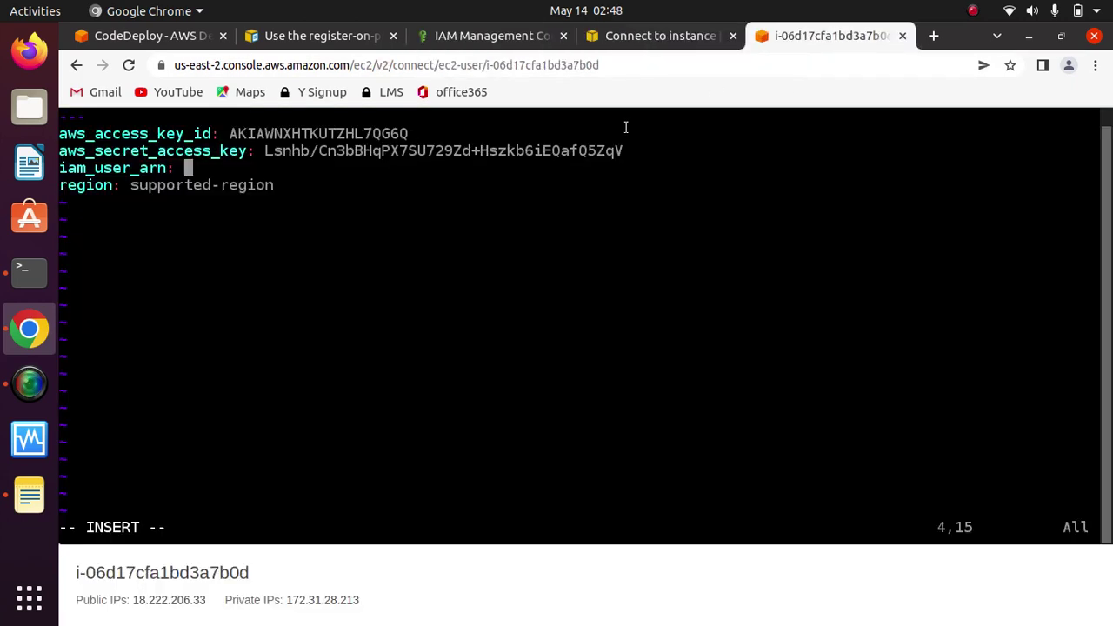
pyautogui.hotkey('ctrl', 'v')
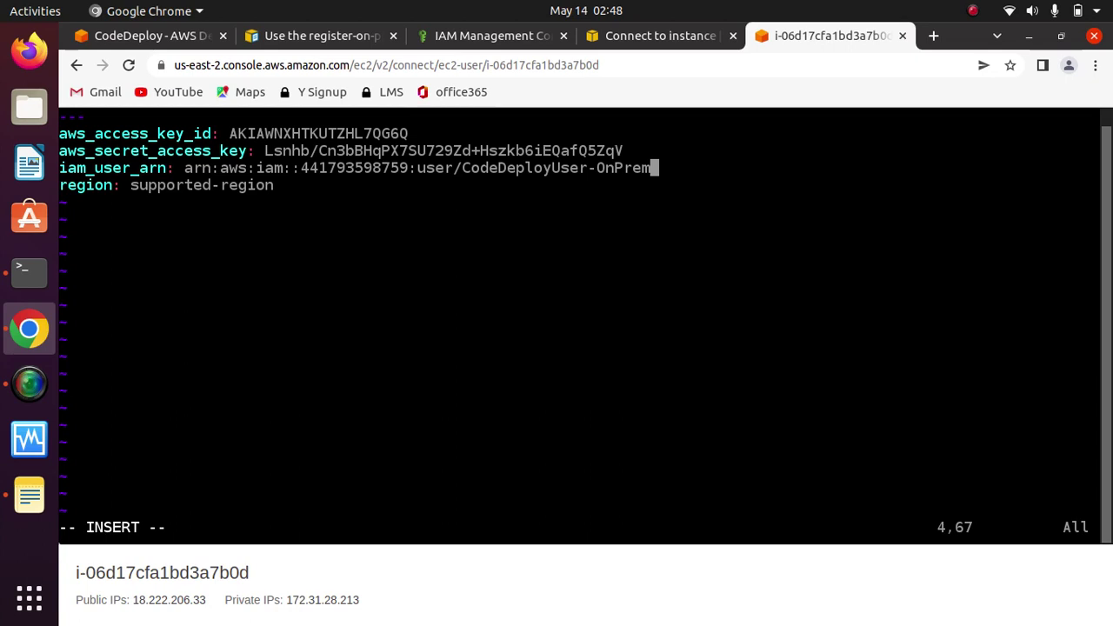
# Step: Erase the supported-region placeholder and confirm the console region is Ohio
pyautogui.click(278, 185)
pyautogui.press('BackSpace')
pyautogui.press('BackSpace')
pyautogui.press('BackSpace')
pyautogui.press('BackSpace')
pyautogui.press('BackSpace')
pyautogui.press('BackSpace')
pyautogui.press('BackSpace')
pyautogui.press('BackSpace')
pyautogui.press('BackSpace')
pyautogui.press('BackSpace')
pyautogui.press('BackSpace')
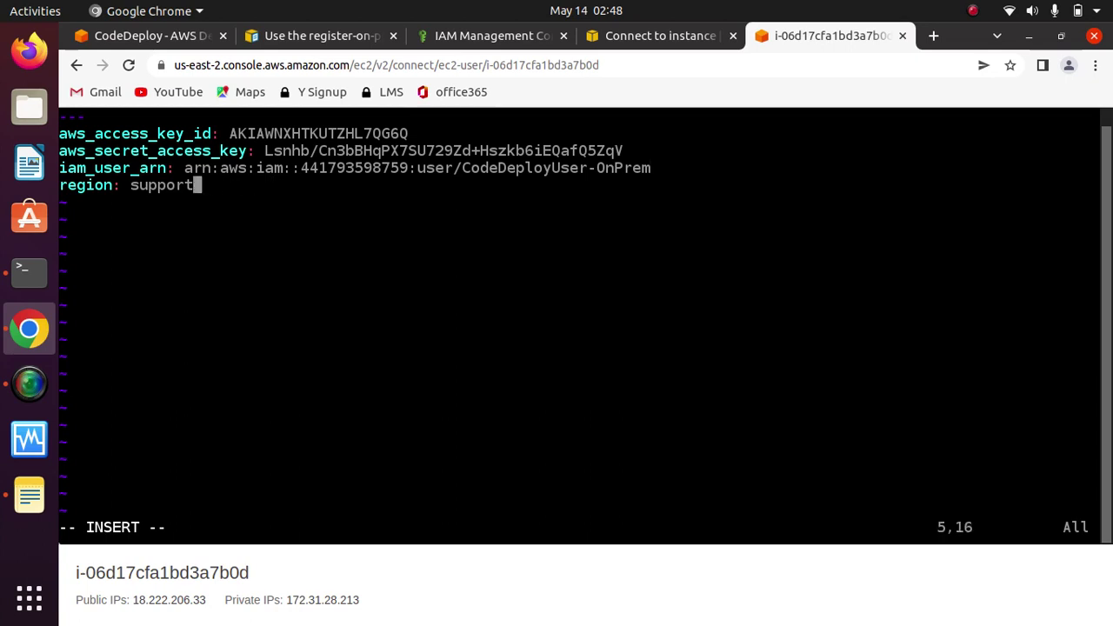
pyautogui.press('BackSpace')
pyautogui.press('BackSpace')
pyautogui.press('BackSpace')
pyautogui.press('BackSpace')
pyautogui.press('BackSpace')
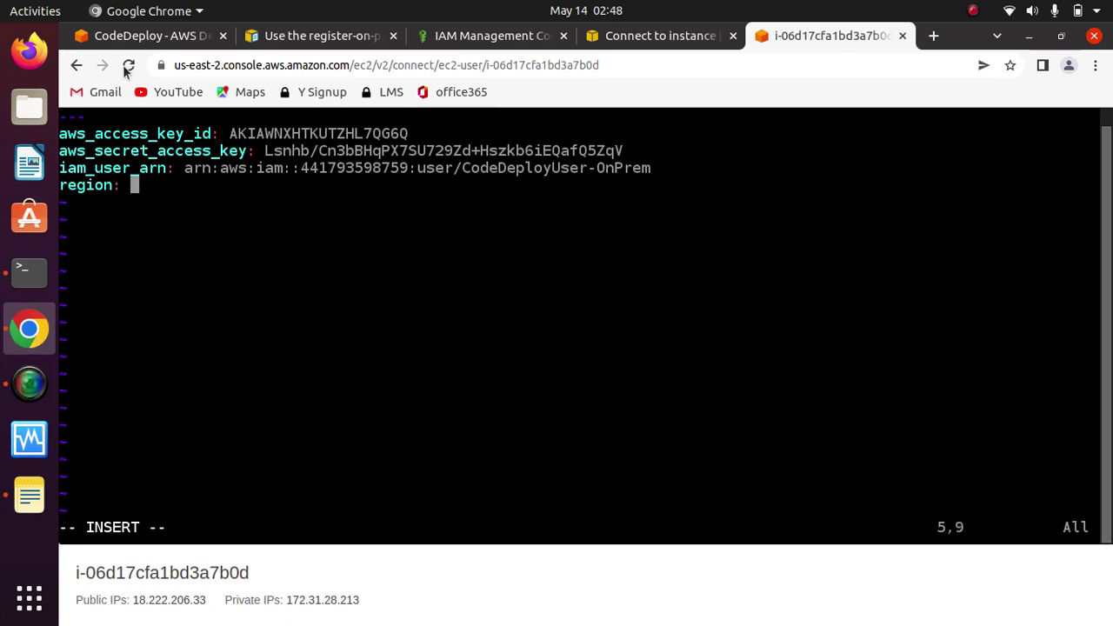
pyautogui.click(139, 36)
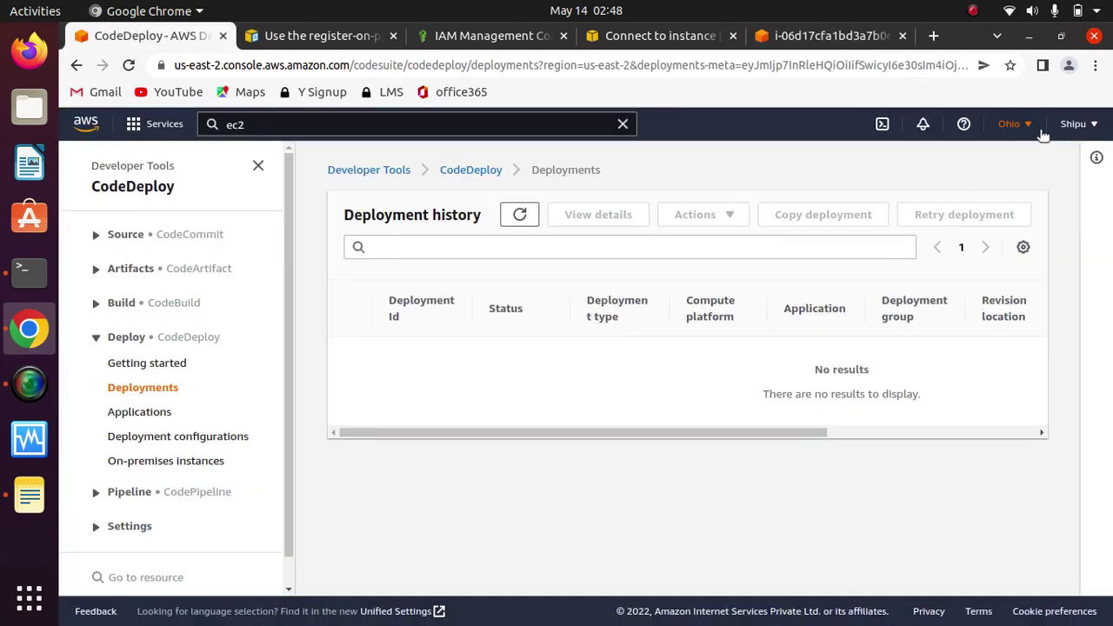
pyautogui.click(1024, 124)
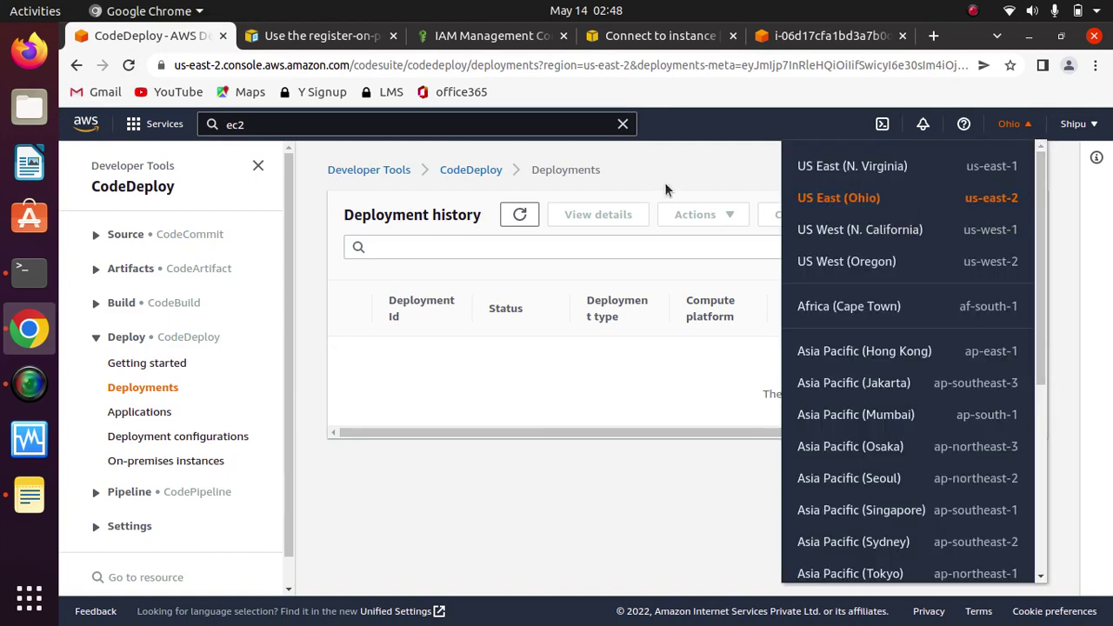
pyautogui.click(676, 174)
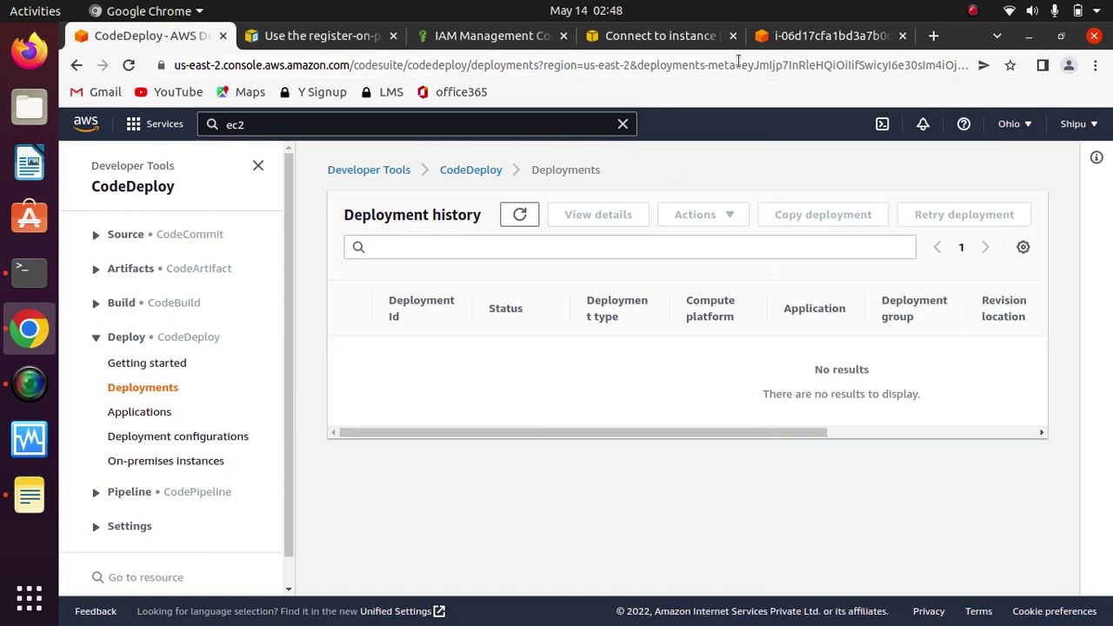
pyautogui.click(799, 38)
# Step: Enter us-east-2 as the region, save the file with :x, and clear the terminal
pyautogui.write('us')
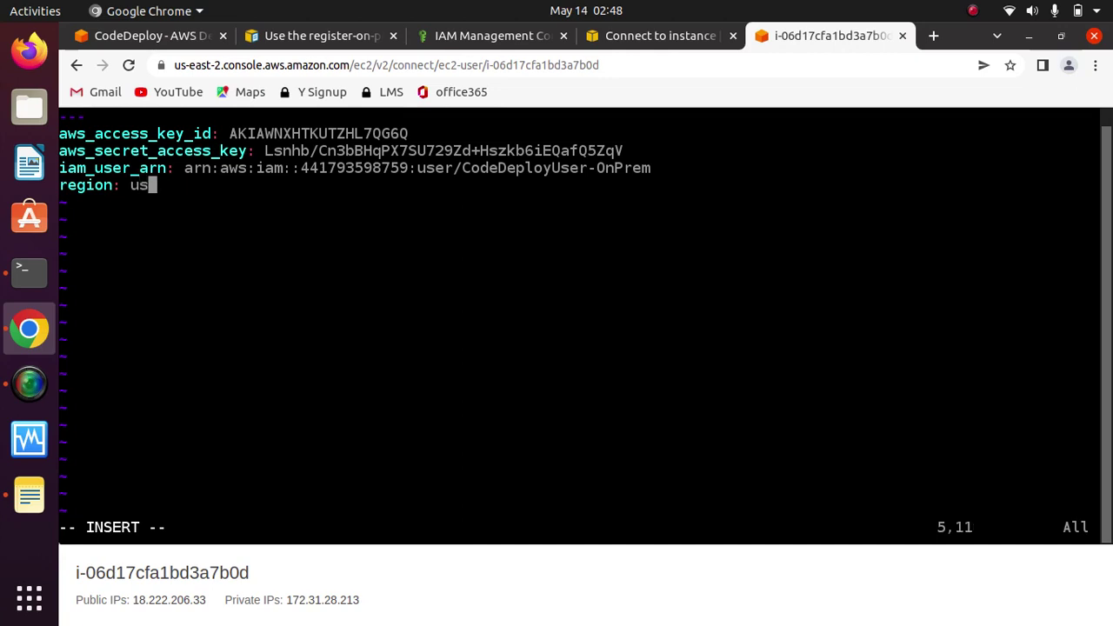
pyautogui.write('-east')
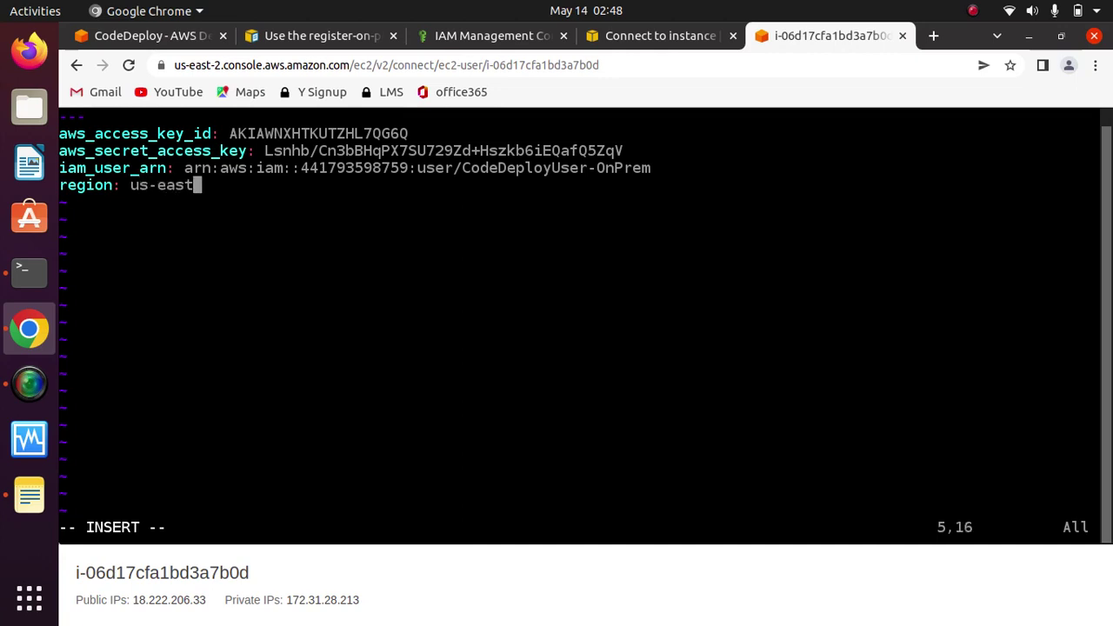
pyautogui.write('-2')
pyautogui.press('Escape')
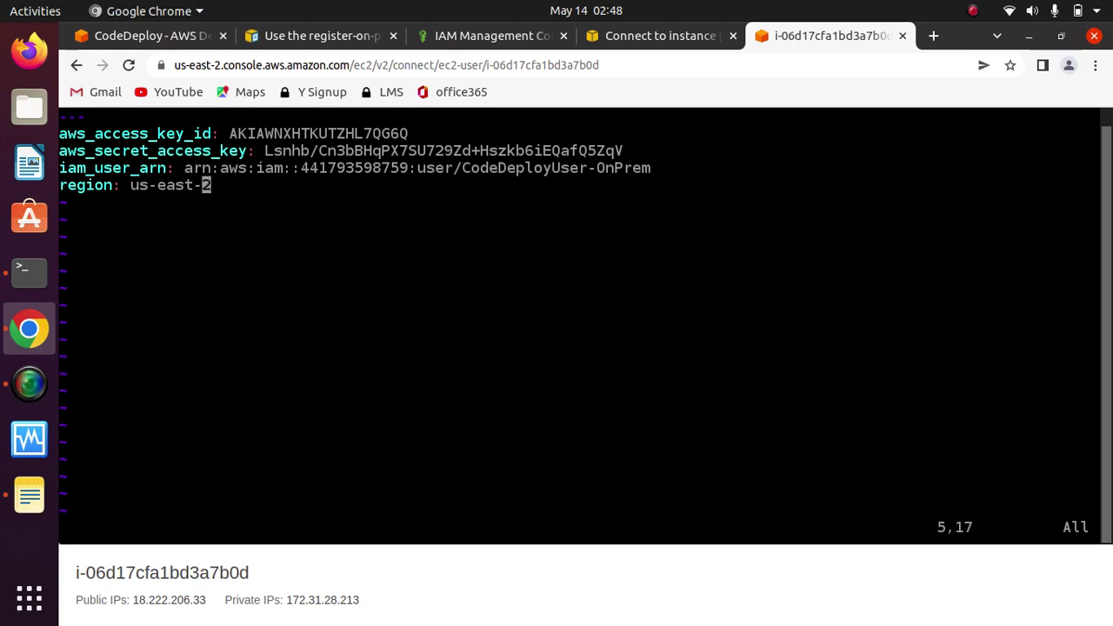
pyautogui.write(':x')
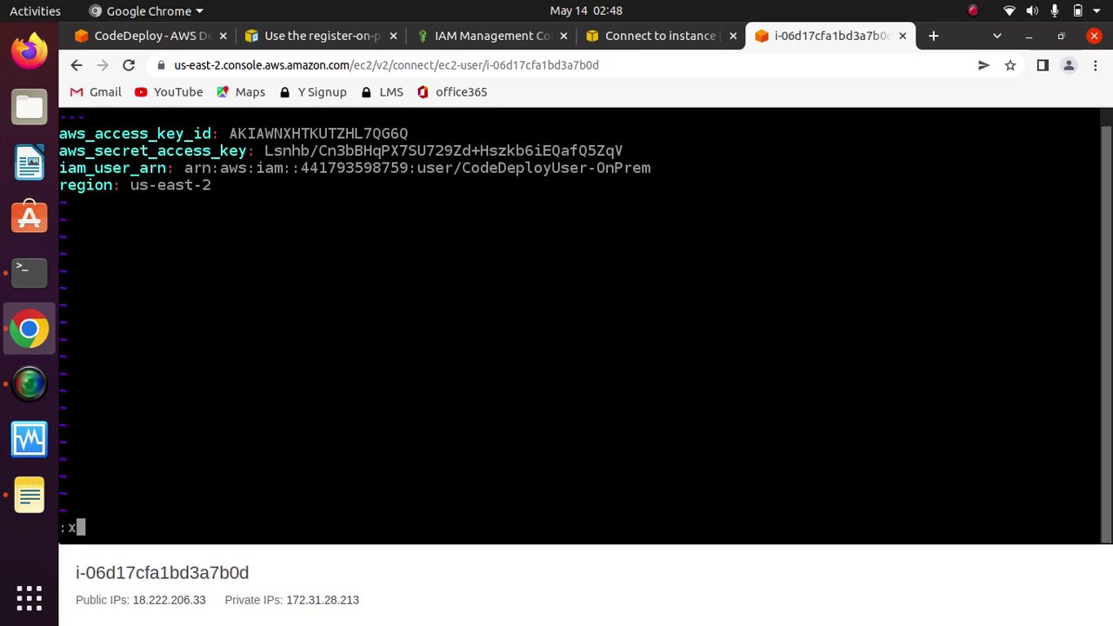
pyautogui.press('Return')
pyautogui.write('clear')
pyautogui.press('Return')
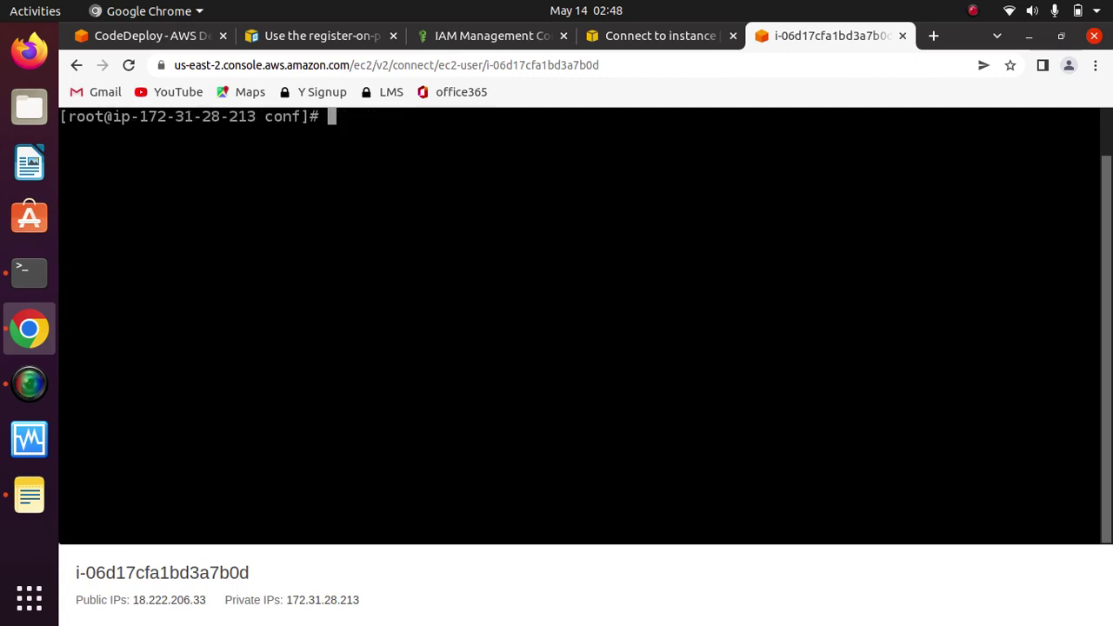
# Step: List the conf folder to confirm the file, then jump to Step 5 in the docs
pyautogui.write('ls')
pyautogui.press('Return')
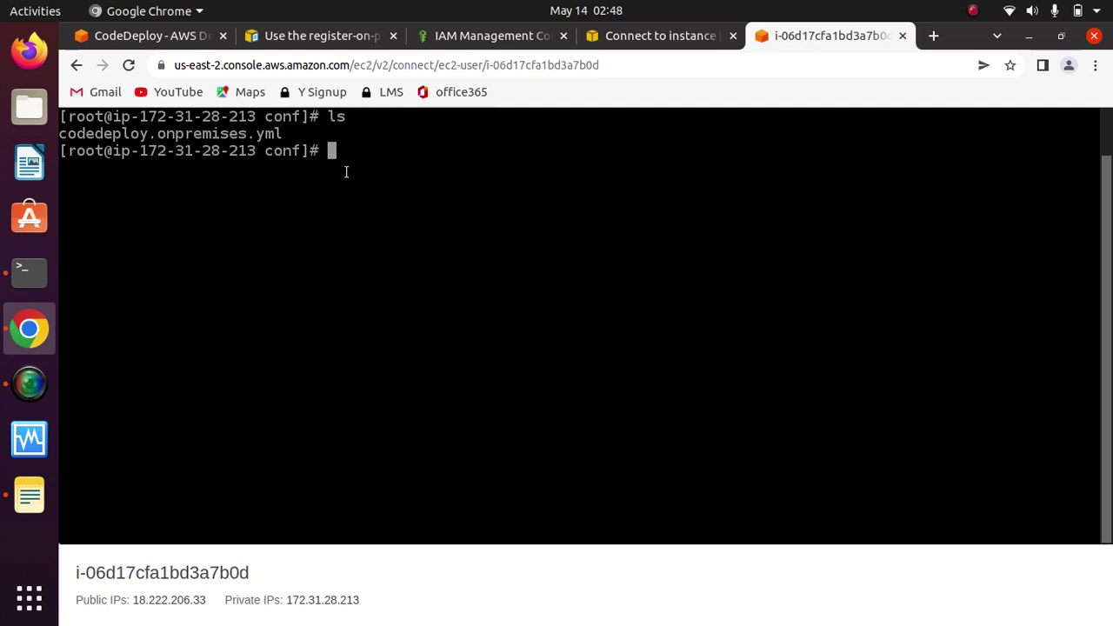
pyautogui.click(321, 36)
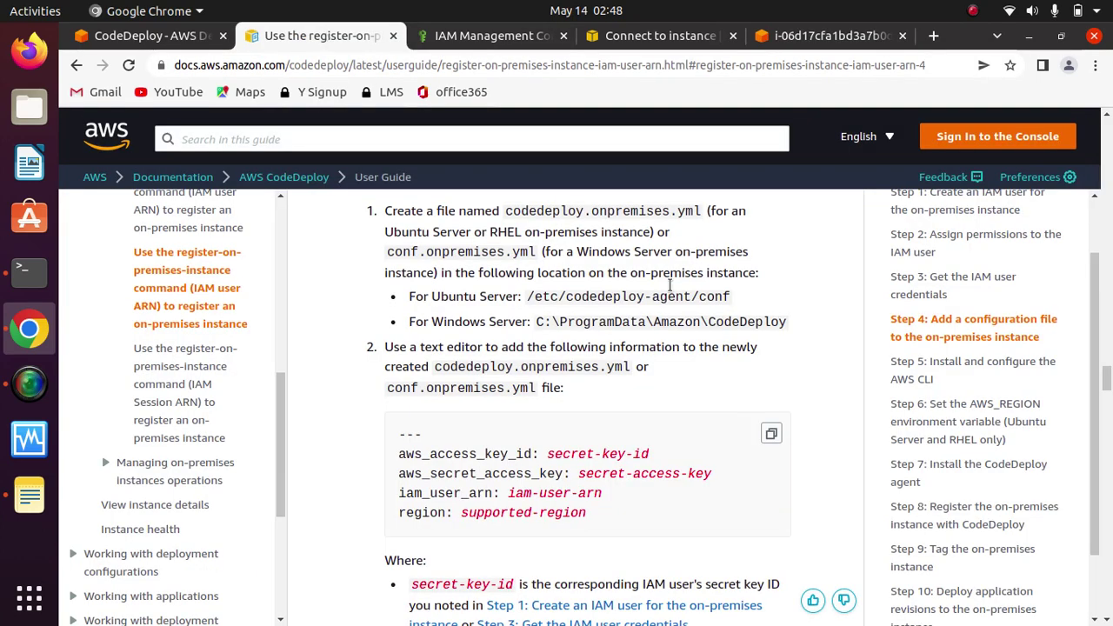
pyautogui.click(917, 371)
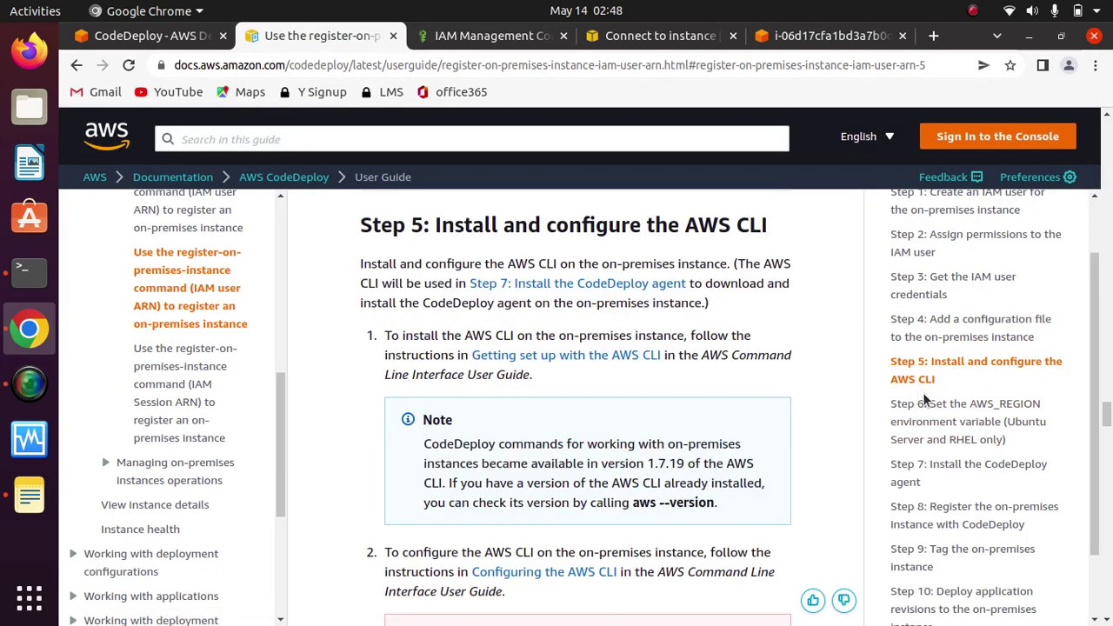
# Step: Bring up the local Terminal and clear its screen
pyautogui.click(23, 278)
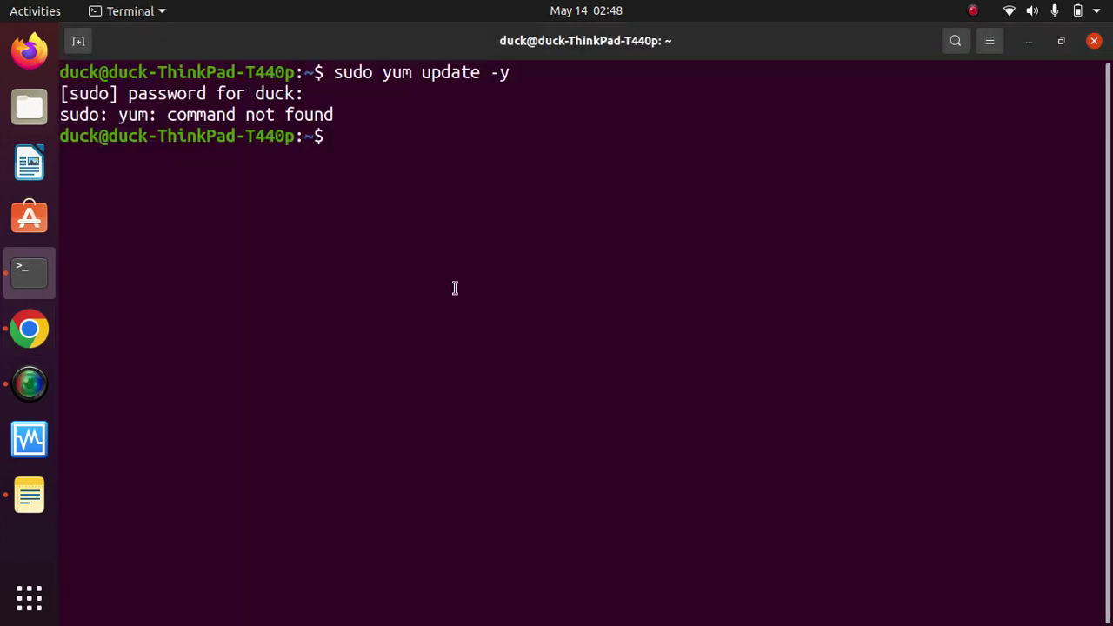
pyautogui.write('clear')
pyautogui.press('Return')
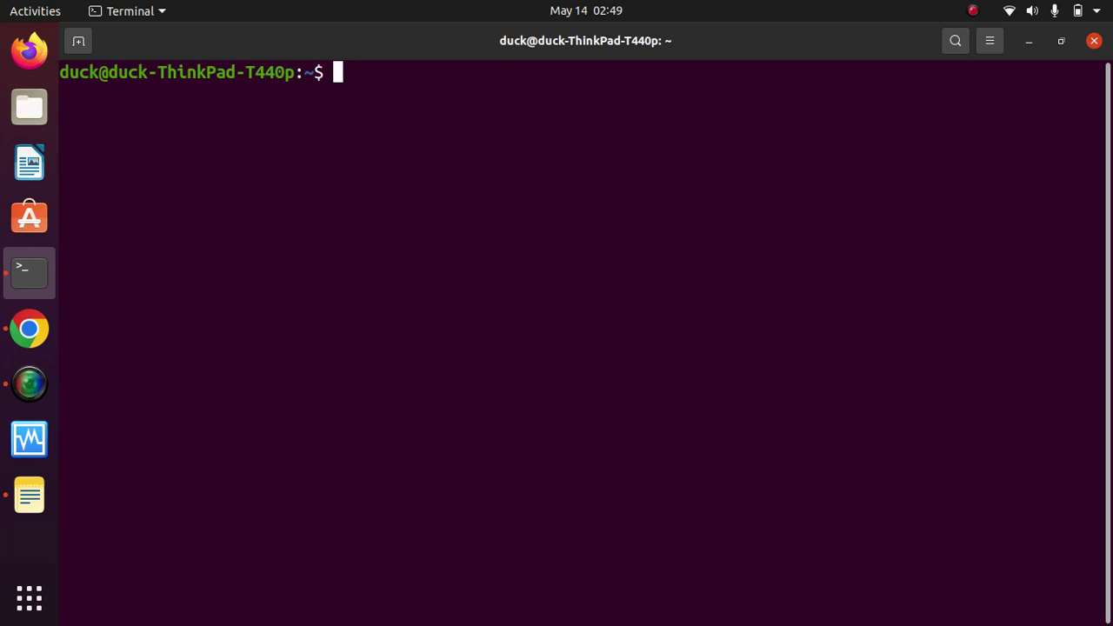
# Step: Run aws --version and confirm the installed CLI reports aws-cli/2.6.2
pyautogui.write('aws ')
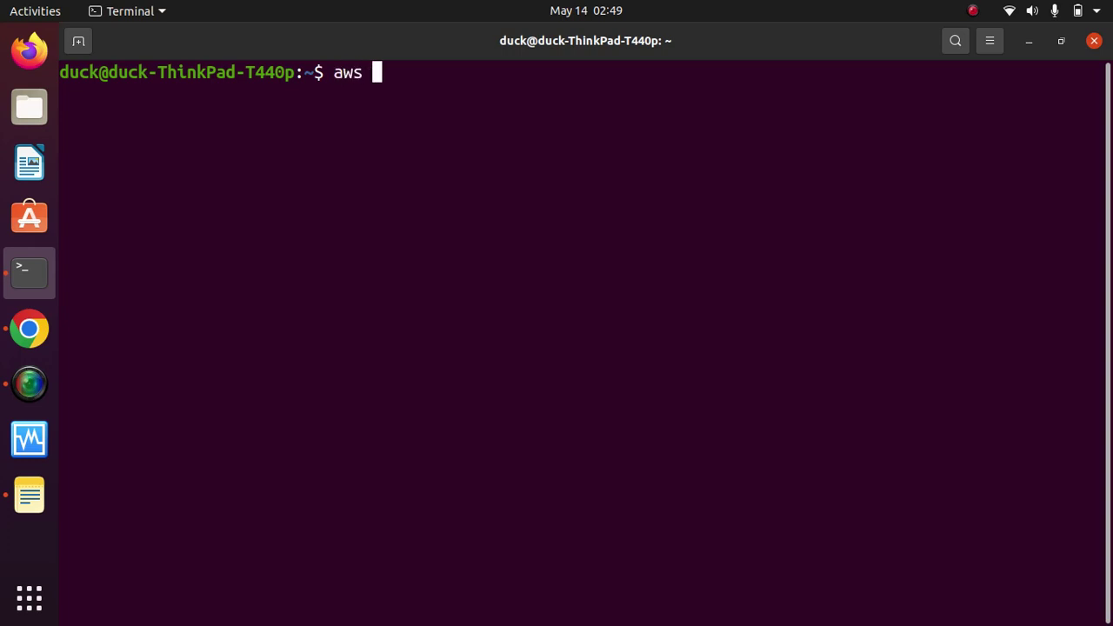
pyautogui.write('--version')
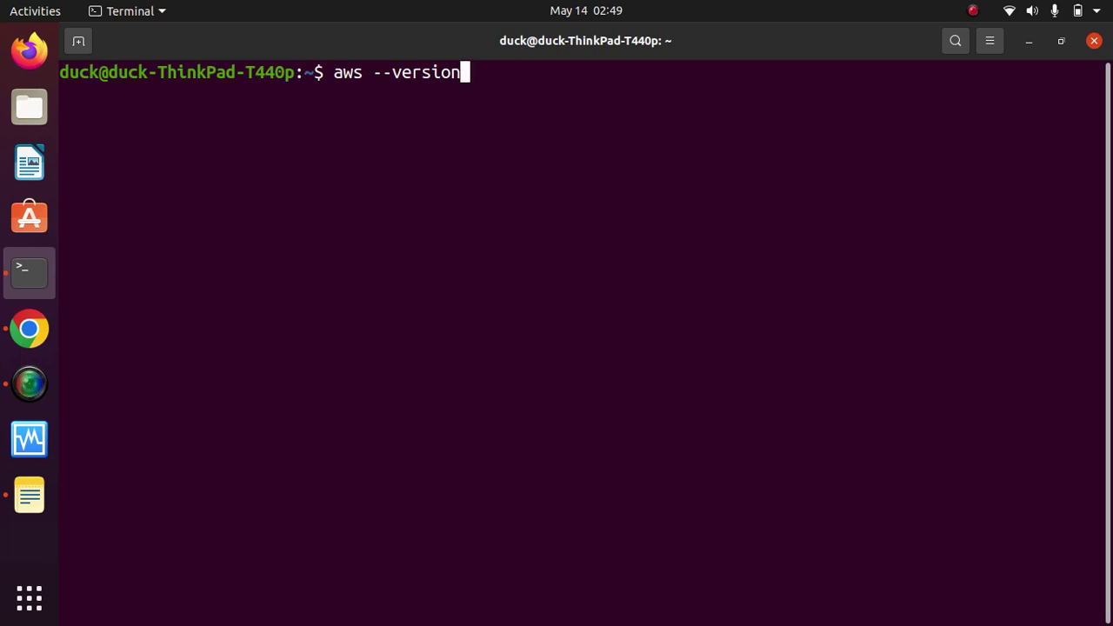
pyautogui.press('Return')
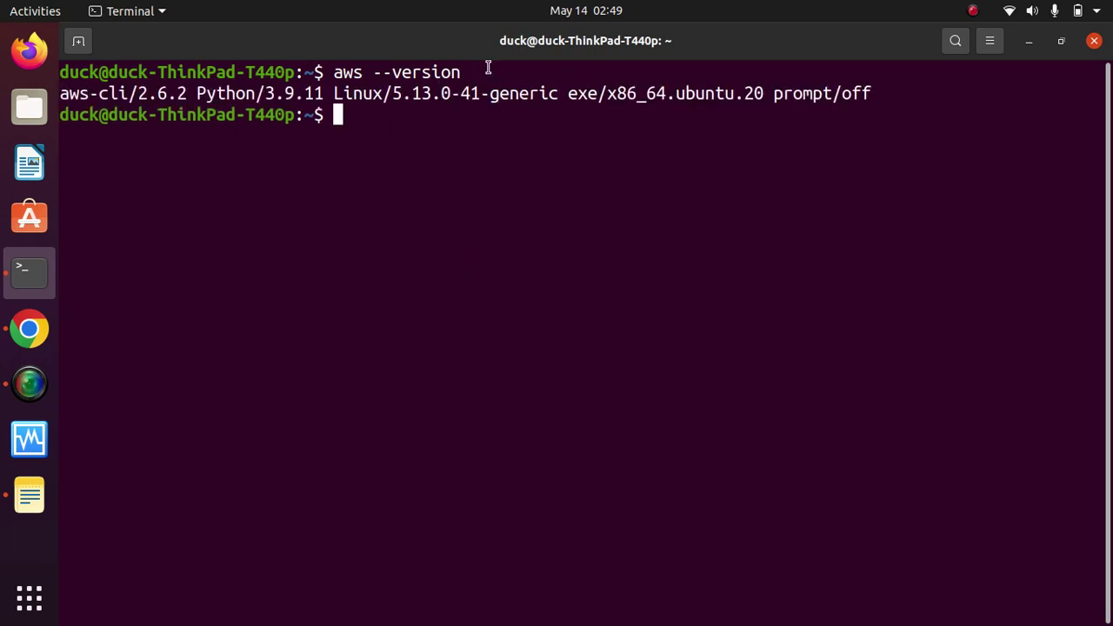
pyautogui.moveTo(865, 93); pyautogui.dragTo(157, 93)
pyautogui.click(247, 92)
pyautogui.click(27, 333)
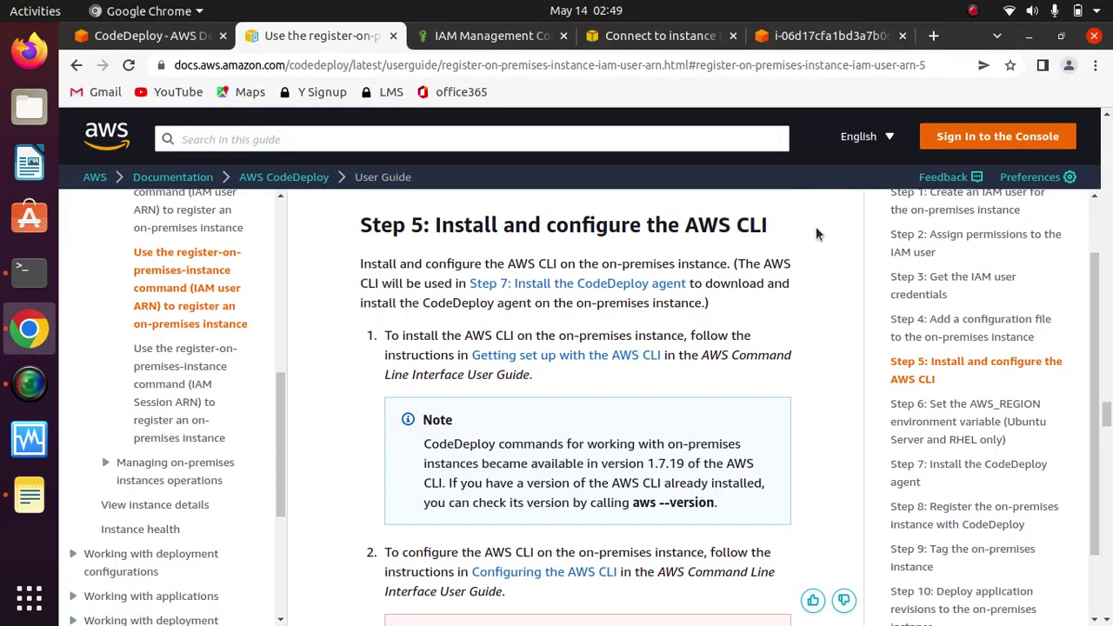
# Step: Move through the guide from Step 6 to Step 7: Install the CodeDeploy agent
pyautogui.click(939, 422)
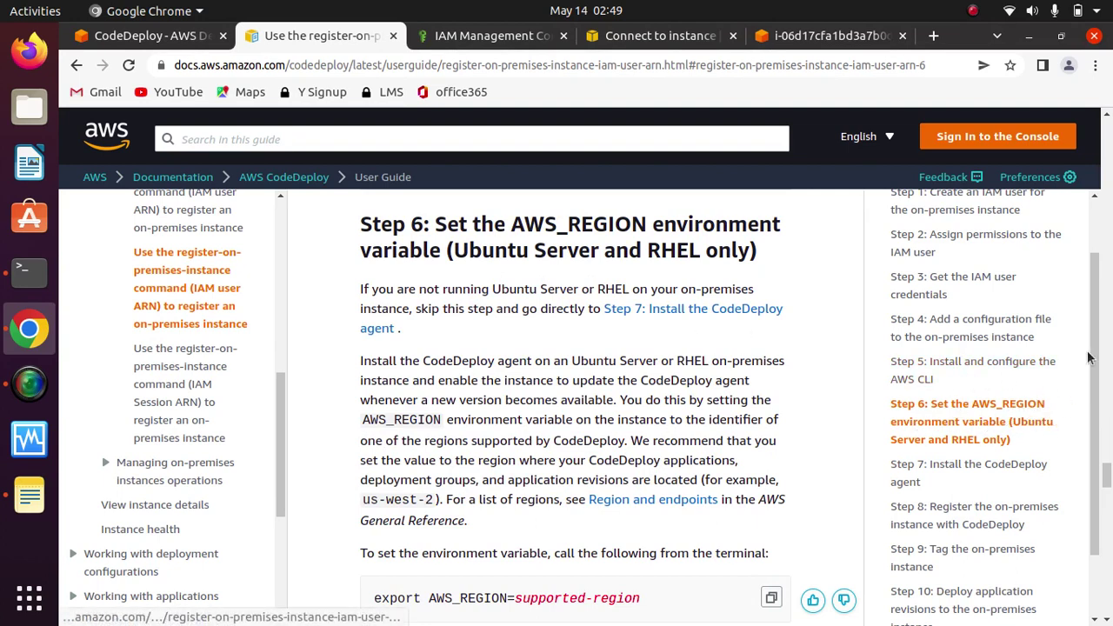
pyautogui.scroll(-1, 1093, 357)
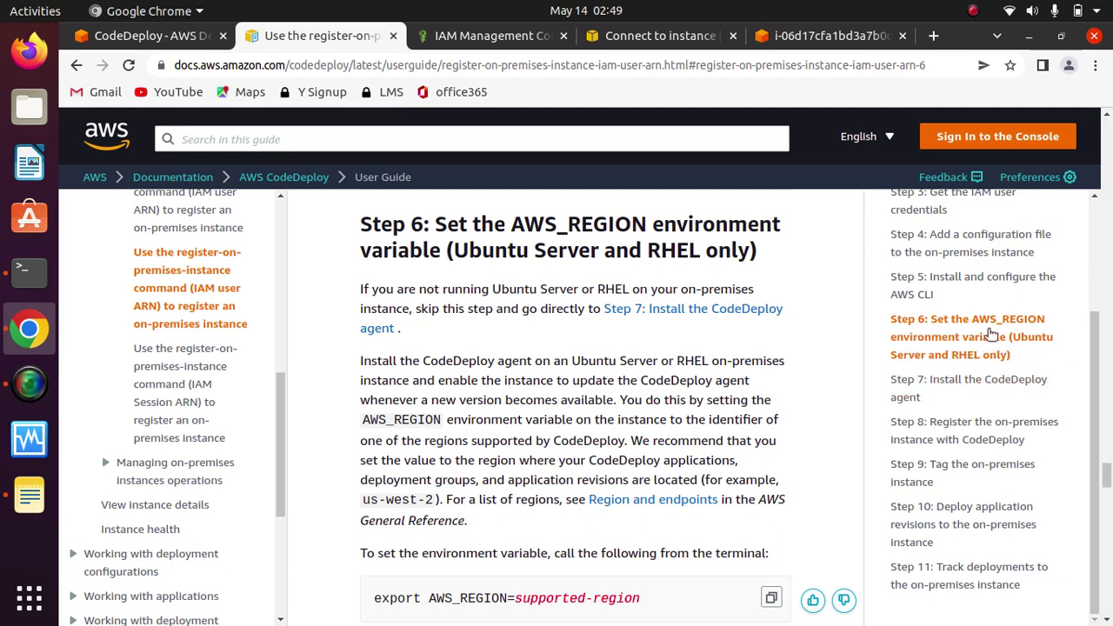
pyautogui.click(911, 389)
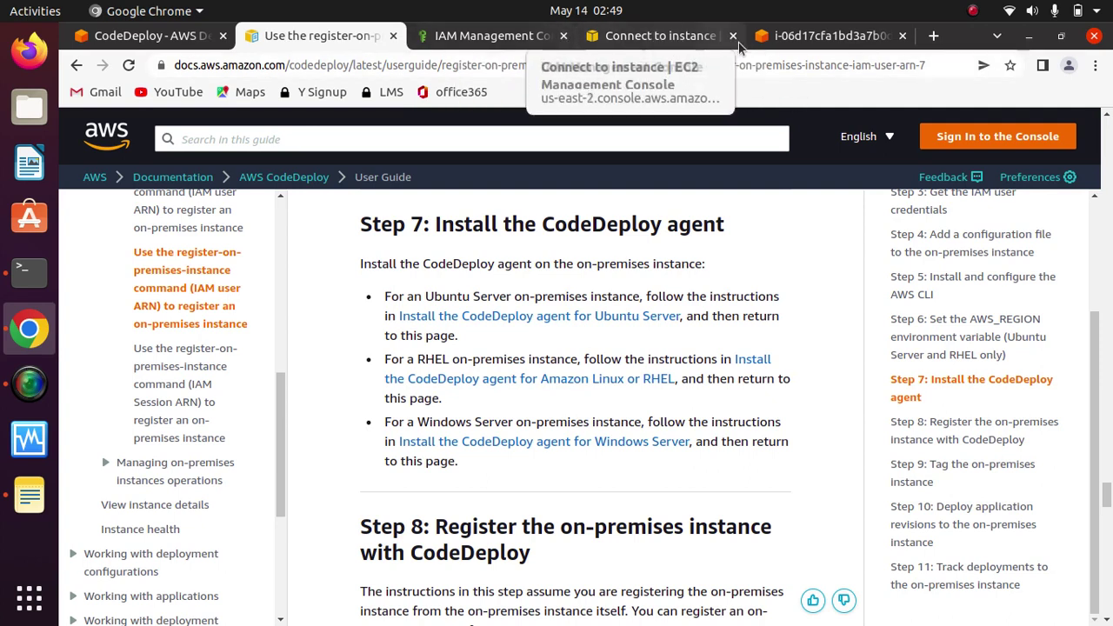
pyautogui.click(801, 35)
# Step: Clear the instance terminal and change into the home directory with cd ~
pyautogui.write('clear')
pyautogui.press('Return')
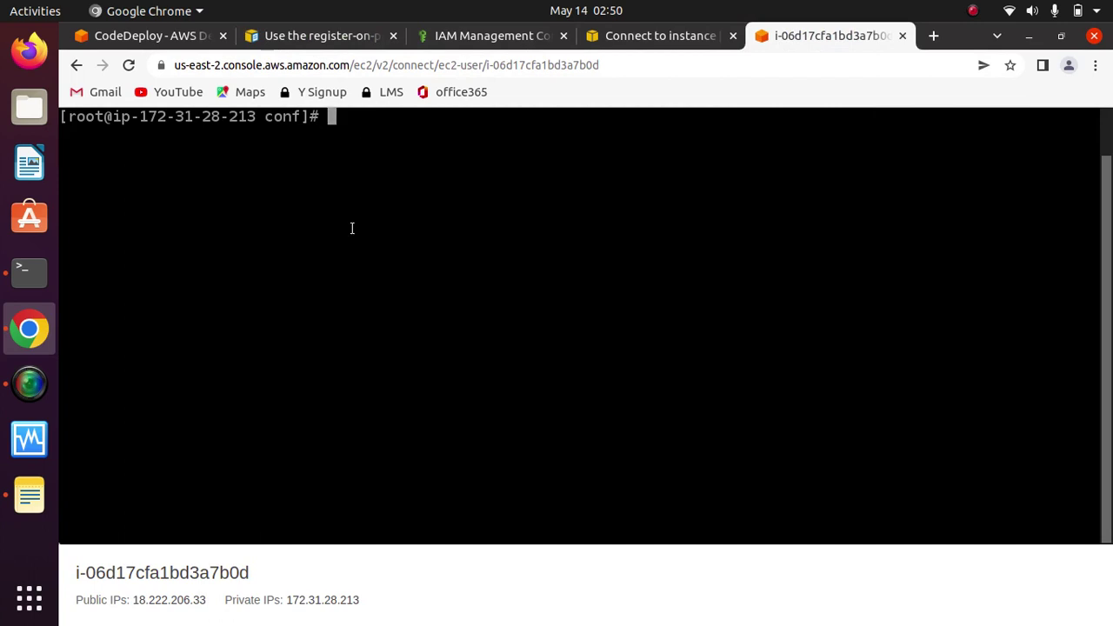
pyautogui.write('cd !')
pyautogui.press('BackSpace')
pyautogui.write('~')
pyautogui.press('Return')
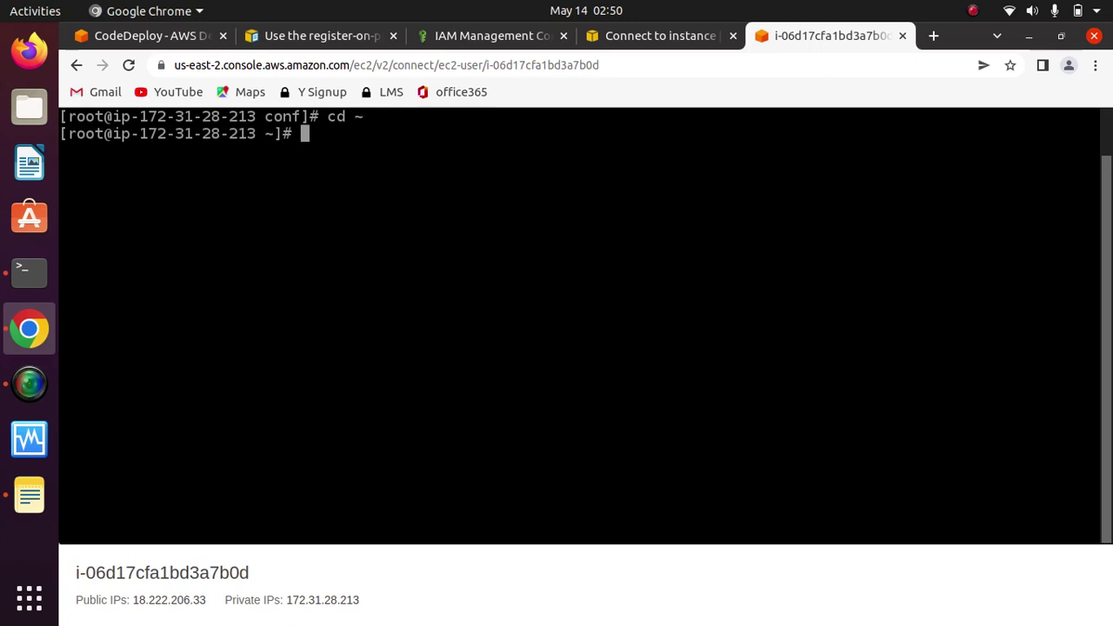
pyautogui.click(29, 495)
# Step: Open the Untitled (3) note and copy its sudo yum -y update line
pyautogui.click(406, 117)
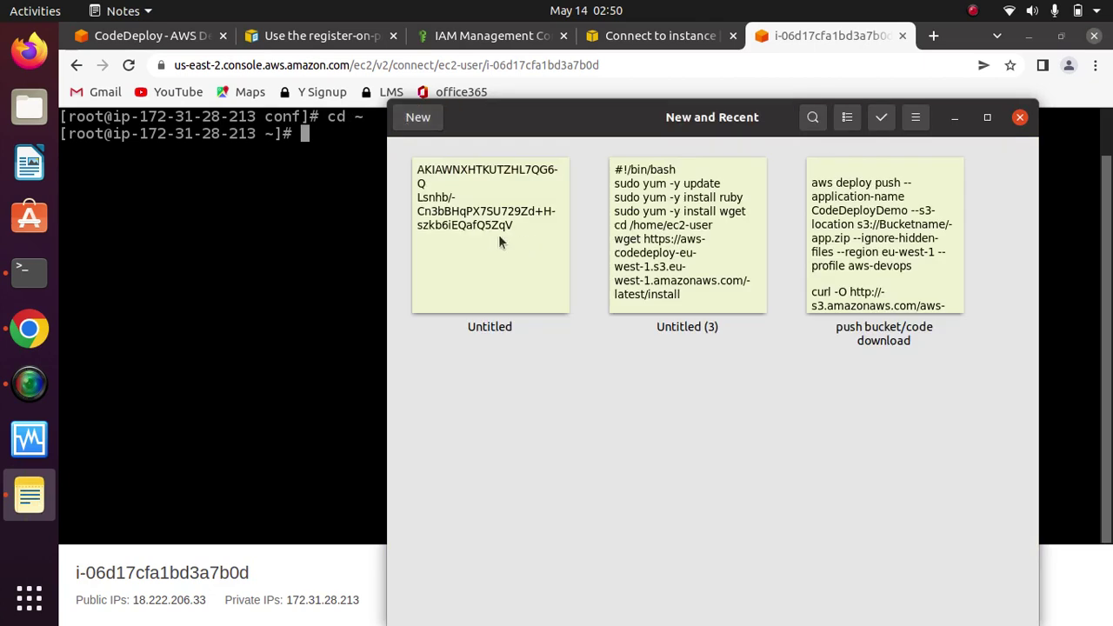
pyautogui.click(655, 209)
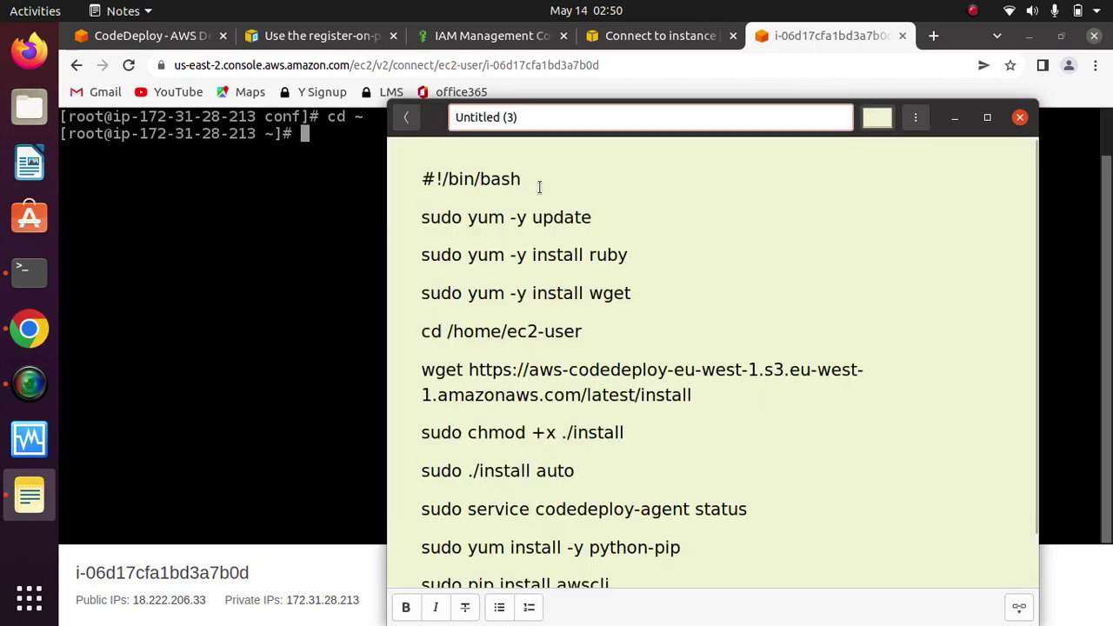
pyautogui.moveTo(541, 179); pyautogui.dragTo(415, 173)
pyautogui.click(627, 170)
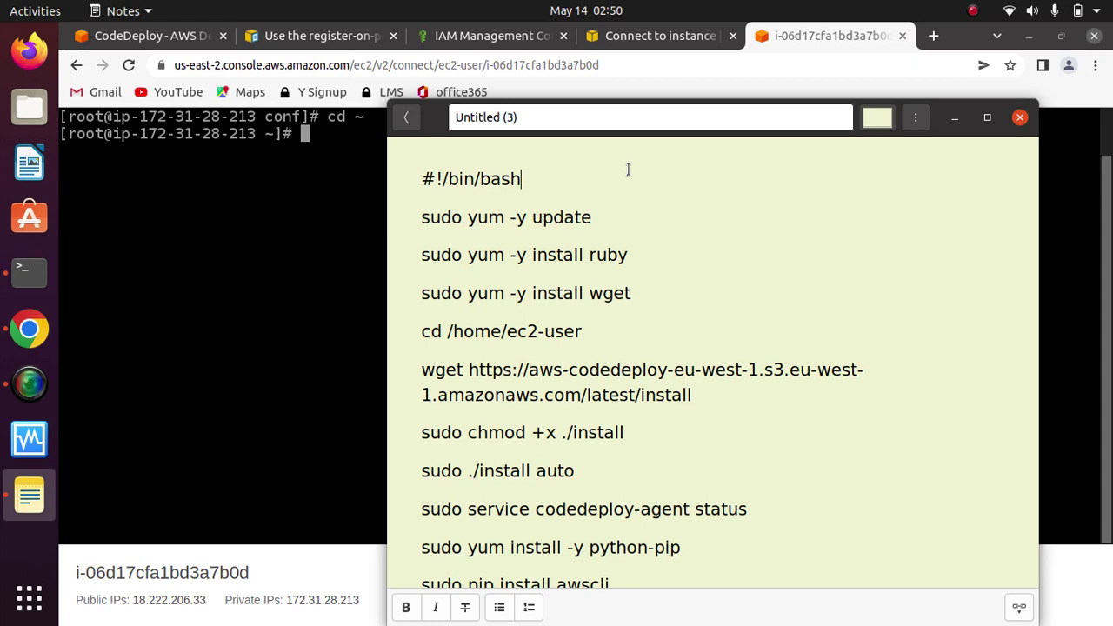
pyautogui.moveTo(592, 217); pyautogui.dragTo(403, 222)
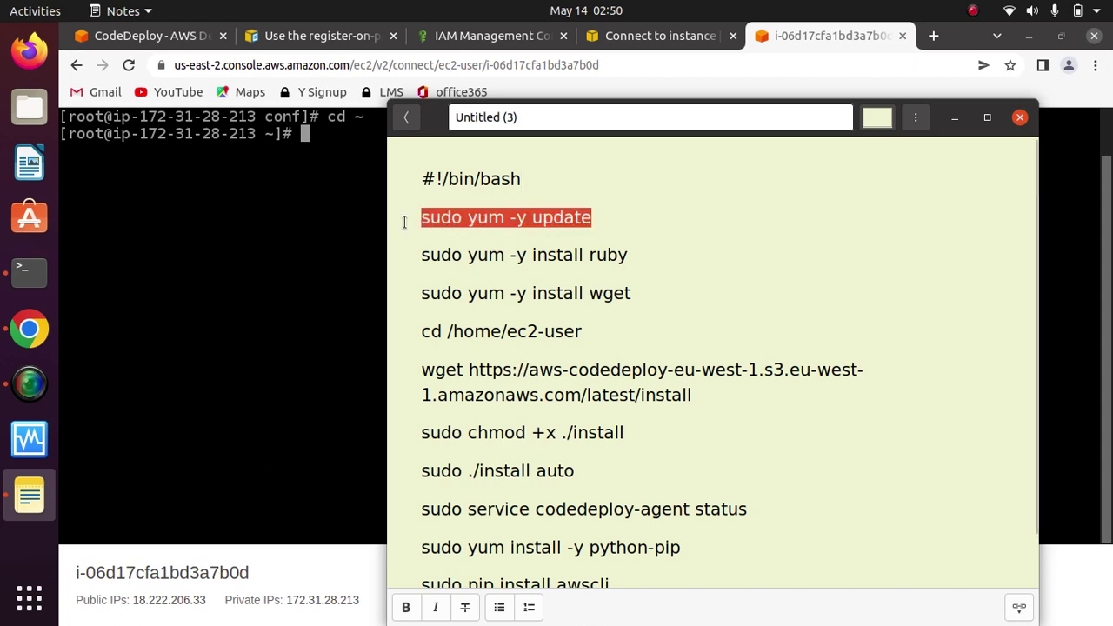
pyautogui.rightClick(510, 222)
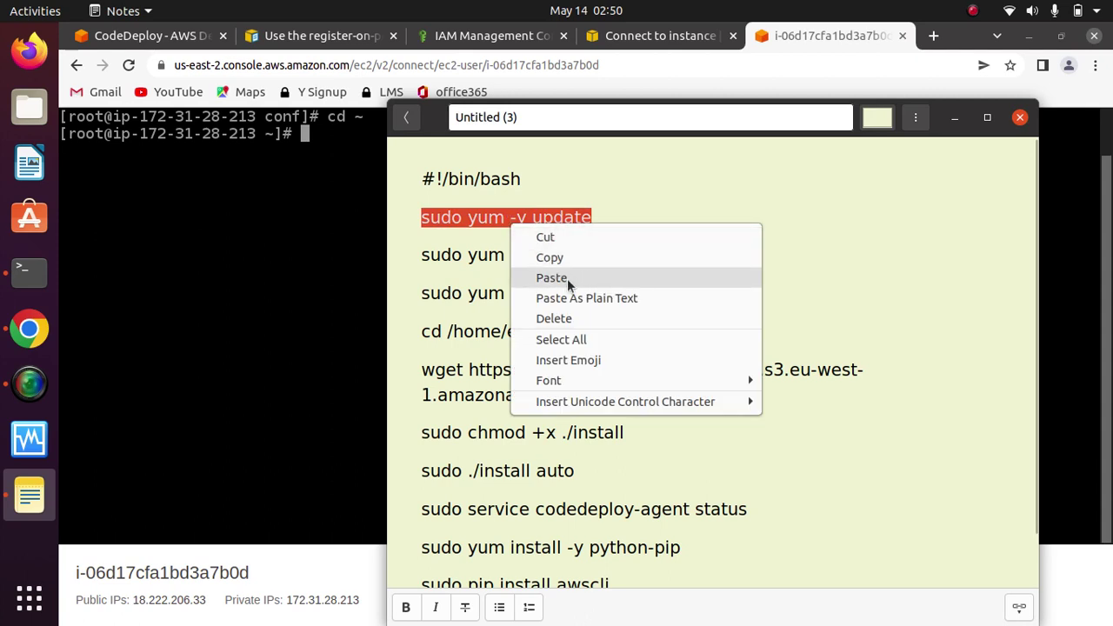
pyautogui.click(552, 259)
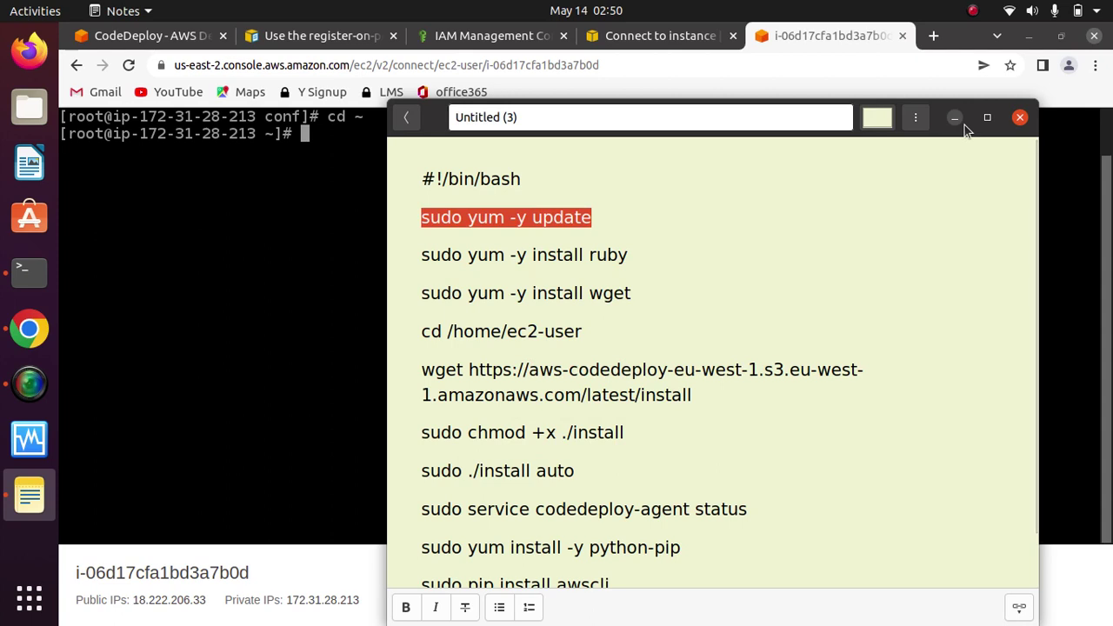
pyautogui.click(799, 320)
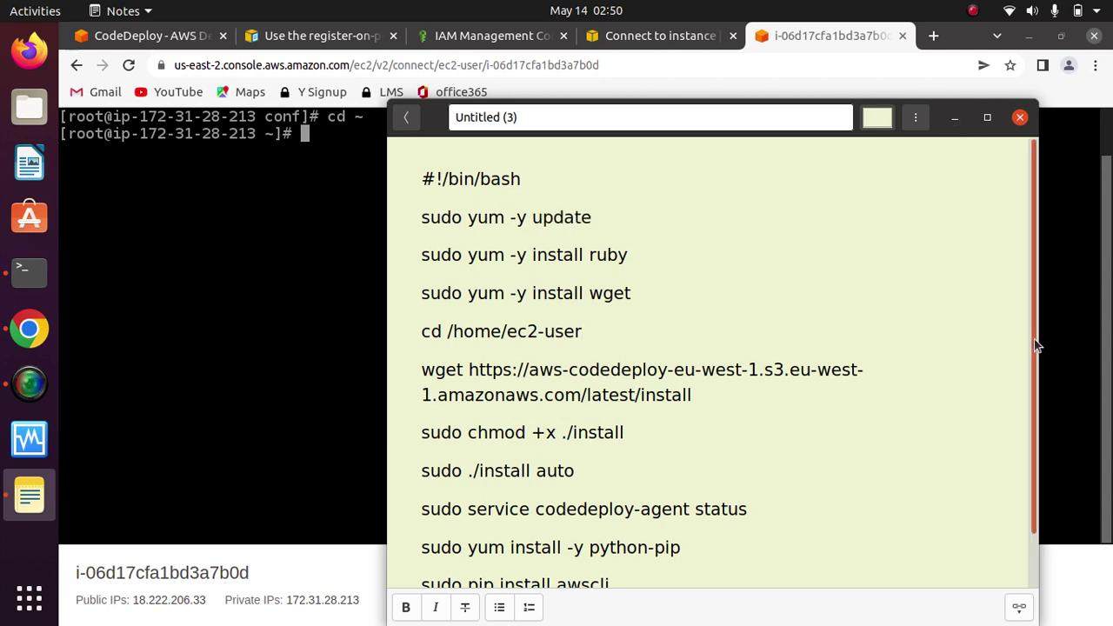
# Step: Copy the entire CodeDeploy agent install script and hide the Notes window
pyautogui.scroll(-2, 1018, 502)
pyautogui.moveTo(646, 527); pyautogui.dragTo(404, 106)
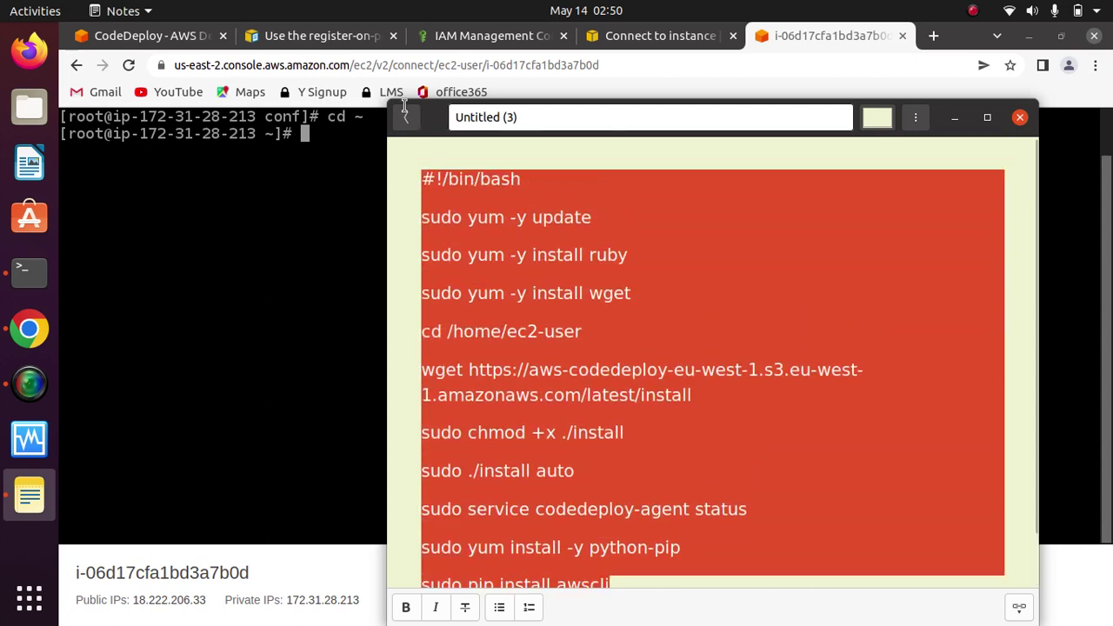
pyautogui.rightClick(537, 248)
pyautogui.click(610, 279)
pyautogui.click(954, 117)
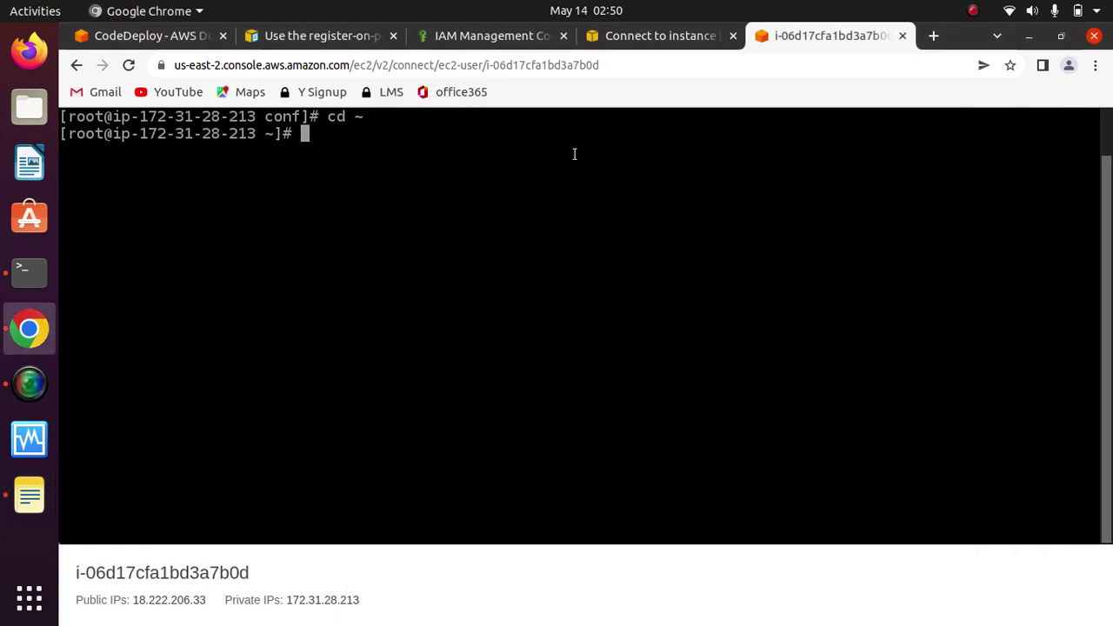
# Step: Create test.sh in vim and paste the agent install script into it
pyautogui.write('test')
pyautogui.press('BackSpace')
pyautogui.press('BackSpace')
pyautogui.press('BackSpace')
pyautogui.press('BackSpace')
pyautogui.write('vim test')
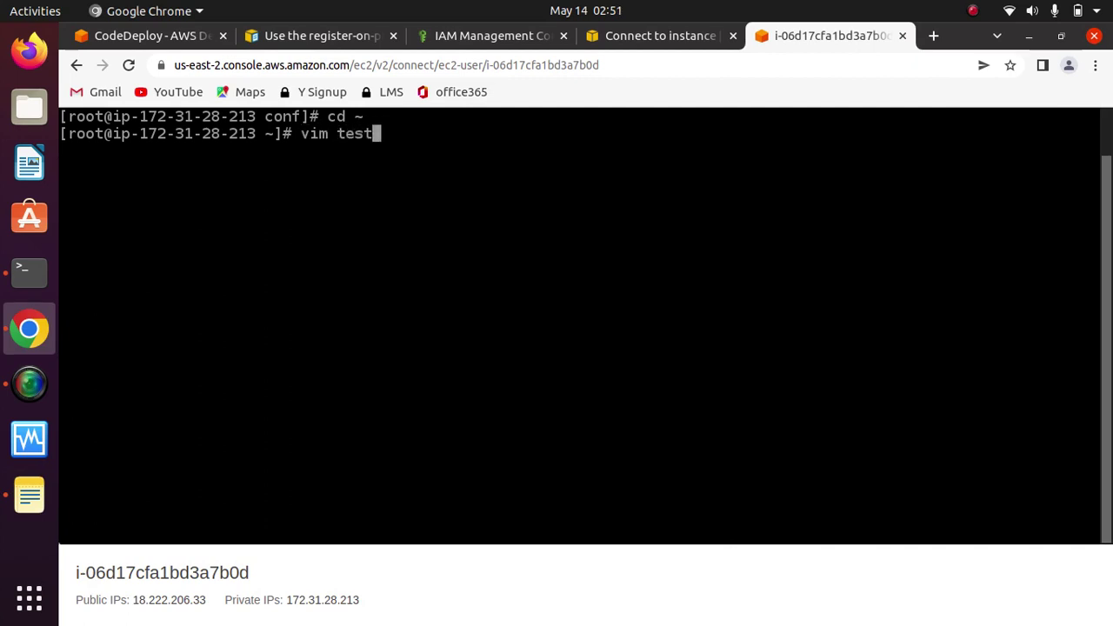
pyautogui.write('.sh')
pyautogui.press('Return')
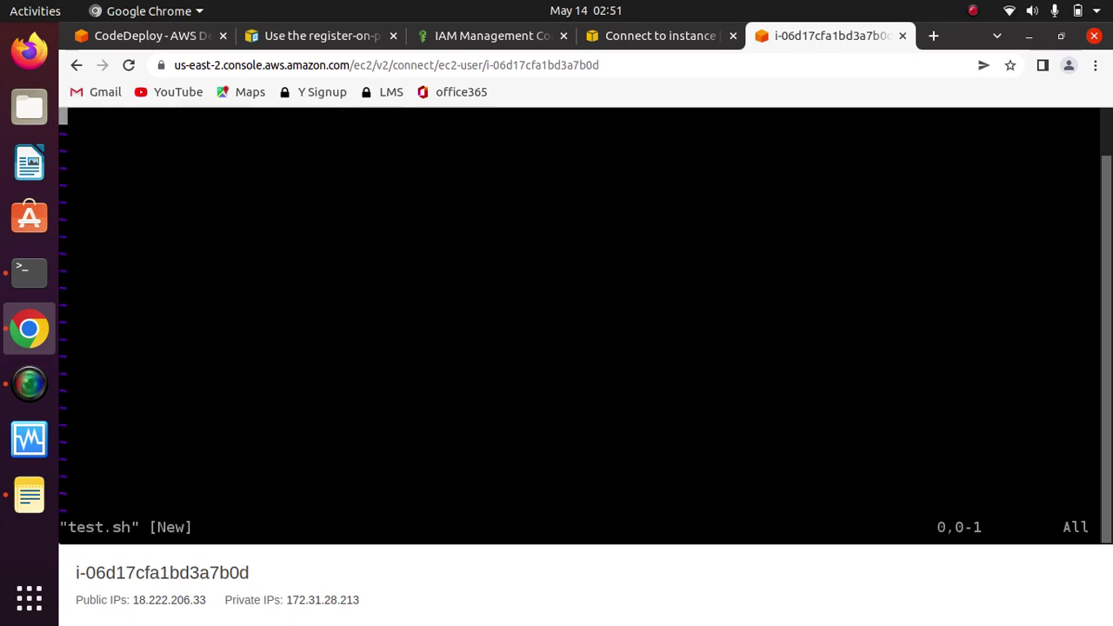
pyautogui.press('i')
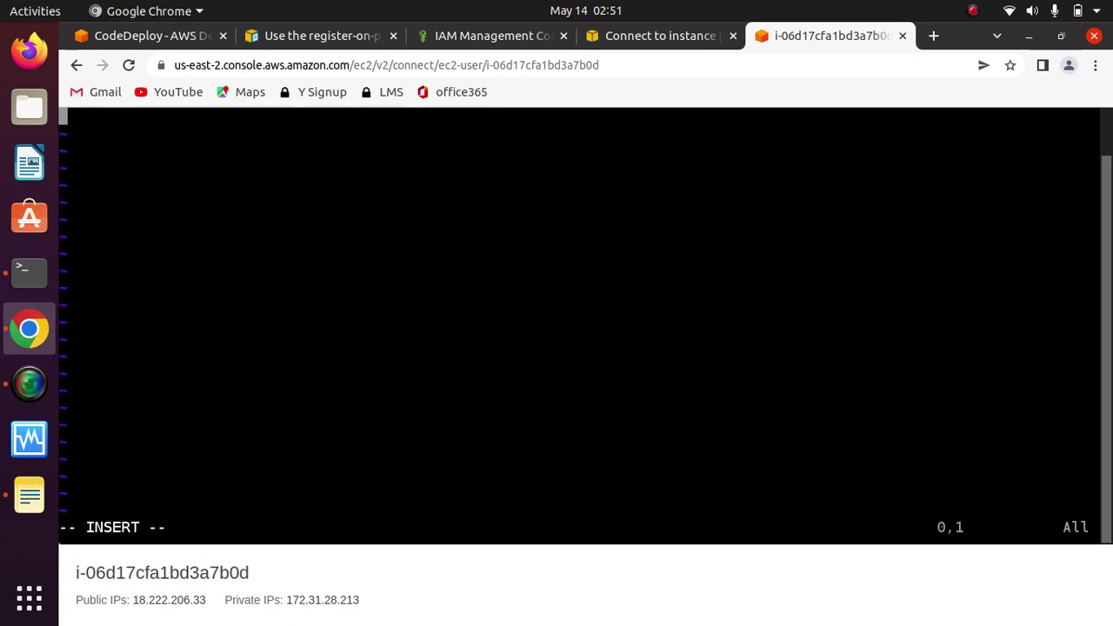
pyautogui.hotkey('ctrl', 'v')
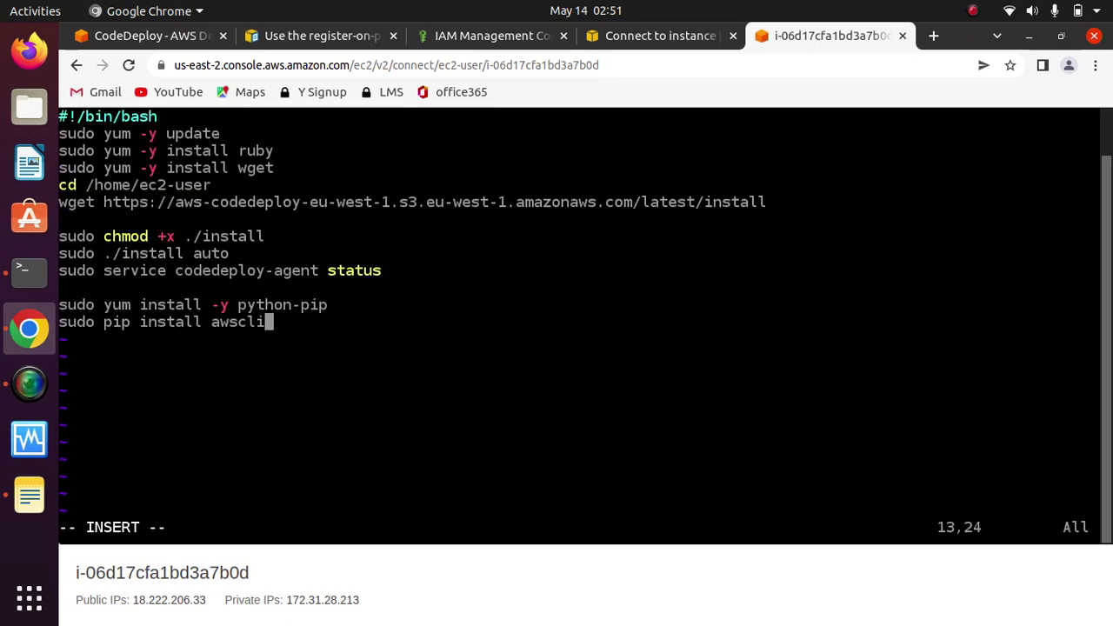
# Step: After checking the console region, delete -eu-west-1 from the line 6 download URL
pyautogui.press('Up')
pyautogui.press('Up')
pyautogui.press('Up')
pyautogui.press('Up')
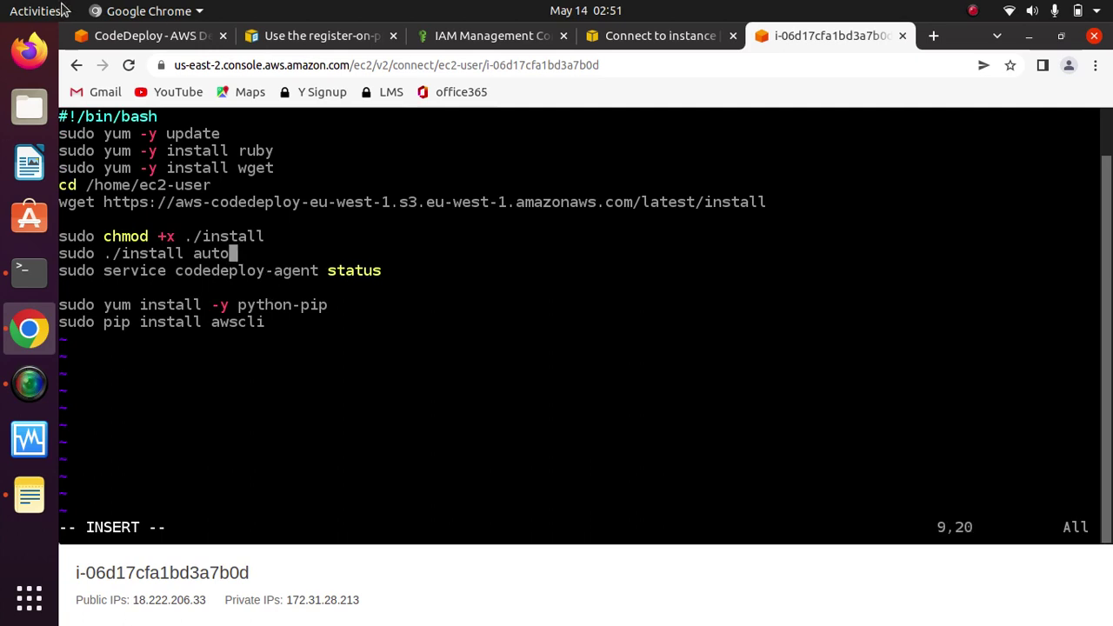
pyautogui.click(152, 36)
pyautogui.click(1010, 123)
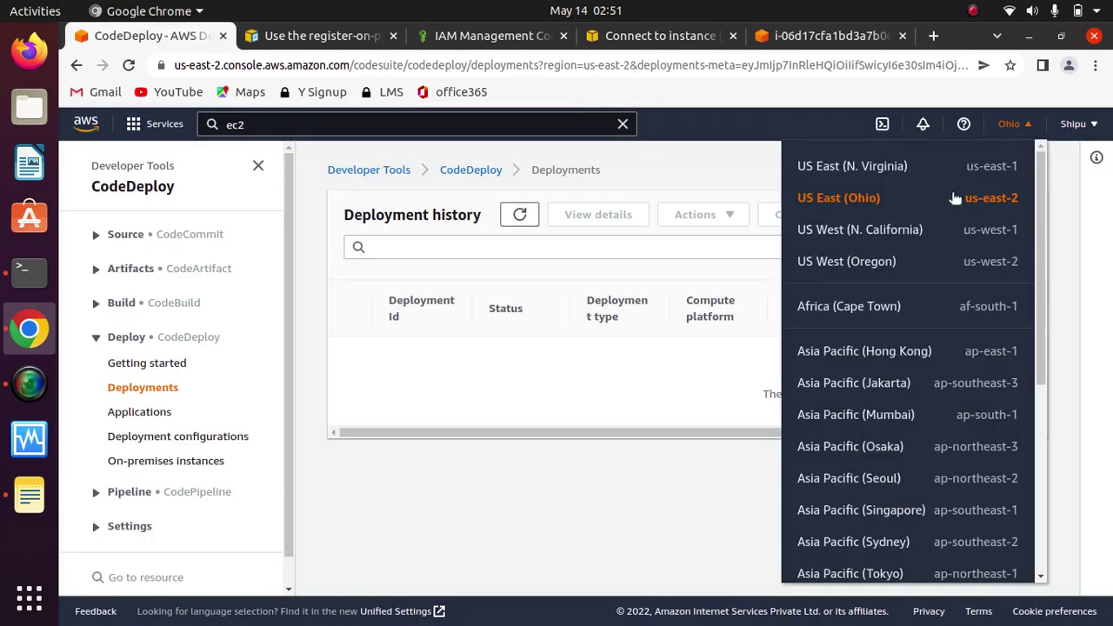
pyautogui.click(787, 39)
pyautogui.press('Up')
pyautogui.press('Up')
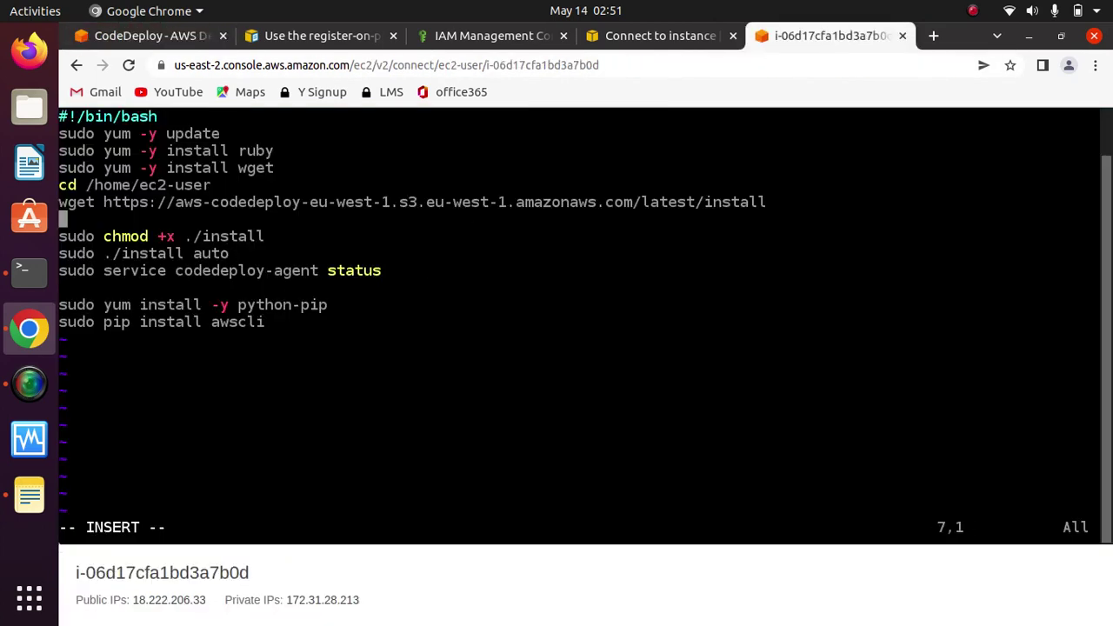
pyautogui.press('Up')
pyautogui.press('Up')
pyautogui.click(269, 202)
pyautogui.press('Right')
pyautogui.press('Right')
pyautogui.press('Right')
pyautogui.press('Right')
pyautogui.press('Right')
pyautogui.press('Right')
pyautogui.press('Right')
pyautogui.press('Right')
pyautogui.press('Right')
pyautogui.press('Right')
pyautogui.press('Right')
pyautogui.press('Right')
pyautogui.press('Right')
pyautogui.press('Right')
pyautogui.press('Right')
pyautogui.press('Right')
pyautogui.press('Right')
pyautogui.press('Right')
pyautogui.press('Right')
pyautogui.press('Right')
pyautogui.press('Right')
pyautogui.press('Left')
pyautogui.press('Left')
pyautogui.press('Left')
pyautogui.press('Left')
pyautogui.press('Left')
pyautogui.press('Left')
pyautogui.press('Left')
pyautogui.press('BackSpace')
pyautogui.press('BackSpace')
pyautogui.press('BackSpace')
pyautogui.press('BackSpace')
pyautogui.press('BackSpace')
pyautogui.press('BackSpace')
pyautogui.press('BackSpace')
pyautogui.press('BackSpace')
pyautogui.press('BackSpace')
pyautogui.press('BackSpace')
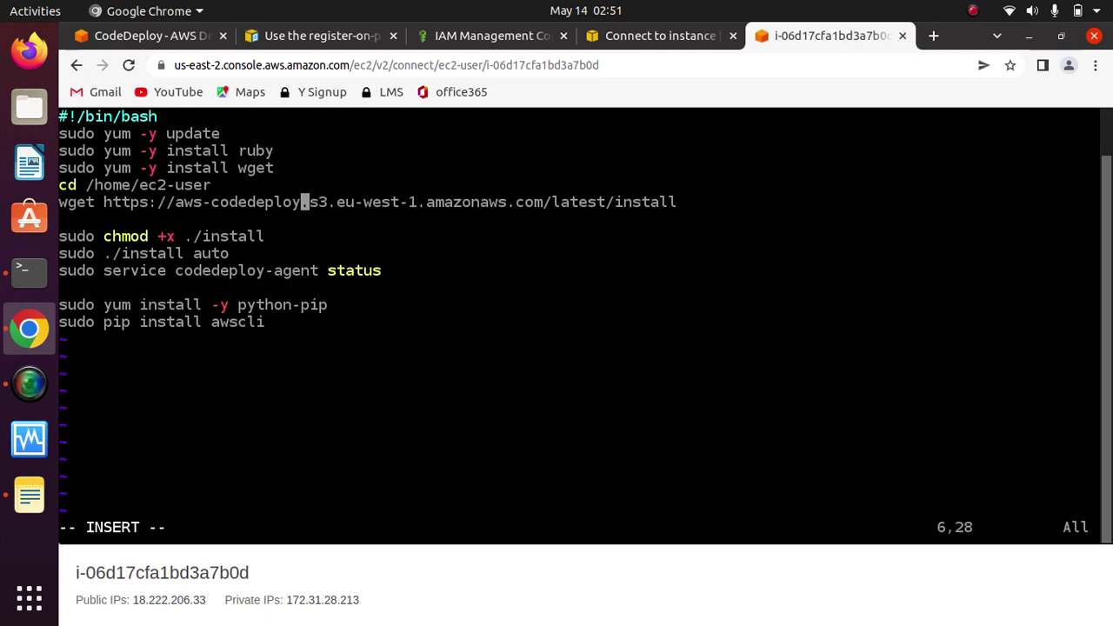
# Step: Insert -us-east-2 into the bucket name, comparing against the saved script and console region
pyautogui.write('-us-eas')
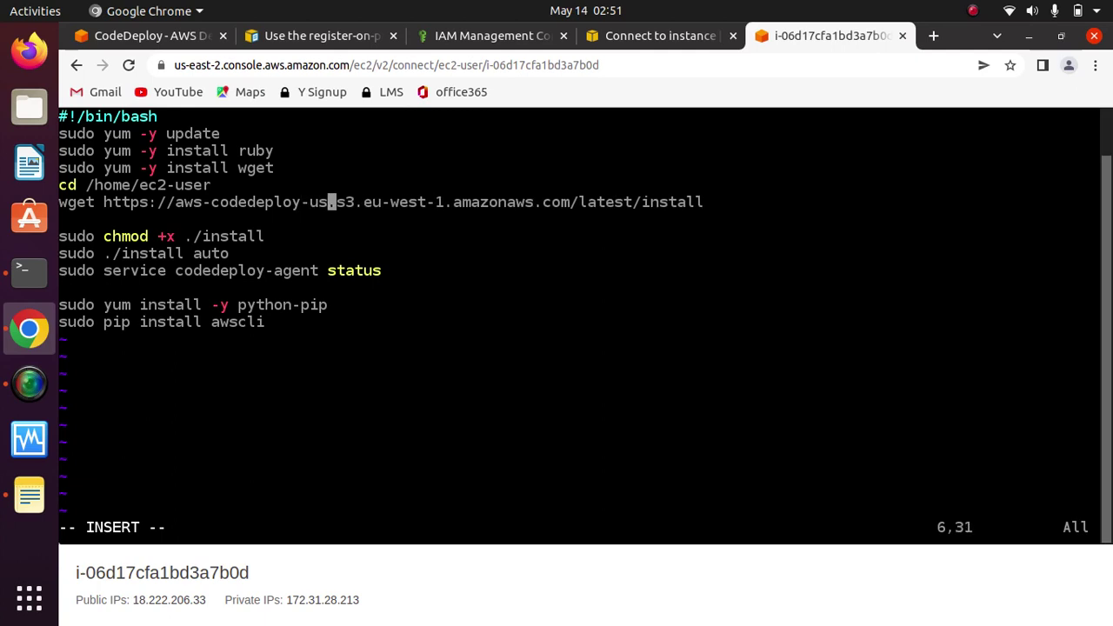
pyautogui.write('t')
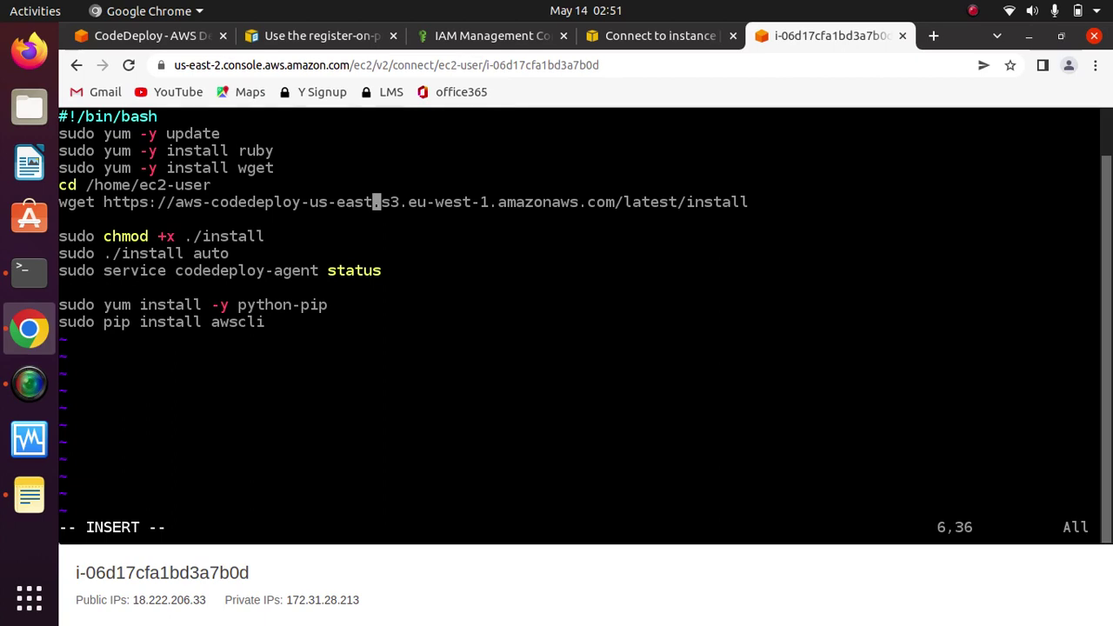
pyautogui.write('-2')
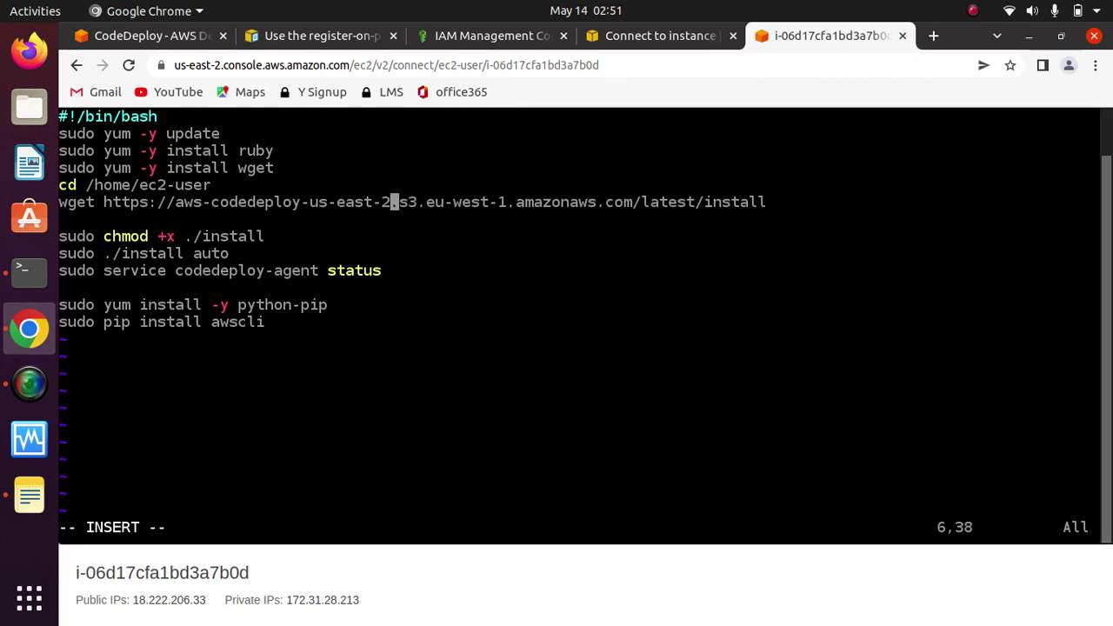
pyautogui.click(28, 497)
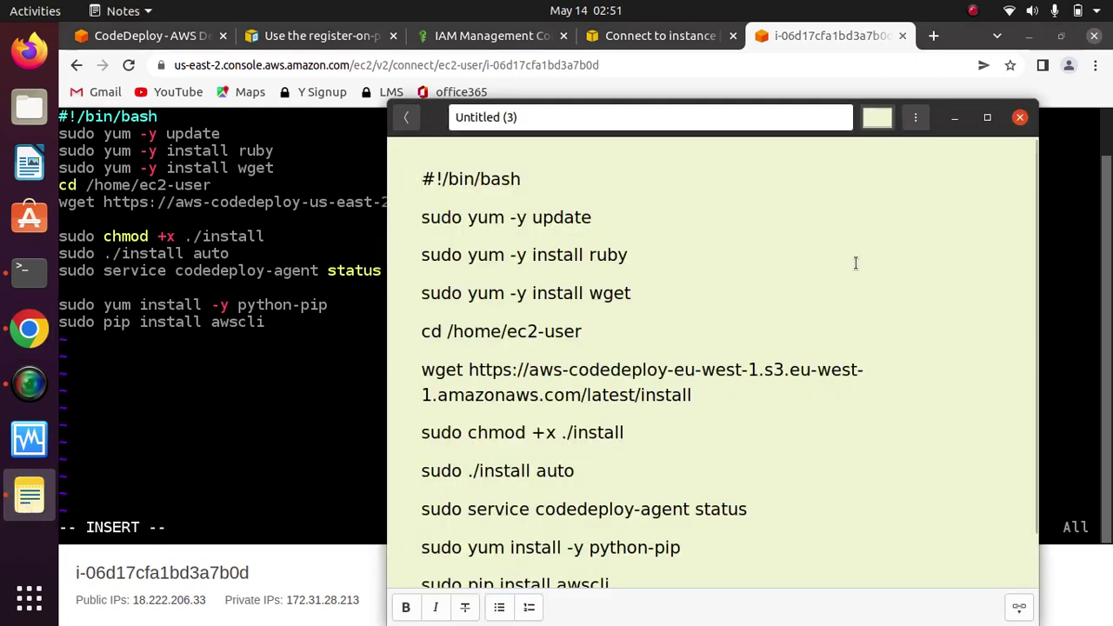
pyautogui.click(954, 116)
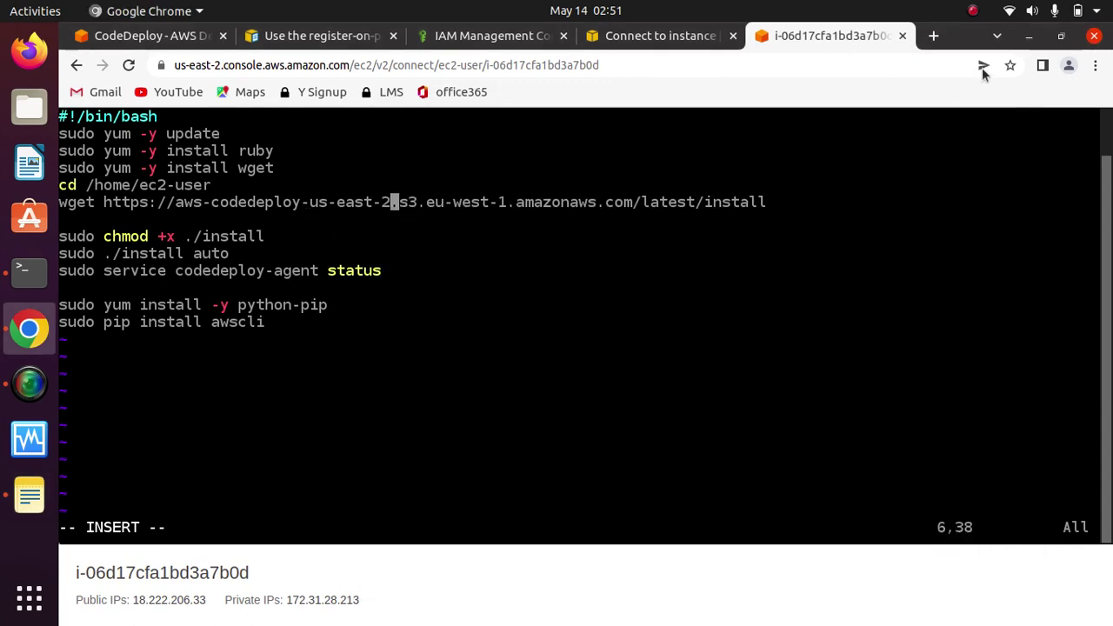
pyautogui.click(122, 36)
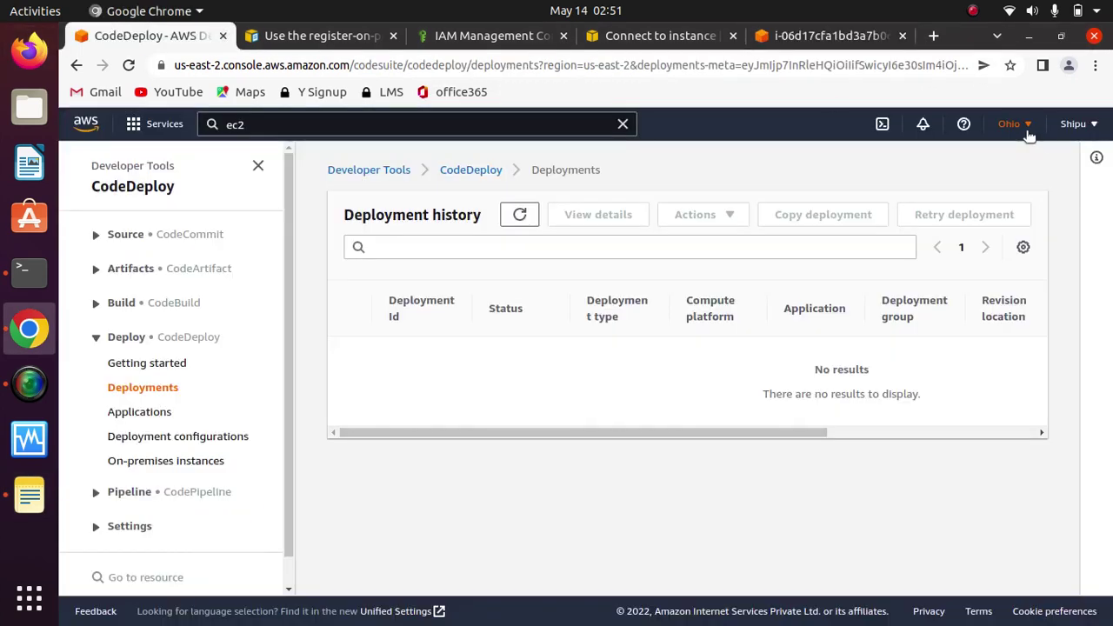
pyautogui.click(1026, 126)
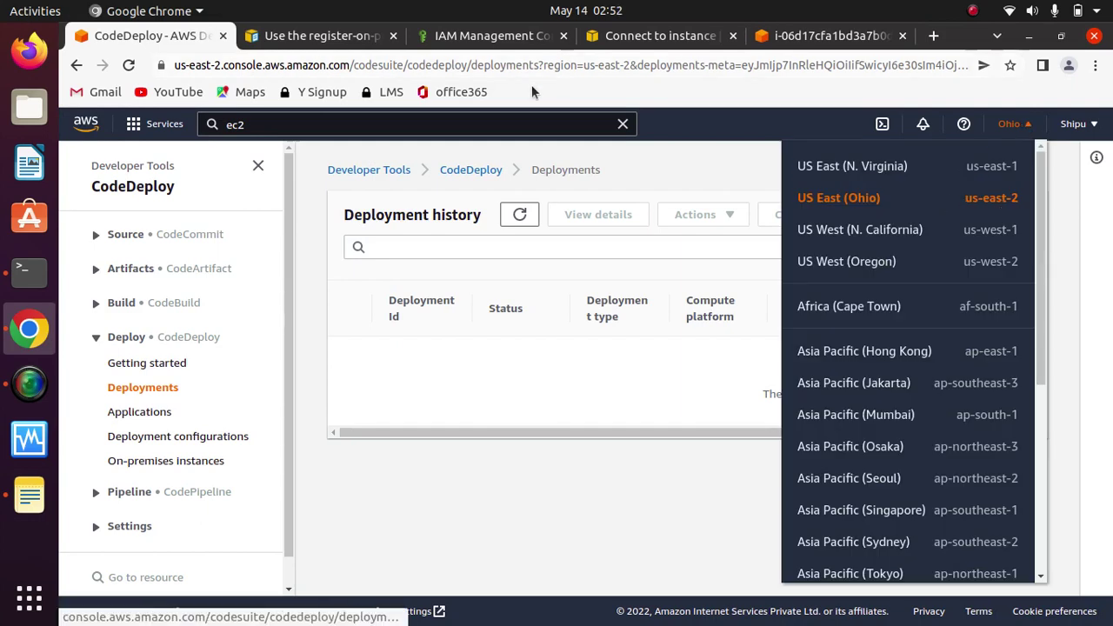
pyautogui.click(830, 36)
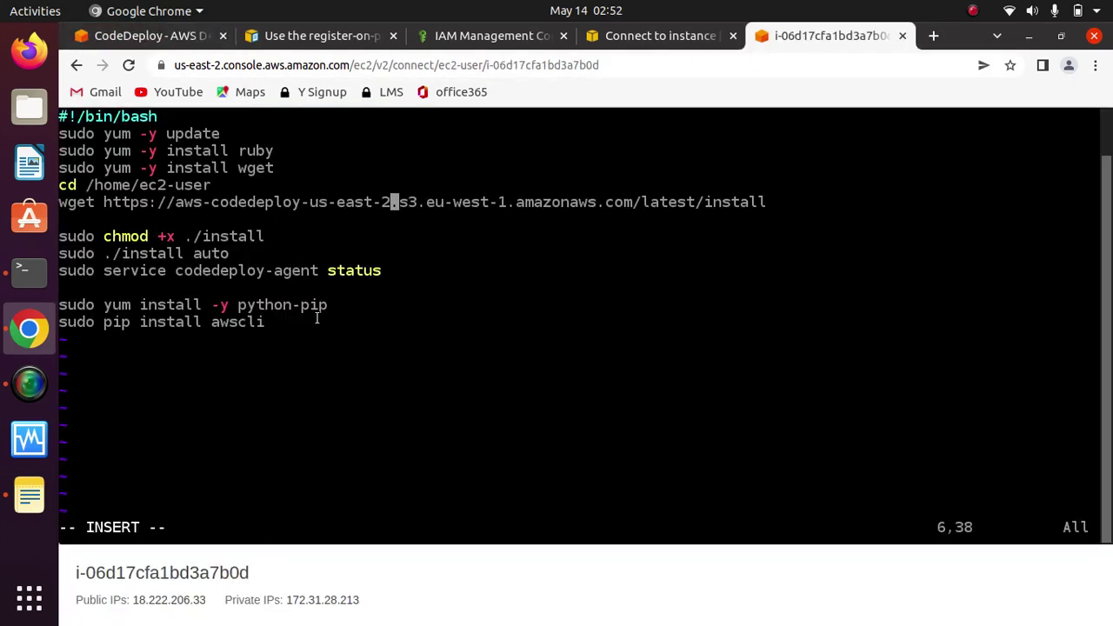
# Step: Replace eu-west-1 with us-east-2 in the endpoint and save test.sh with :wq
pyautogui.press('Right')
pyautogui.press('Right')
pyautogui.press('Right')
pyautogui.press('Right')
pyautogui.press('Right')
pyautogui.press('Right')
pyautogui.press('Right')
pyautogui.press('Right')
pyautogui.press('Right')
pyautogui.press('Right')
pyautogui.press('Right')
pyautogui.press('Right')
pyautogui.press('Right')
pyautogui.press('Right')
pyautogui.press('Left')
pyautogui.press('BackSpace')
pyautogui.press('BackSpace')
pyautogui.press('BackSpace')
pyautogui.press('BackSpace')
pyautogui.press('BackSpace')
pyautogui.press('BackSpace')
pyautogui.press('BackSpace')
pyautogui.press('BackSpace')
pyautogui.press('BackSpace')
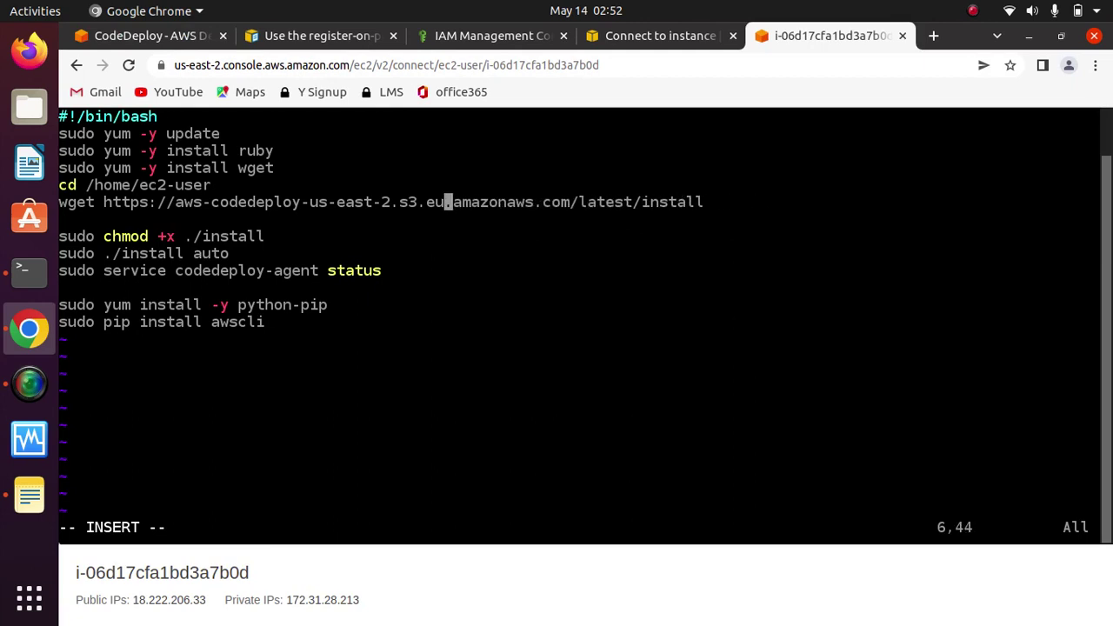
pyautogui.write('us-east-2')
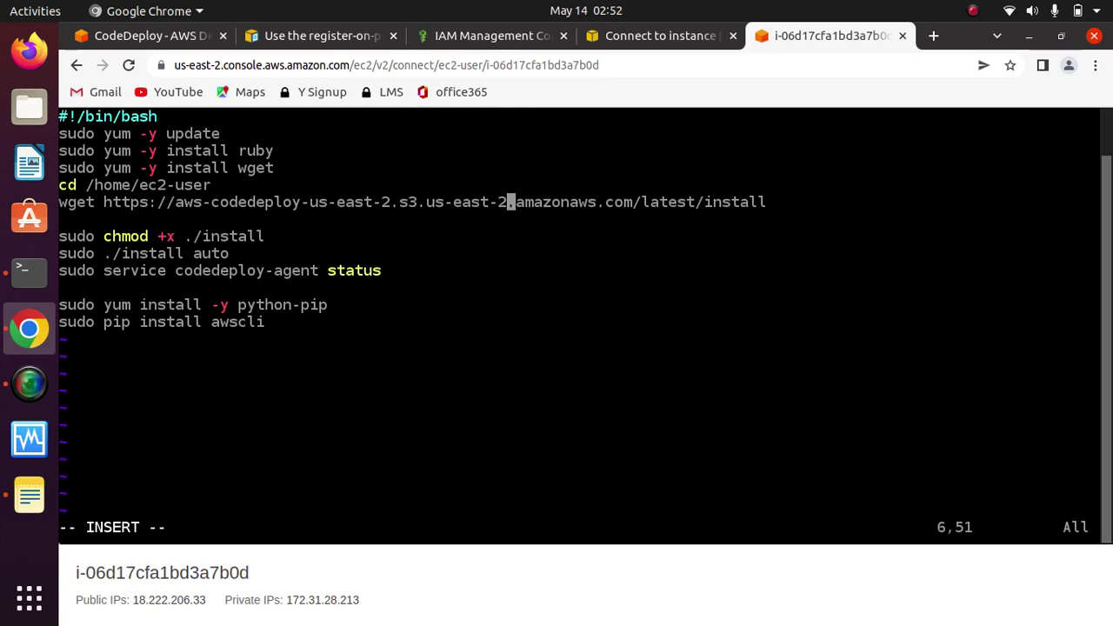
pyautogui.press('Escape')
pyautogui.write(':wq')
pyautogui.press('Return')
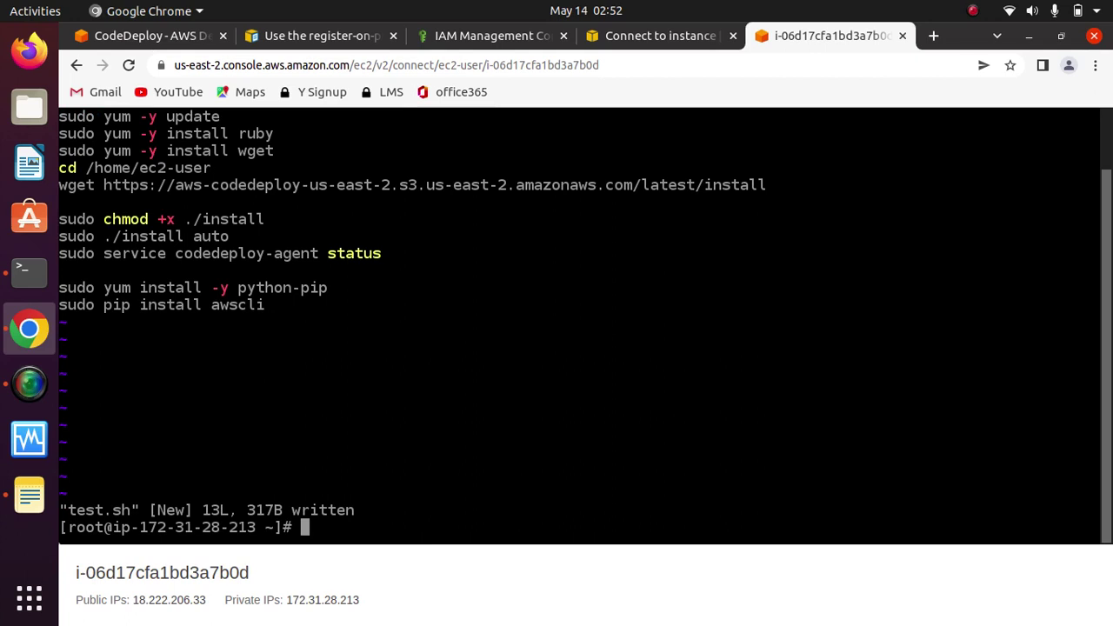
# Step: Make test.sh executable and run it, installing codedeploy-agent 1.3.2-1902, then clear the output
pyautogui.write('clear')
pyautogui.press('Return')
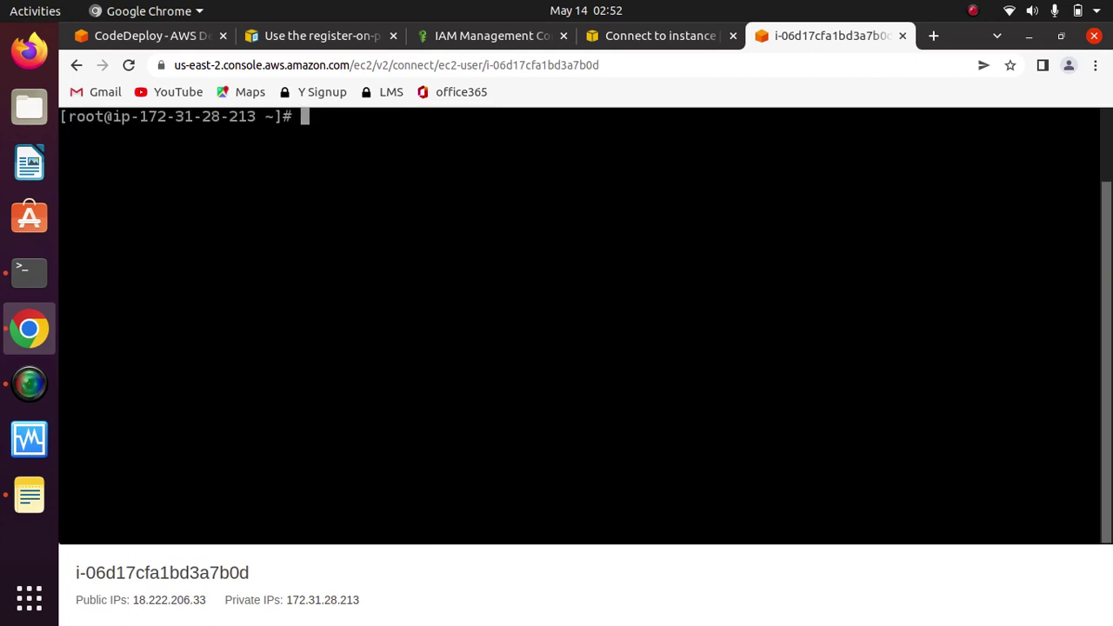
pyautogui.write('chmo')
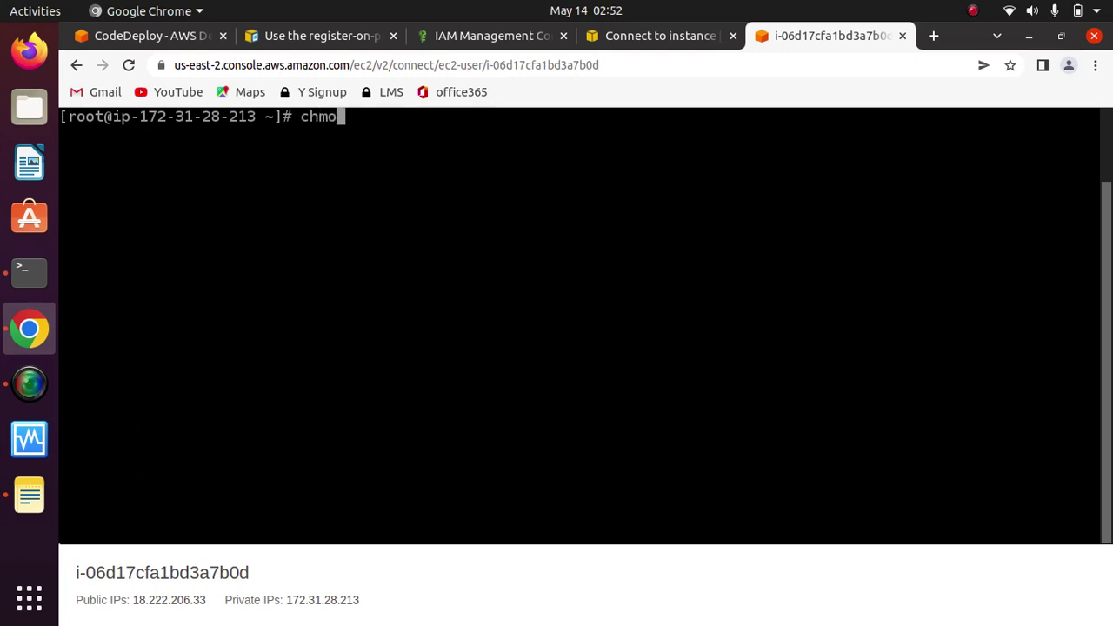
pyautogui.write('d +x test.sh')
pyautogui.press('Return')
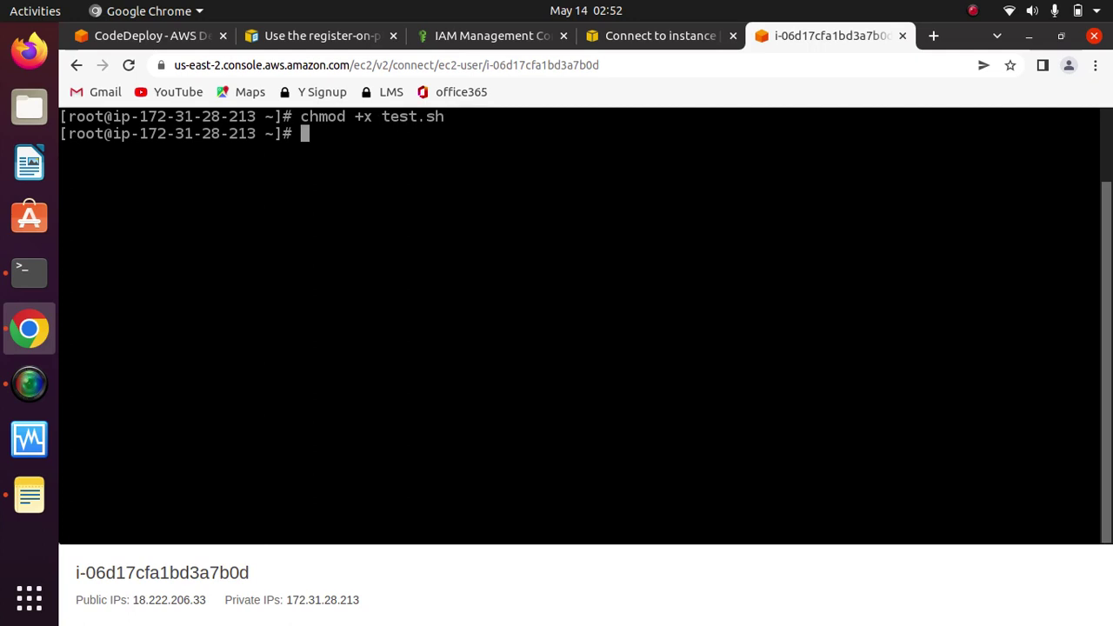
pyautogui.write('./test')
pyautogui.press('Tab')
pyautogui.press('Return')
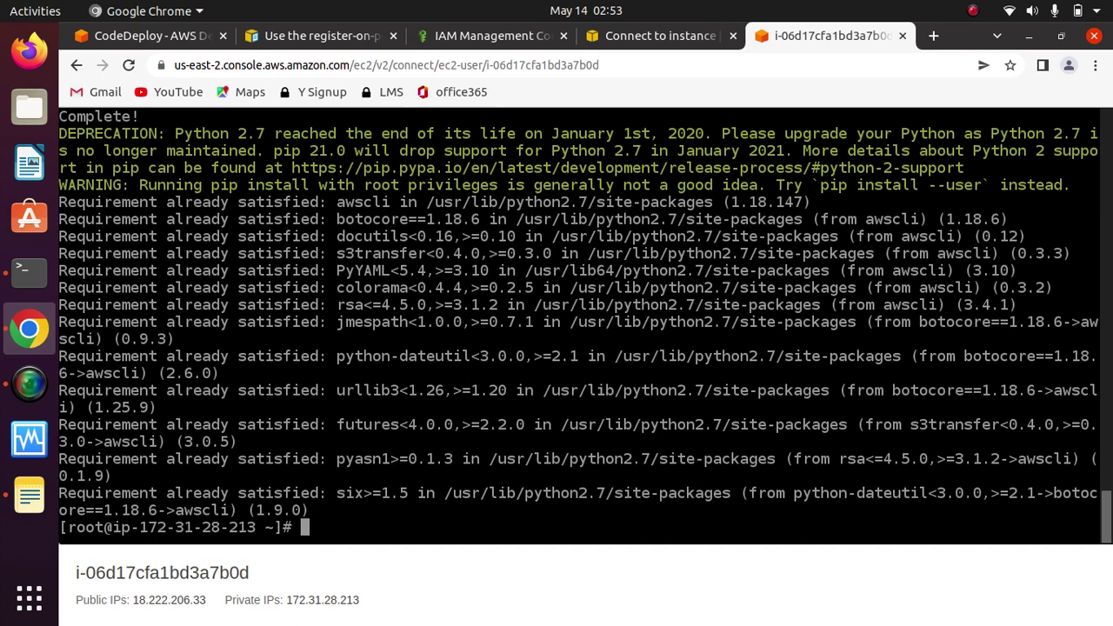
pyautogui.write('clear')
pyautogui.press('Return')
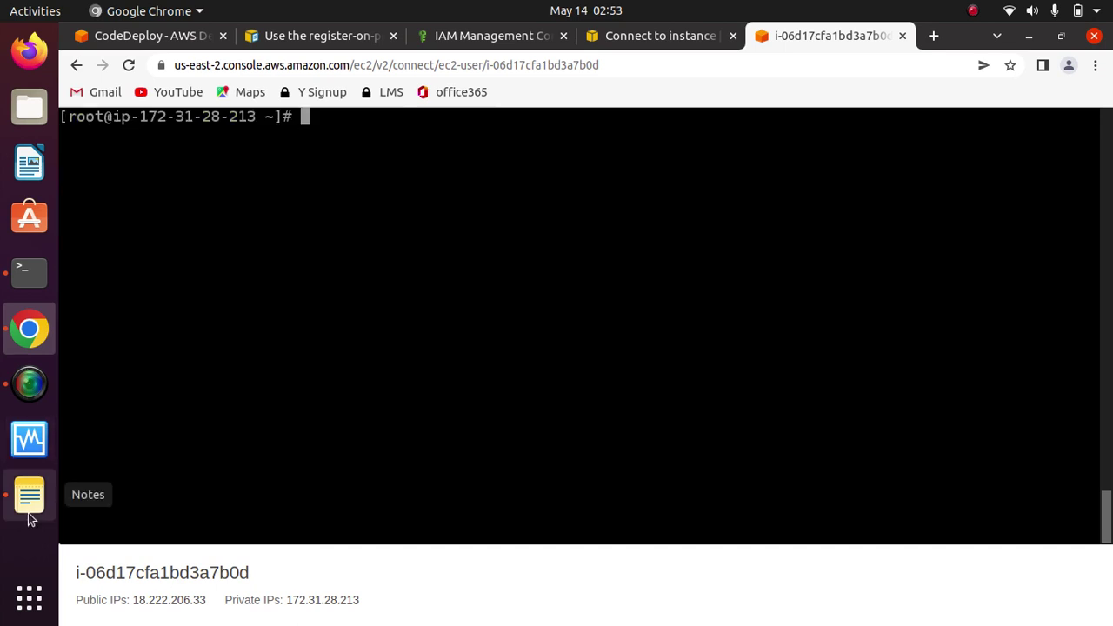
# Step: Copy the 'sudo service codedeploy-agent status' line from the Untitled (3) note
pyautogui.click(29, 496)
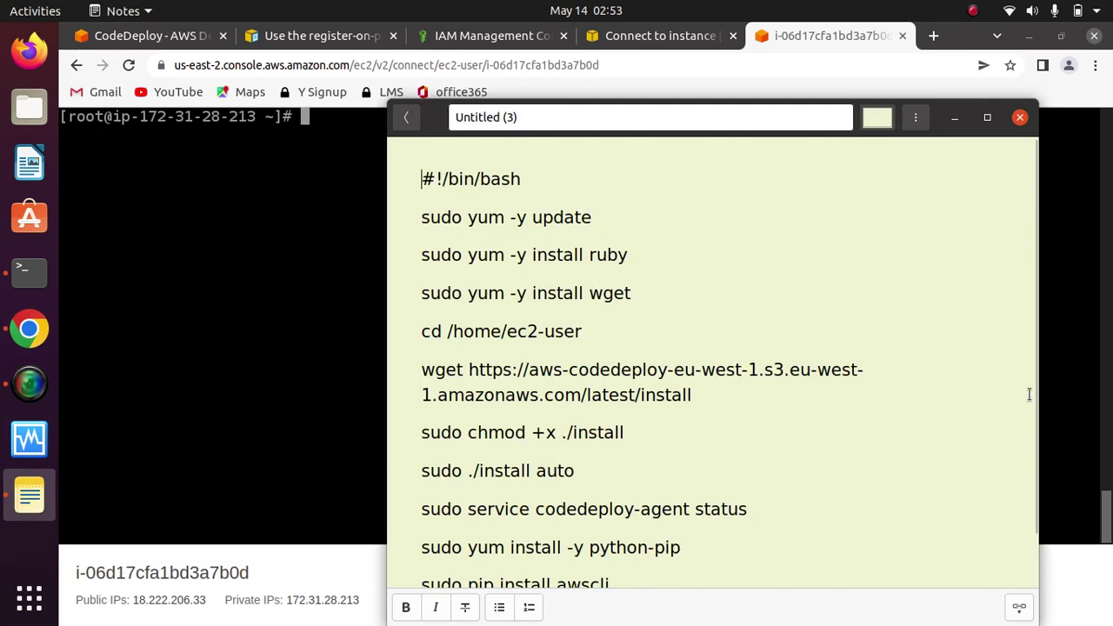
pyautogui.scroll(-2, 1008, 523)
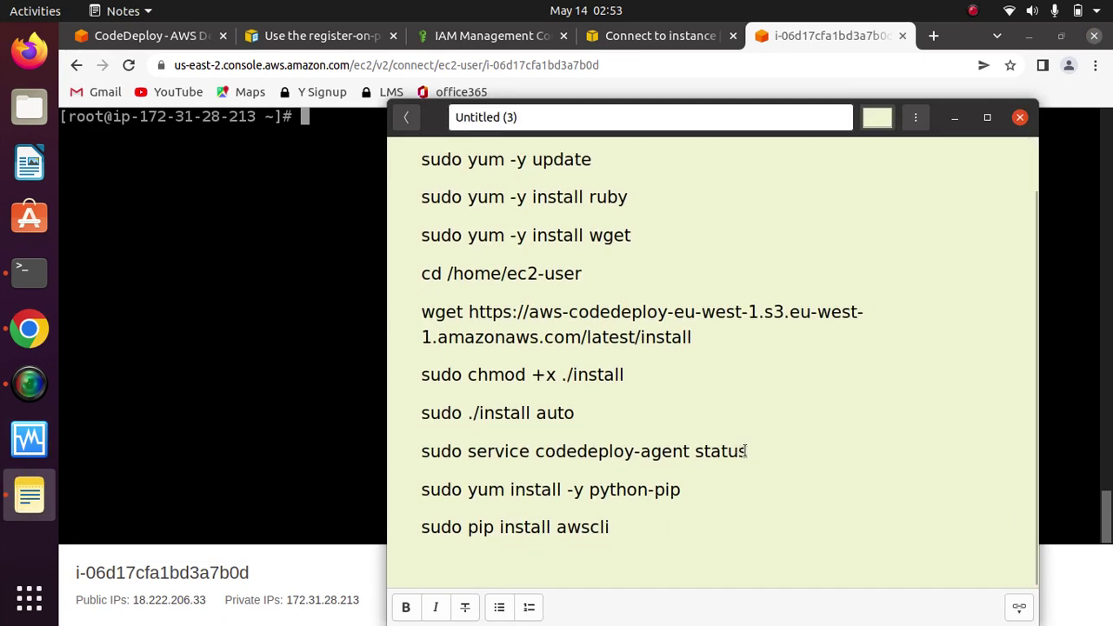
pyautogui.moveTo(746, 451); pyautogui.dragTo(415, 449)
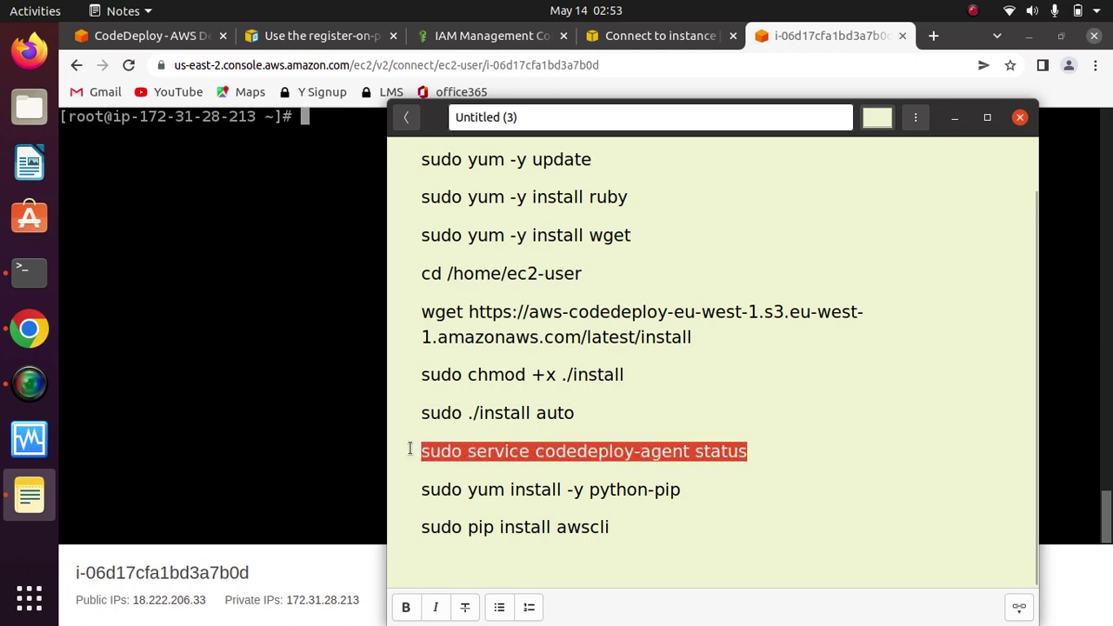
pyautogui.rightClick(544, 449)
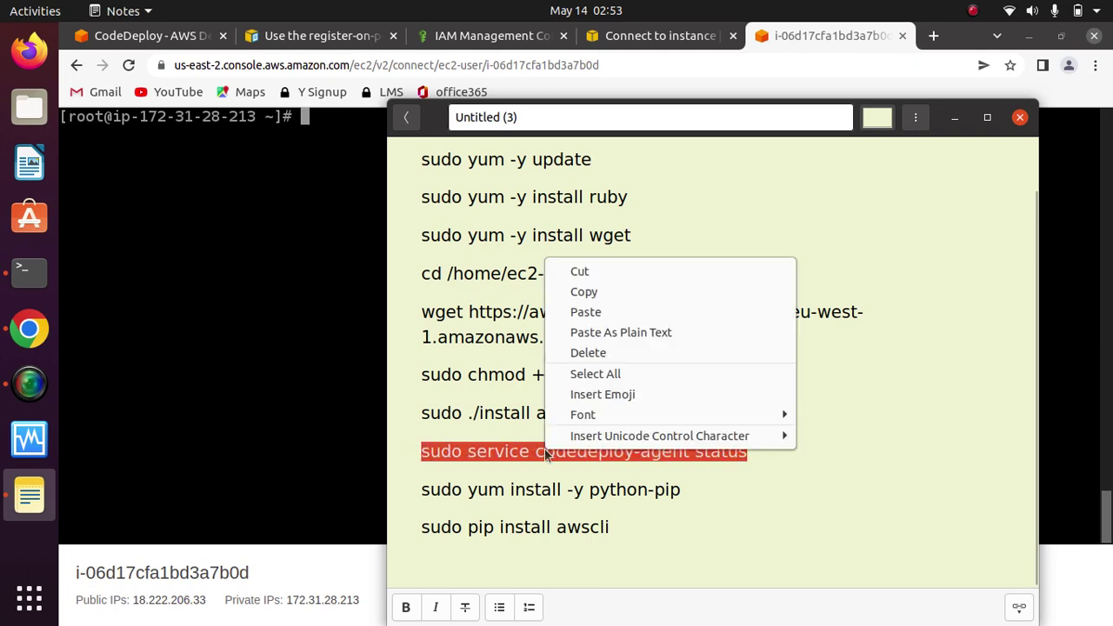
pyautogui.click(587, 293)
# Step: Run sudo service codedeploy-agent status and confirm the agent runs as PID 6862
pyautogui.click(954, 116)
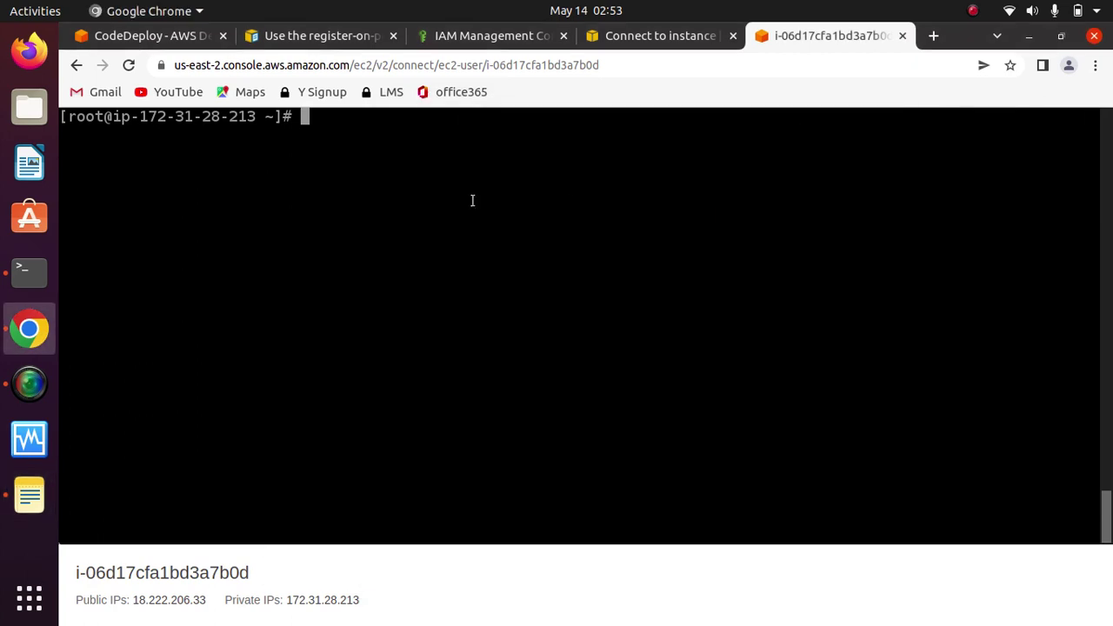
pyautogui.hotkey('ctrl', 'v')
pyautogui.press('Return')
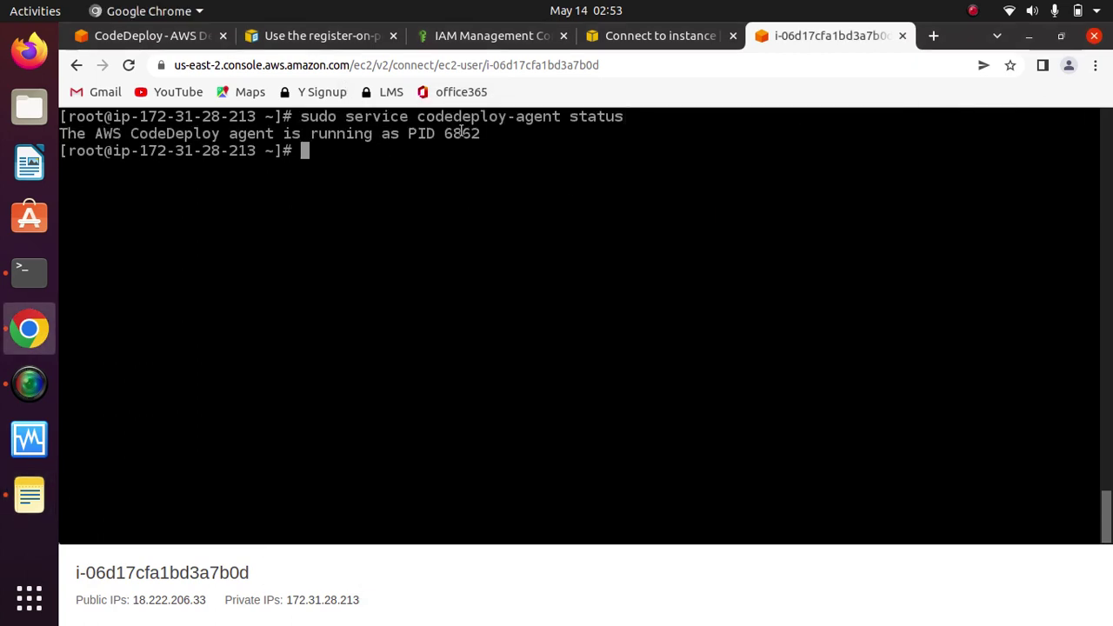
pyautogui.moveTo(492, 131); pyautogui.dragTo(96, 133)
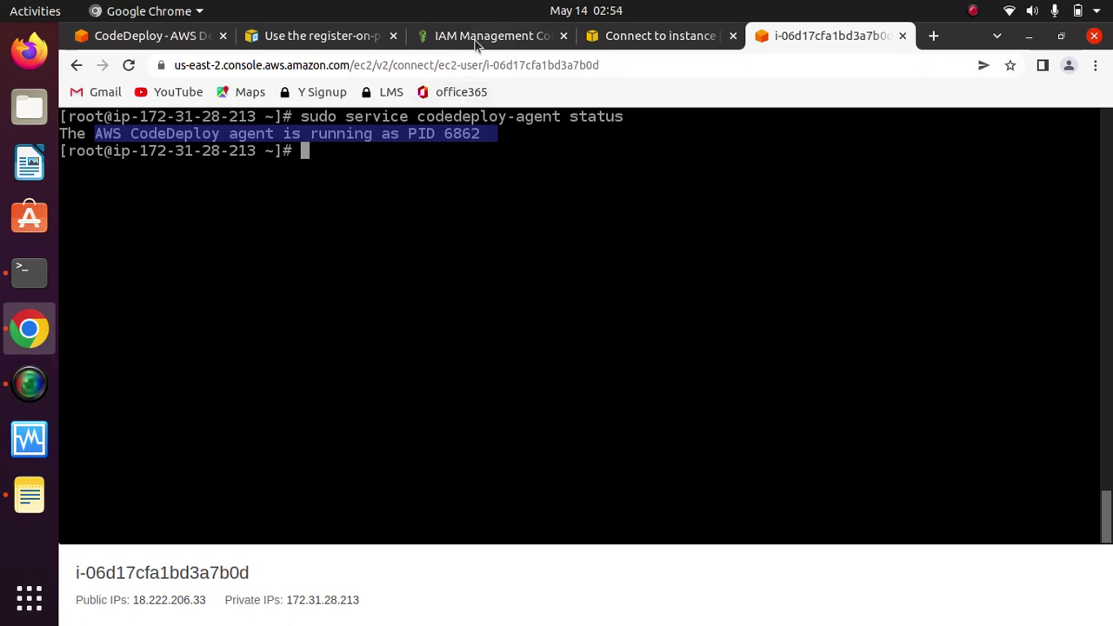
pyautogui.click(318, 35)
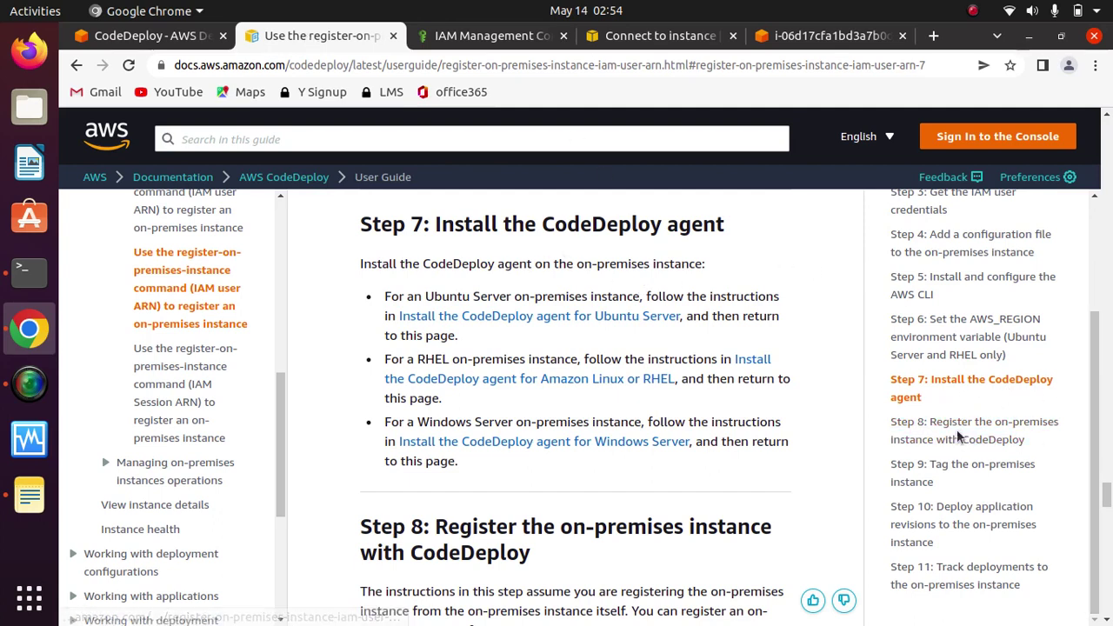
# Step: Read Step 8's register-on-premises-instance command, scrolling down to the Step 9 tagging section
pyautogui.click(929, 429)
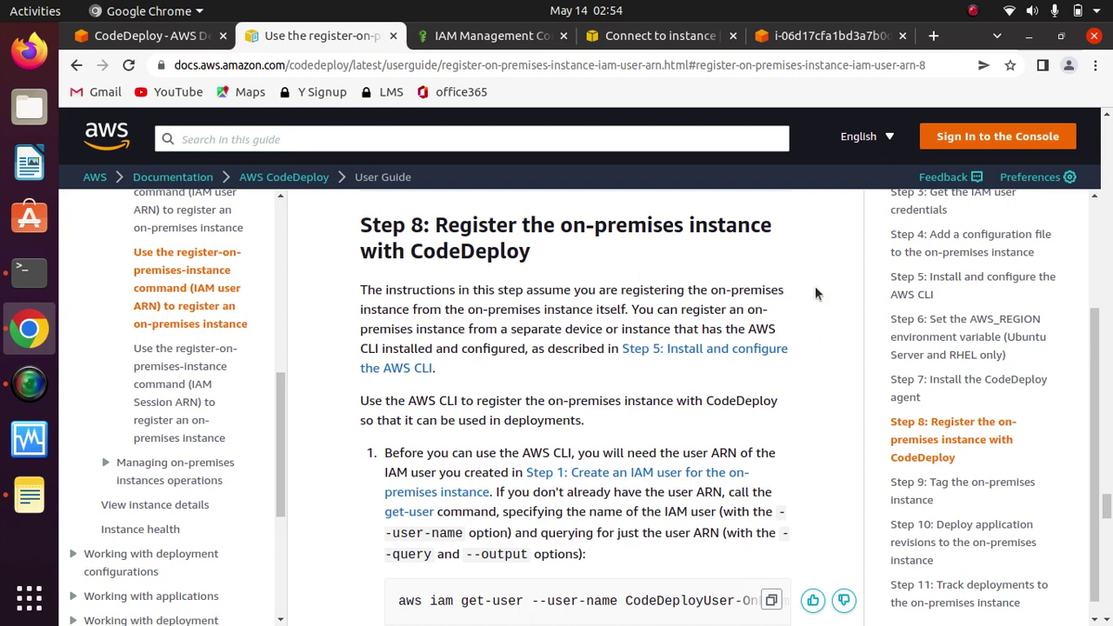
pyautogui.scroll(-1, 815, 293)
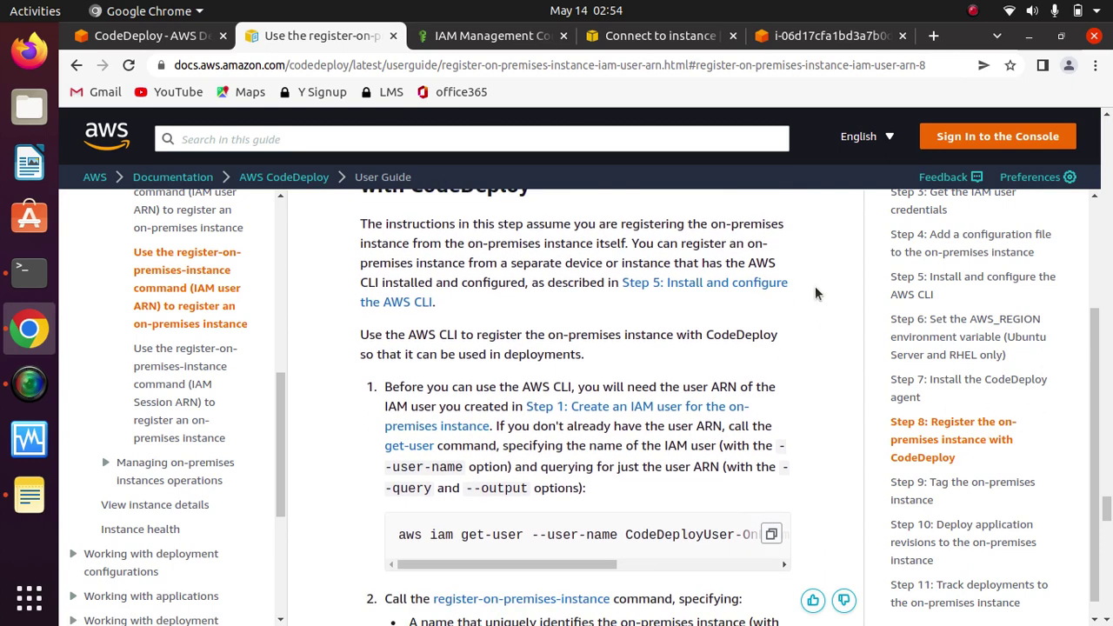
pyautogui.scroll(-3, 816, 293)
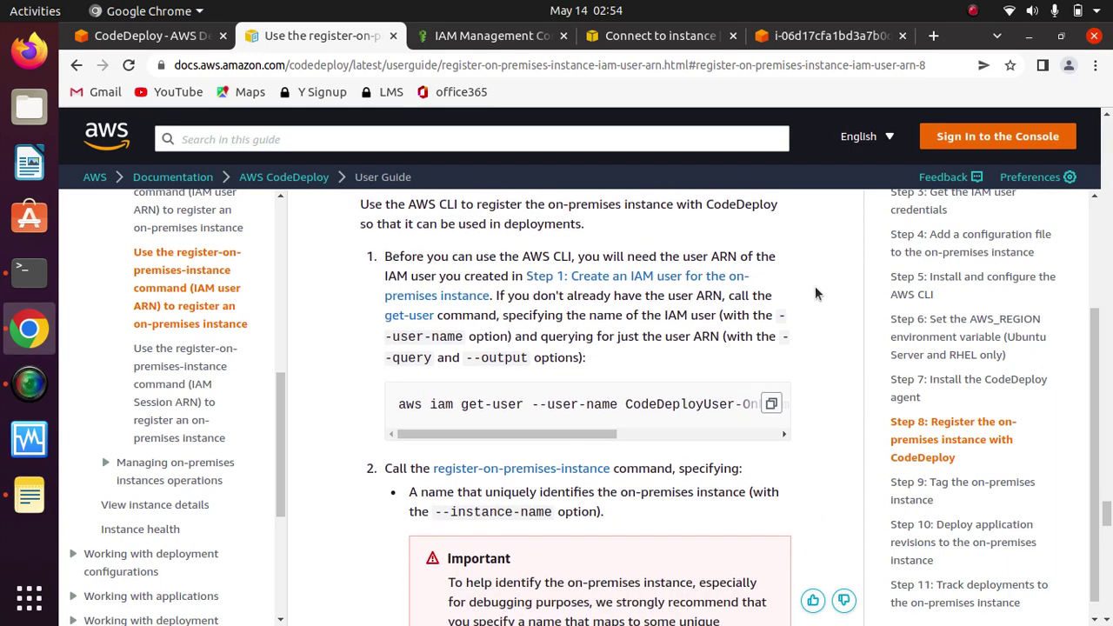
pyautogui.scroll(-6, 814, 293)
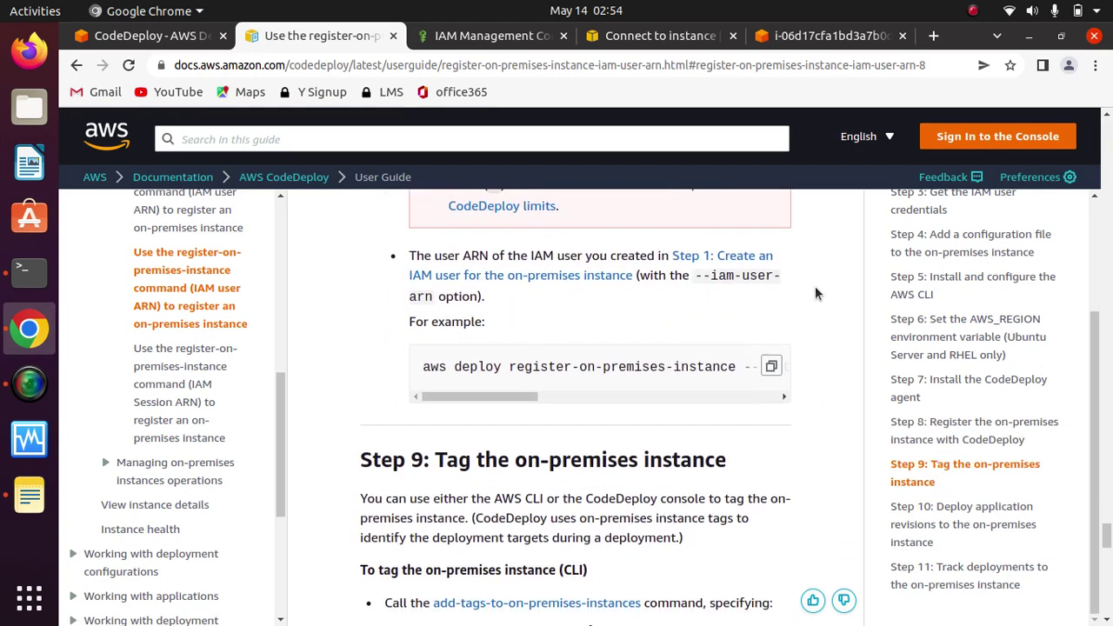
pyautogui.moveTo(464, 402); pyautogui.dragTo(387, 398)
# Step: Clear the local terminal and change into the Demo folder
pyautogui.click(29, 271)
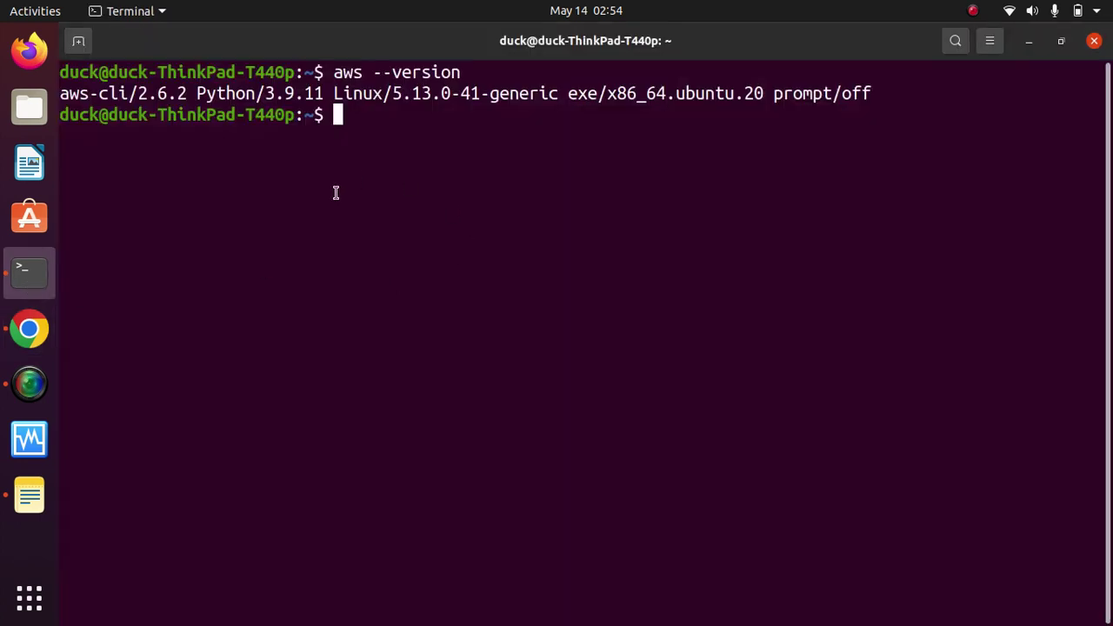
pyautogui.write('clear')
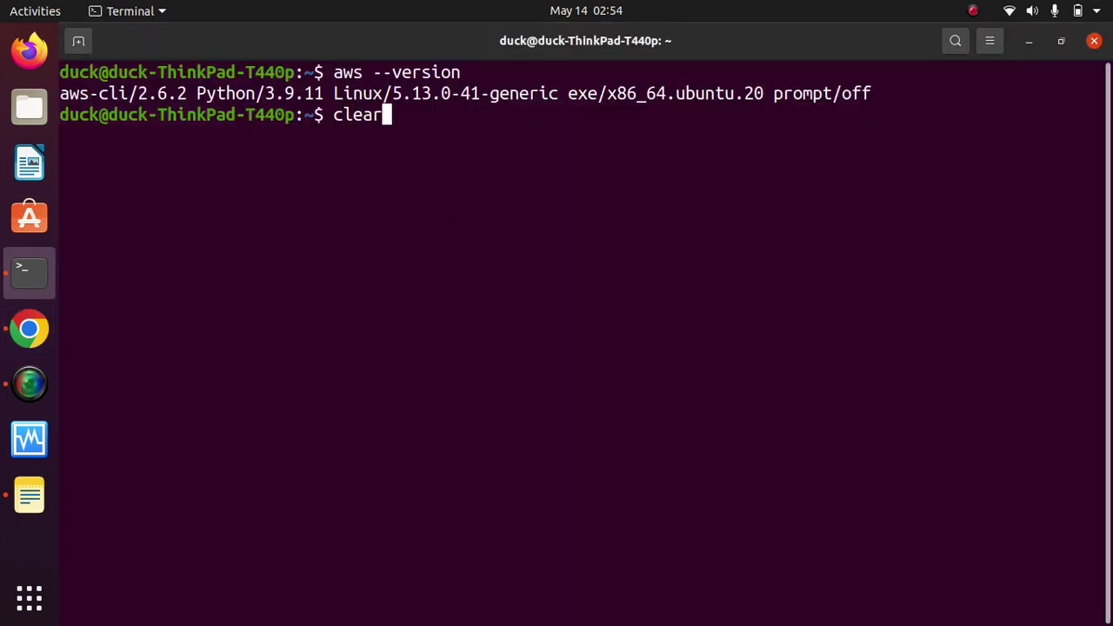
pyautogui.press('Return')
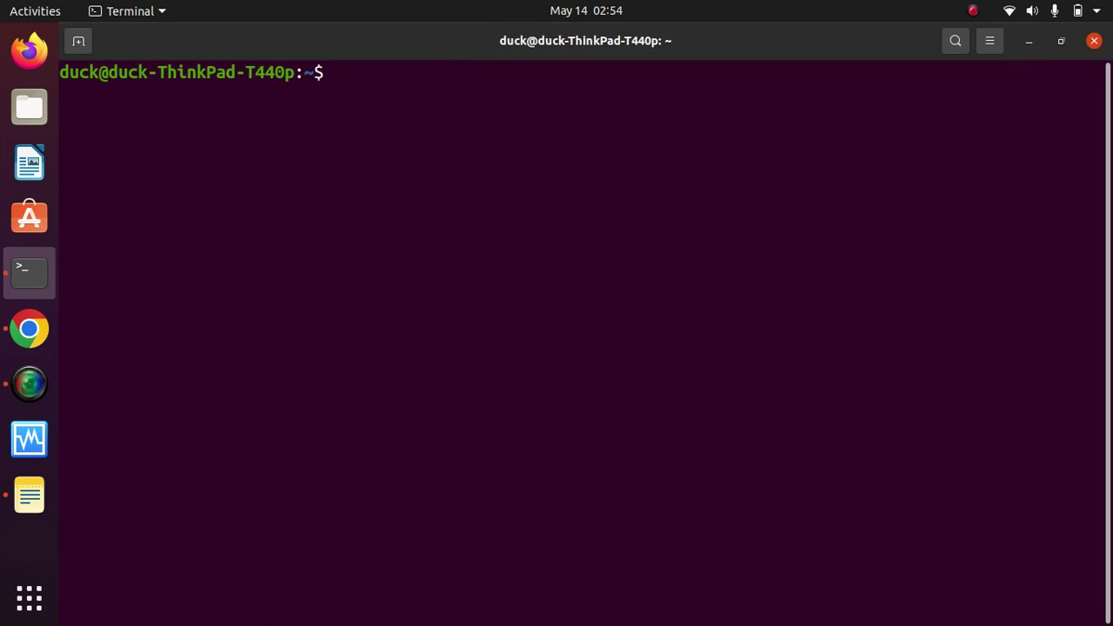
pyautogui.write('cd Dem')
pyautogui.press('Tab')
pyautogui.press('Return')
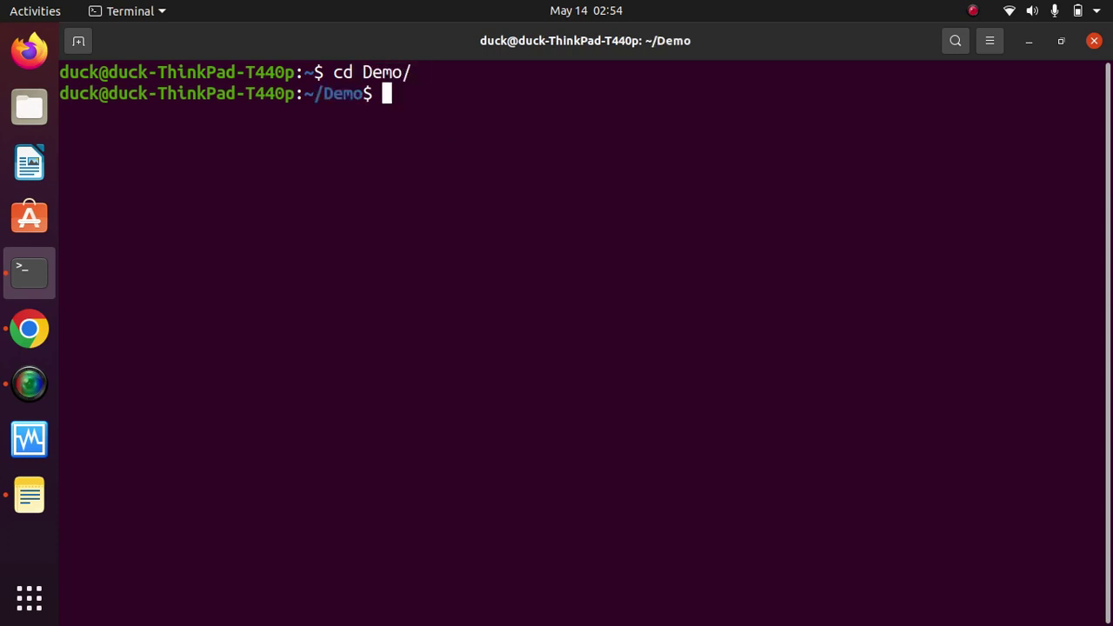
# Step: List the Demo folder's files (appspec.yml, index.html, LICENSE.txt, scripts), then clear the screen
pyautogui.write('ls')
pyautogui.press('Return')
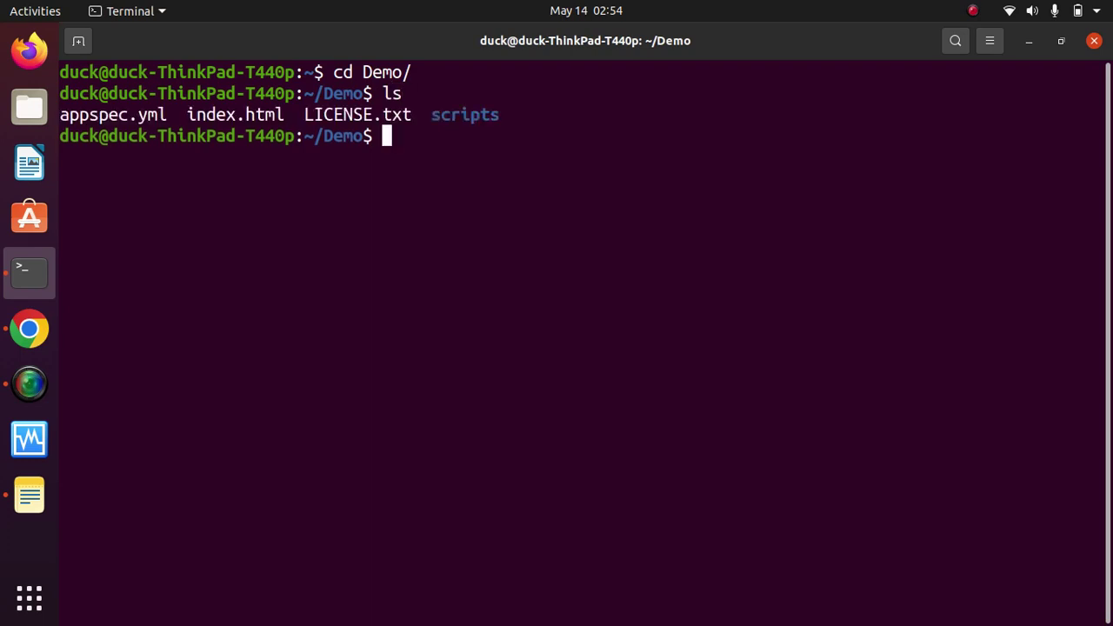
pyautogui.write('clear')
pyautogui.press('Return')
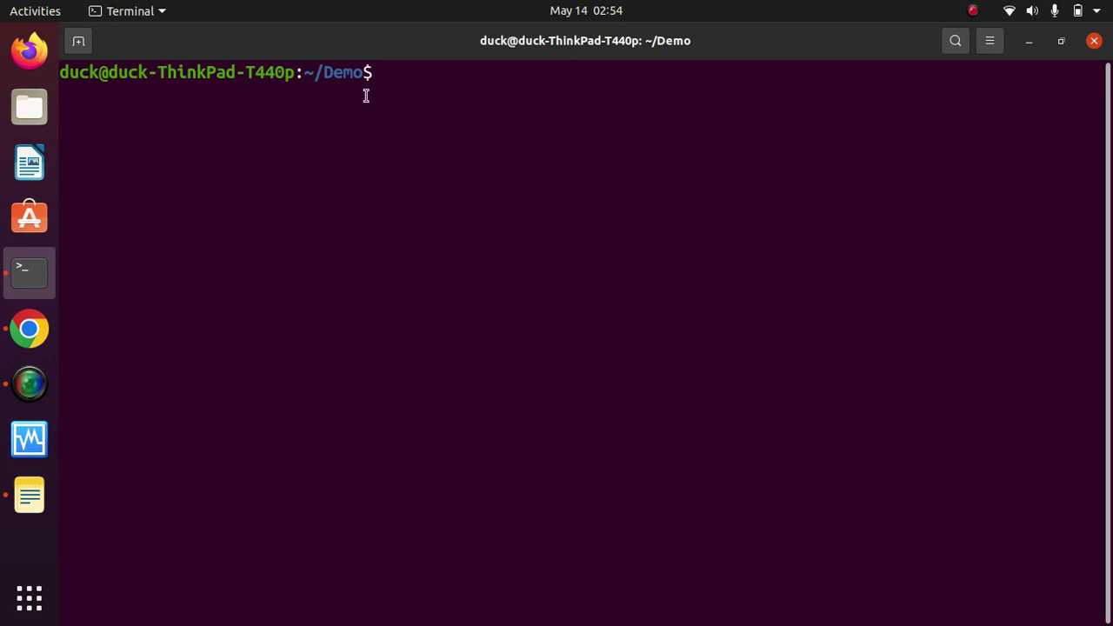
# Step: Paste the register-on-premises-instance command for AssetTag12010298EX and erase its example user ARN
pyautogui.rightClick(424, 115)
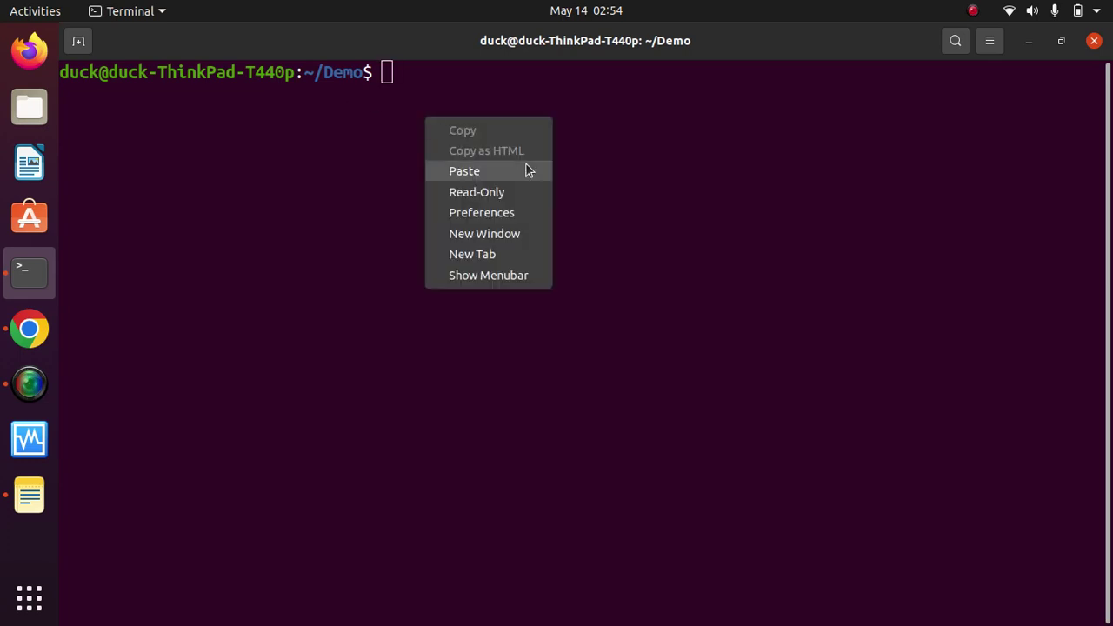
pyautogui.click(467, 169)
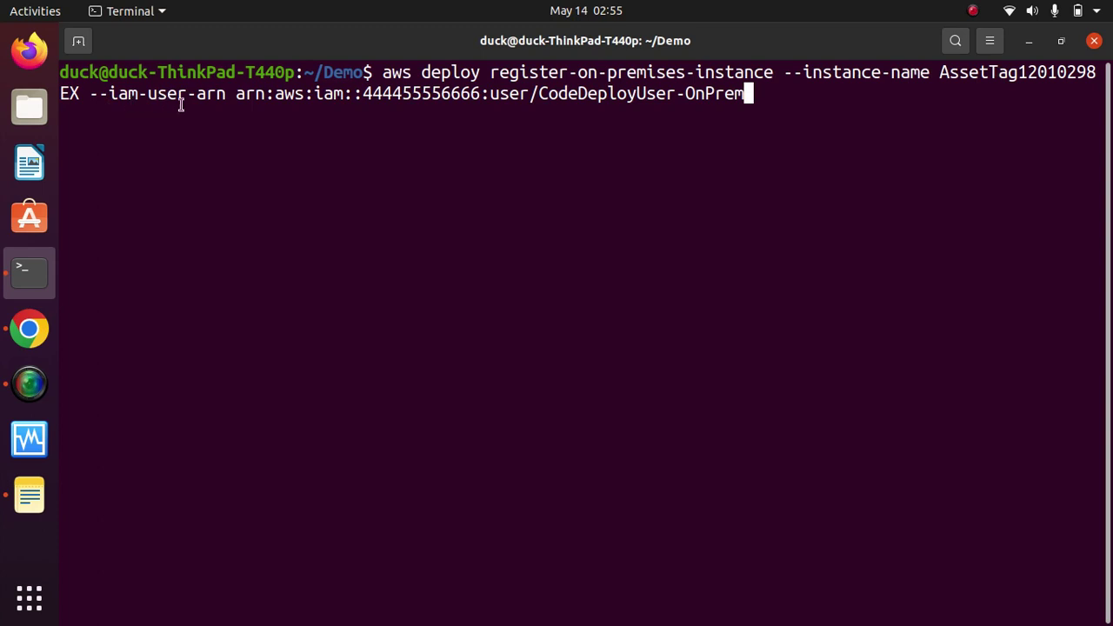
pyautogui.press('BackSpace')
pyautogui.press('BackSpace')
pyautogui.press('BackSpace')
pyautogui.press('BackSpace')
pyautogui.press('BackSpace')
pyautogui.press('BackSpace')
pyautogui.press('BackSpace')
pyautogui.press('BackSpace')
pyautogui.press('BackSpace')
pyautogui.press('BackSpace')
pyautogui.press('BackSpace')
pyautogui.press('BackSpace')
pyautogui.press('BackSpace')
pyautogui.press('BackSpace')
pyautogui.press('BackSpace')
pyautogui.press('BackSpace')
pyautogui.press('BackSpace')
pyautogui.press('BackSpace')
pyautogui.press('BackSpace')
pyautogui.press('BackSpace')
pyautogui.press('BackSpace')
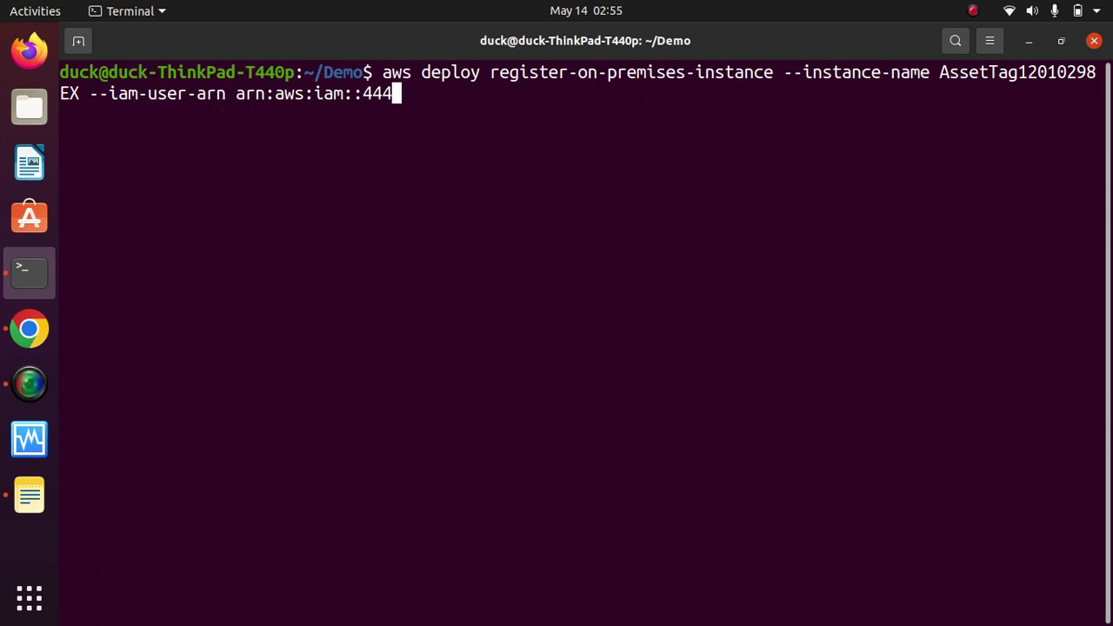
pyautogui.press('BackSpace')
pyautogui.press('BackSpace')
pyautogui.press('BackSpace')
pyautogui.press('BackSpace')
pyautogui.press('BackSpace')
pyautogui.press('BackSpace')
pyautogui.press('BackSpace')
pyautogui.press('BackSpace')
pyautogui.press('BackSpace')
pyautogui.press('BackSpace')
pyautogui.press('BackSpace')
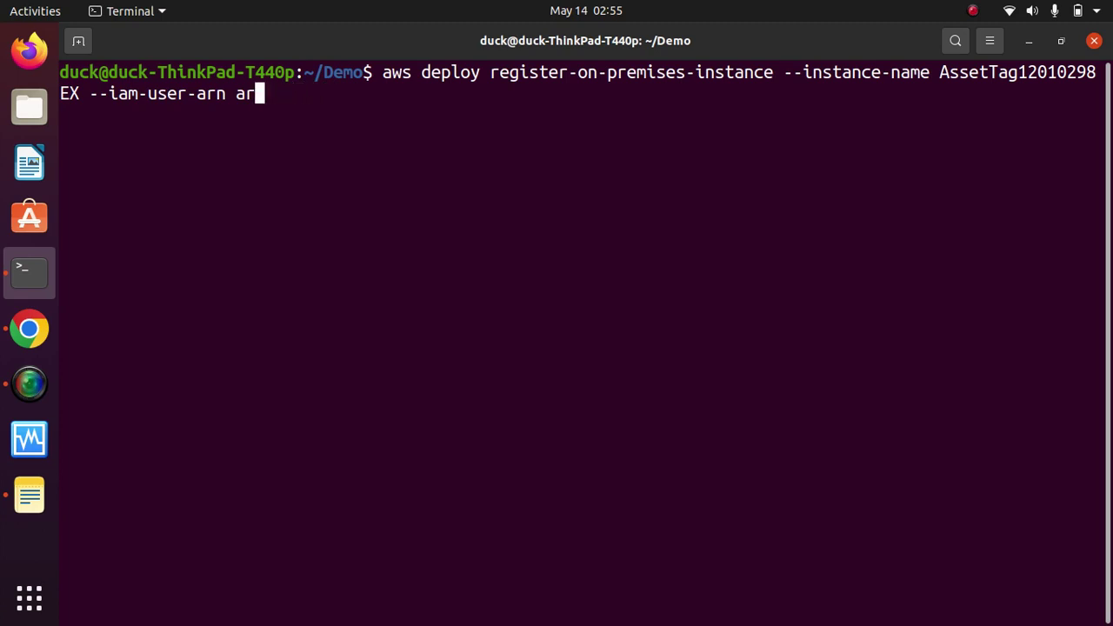
pyautogui.click(28, 335)
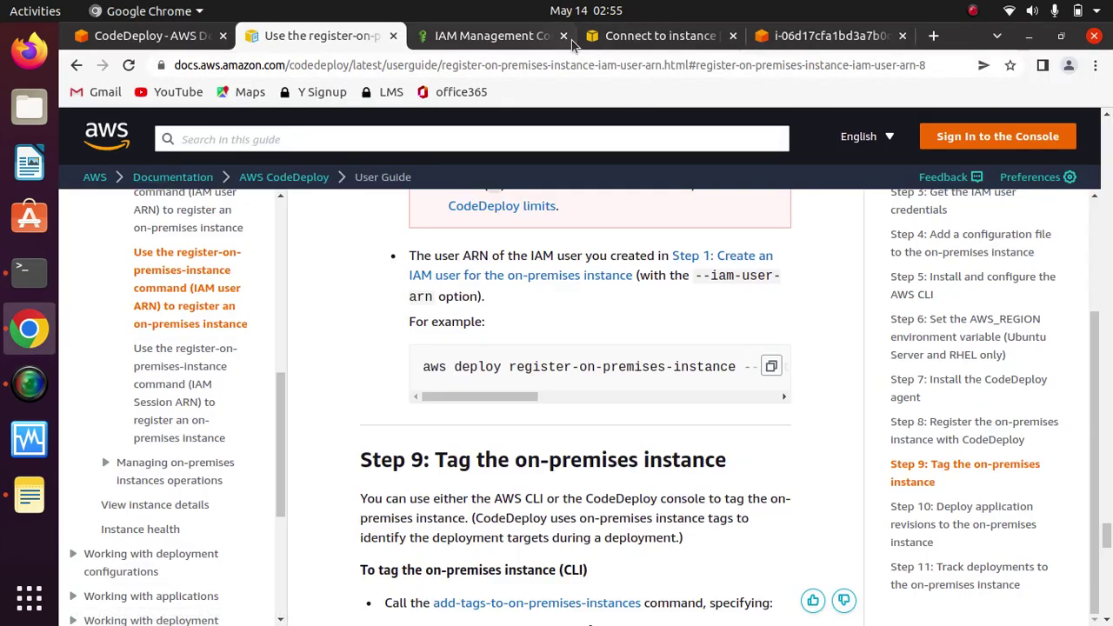
# Step: Look up the CodeDeployUser-OnPrem user's ARN under IAM Users
pyautogui.click(500, 38)
pyautogui.click(111, 306)
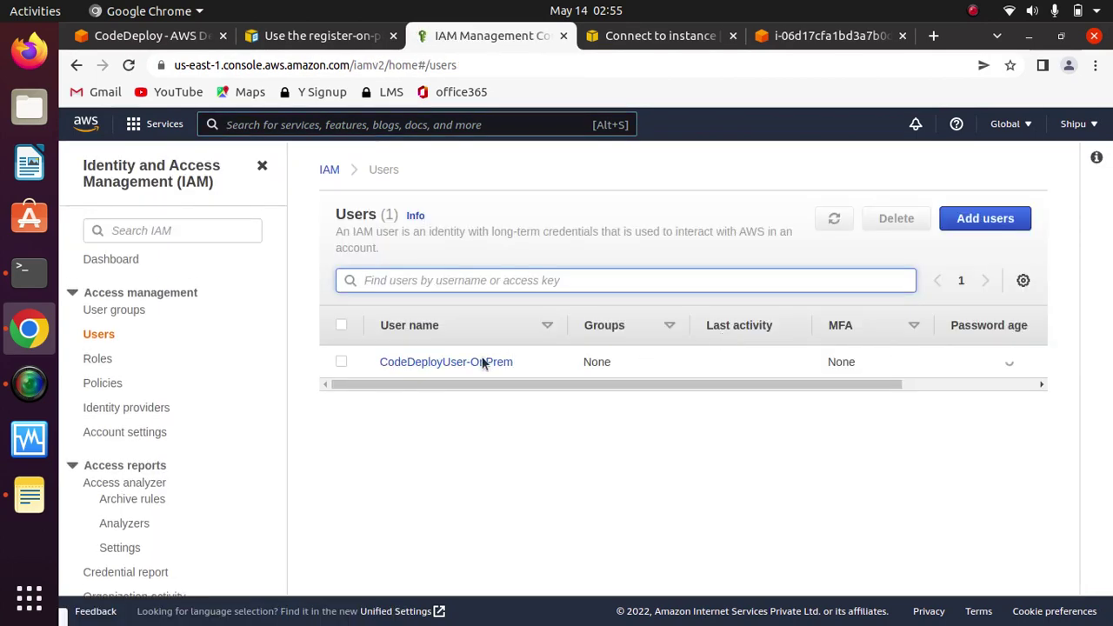
pyautogui.click(469, 364)
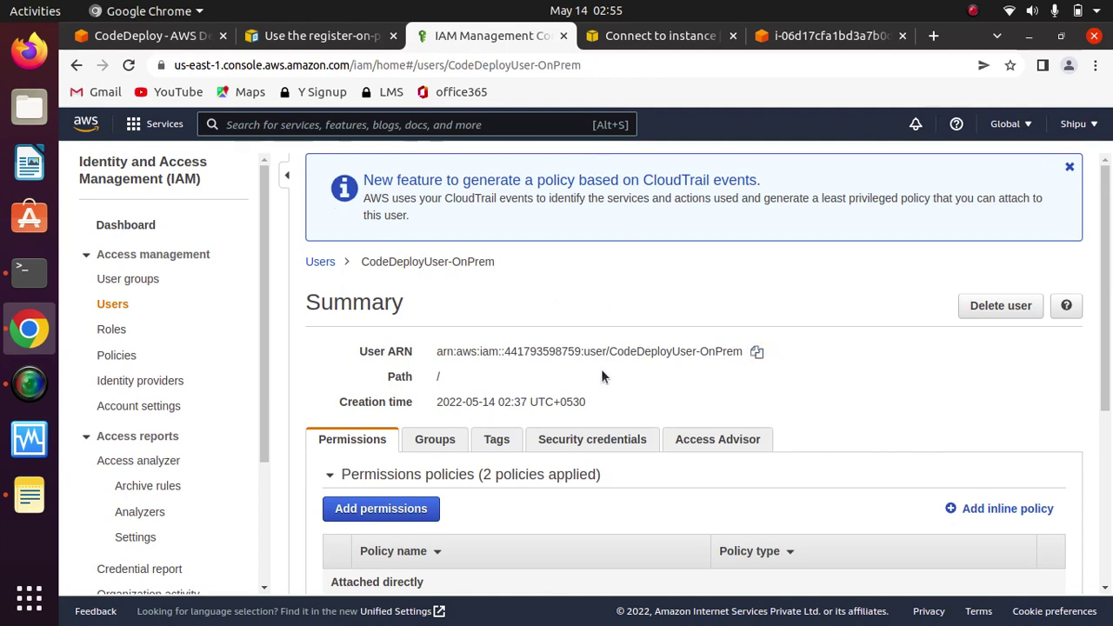
pyautogui.click(28, 275)
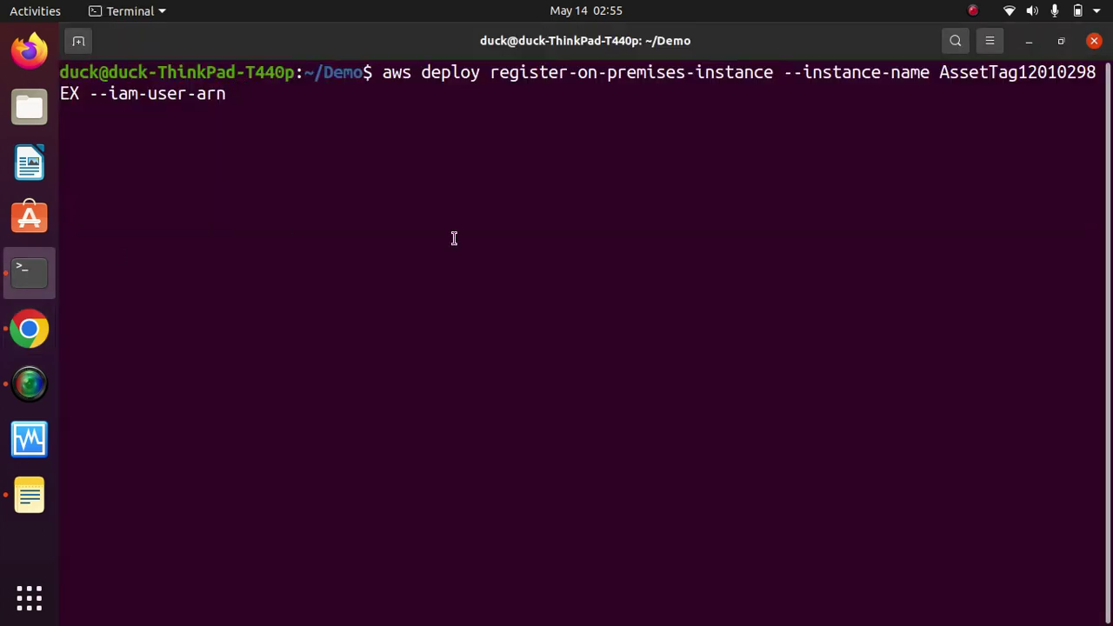
# Step: Paste the CodeDeployUser-OnPrem ARN after --iam-user-arn and run the registration command
pyautogui.rightClick(392, 215)
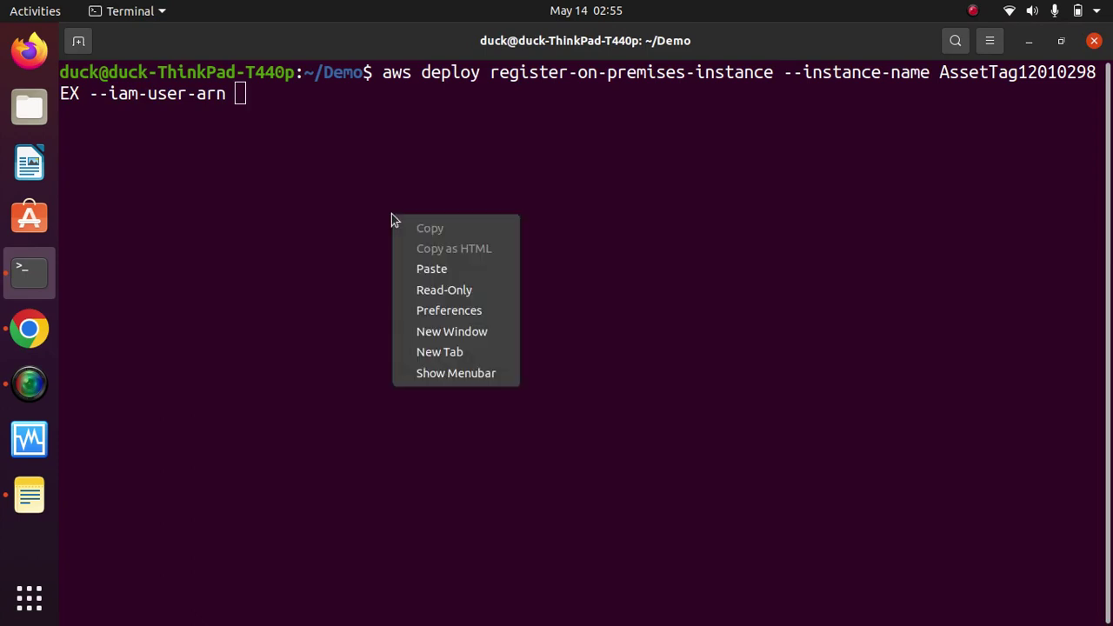
pyautogui.click(454, 270)
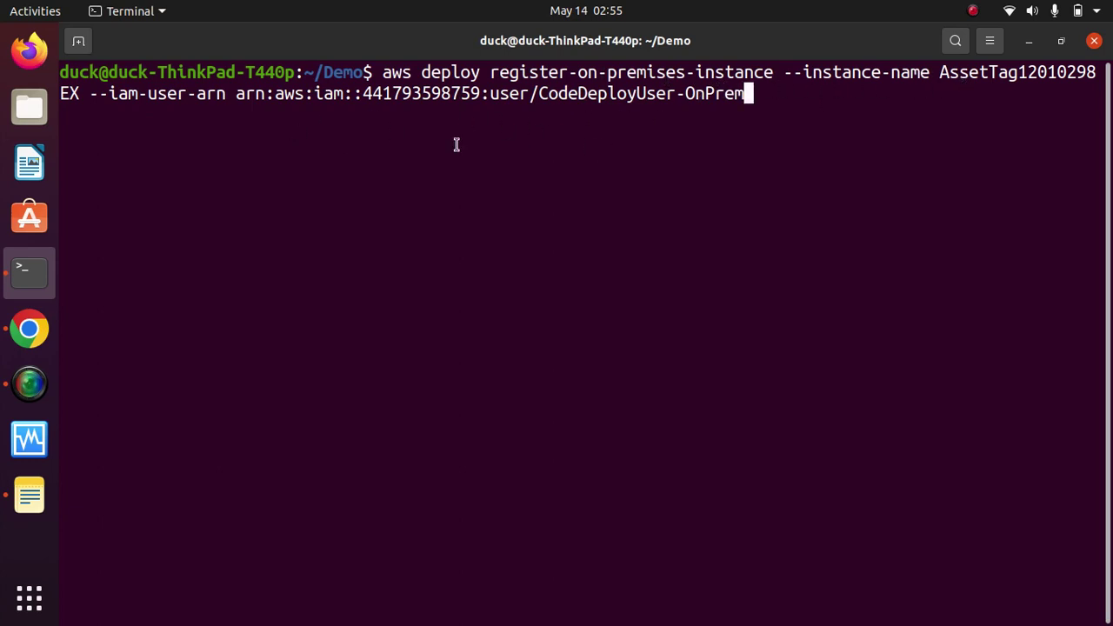
pyautogui.tripleClick(240, 99)
pyautogui.click(479, 117)
pyautogui.tripleClick(539, 102)
pyautogui.click(640, 98)
pyautogui.press('Return')
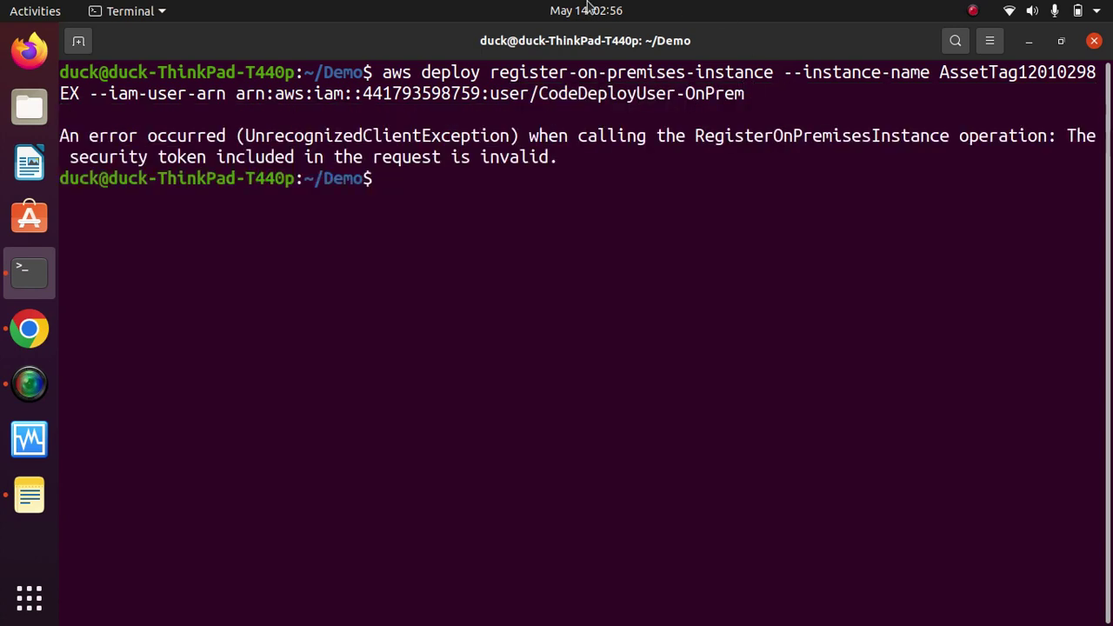
# Step: Review the UnrecognizedClientException invalid security token error, then clear the terminal
pyautogui.tripleClick(185, 137)
pyautogui.click(433, 149)
pyautogui.tripleClick(436, 144)
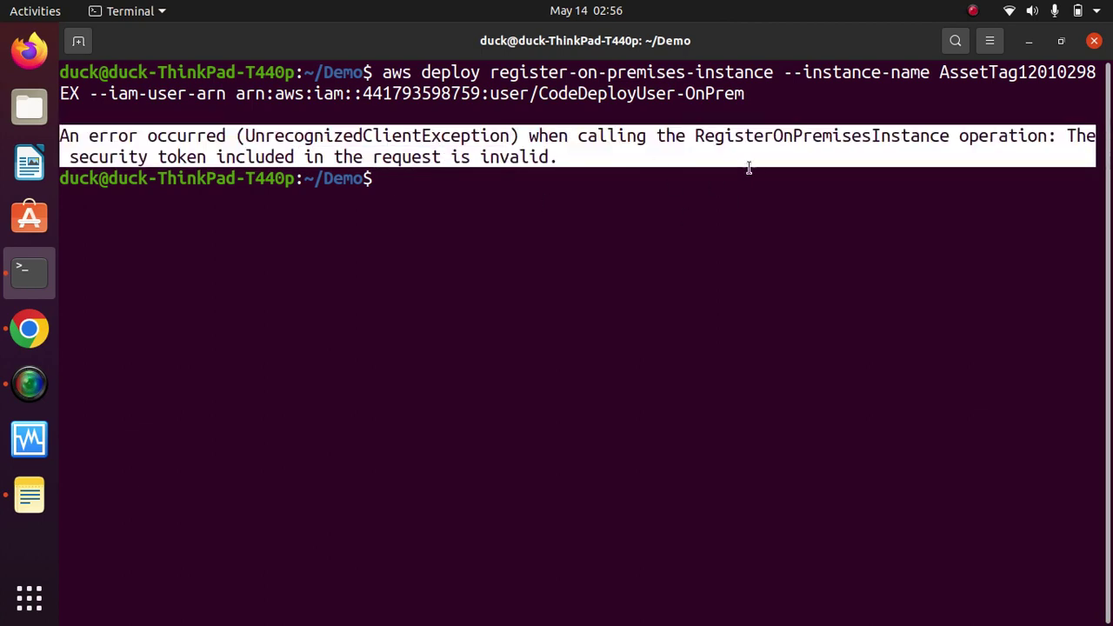
pyautogui.click(549, 191)
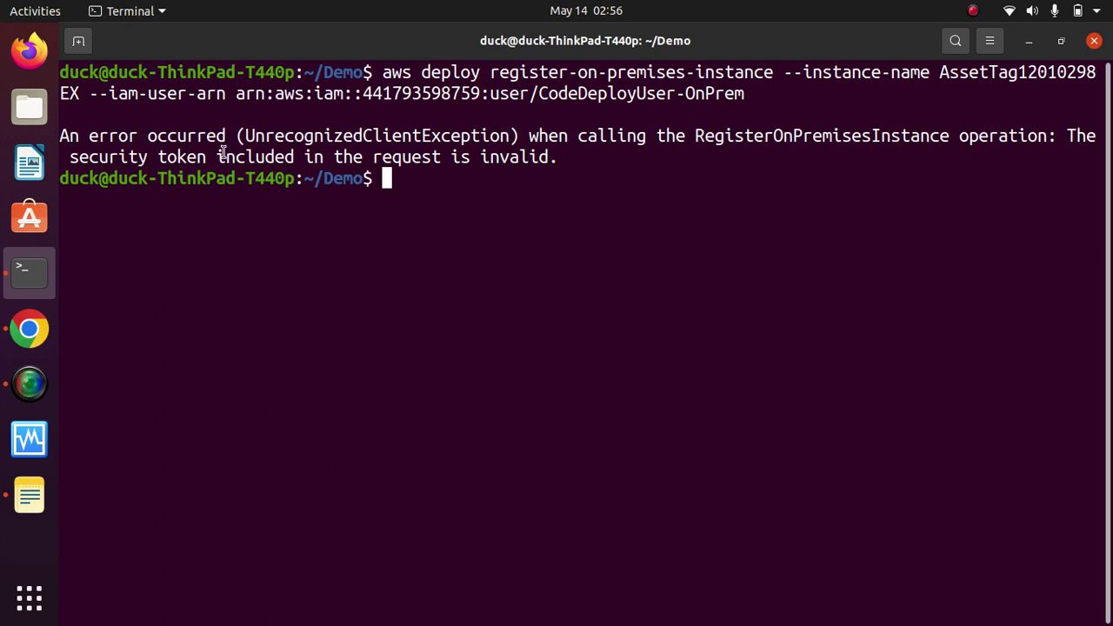
pyautogui.write('clear')
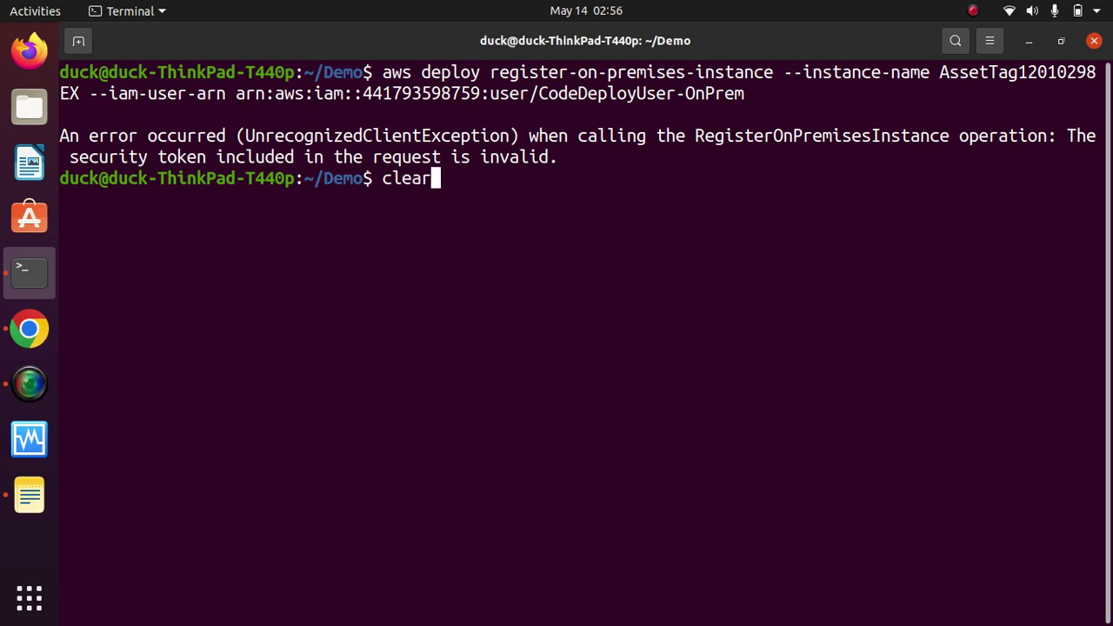
pyautogui.press('Return')
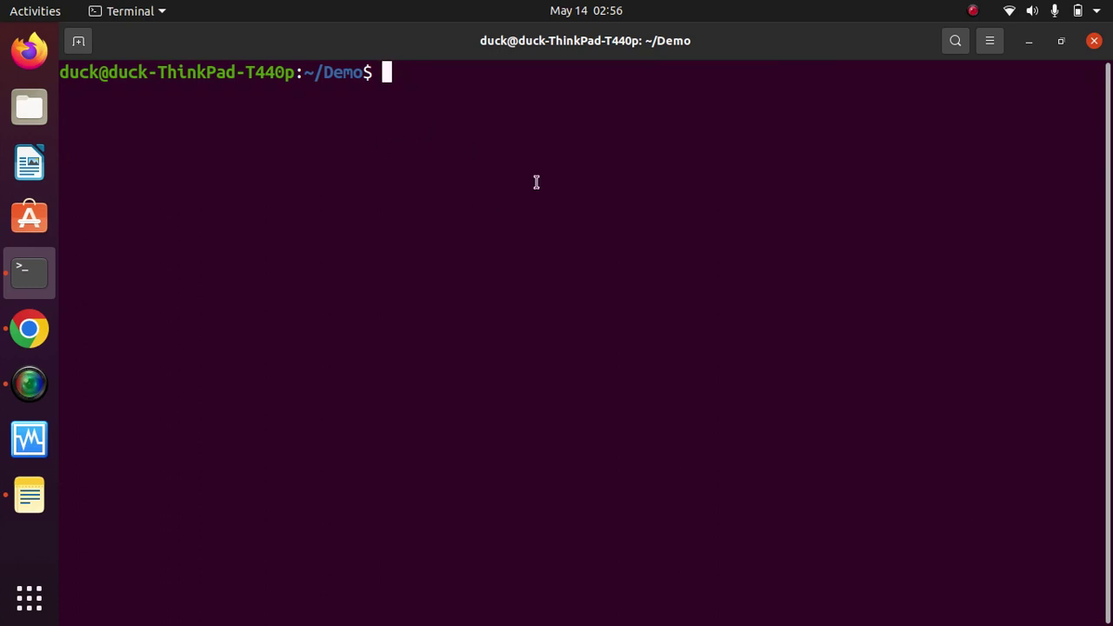
# Step: Start aws configure --profile test and enter the access key ID copied from Notes
pyautogui.write('aws configure --pro')
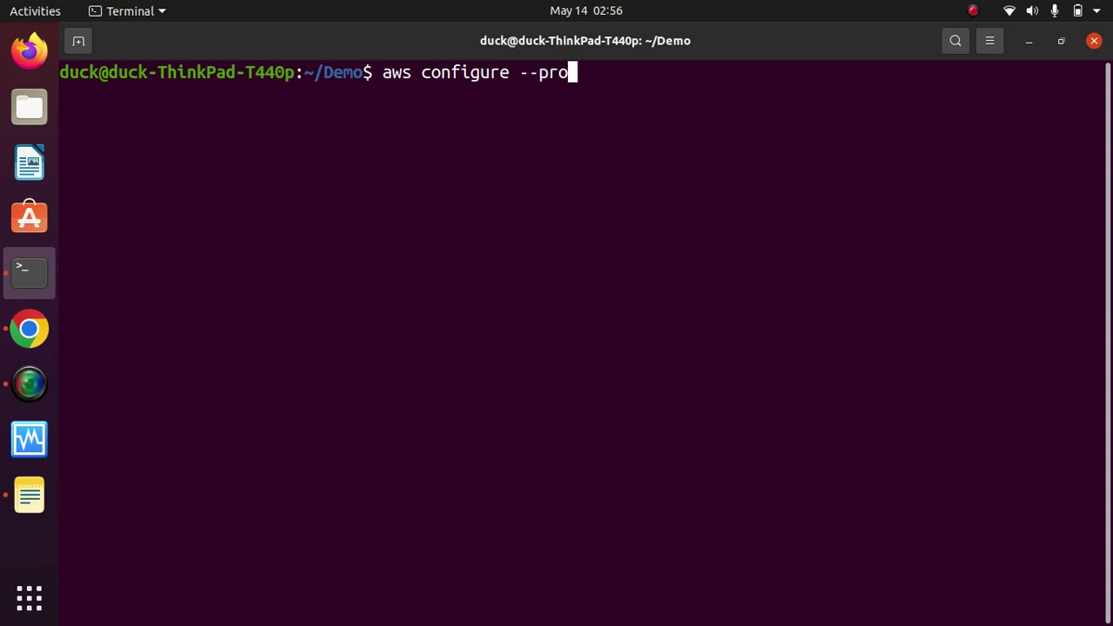
pyautogui.write('file test')
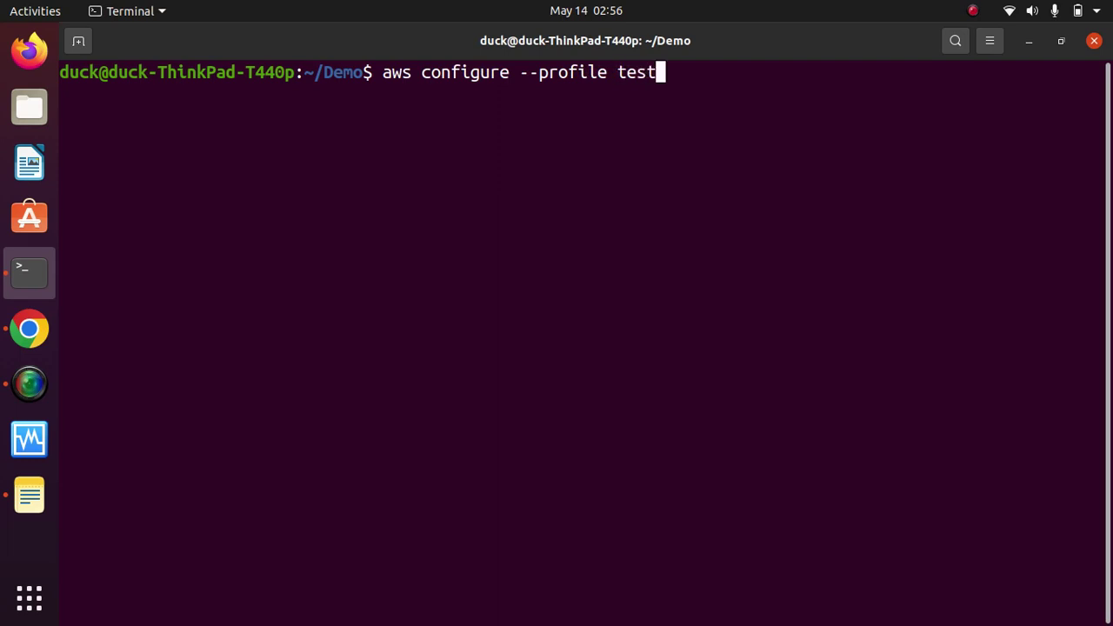
pyautogui.press('Return')
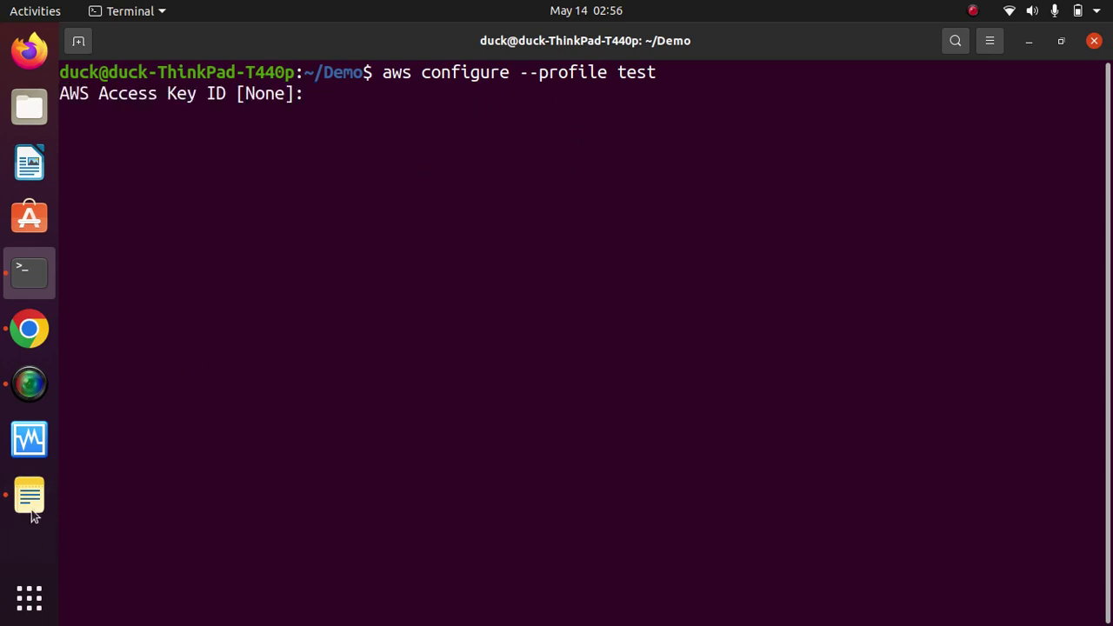
pyautogui.click(28, 494)
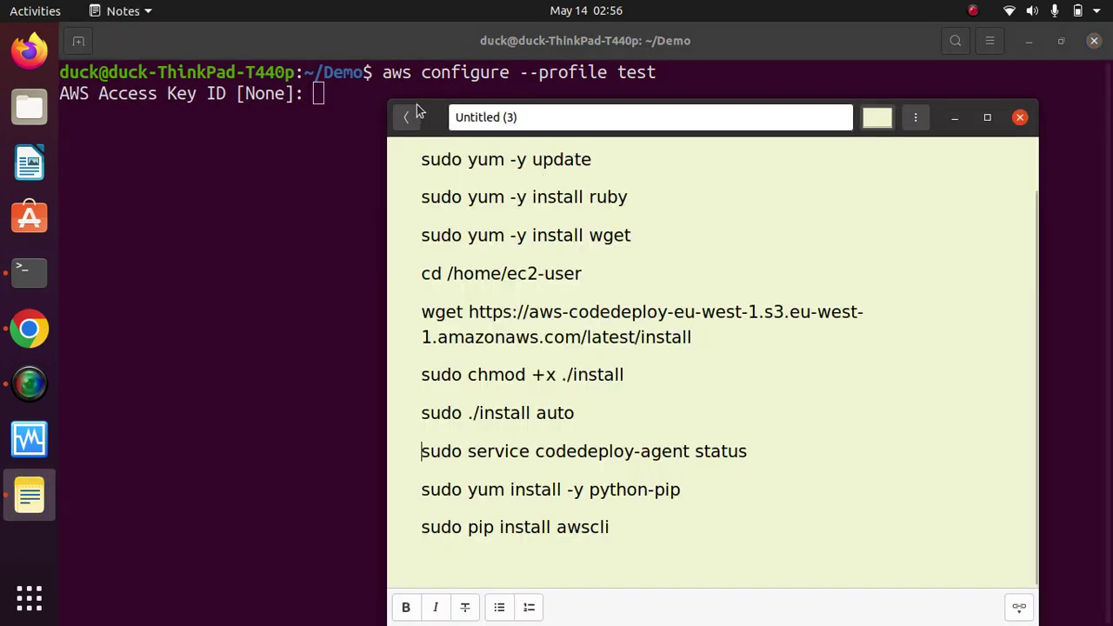
pyautogui.click(406, 116)
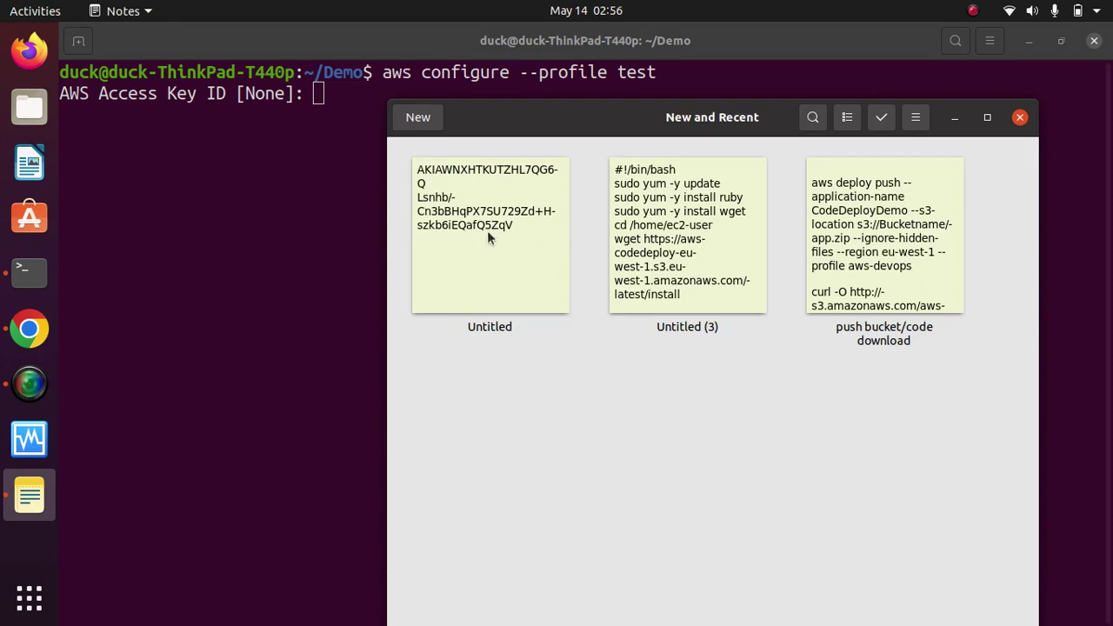
pyautogui.click(487, 230)
pyautogui.doubleClick(567, 167)
pyautogui.rightClick(567, 167)
pyautogui.click(655, 197)
pyautogui.click(954, 116)
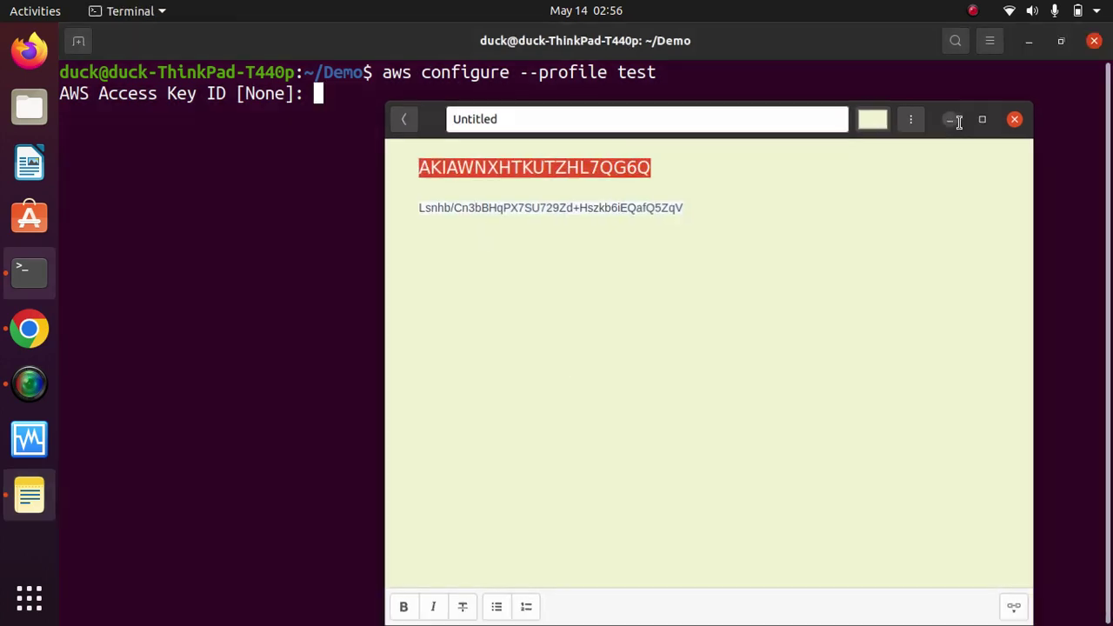
pyautogui.rightClick(607, 160)
pyautogui.click(677, 218)
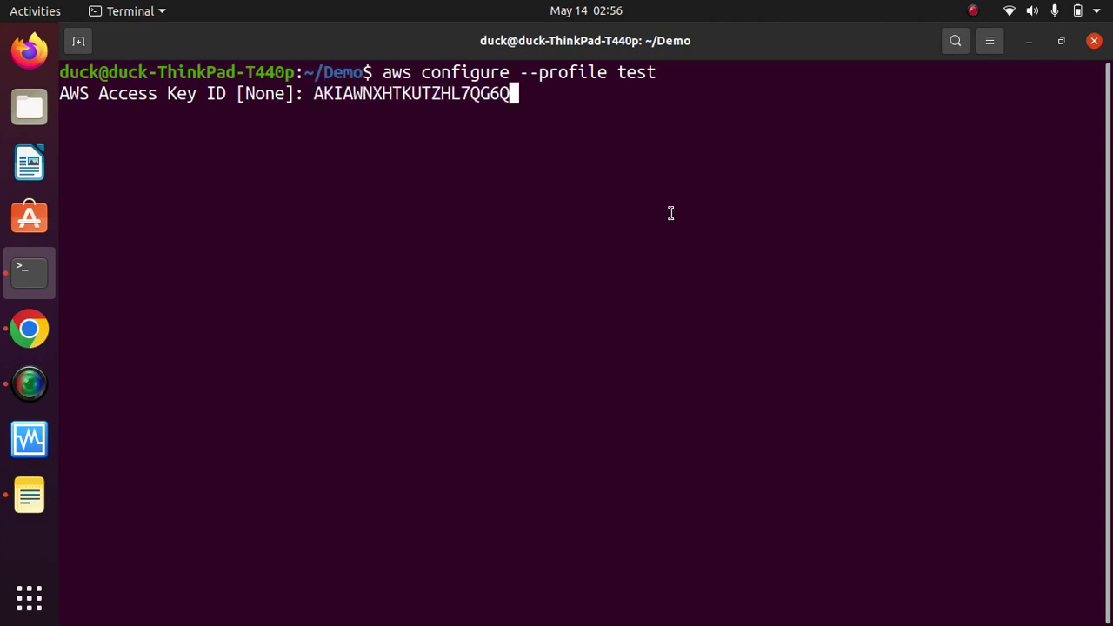
pyautogui.press('Return')
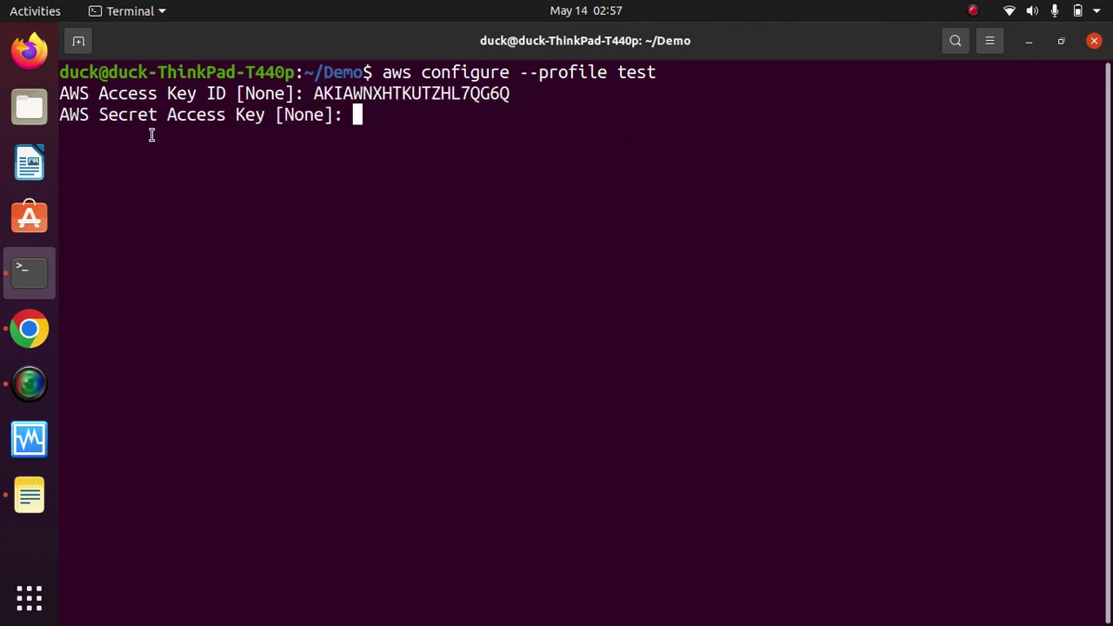
# Step: Enter the secret access key from Notes and type us-east-2 as the region
pyautogui.click(30, 496)
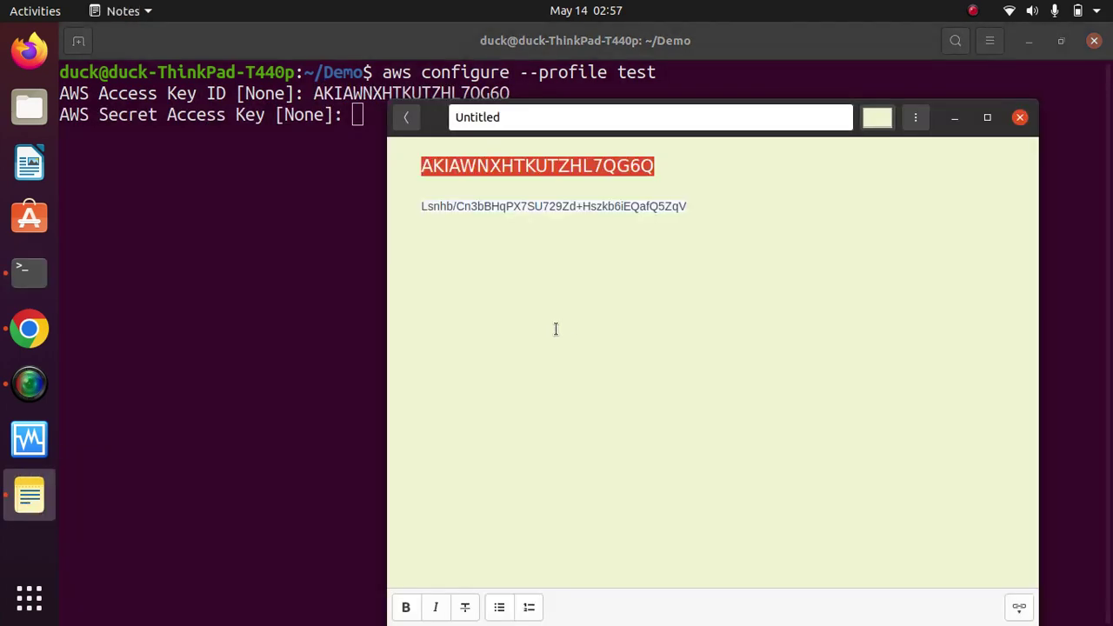
pyautogui.tripleClick(574, 205)
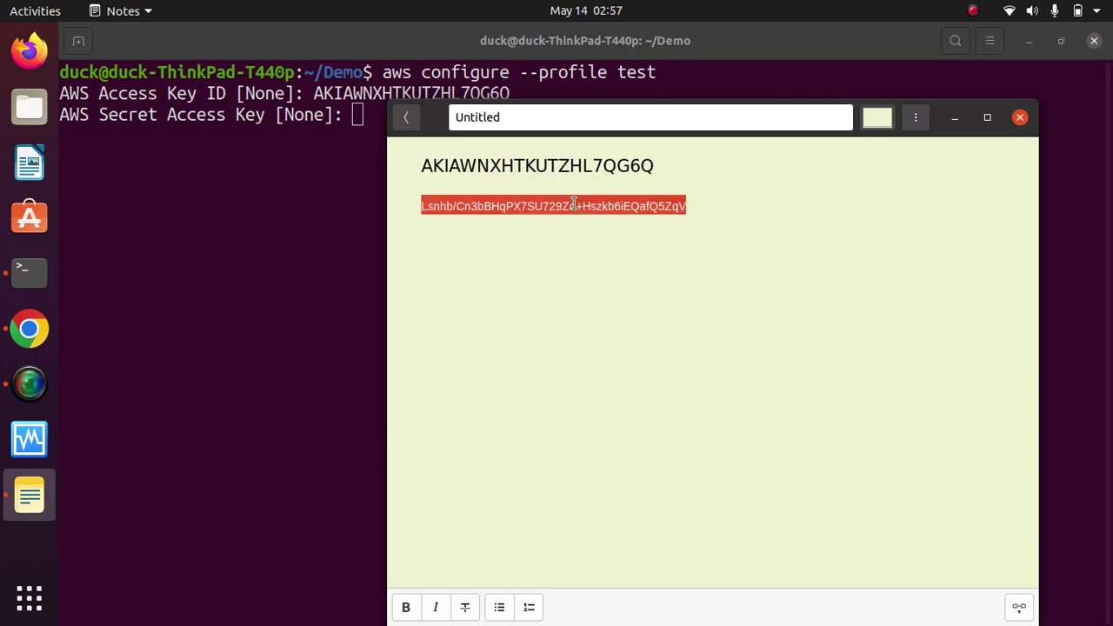
pyautogui.rightClick(574, 206)
pyautogui.click(615, 238)
pyautogui.click(956, 117)
pyautogui.rightClick(698, 184)
pyautogui.click(778, 238)
pyautogui.press('Return')
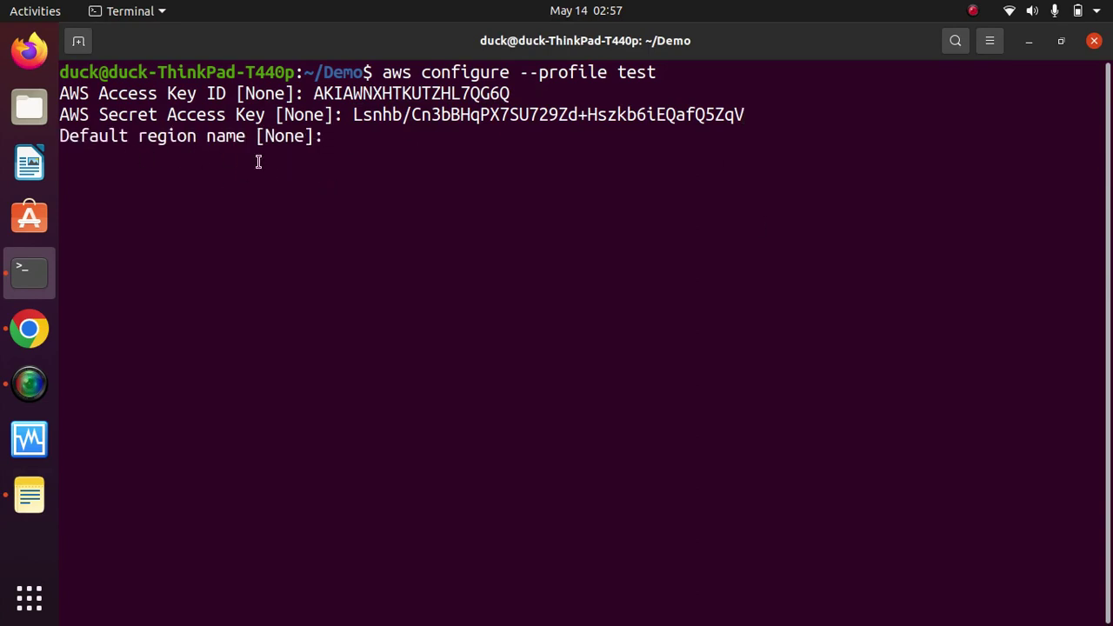
pyautogui.write('us-east')
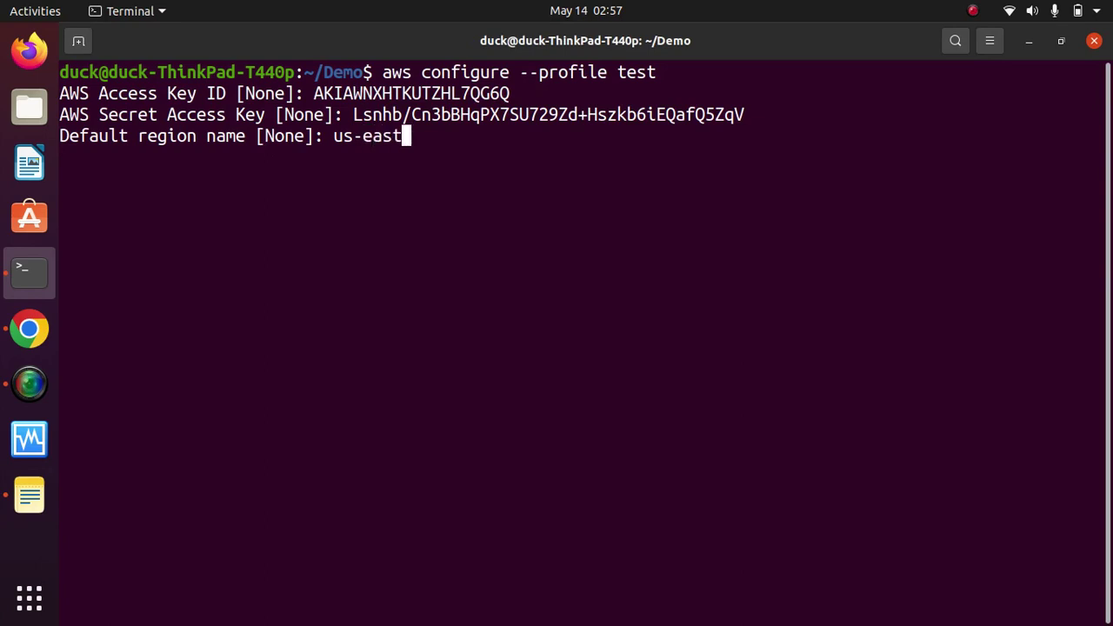
pyautogui.write('-2')
# Step: Confirm the CodeDeploy console region stays on US East (Ohio)
pyautogui.click(28, 329)
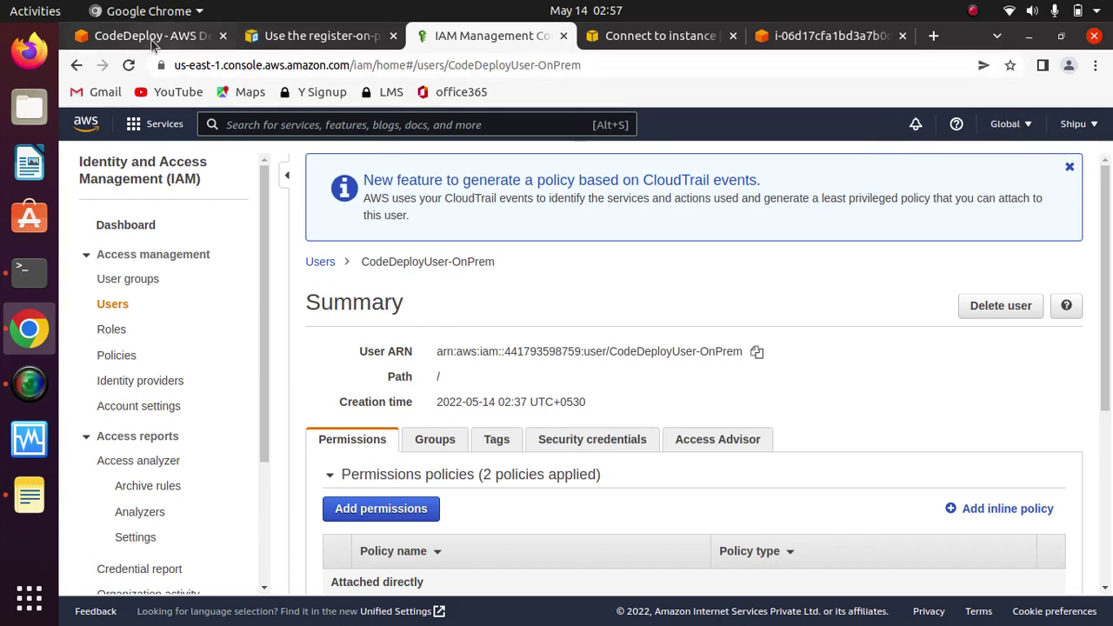
pyautogui.click(155, 38)
pyautogui.click(1012, 124)
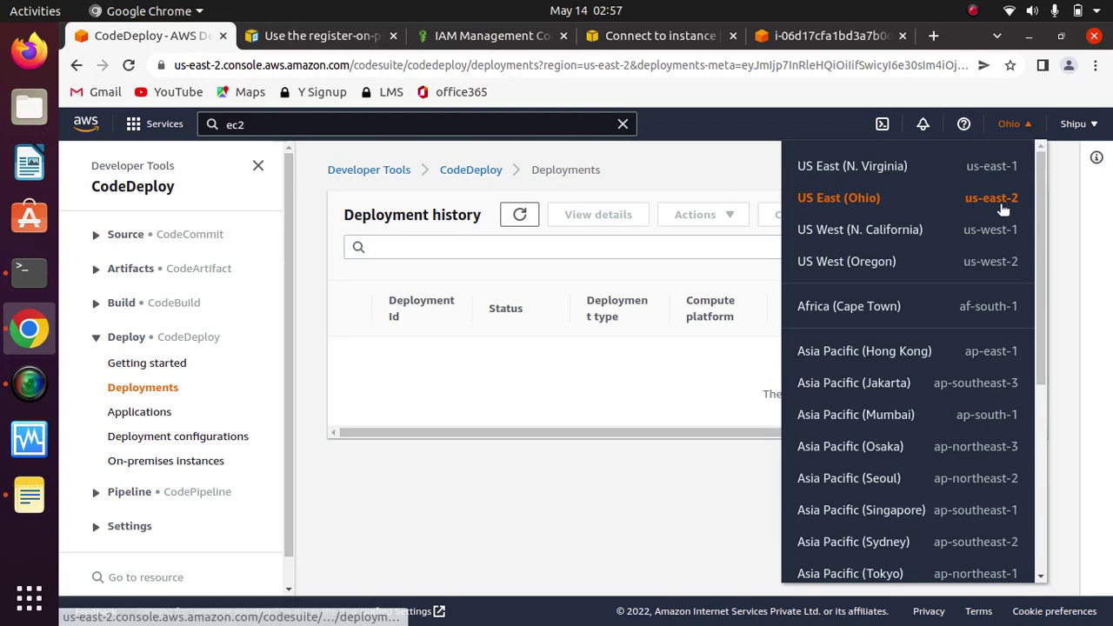
pyautogui.click(483, 469)
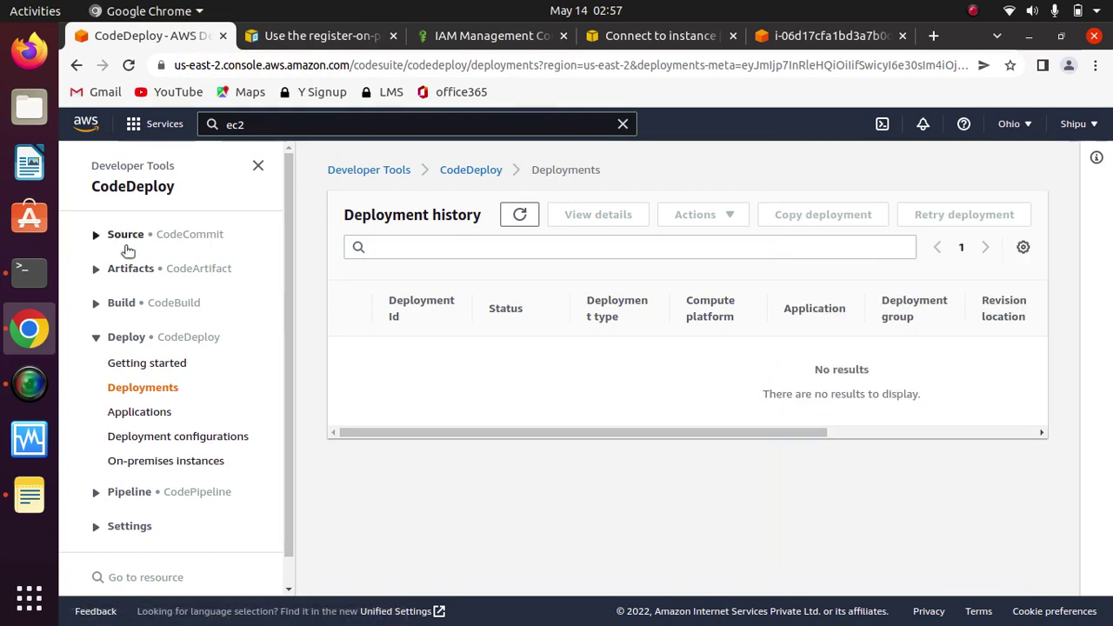
pyautogui.click(29, 273)
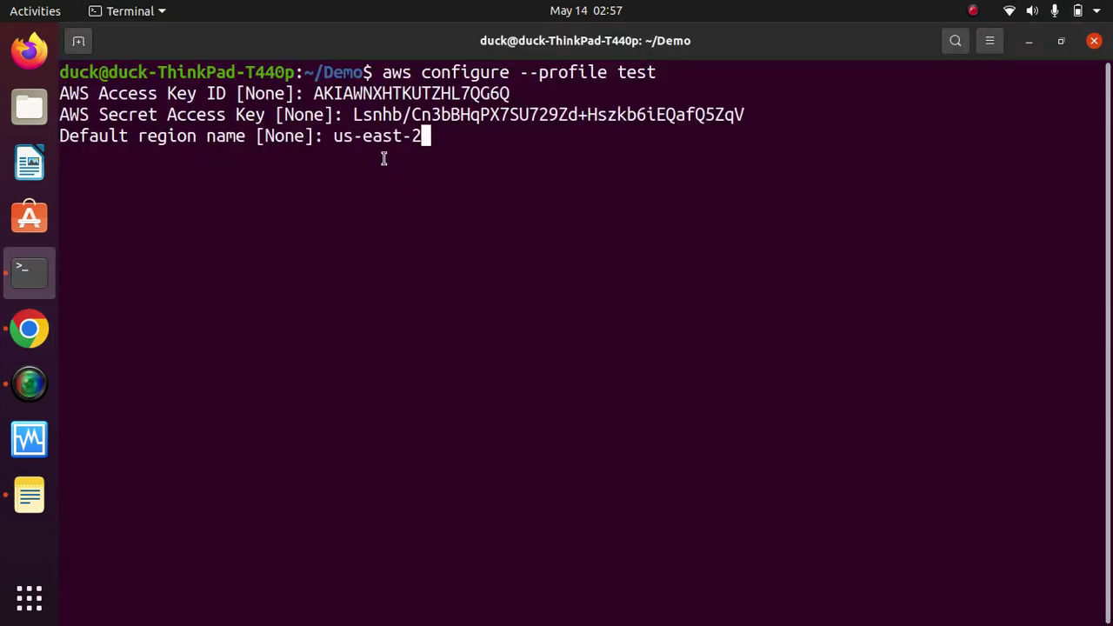
# Step: Accept us-east-2 as region, set json output for the test profile, and clear the screen
pyautogui.press('Return')
pyautogui.write('json')
pyautogui.press('Return')
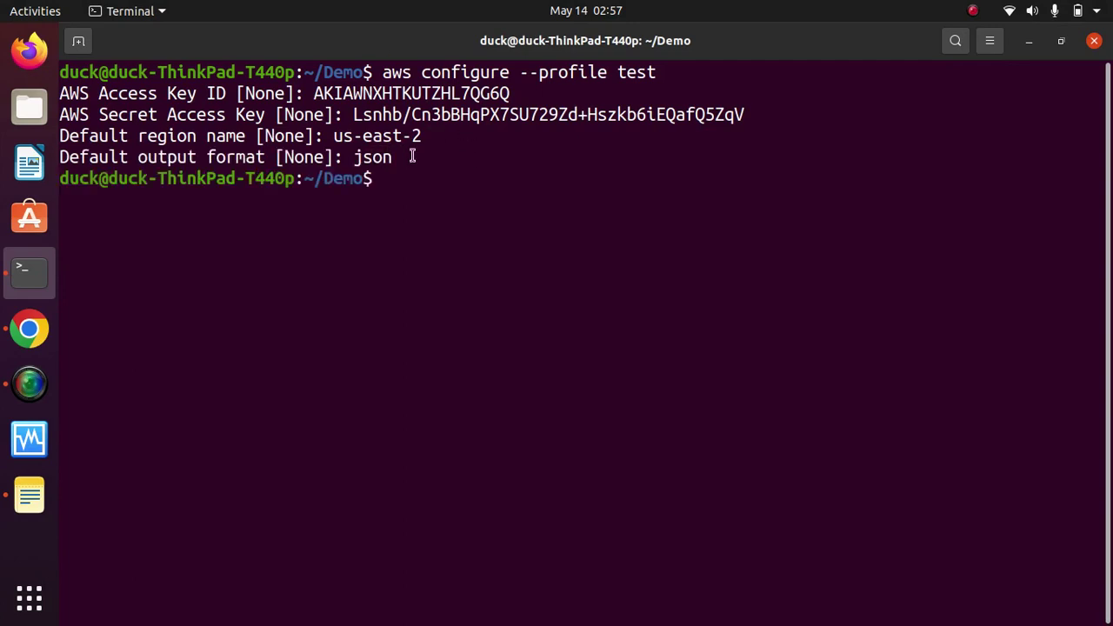
pyautogui.write('clear')
pyautogui.press('Return')
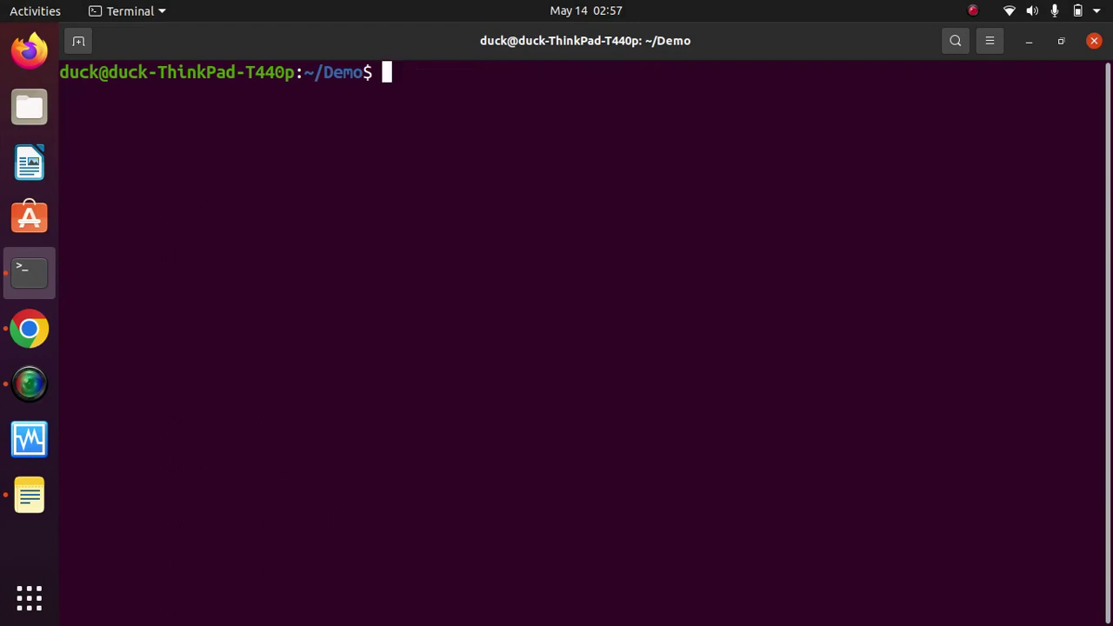
# Step: Recall the register-on-premises-instance command from the shell history
pyautogui.press('Up')
pyautogui.press('Up')
pyautogui.press('Down')
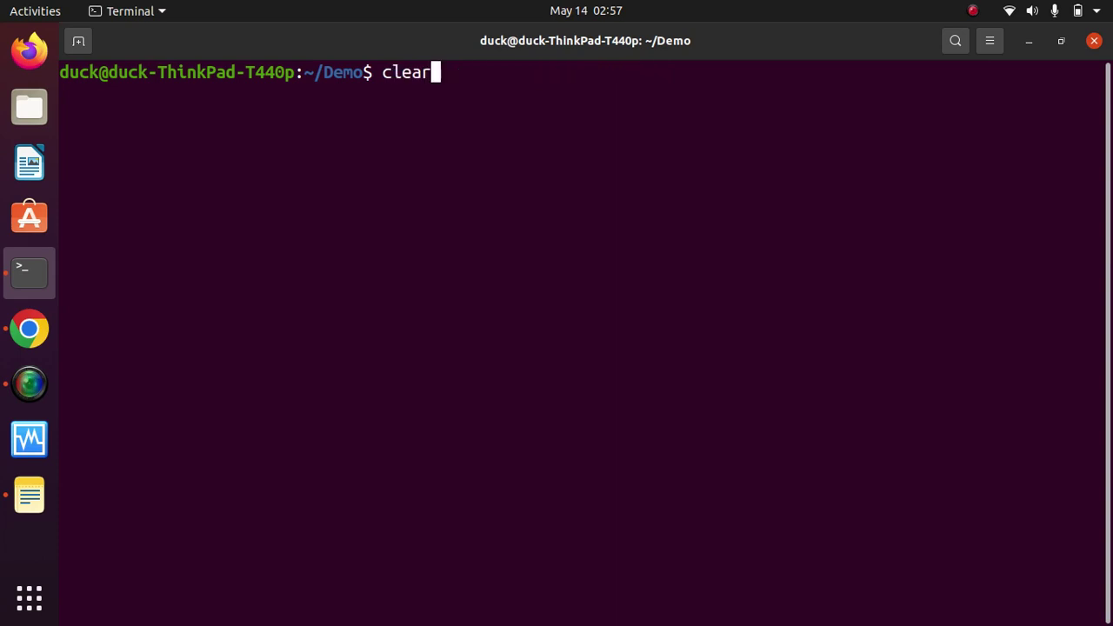
pyautogui.press('Down')
pyautogui.hotkey('ctrl', 'shift', 'v')
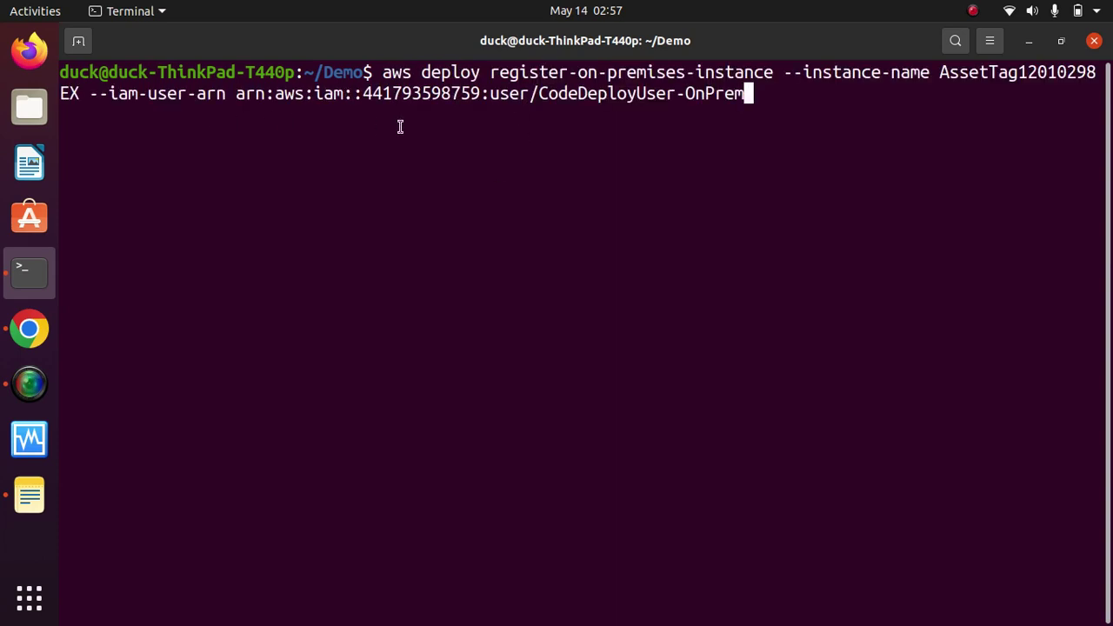
# Step: Run the AssetTag12010298EX registration with --profile test appended, then clear the screen
pyautogui.write('--profile')
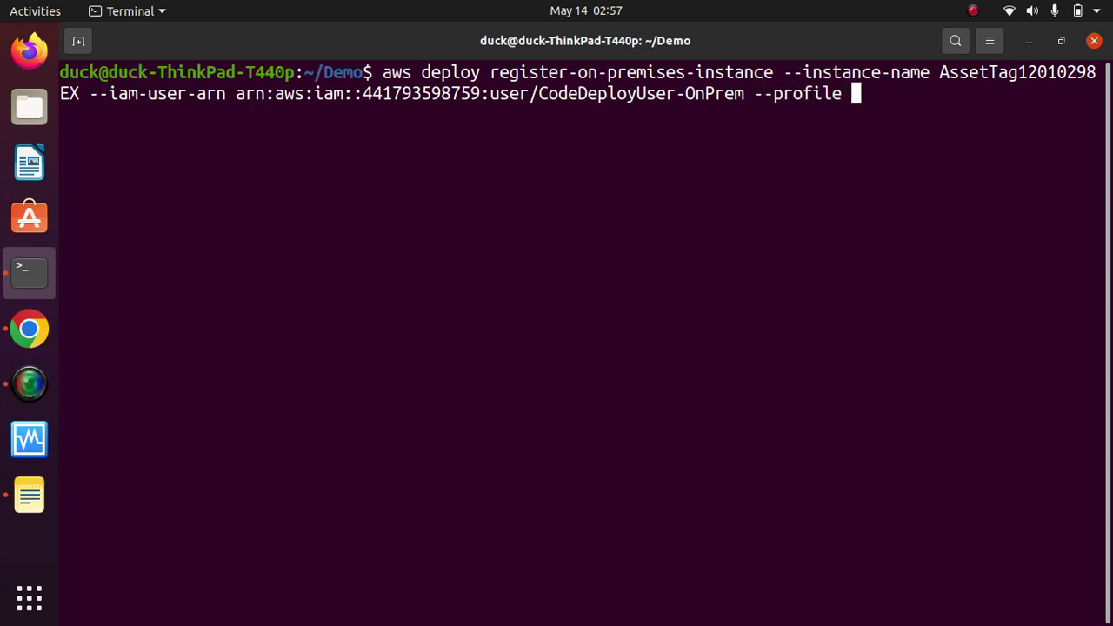
pyautogui.write(' test')
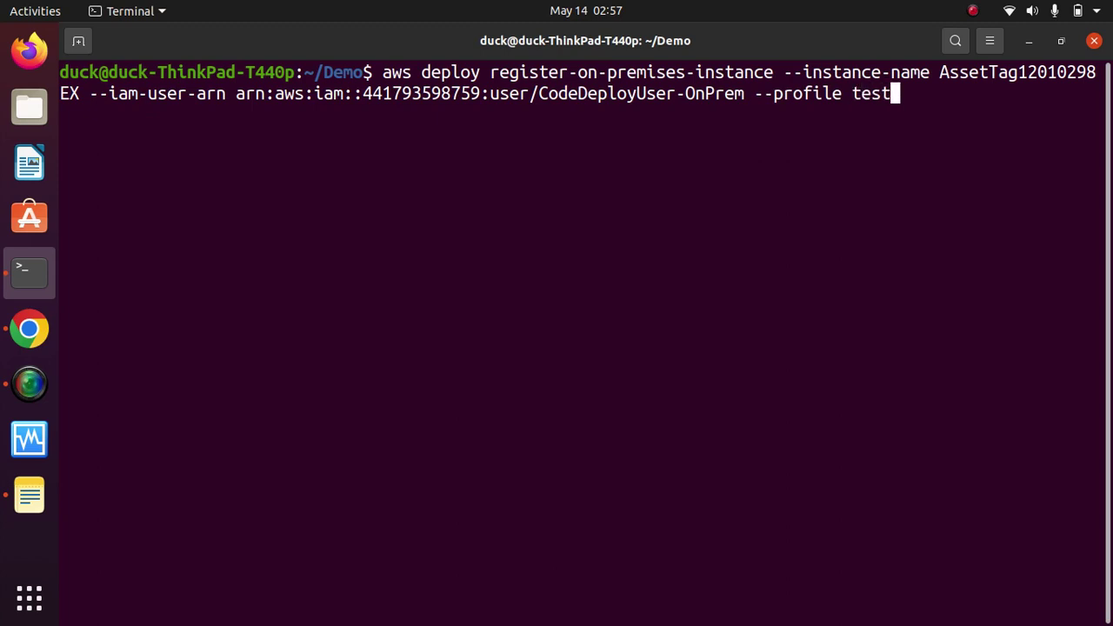
pyautogui.press('Return')
pyautogui.write('clear')
pyautogui.press('Return')
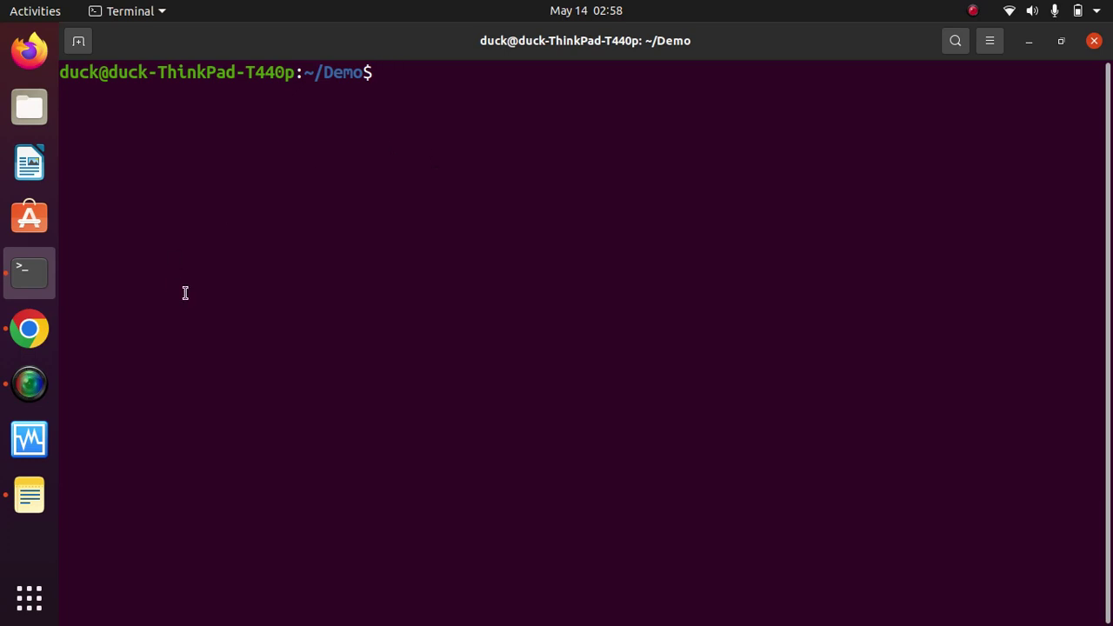
# Step: Read Steps 8 and 9 of the CodeDeploy user guide on registering and tagging on-premises instances
pyautogui.click(30, 335)
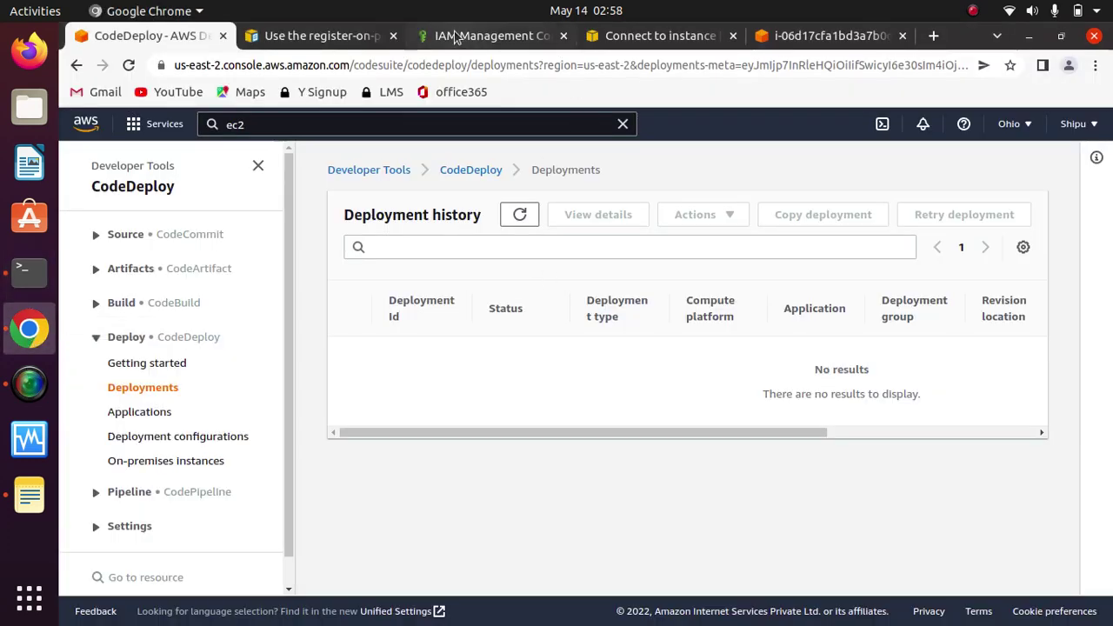
pyautogui.click(322, 36)
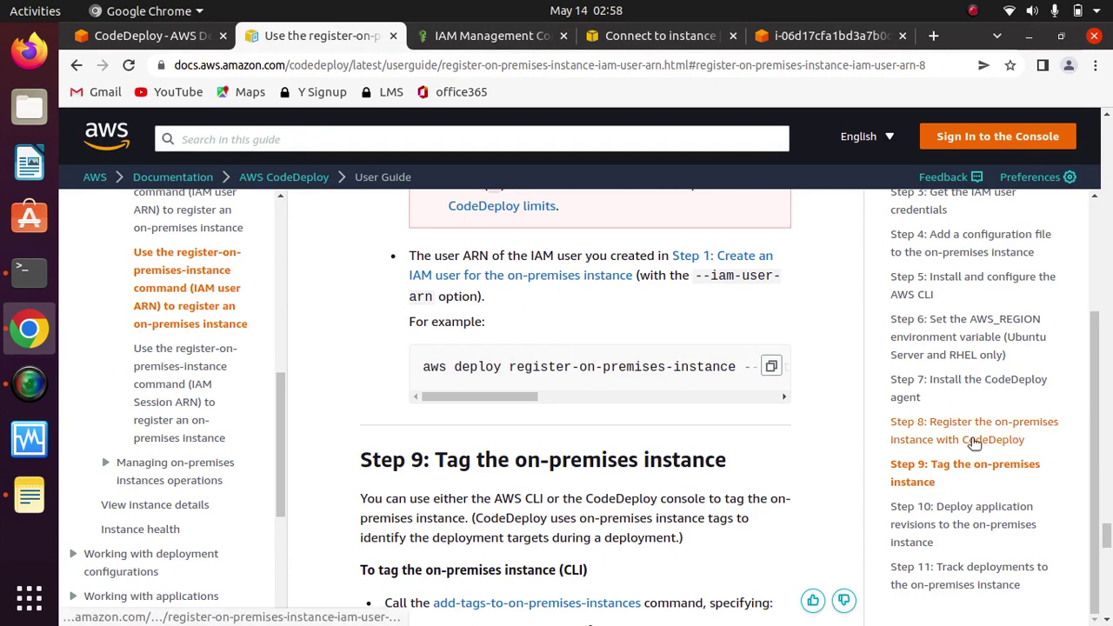
pyautogui.click(910, 439)
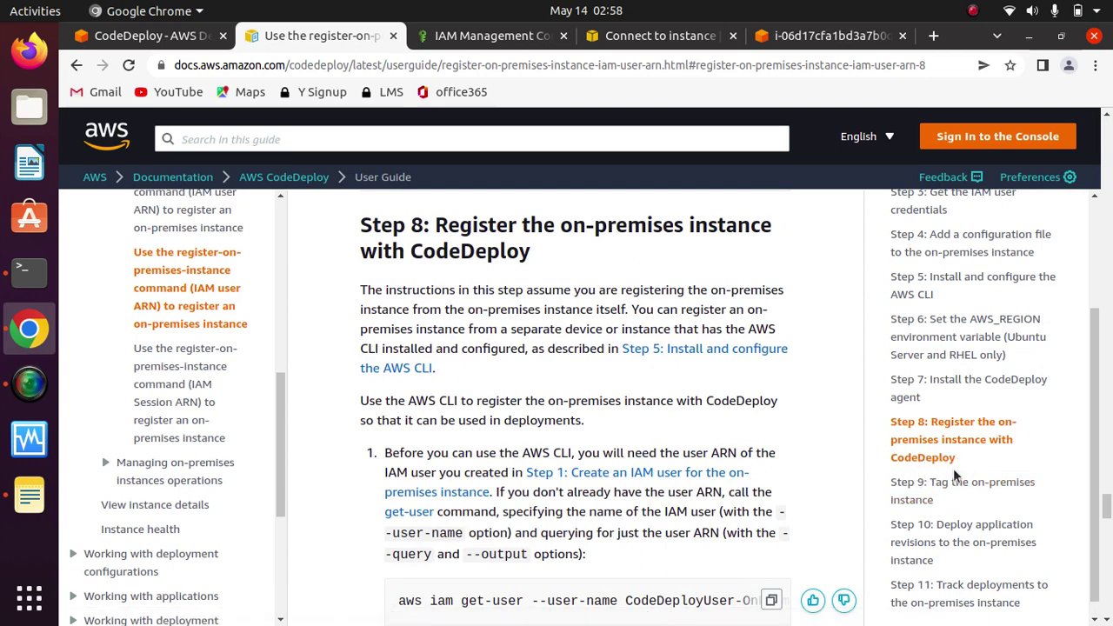
pyautogui.scroll(-1, 1101, 473)
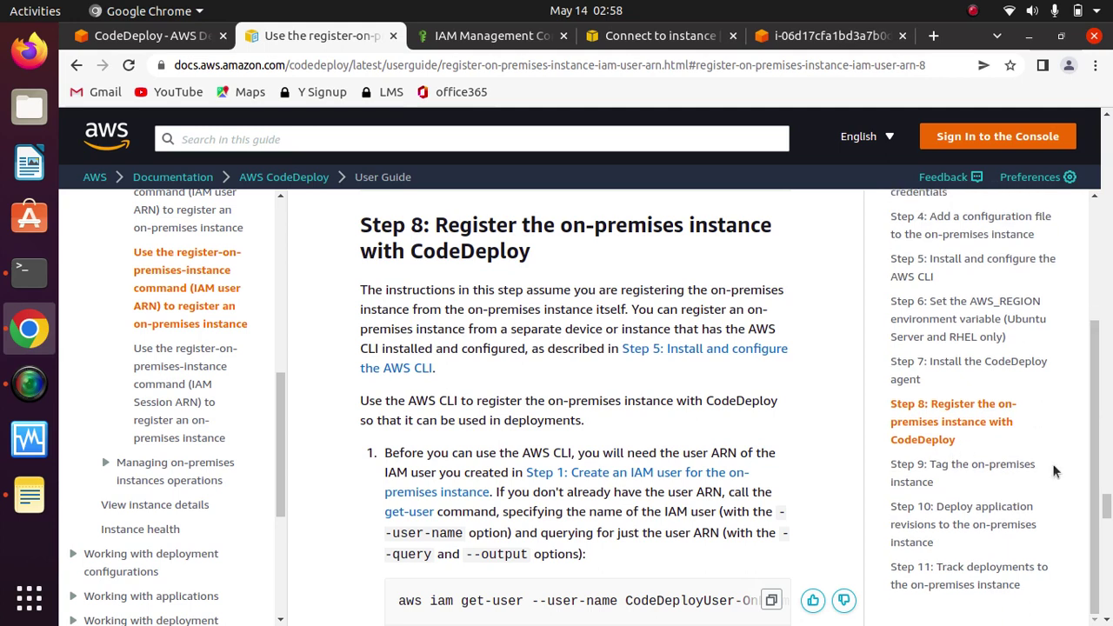
pyautogui.click(946, 469)
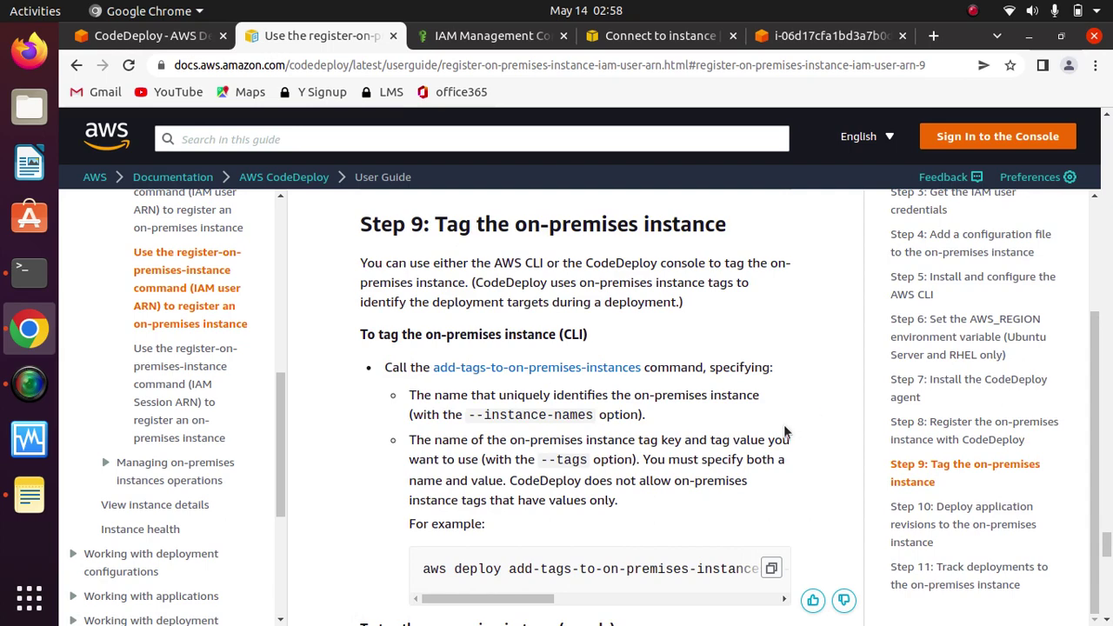
pyautogui.scroll(-3, 783, 426)
pyautogui.scroll(-8, 785, 433)
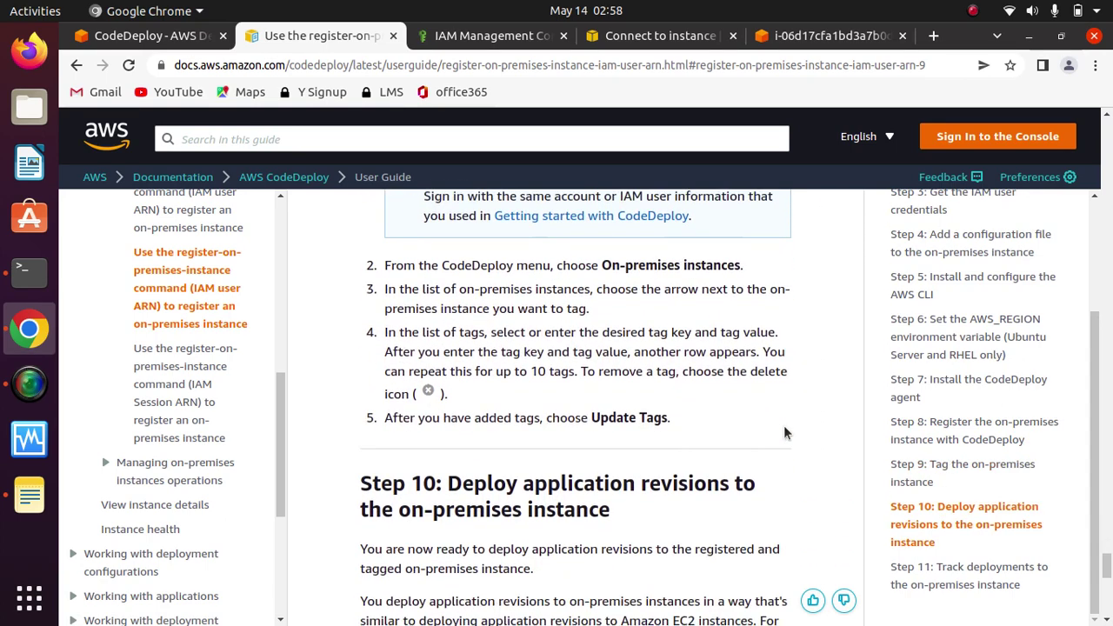
pyautogui.scroll(-3, 785, 433)
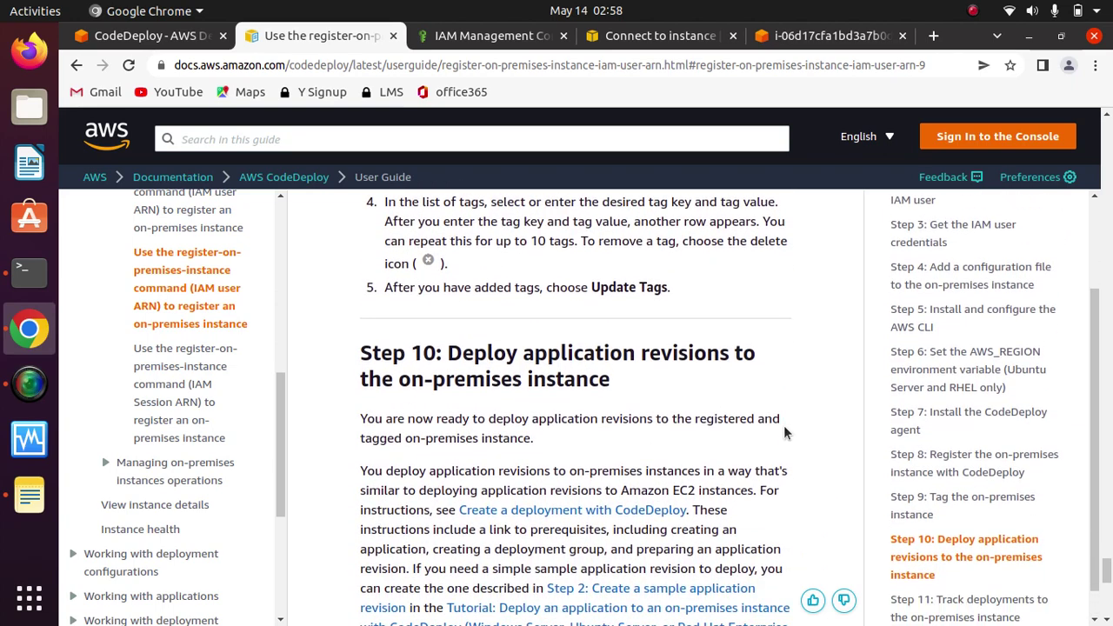
pyautogui.scroll(2, 800, 290)
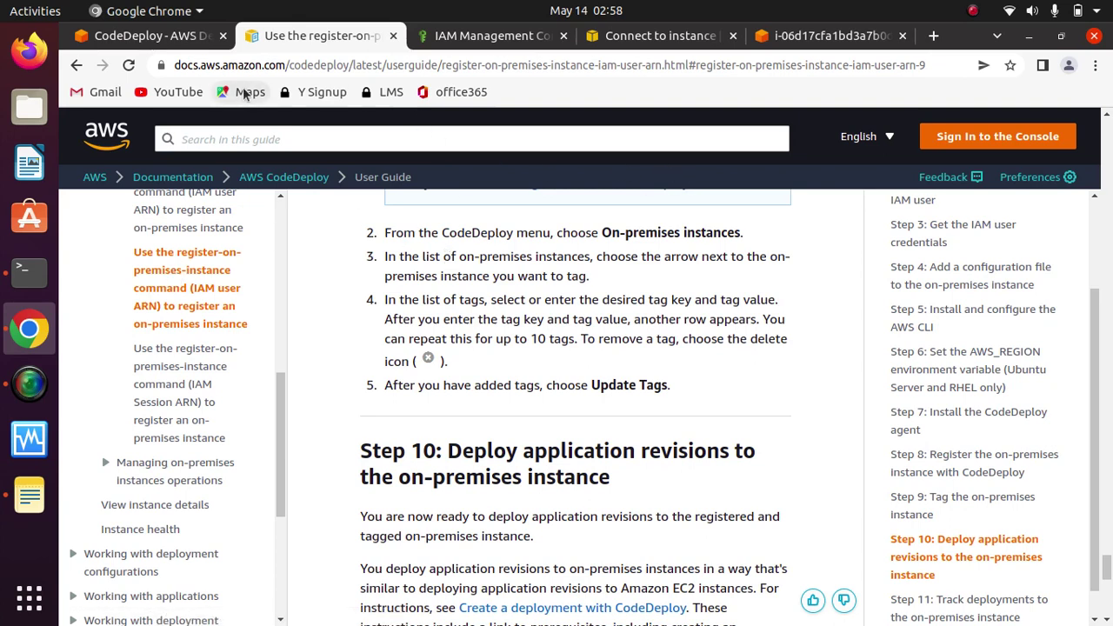
pyautogui.click(122, 39)
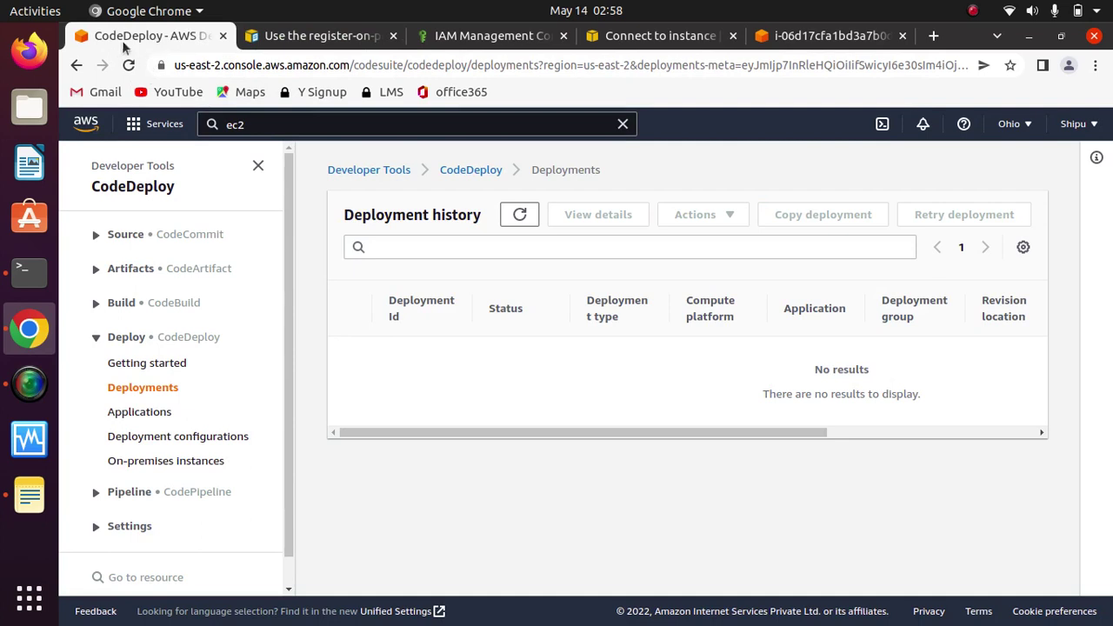
# Step: Open the AssetTag12010298EX on-premises instance and check its Registered status
pyautogui.click(184, 465)
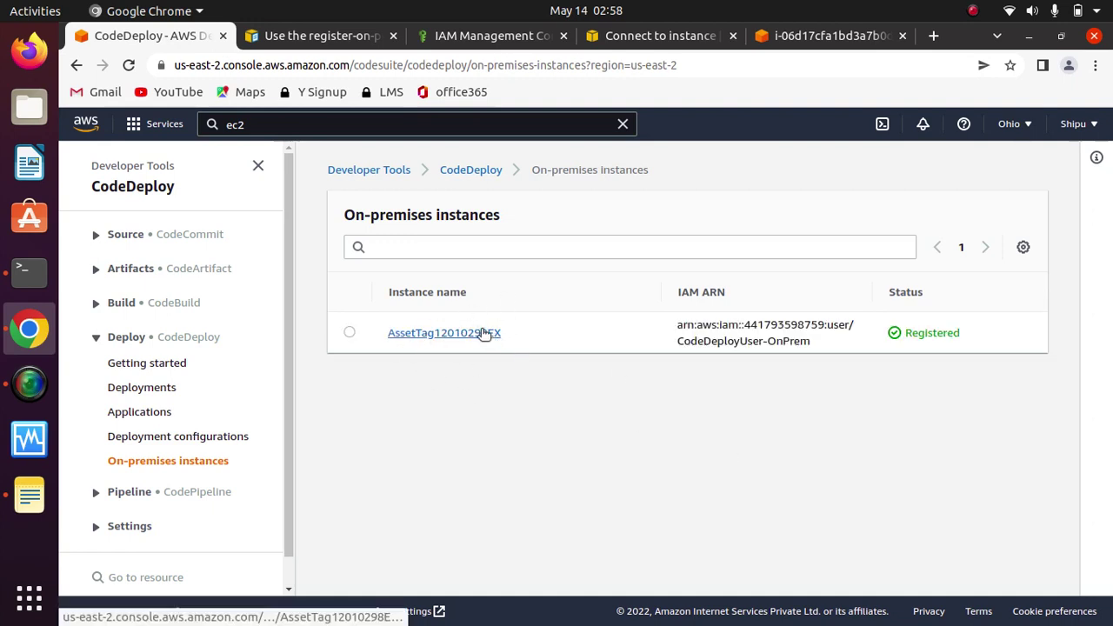
pyautogui.click(484, 333)
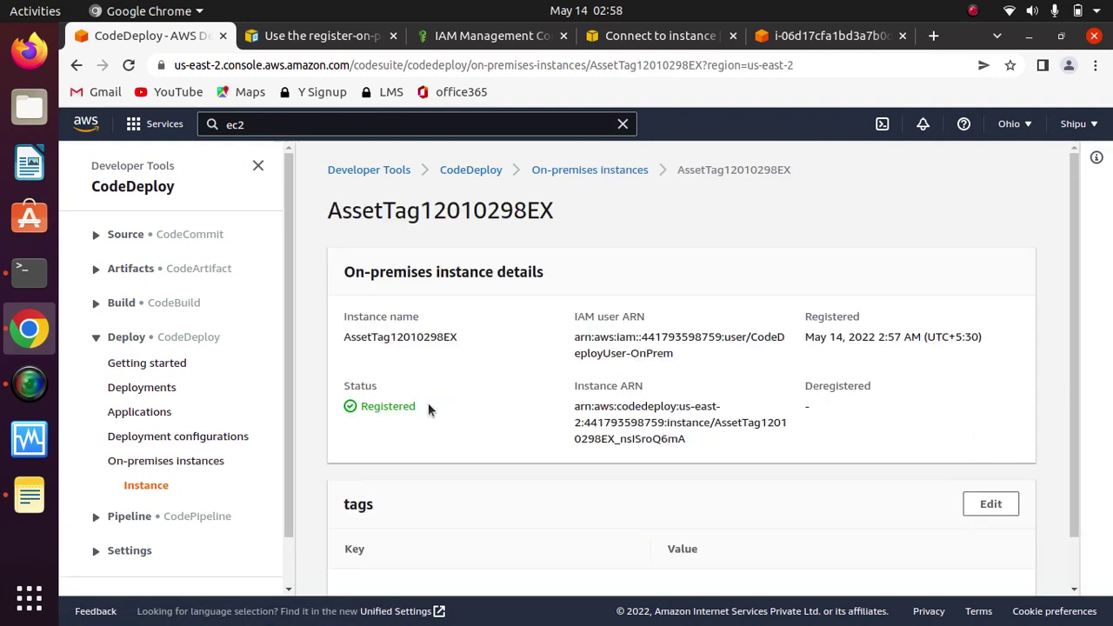
pyautogui.moveTo(429, 410); pyautogui.dragTo(325, 409)
pyautogui.click(907, 430)
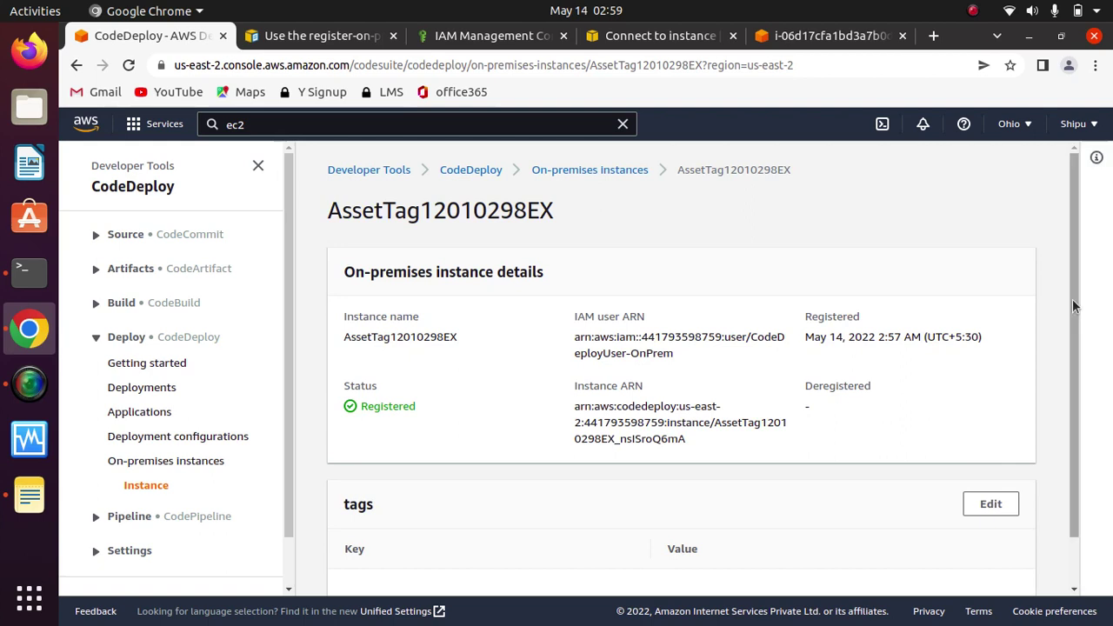
pyautogui.scroll(-1, 1044, 435)
# Step: Add the tag Name = OnPremInstance to the instance and submit it
pyautogui.click(990, 452)
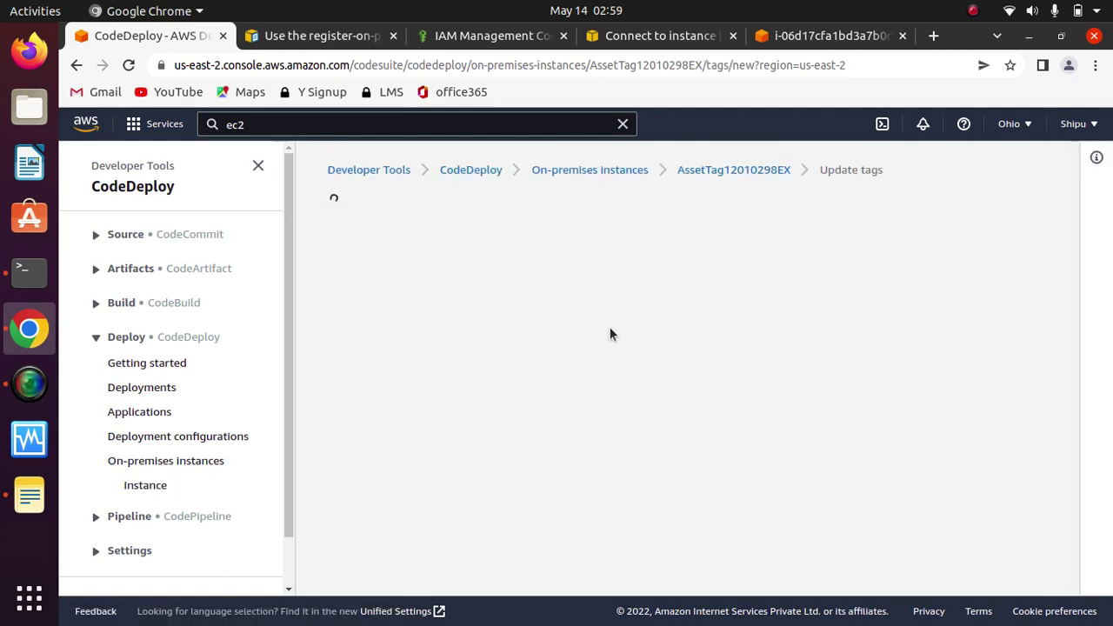
pyautogui.click(470, 356)
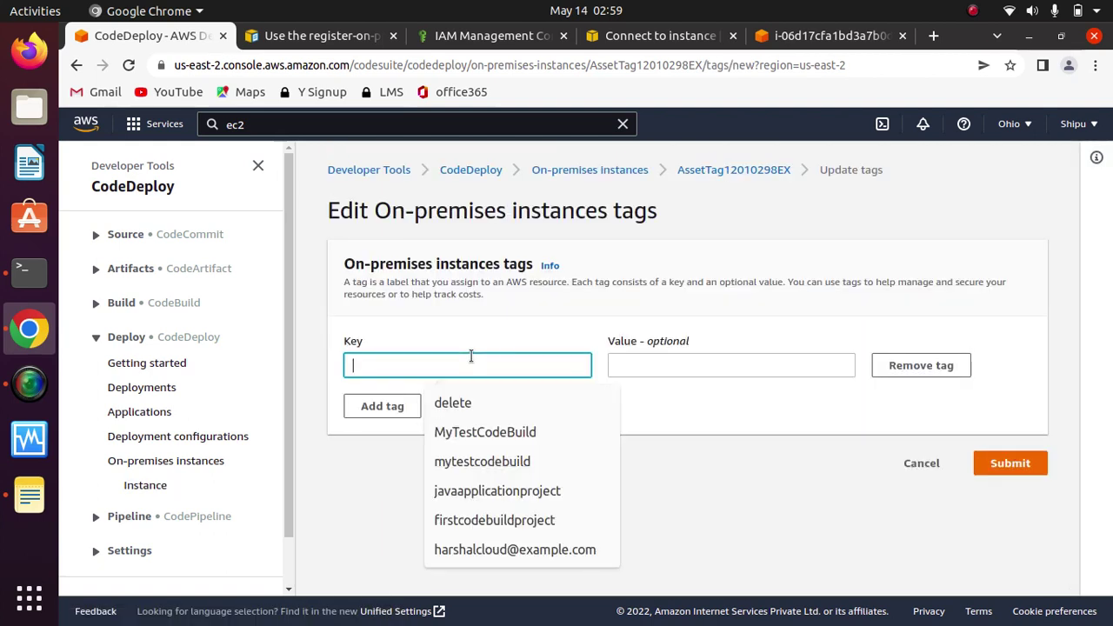
pyautogui.write('Name')
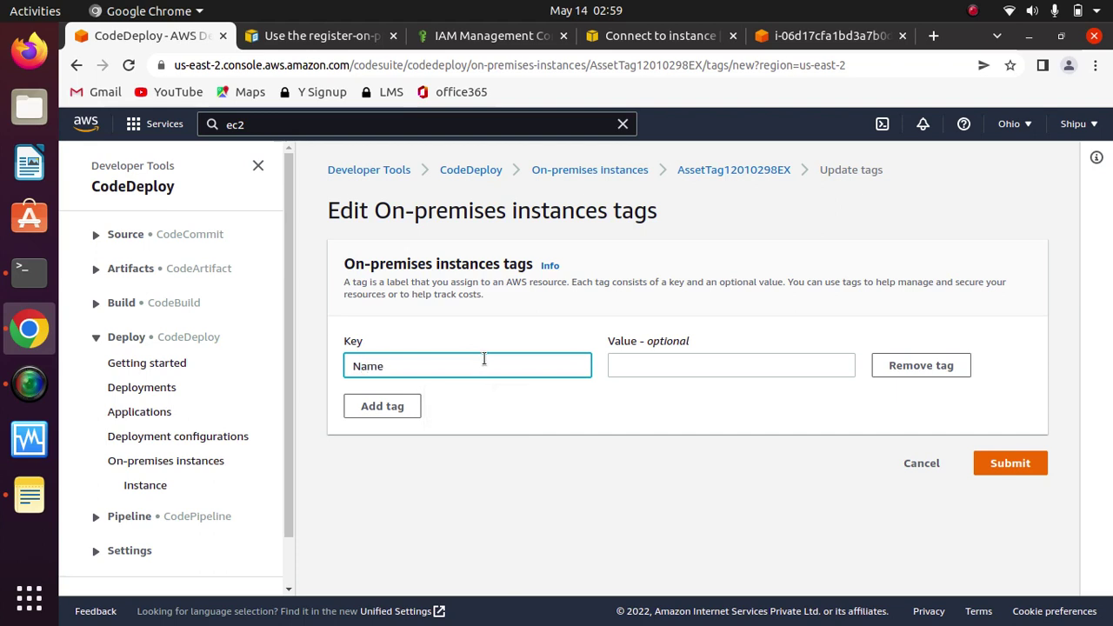
pyautogui.click(688, 366)
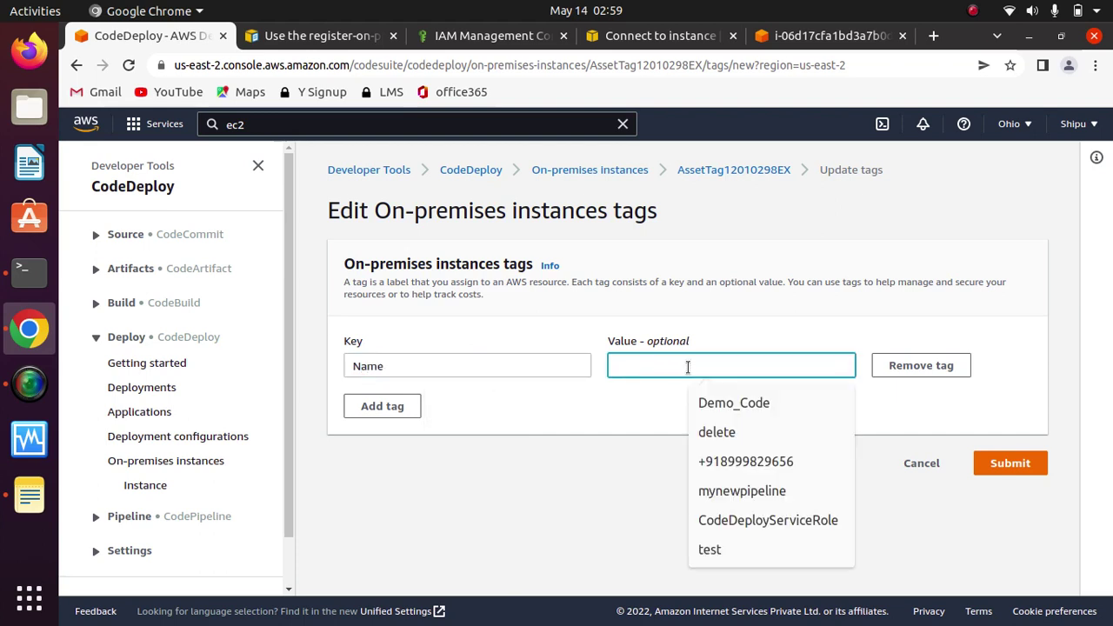
pyautogui.write('o')
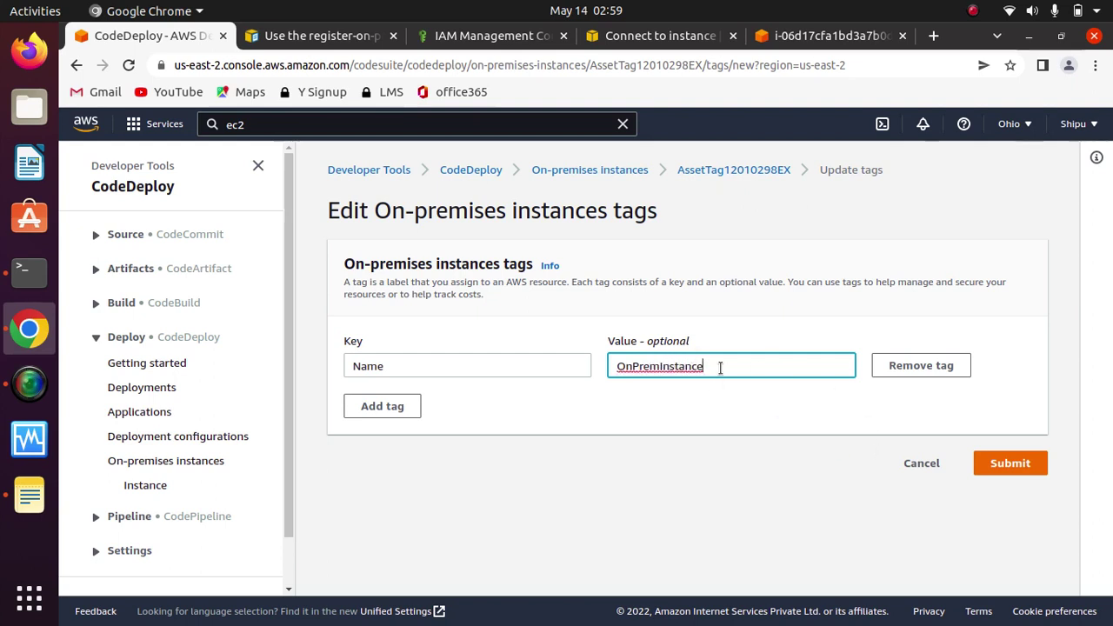
pyautogui.moveTo(718, 366); pyautogui.dragTo(585, 365)
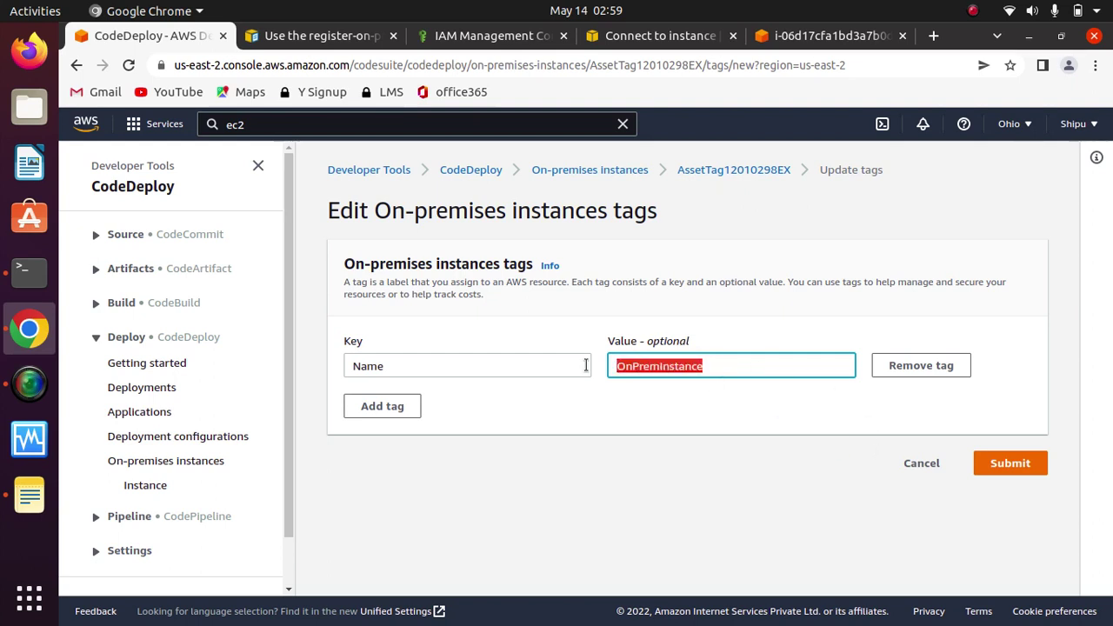
pyautogui.click(671, 413)
pyautogui.click(1010, 465)
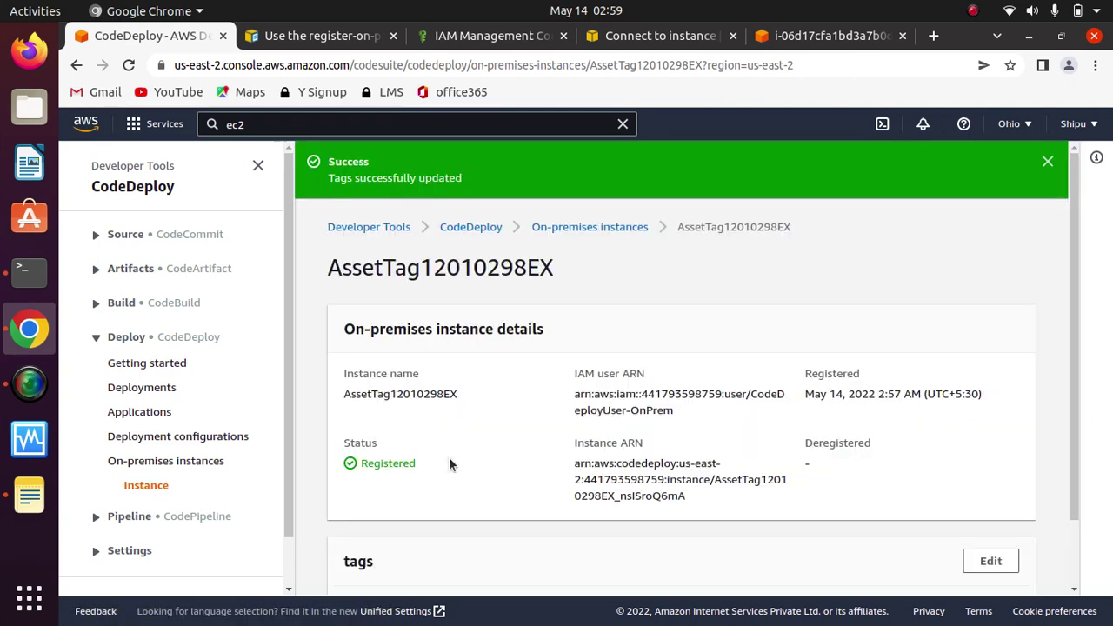
pyautogui.click(143, 412)
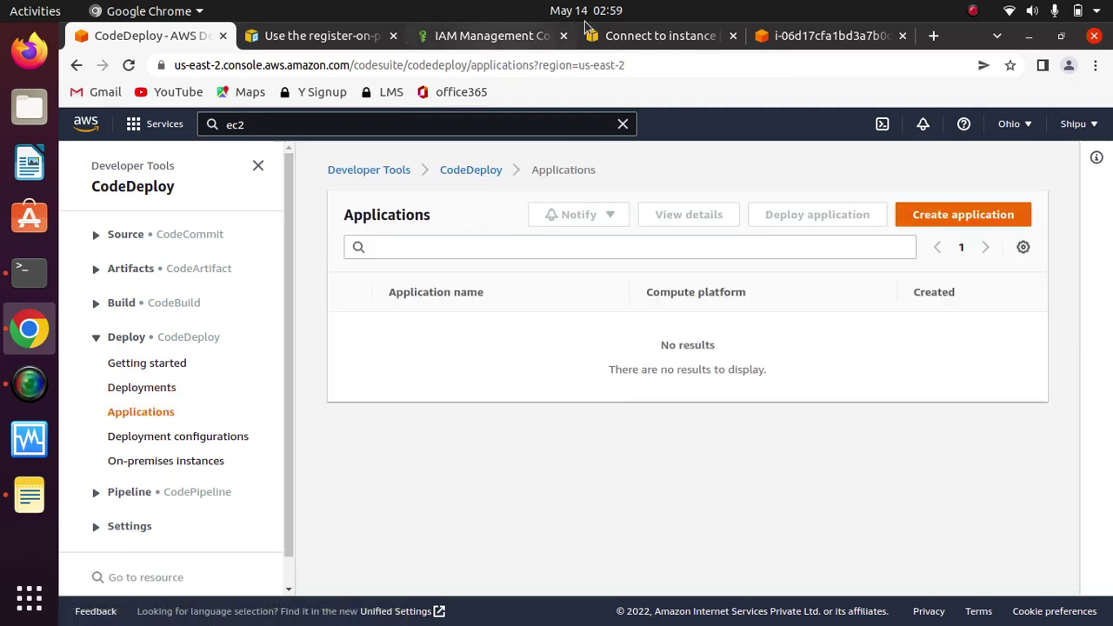
# Step: Read Steps 10–11 of the on-premises docs, then refresh the empty CodeDeploy Applications list
pyautogui.click(309, 36)
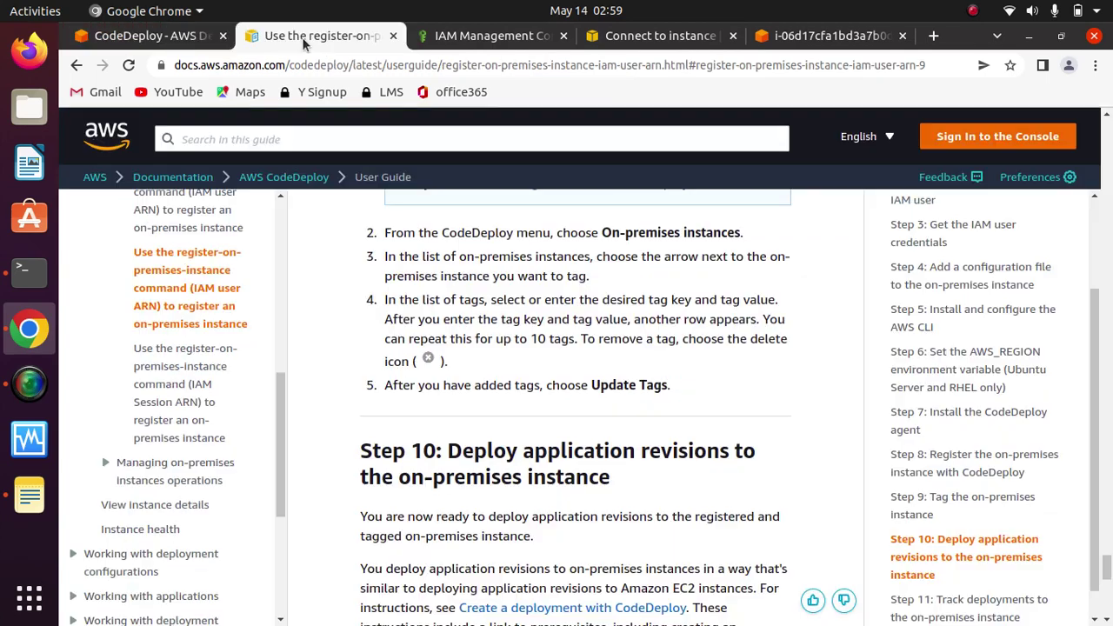
pyautogui.scroll(-2, 645, 405)
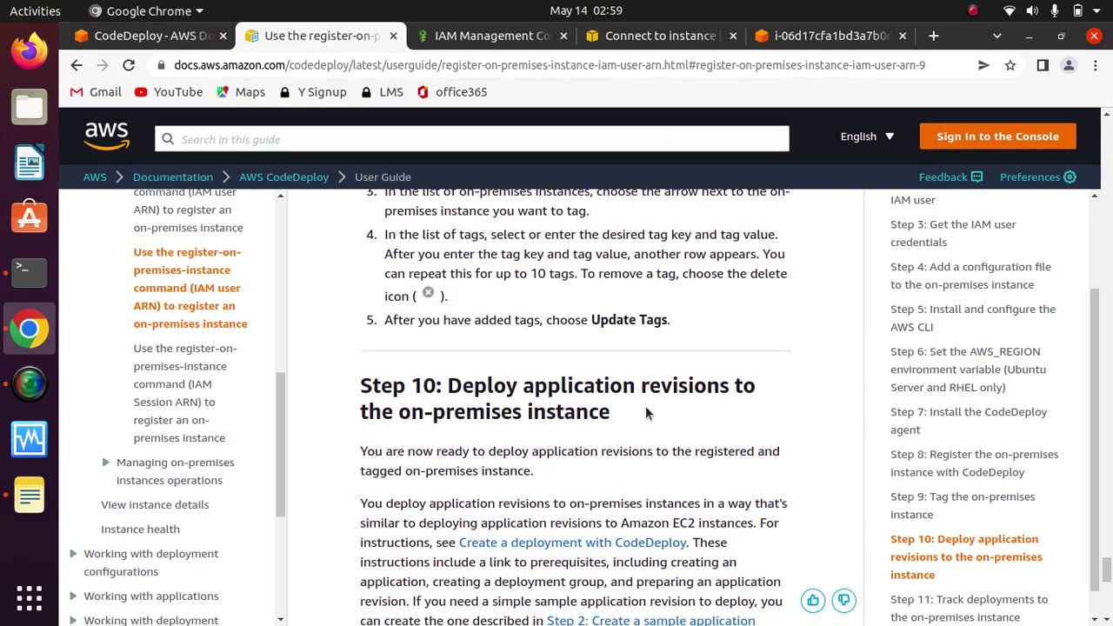
pyautogui.moveTo(612, 379); pyautogui.dragTo(447, 352)
pyautogui.click(652, 381)
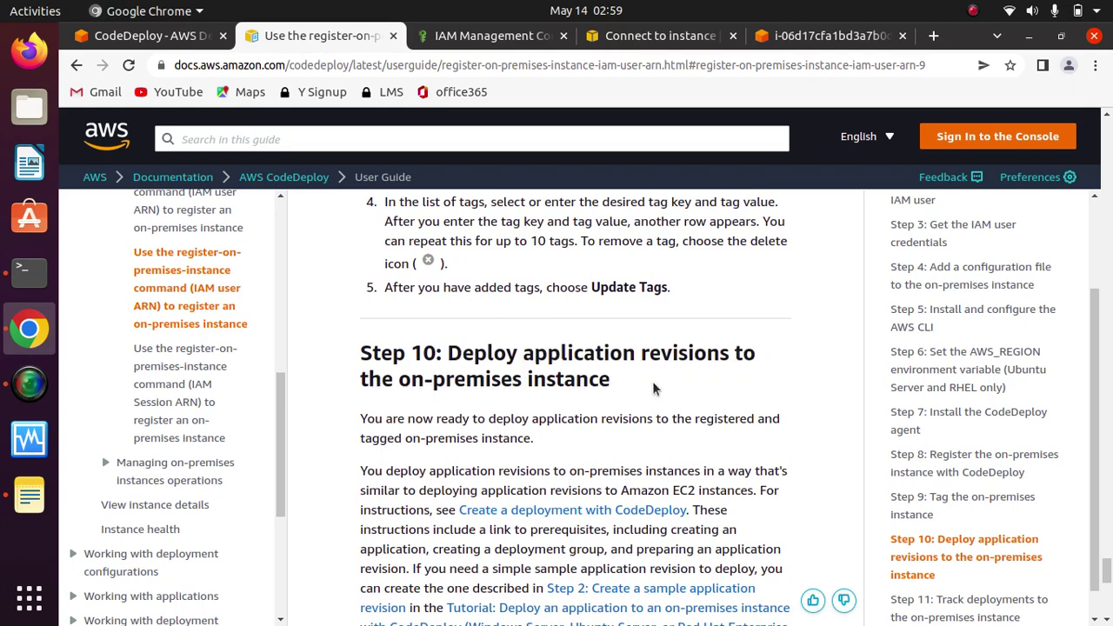
pyautogui.scroll(-2, 652, 381)
pyautogui.scroll(-5, 652, 388)
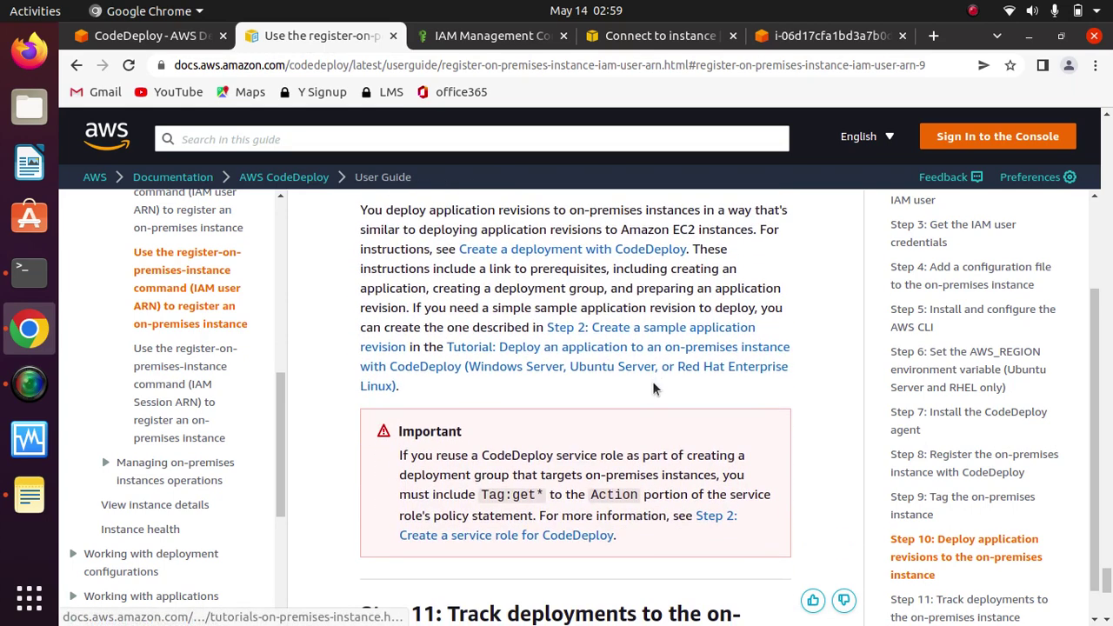
pyautogui.scroll(-3, 652, 380)
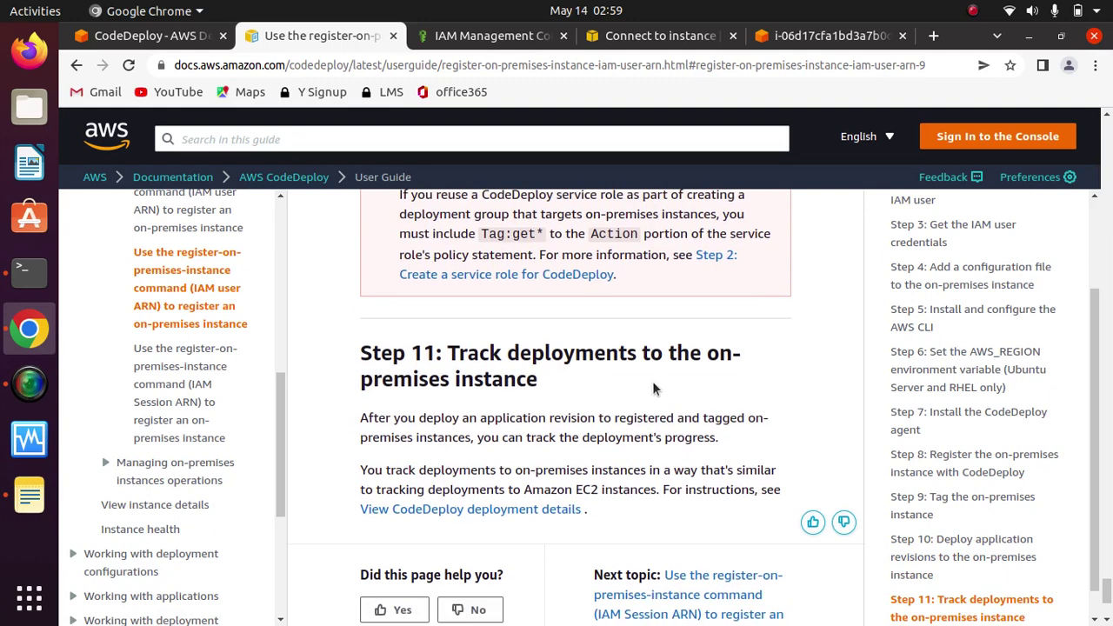
pyautogui.scroll(2, 653, 384)
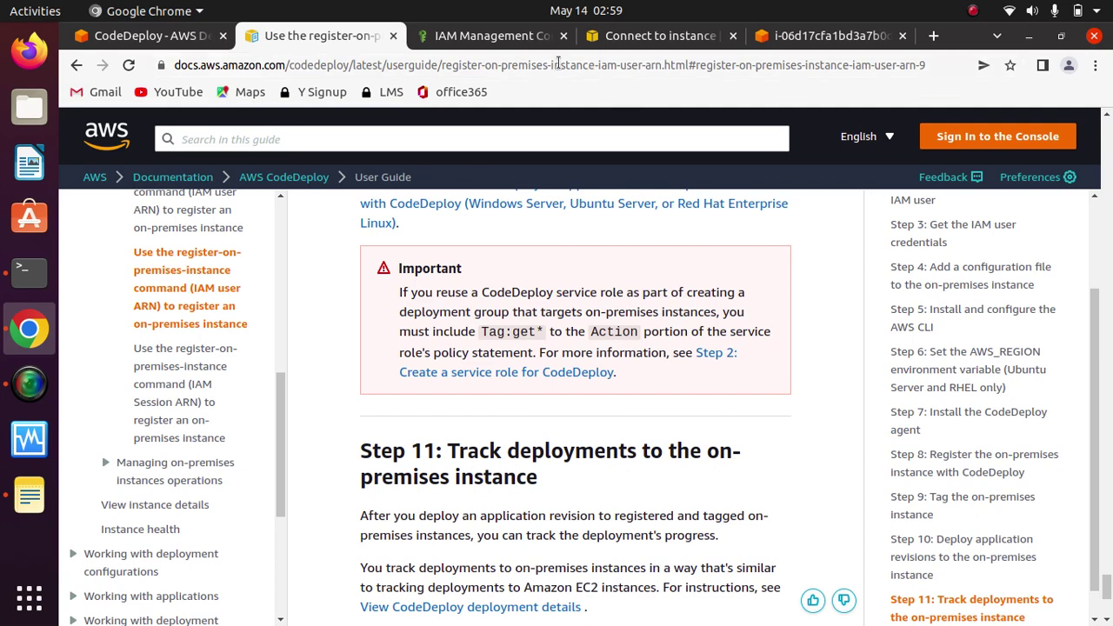
pyautogui.click(150, 39)
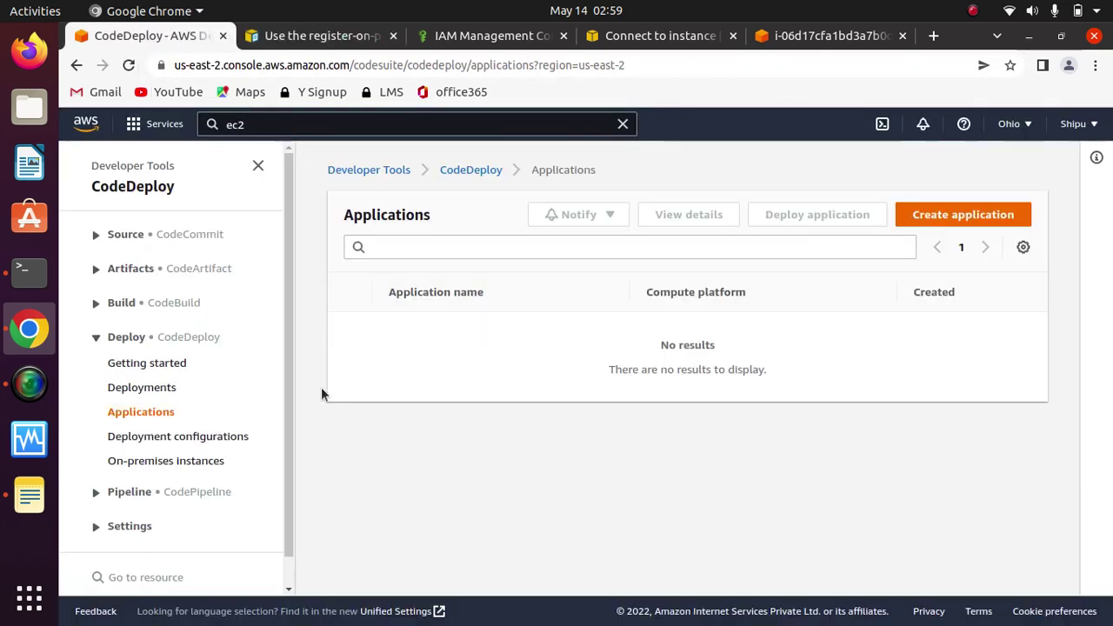
pyautogui.click(161, 416)
# Step: From Getting started, create the application 'myapp' on the EC2/On-premises compute platform
pyautogui.click(165, 365)
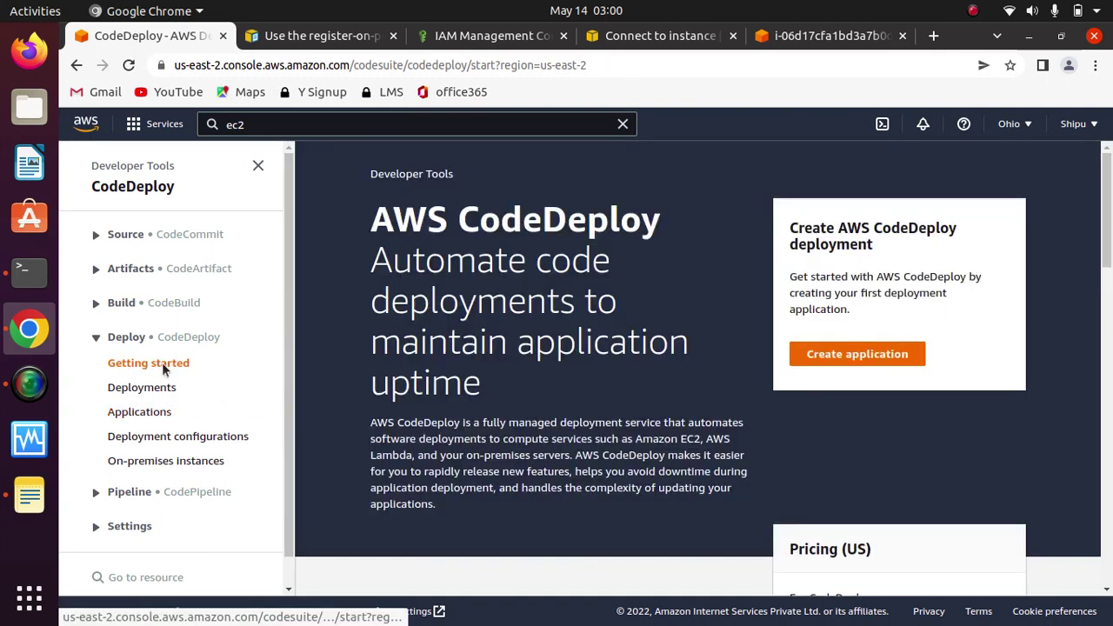
pyautogui.click(168, 369)
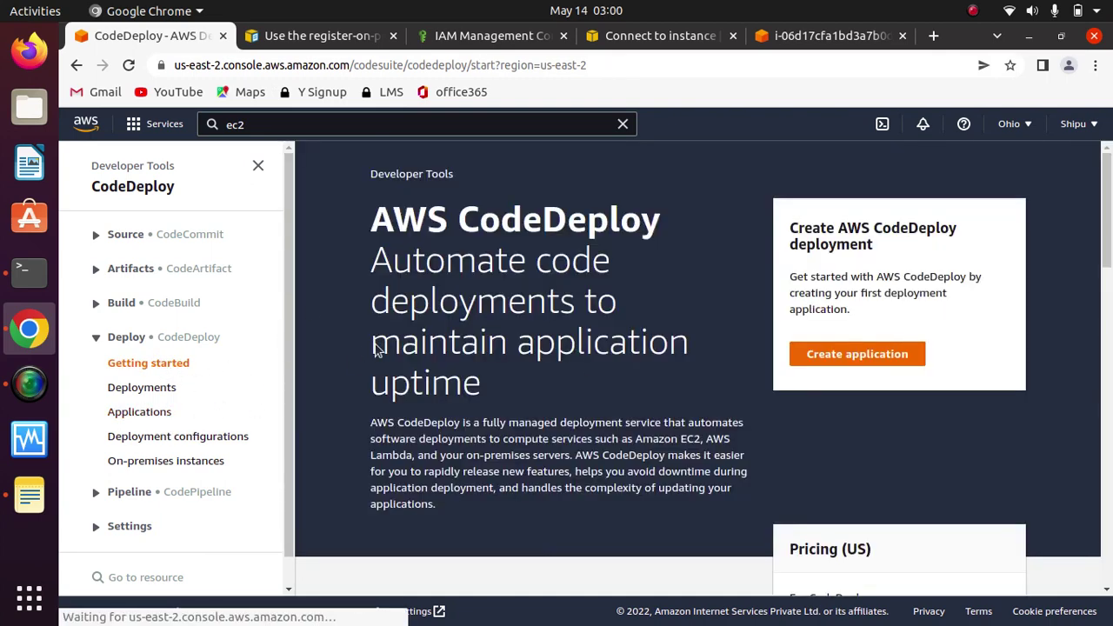
pyautogui.click(887, 359)
pyautogui.click(385, 366)
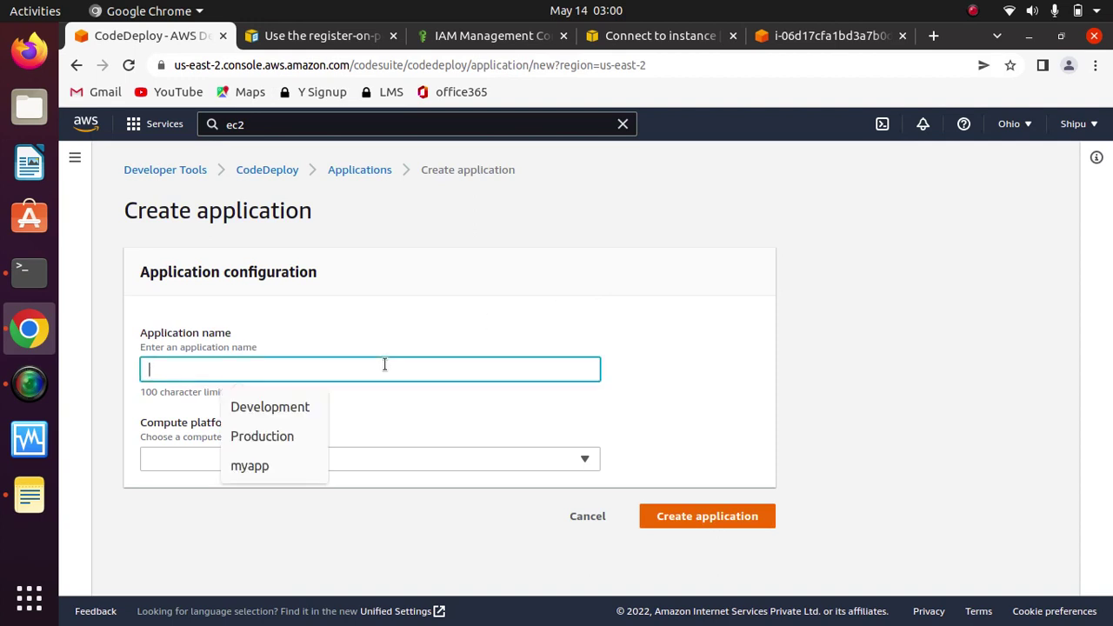
pyautogui.write('myapp')
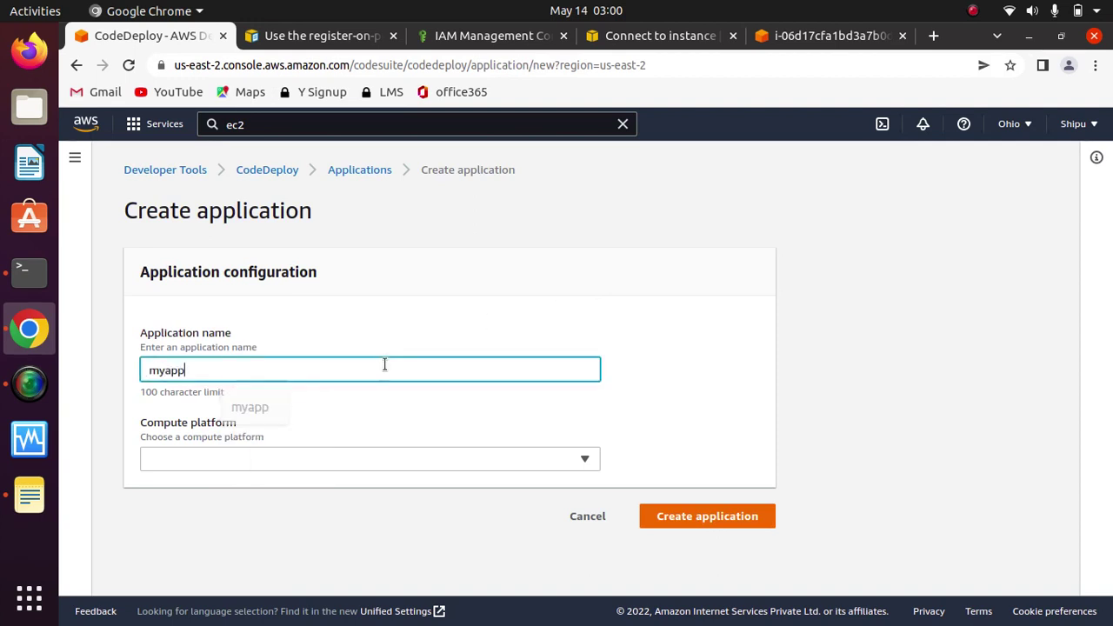
pyautogui.click(397, 459)
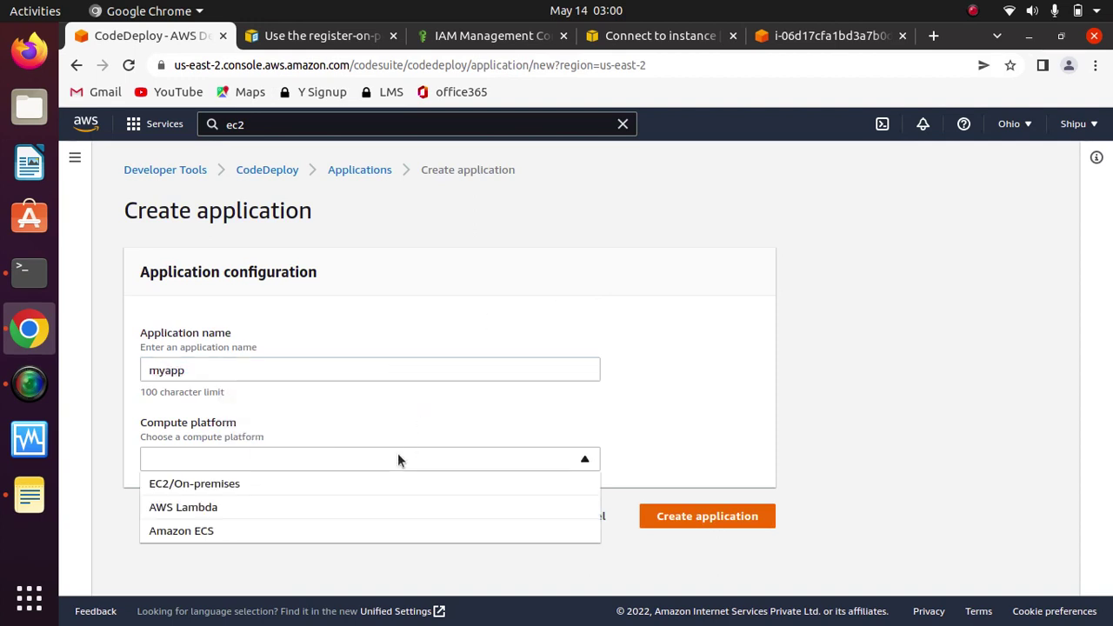
pyautogui.click(206, 504)
pyautogui.click(309, 464)
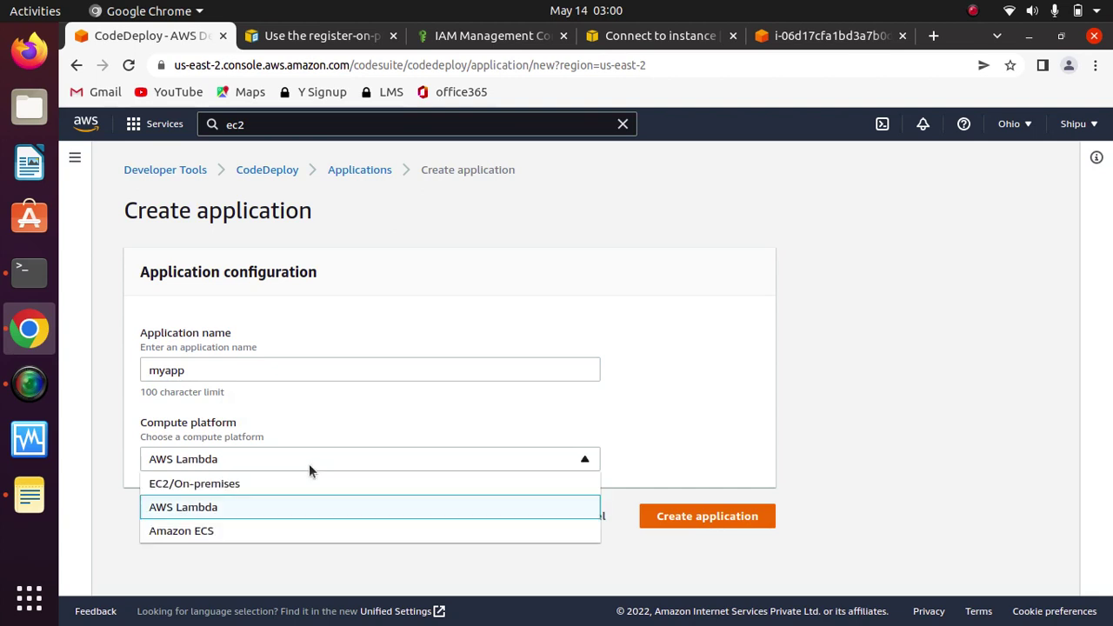
pyautogui.click(214, 483)
pyautogui.click(722, 515)
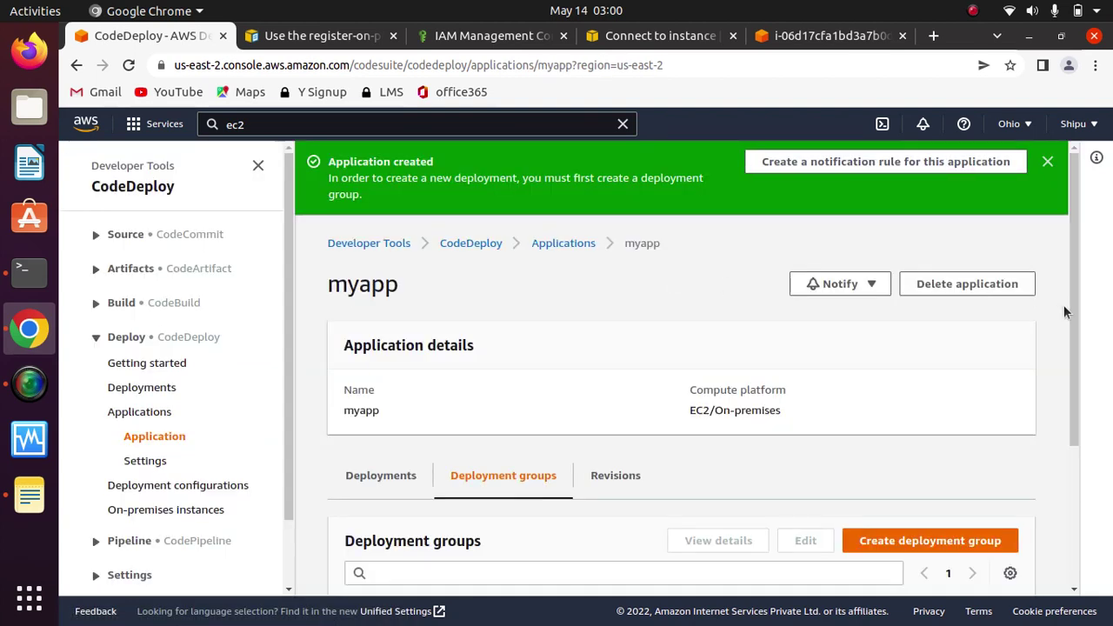
pyautogui.moveTo(1072, 305); pyautogui.dragTo(1080, 462)
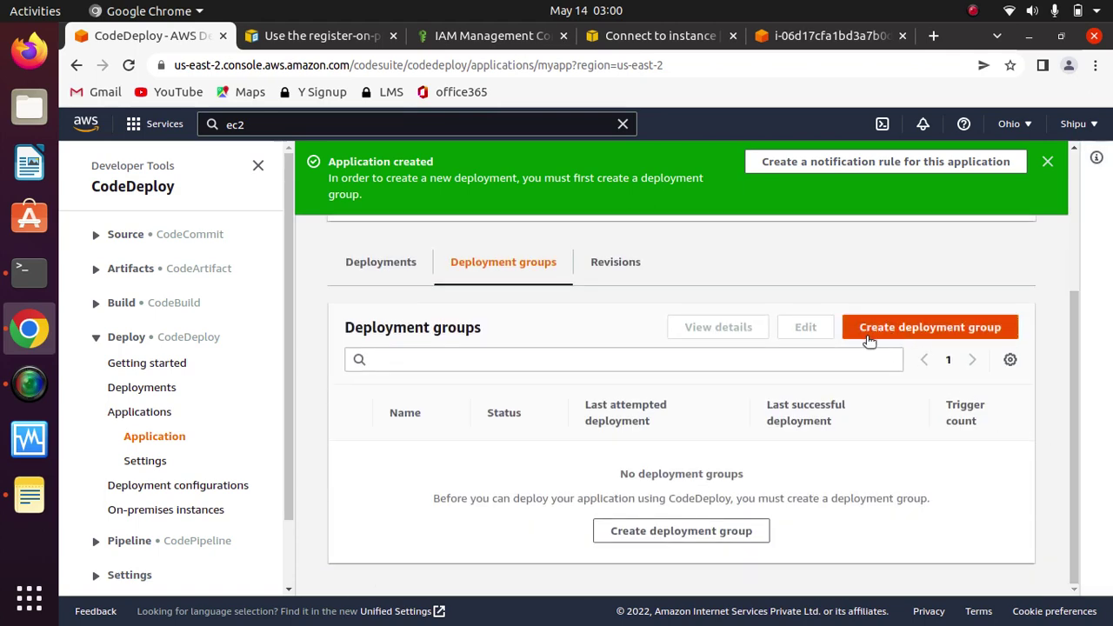
# Step: Start a deployment group for myapp named 'dev', leaving the service role empty
pyautogui.click(922, 337)
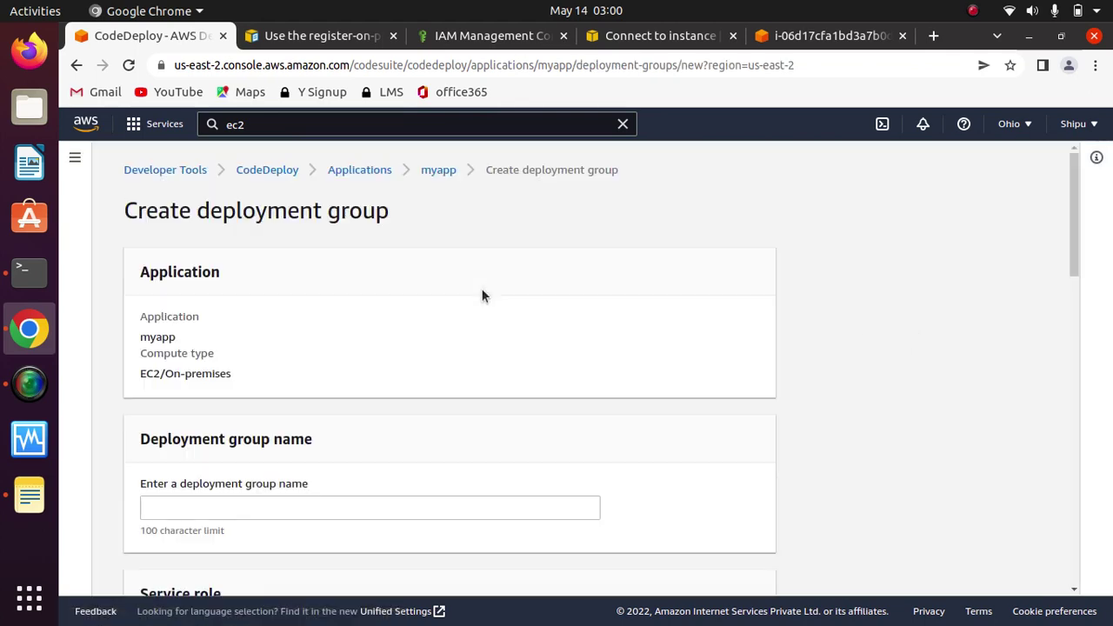
pyautogui.scroll(-3, 457, 359)
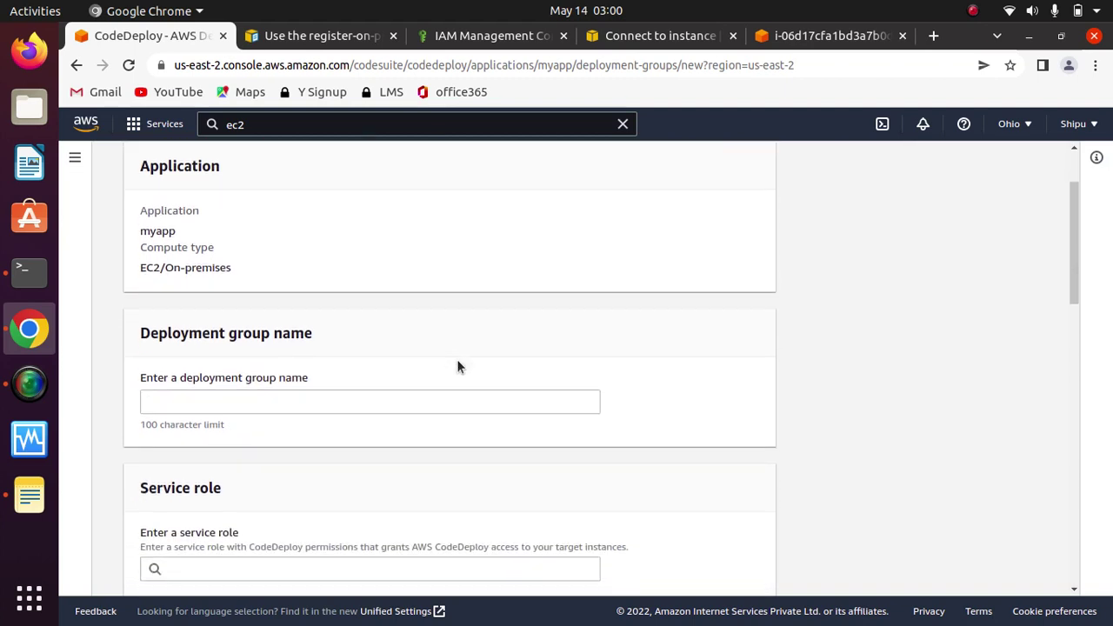
pyautogui.click(397, 340)
pyautogui.click(405, 390)
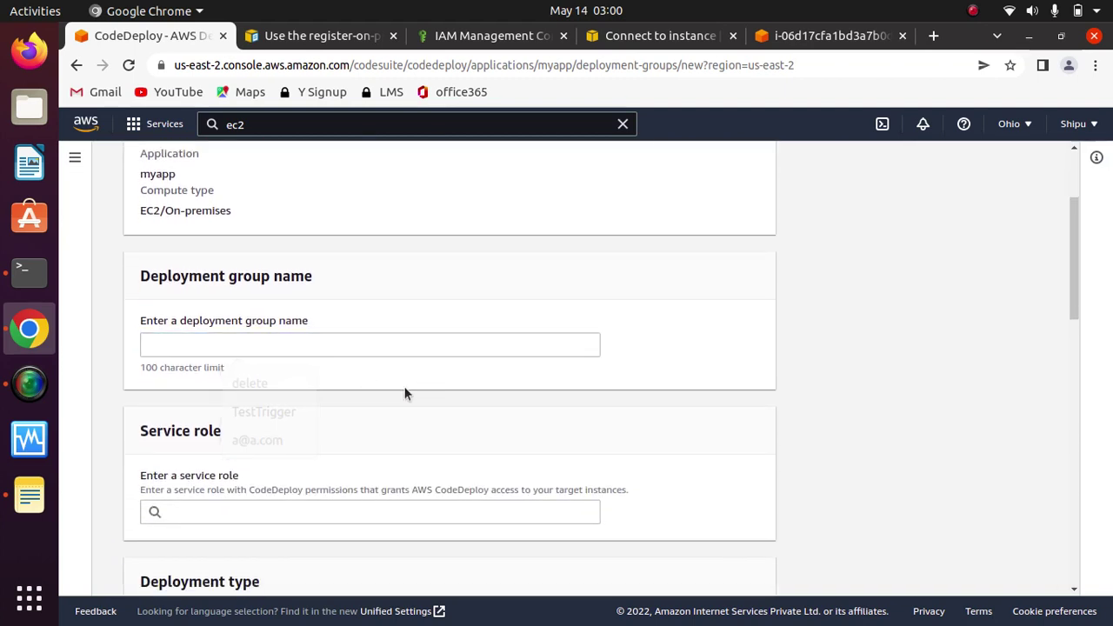
pyautogui.click(371, 346)
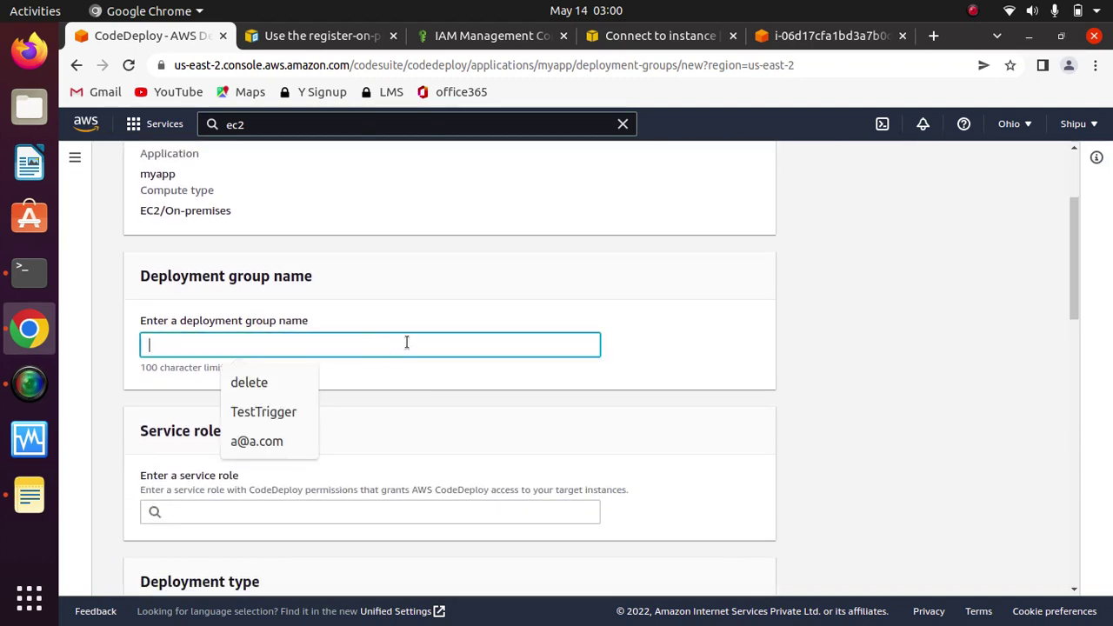
pyautogui.write('dev')
pyautogui.click(654, 367)
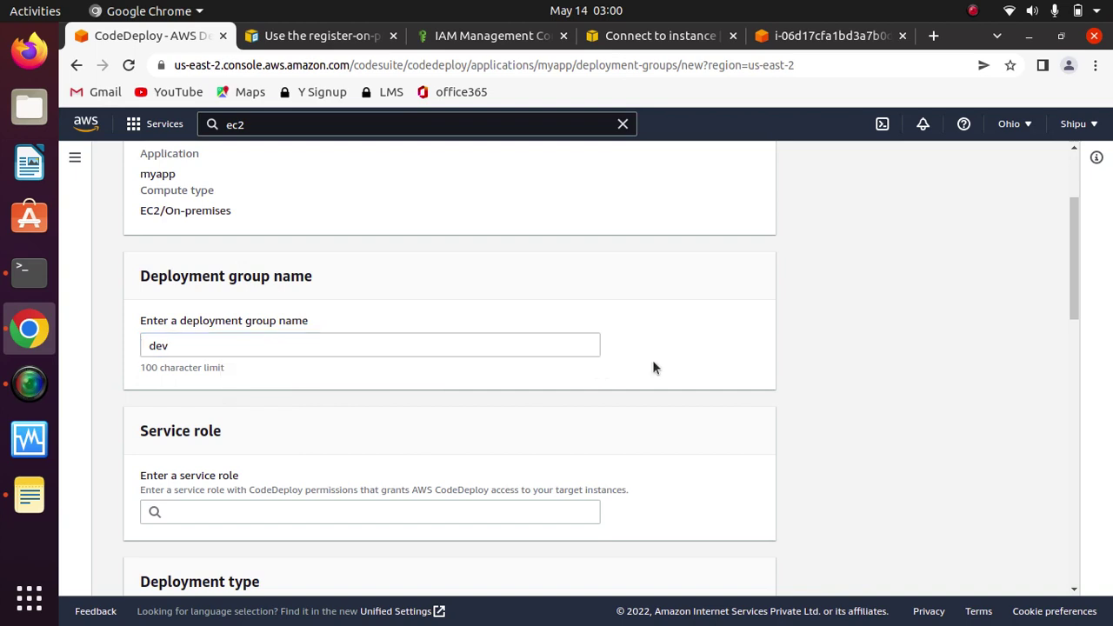
pyautogui.scroll(-3, 653, 366)
pyautogui.click(534, 349)
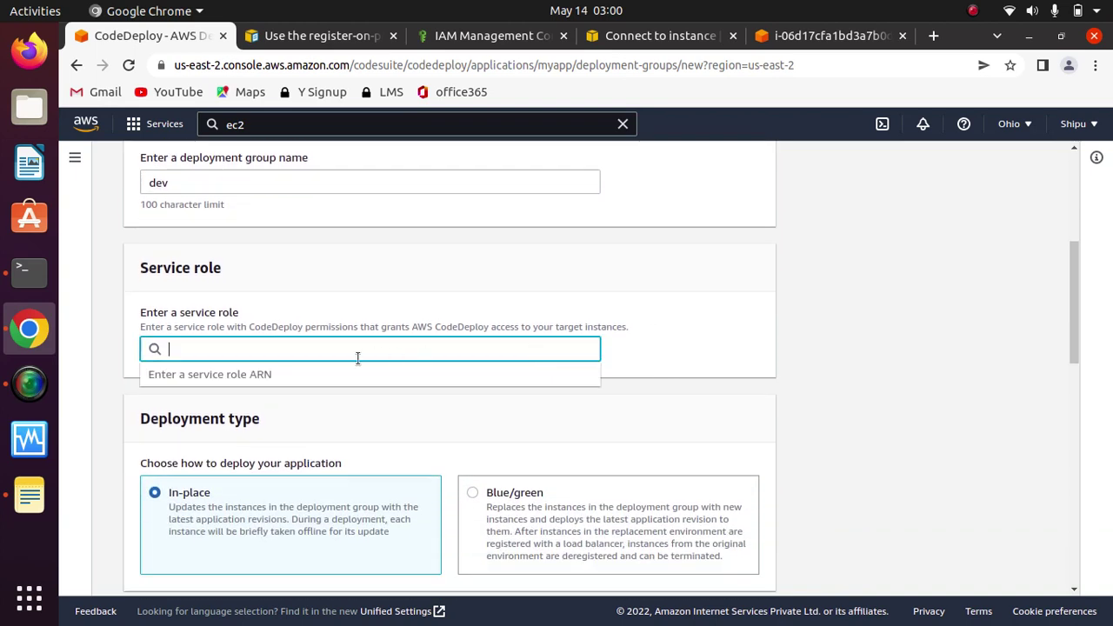
pyautogui.click(434, 290)
pyautogui.click(450, 355)
pyautogui.click(478, 300)
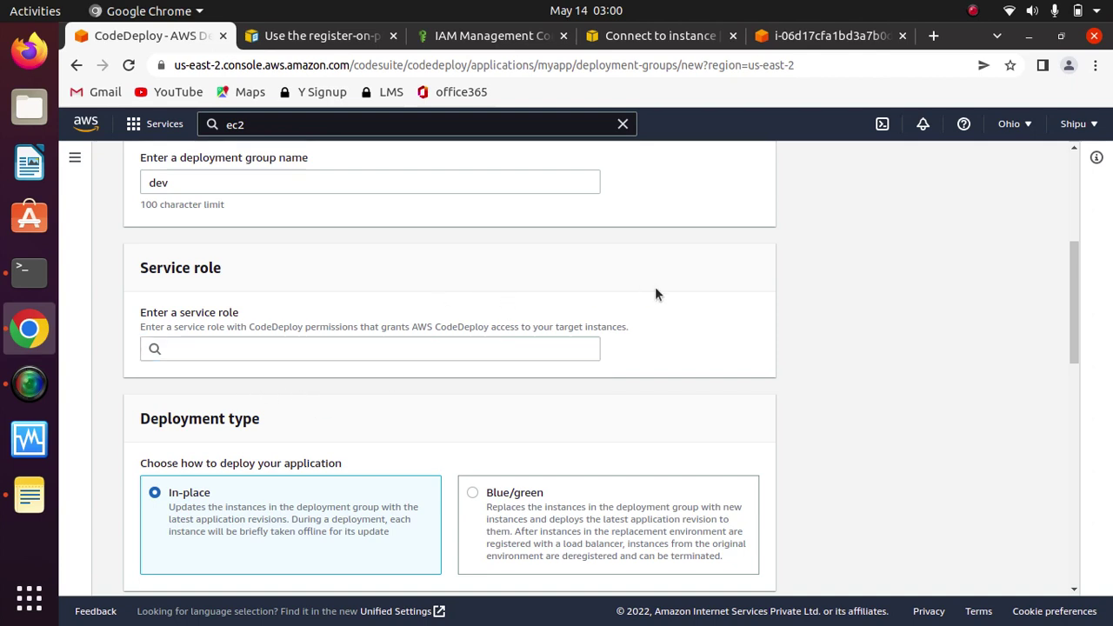
# Step: In IAM, go to Roles and start creating a new role
pyautogui.click(491, 36)
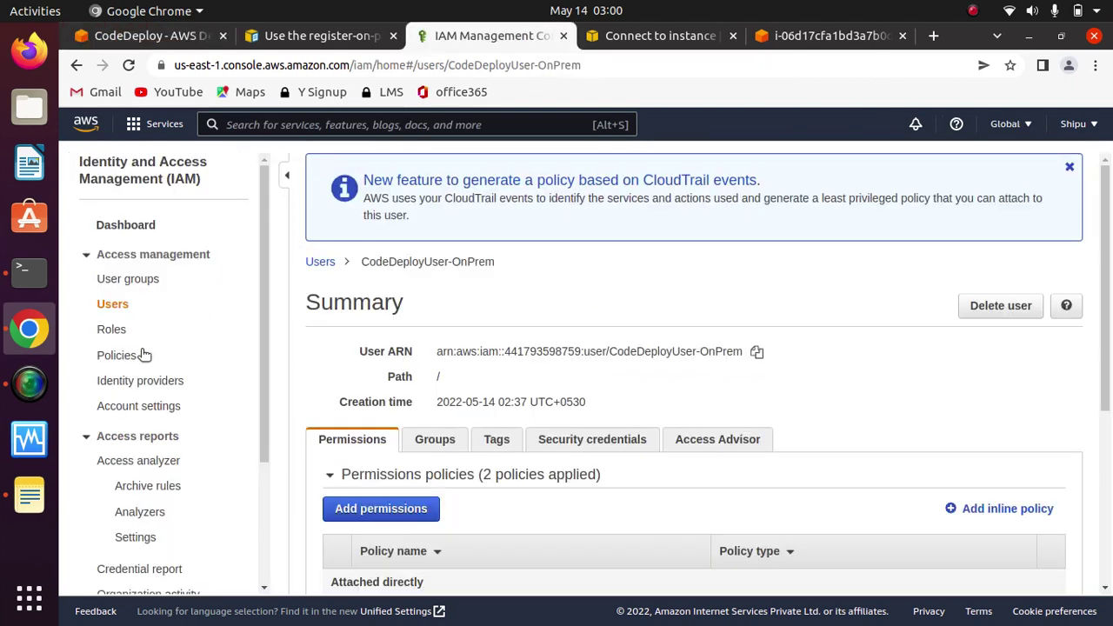
pyautogui.click(113, 329)
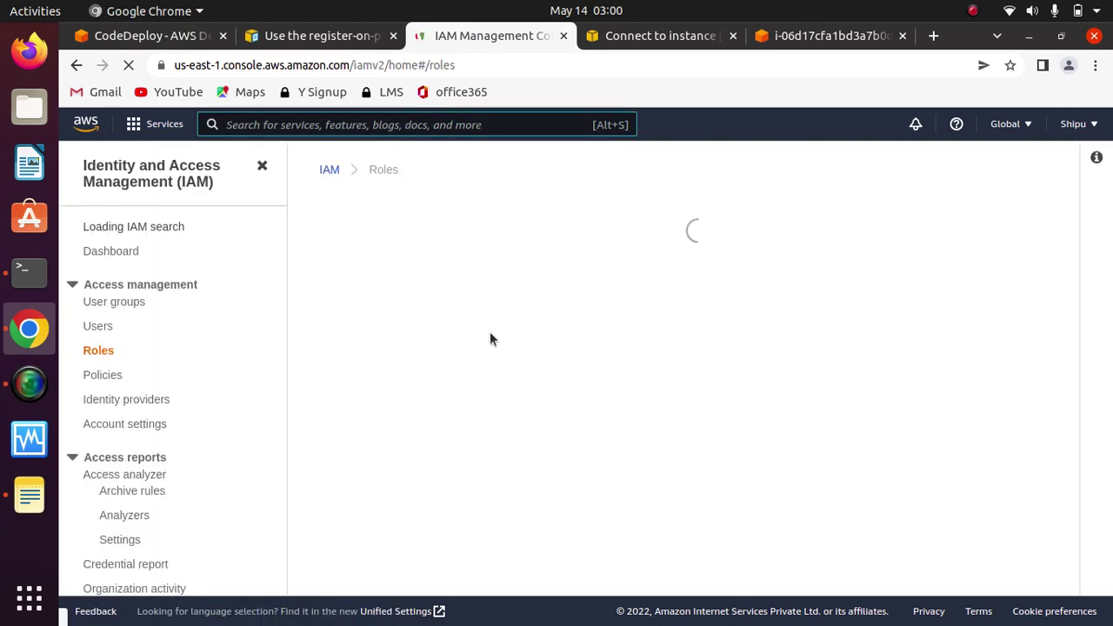
pyautogui.click(989, 242)
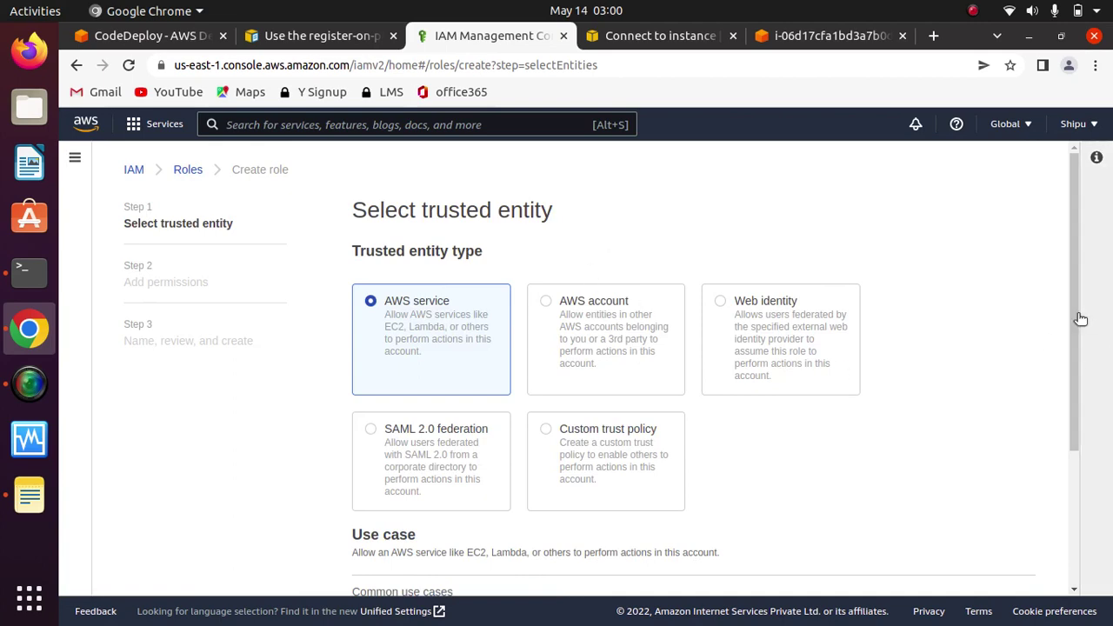
# Step: Trust the CodeDeploy service with the CodeDeploy use case, attaching AWSCodeDeployRole, and continue to naming
pyautogui.moveTo(1080, 323); pyautogui.dragTo(1069, 518)
pyautogui.click(502, 513)
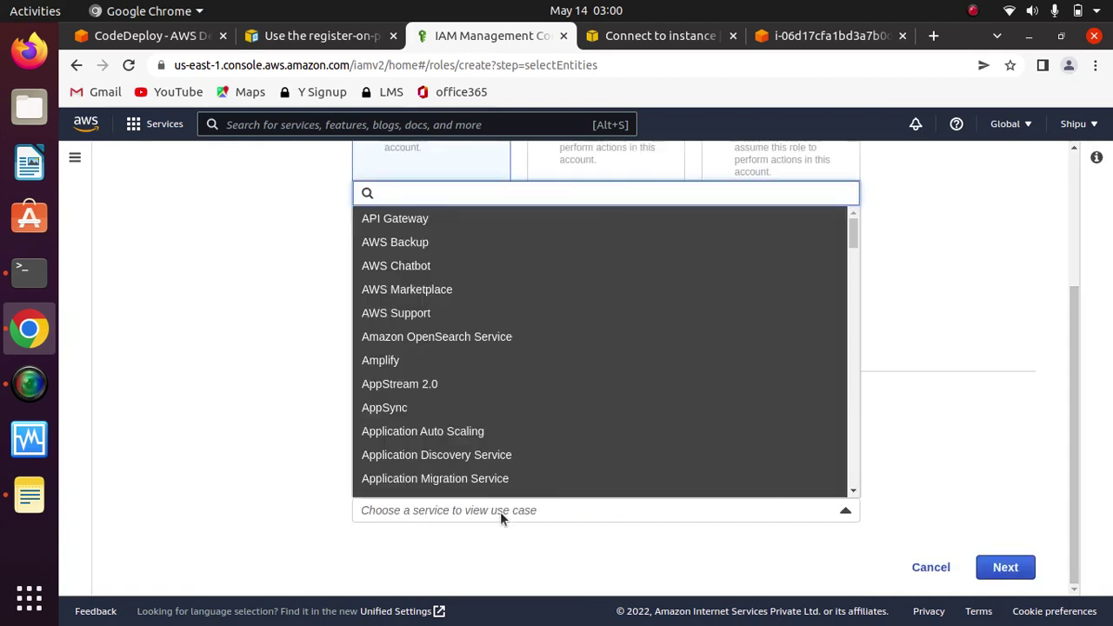
pyautogui.write('code')
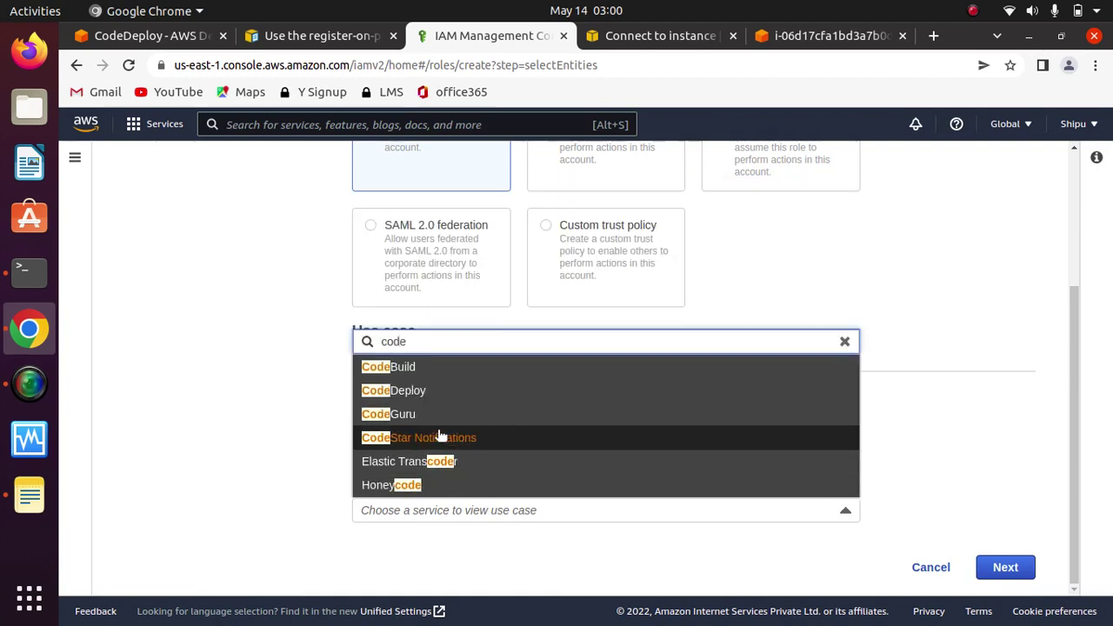
pyautogui.click(398, 391)
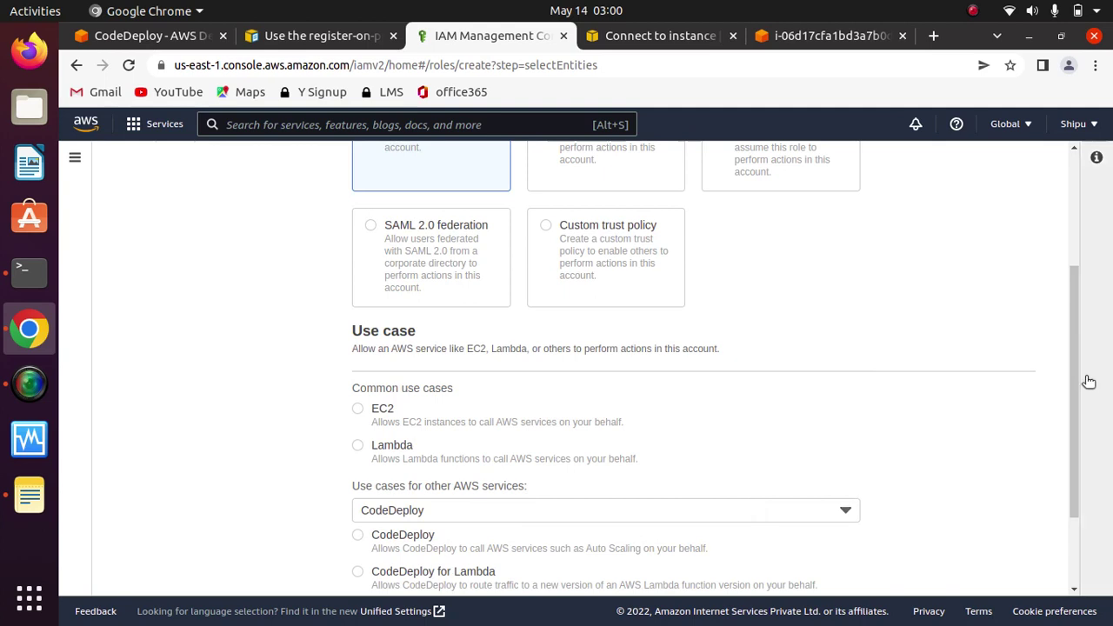
pyautogui.moveTo(1081, 385); pyautogui.dragTo(1053, 517)
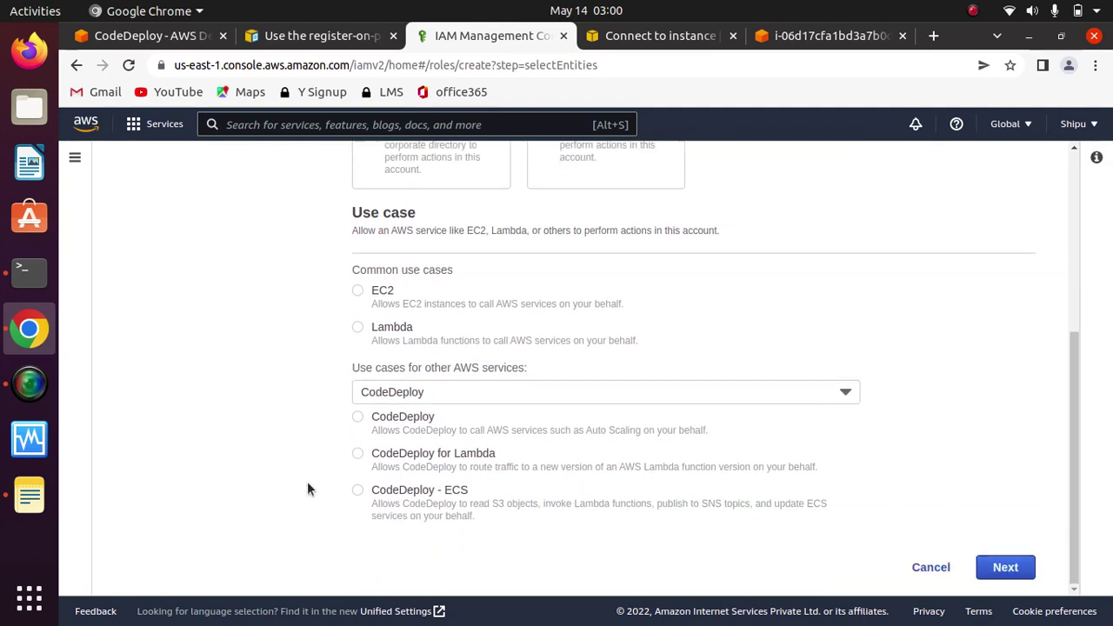
pyautogui.click(357, 418)
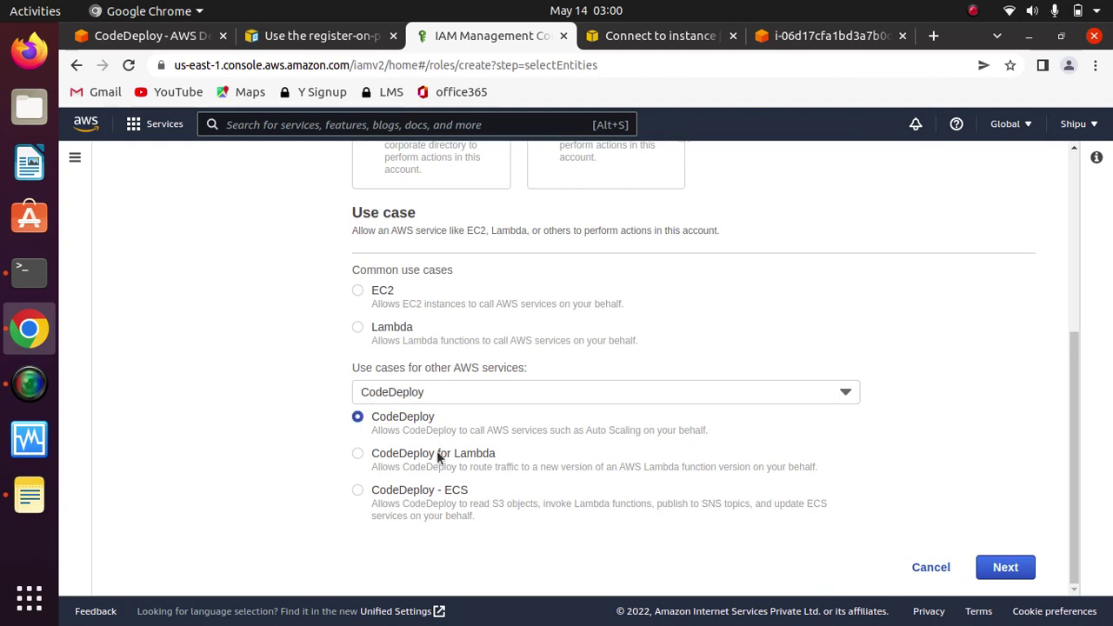
pyautogui.click(1005, 568)
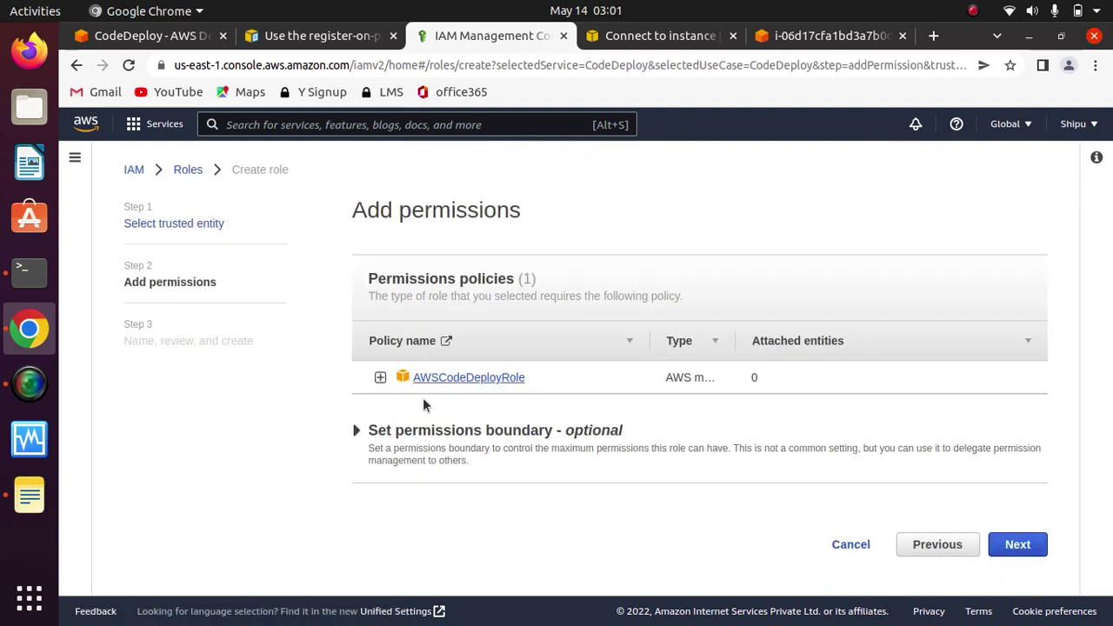
pyautogui.click(1015, 545)
# Step: Name the new role 'codedeployrole'
pyautogui.click(607, 345)
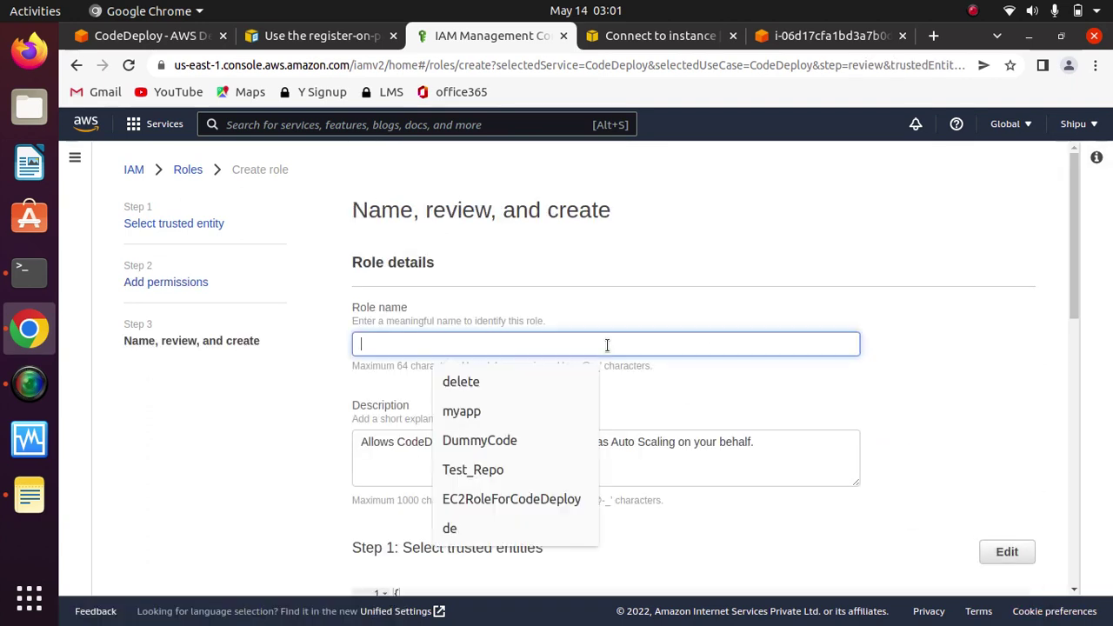
pyautogui.write('code')
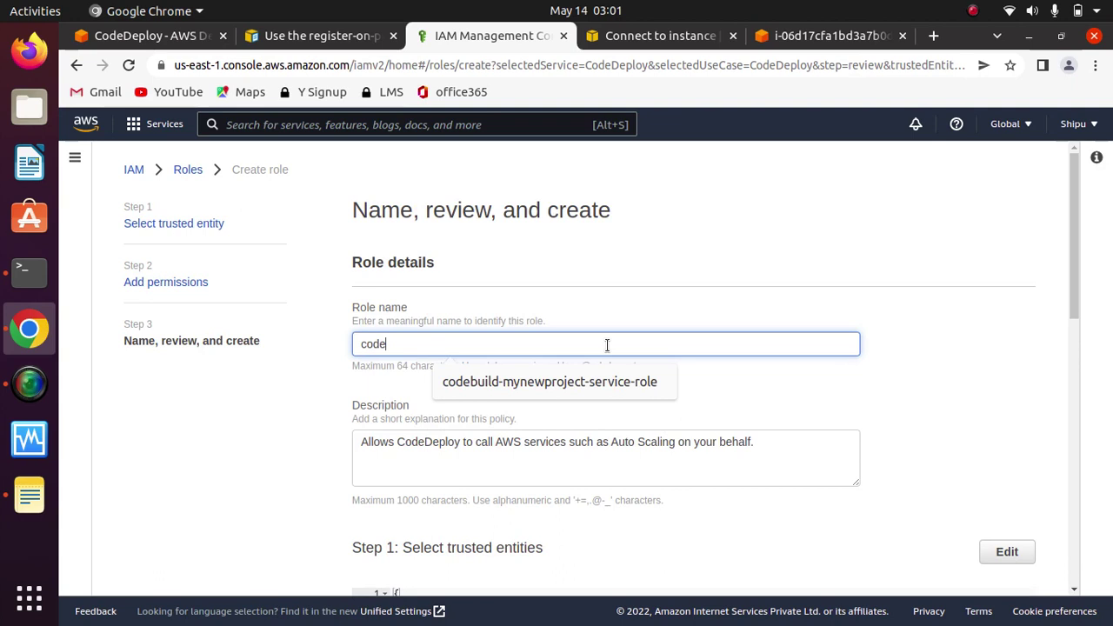
pyautogui.write('deployrole')
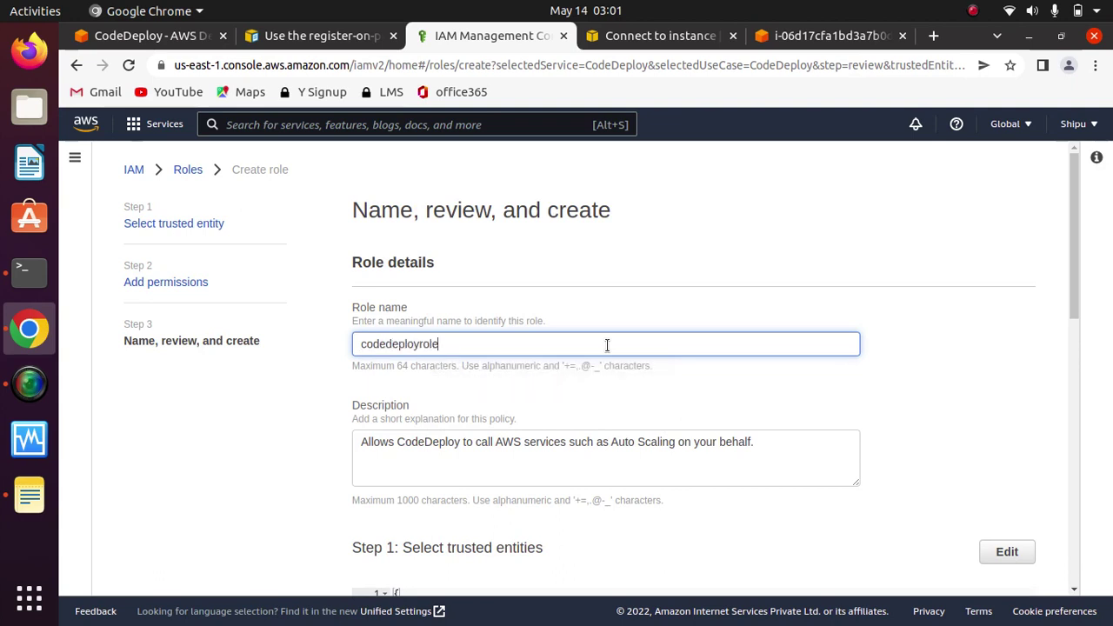
pyautogui.click(890, 368)
pyautogui.scroll(-3, 890, 367)
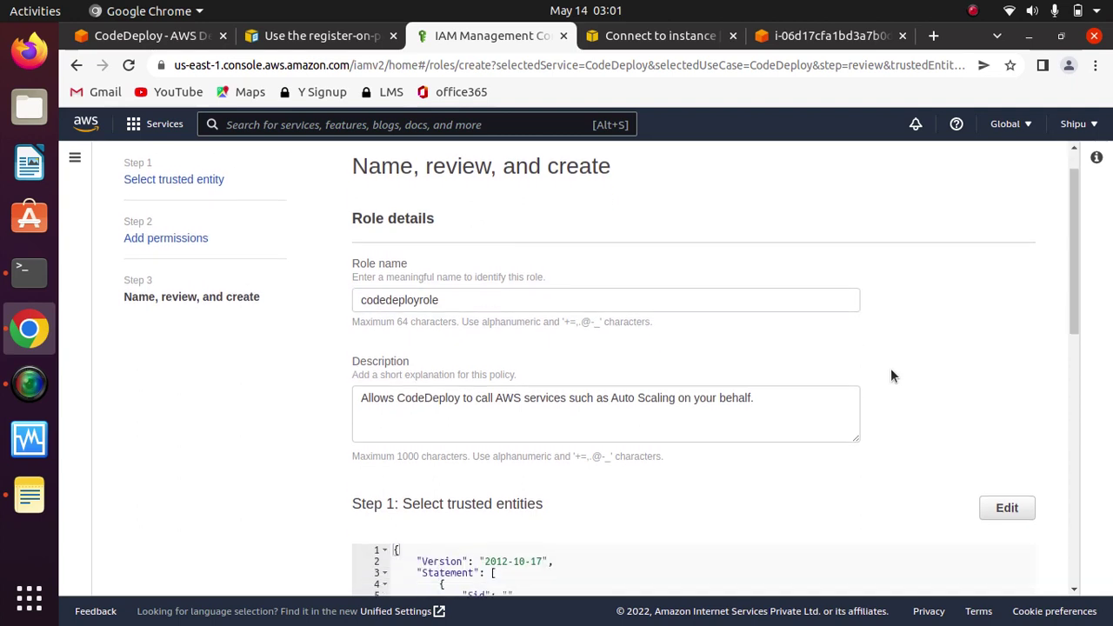
pyautogui.scroll(-5, 891, 368)
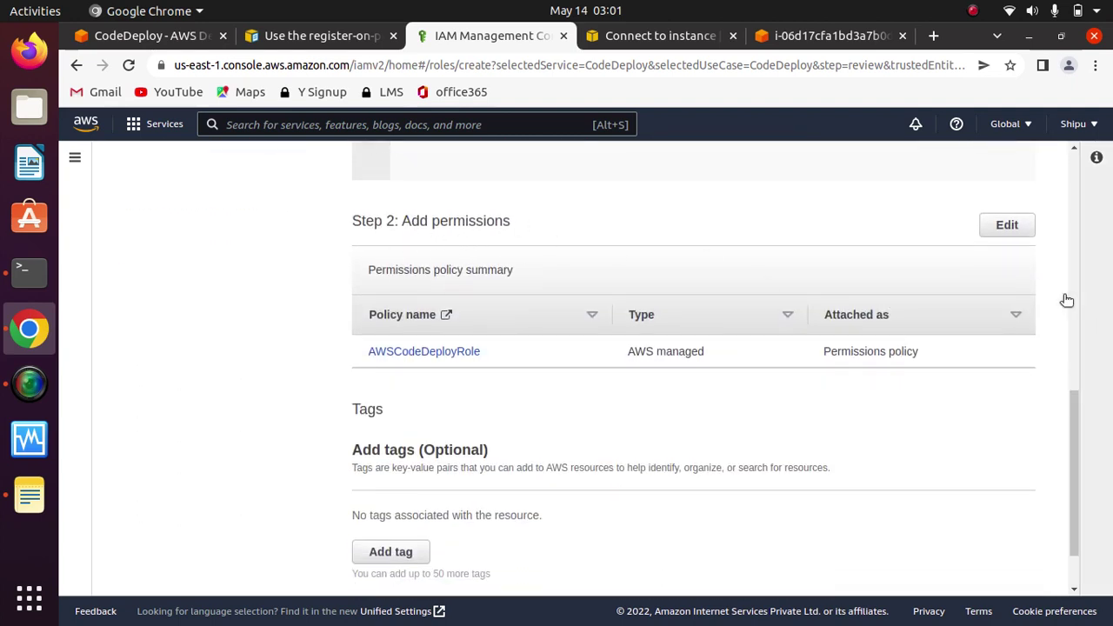
# Step: Recheck the AWSCodeDeployRole permission, then review the name-and-create page to the bottom
pyautogui.click(1005, 230)
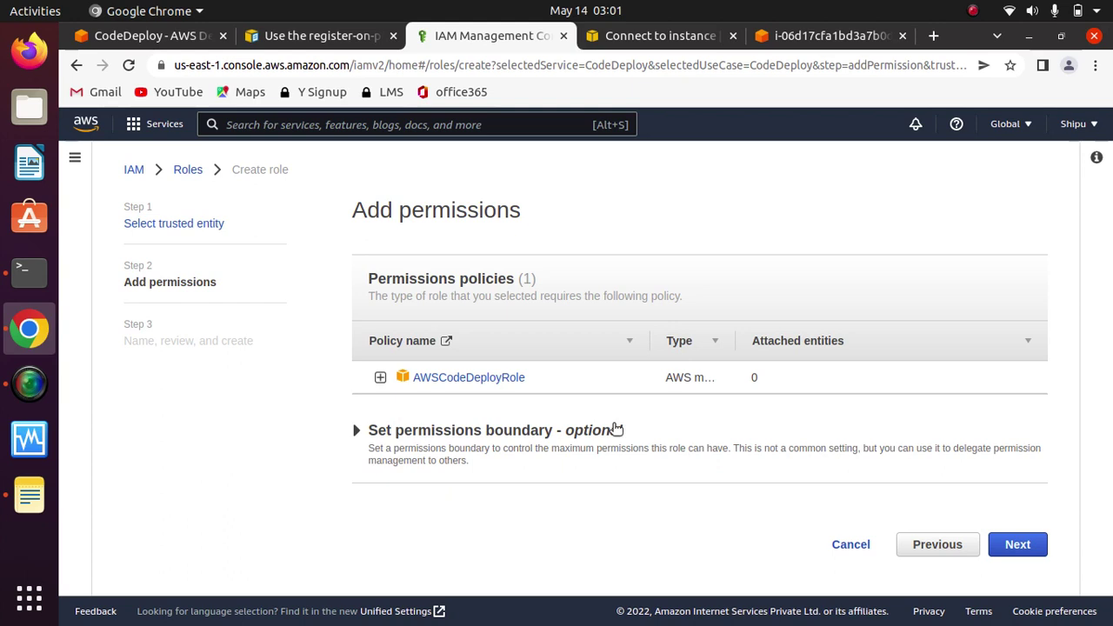
pyautogui.click(1018, 545)
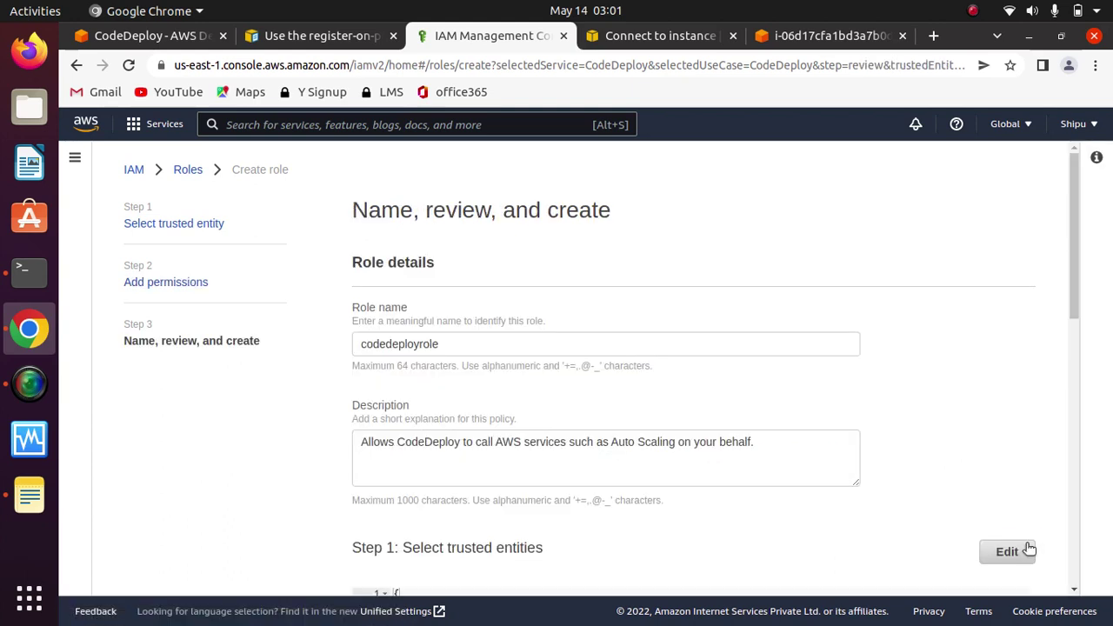
pyautogui.scroll(-7, 1084, 283)
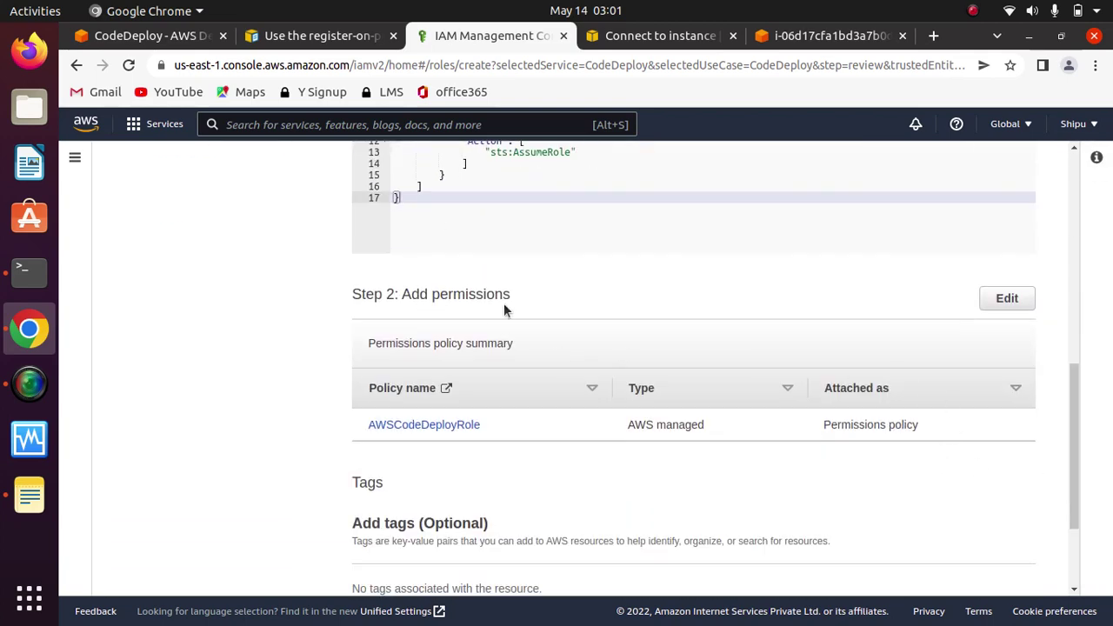
pyautogui.click(1009, 298)
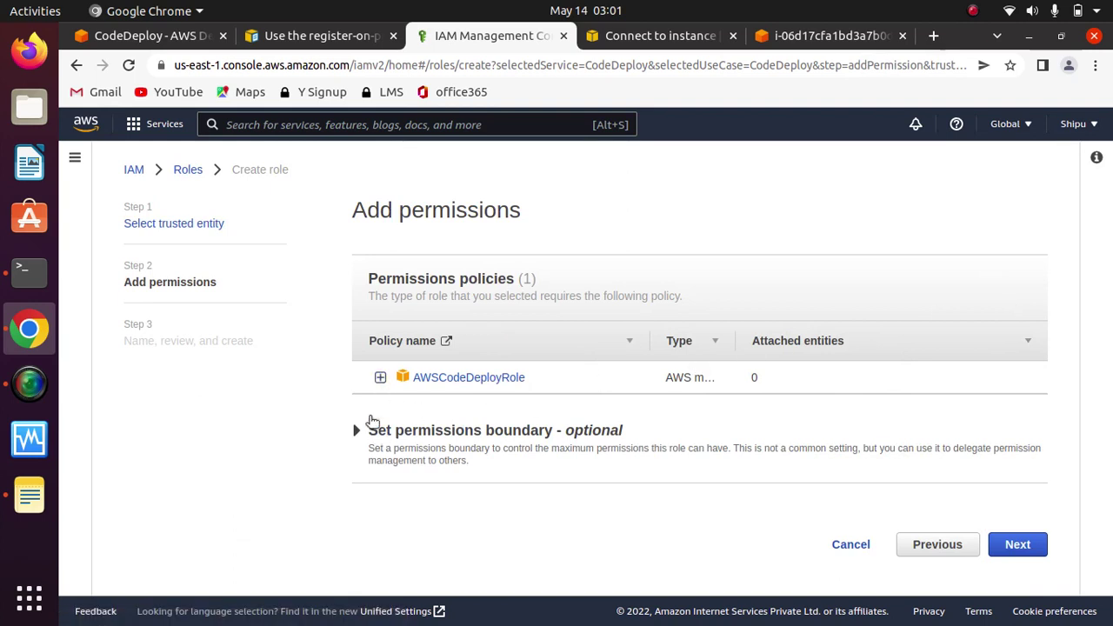
pyautogui.click(380, 379)
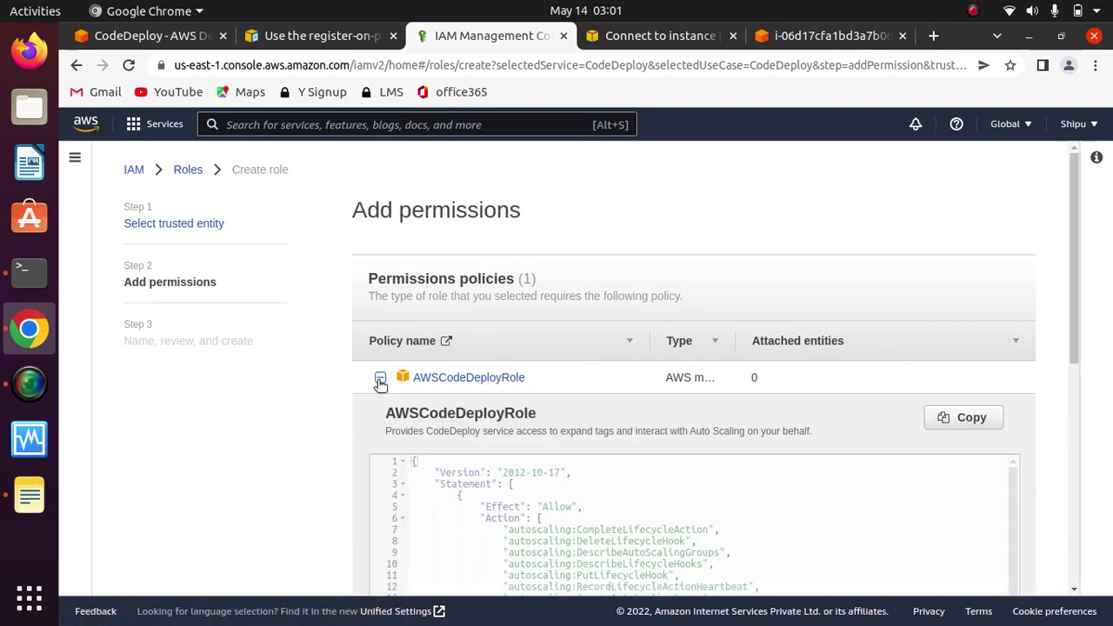
pyautogui.click(380, 379)
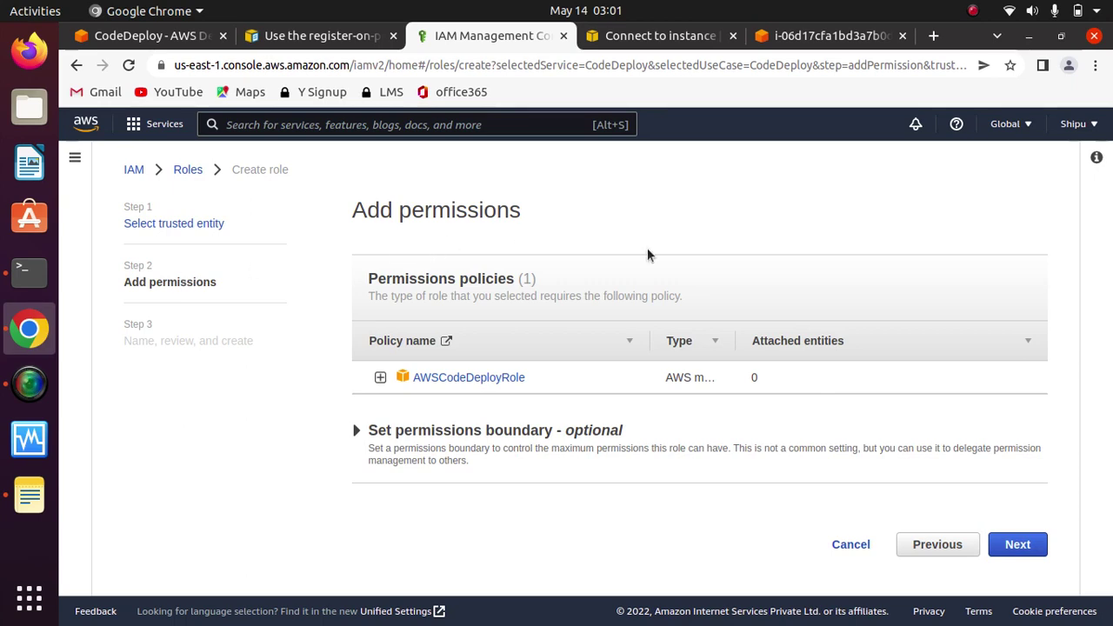
pyautogui.click(1023, 546)
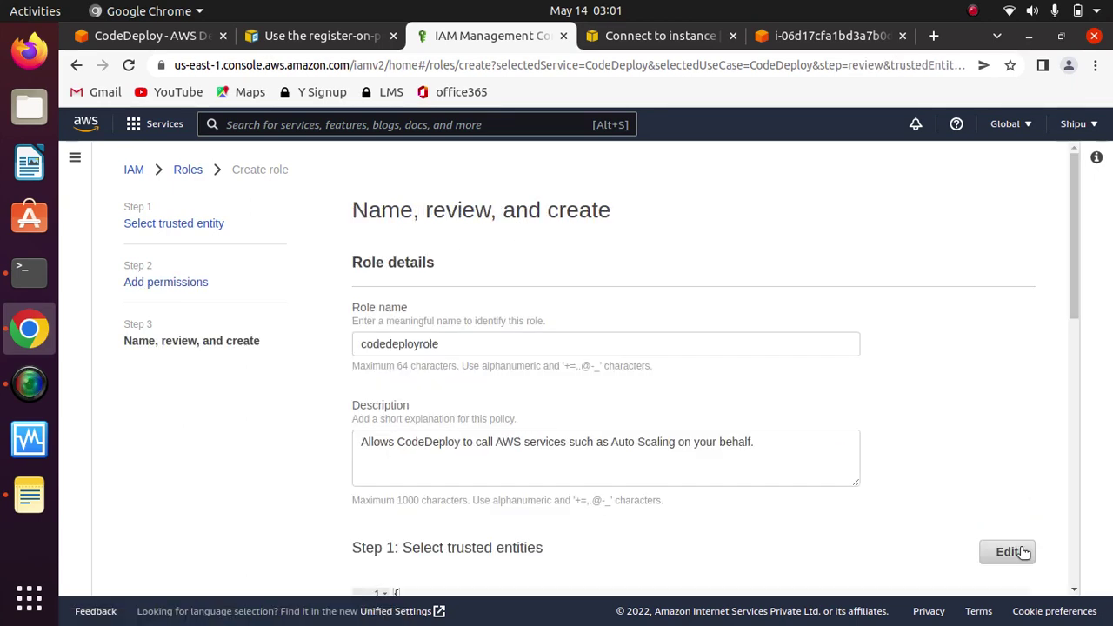
pyautogui.moveTo(1078, 294); pyautogui.dragTo(1030, 583)
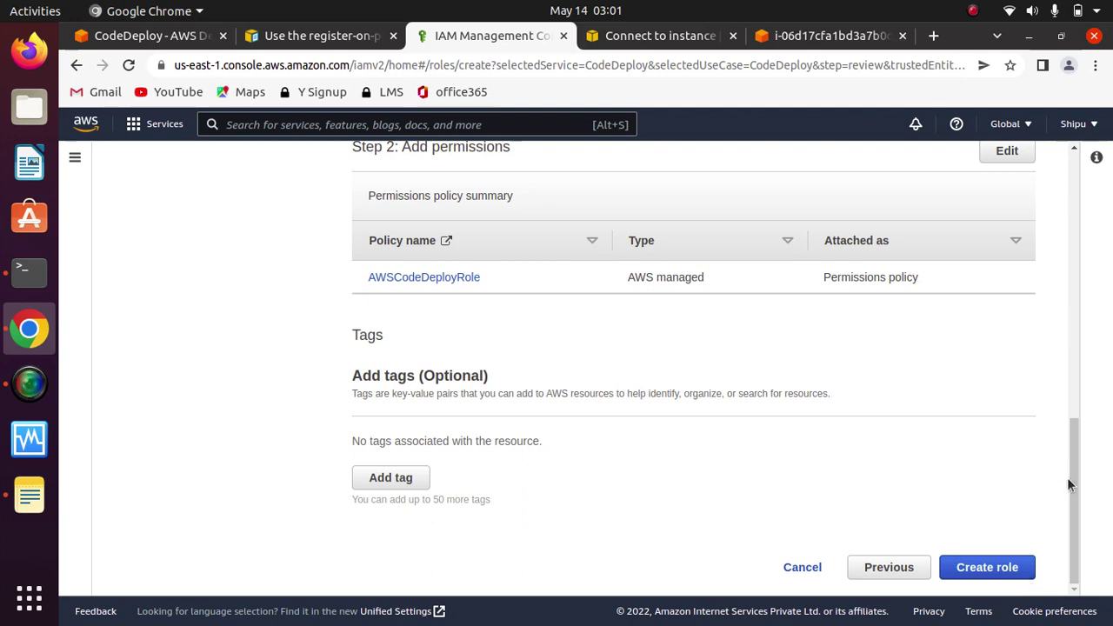
pyautogui.scroll(4, 1063, 471)
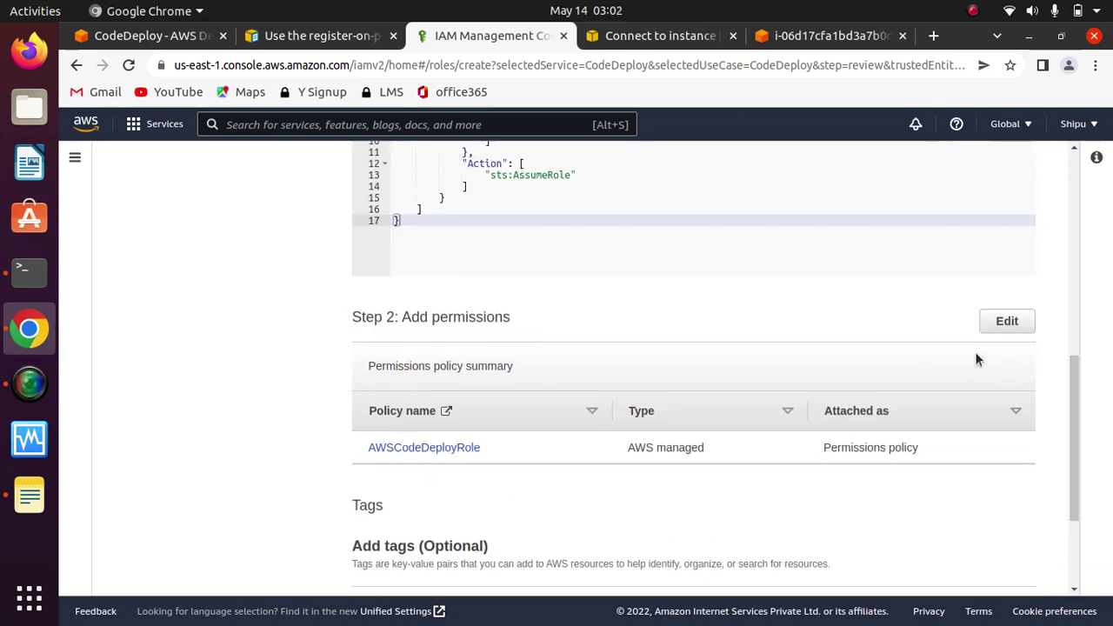
pyautogui.click(1004, 324)
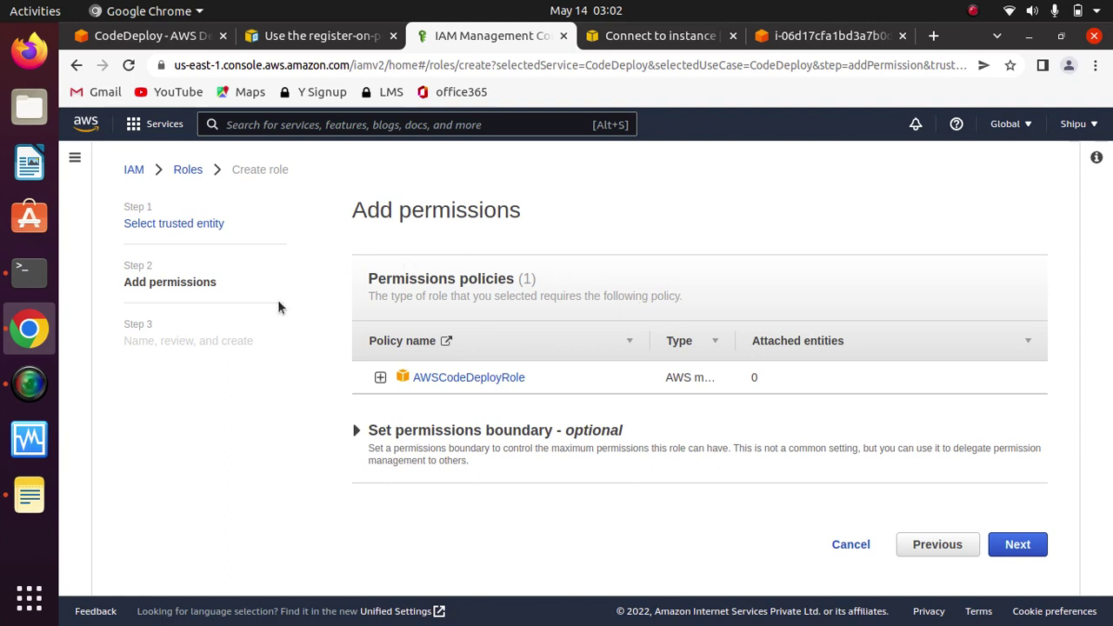
pyautogui.click(1014, 546)
pyautogui.moveTo(1073, 286); pyautogui.dragTo(1076, 549)
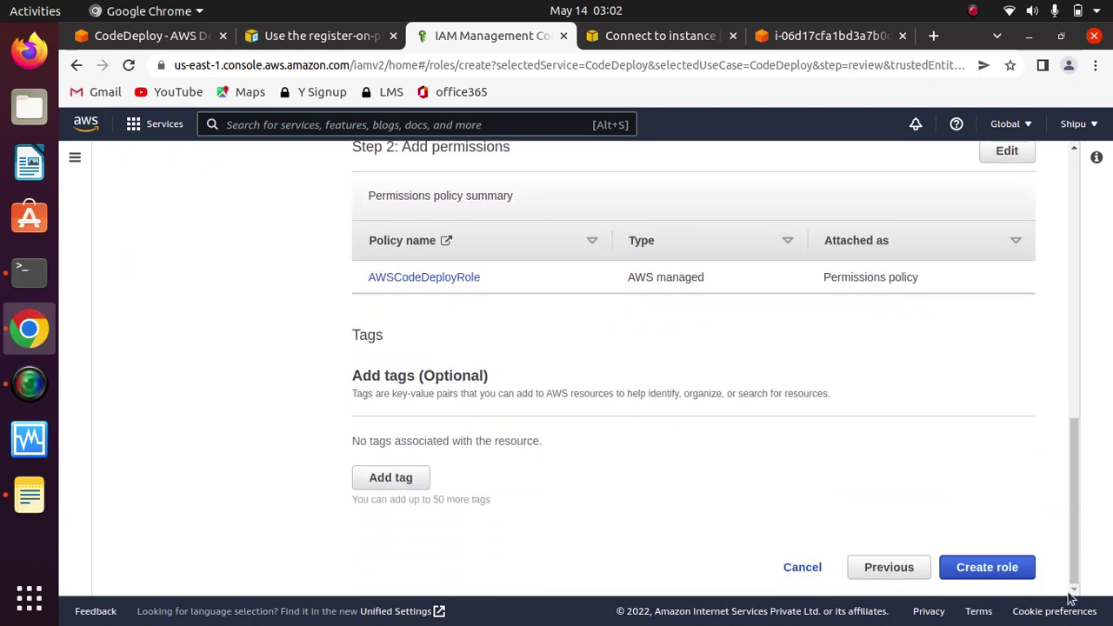
# Step: Create the codedeployrole role and open its details showing AWSCodeDeployRole under permissions
pyautogui.click(986, 567)
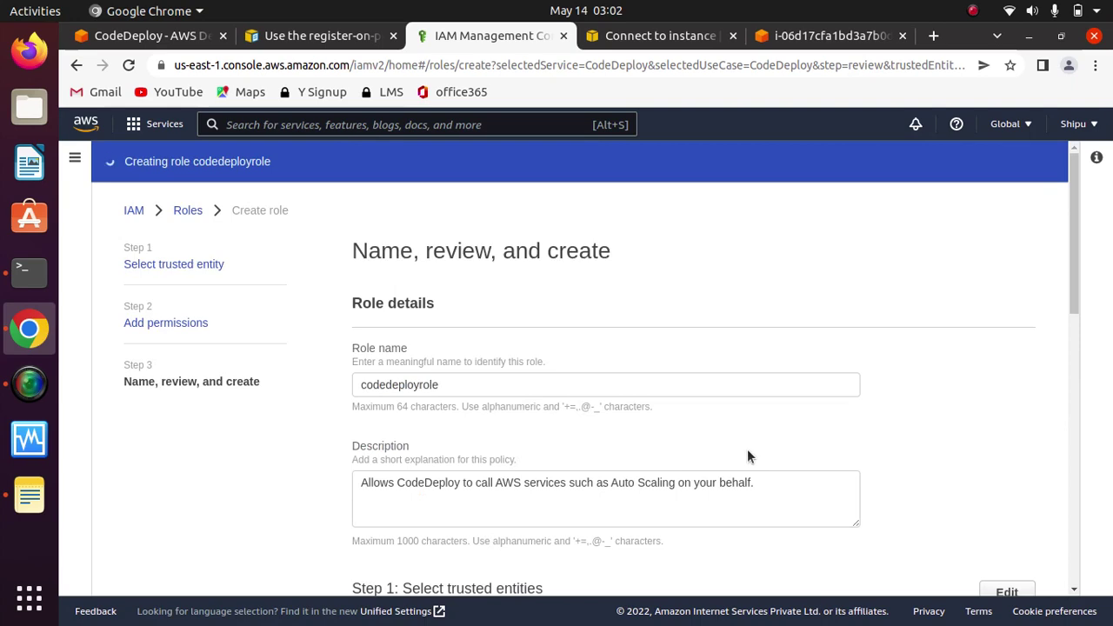
pyautogui.scroll(-2, 1077, 284)
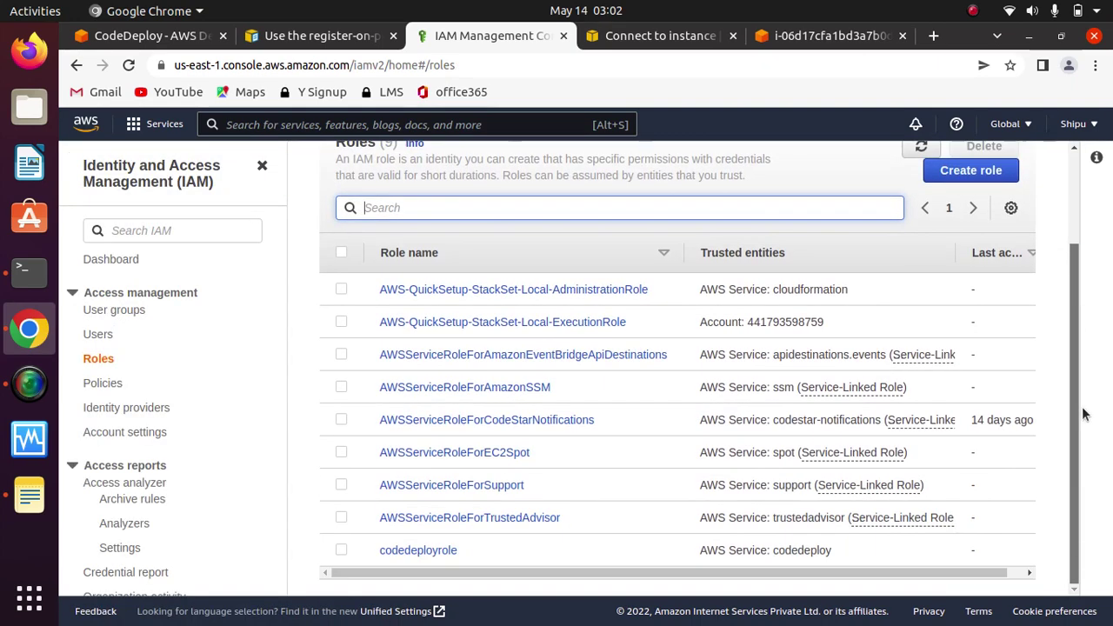
pyautogui.scroll(3, 1076, 284)
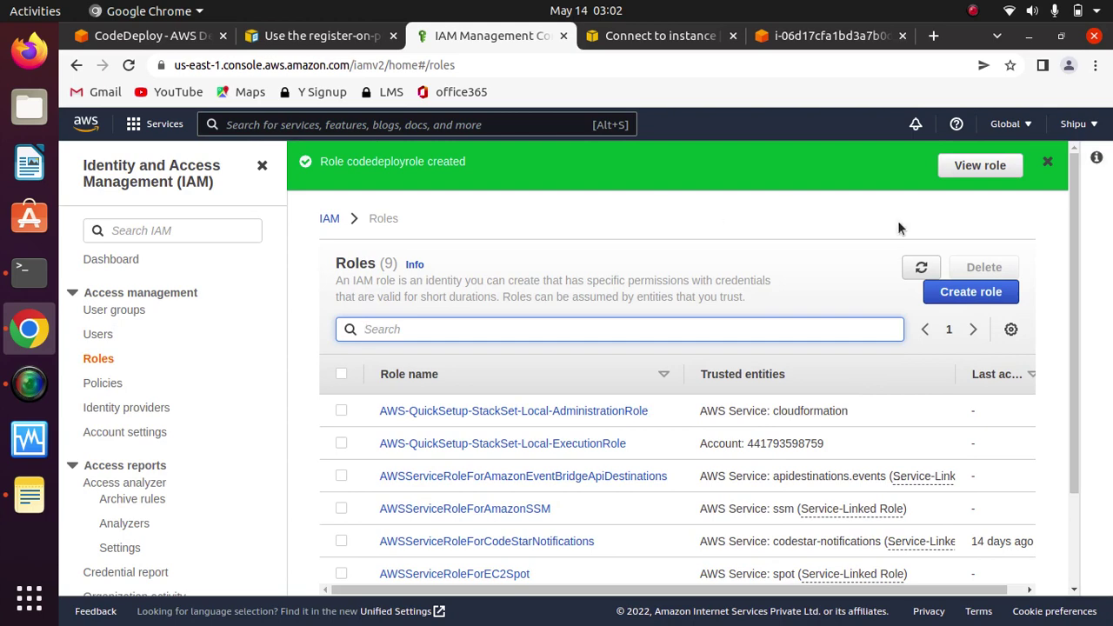
pyautogui.scroll(-3, 1070, 479)
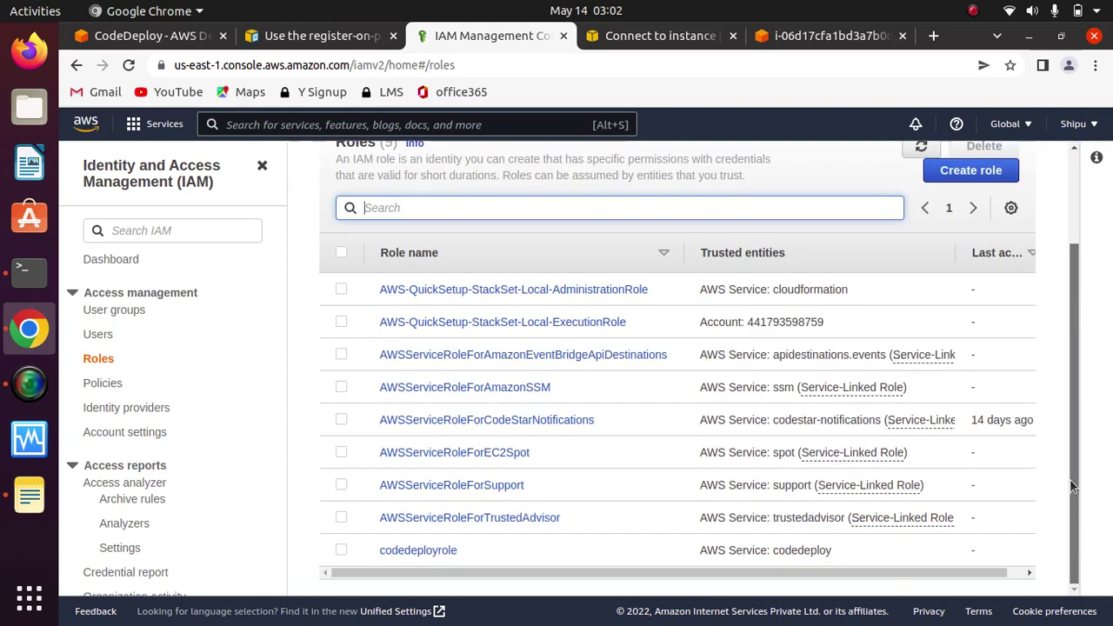
pyautogui.click(424, 550)
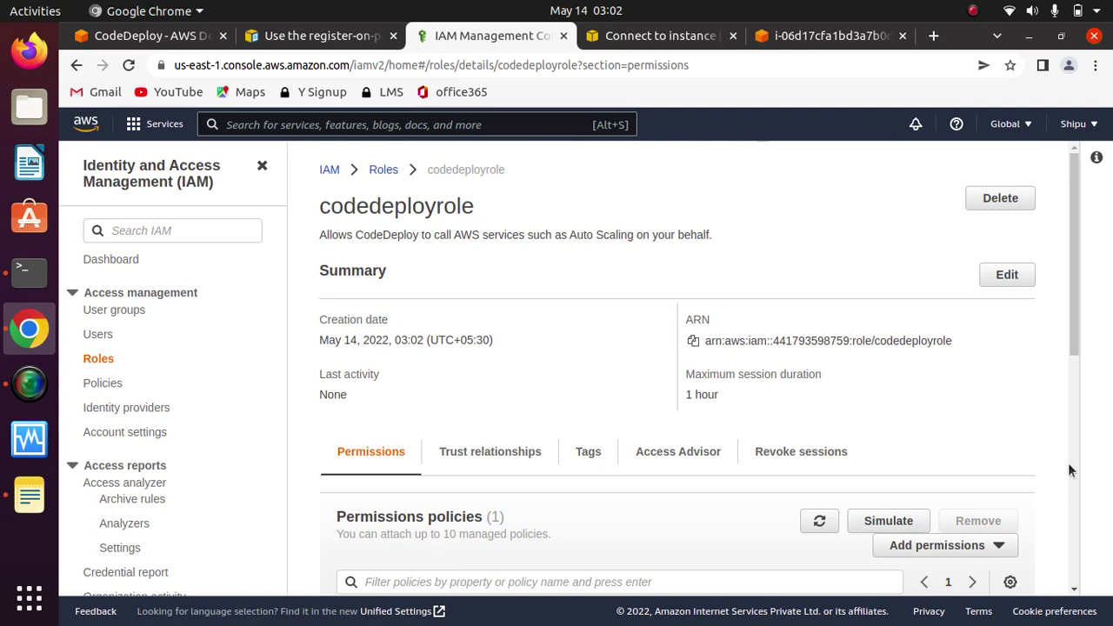
pyautogui.moveTo(1071, 294); pyautogui.dragTo(1076, 464)
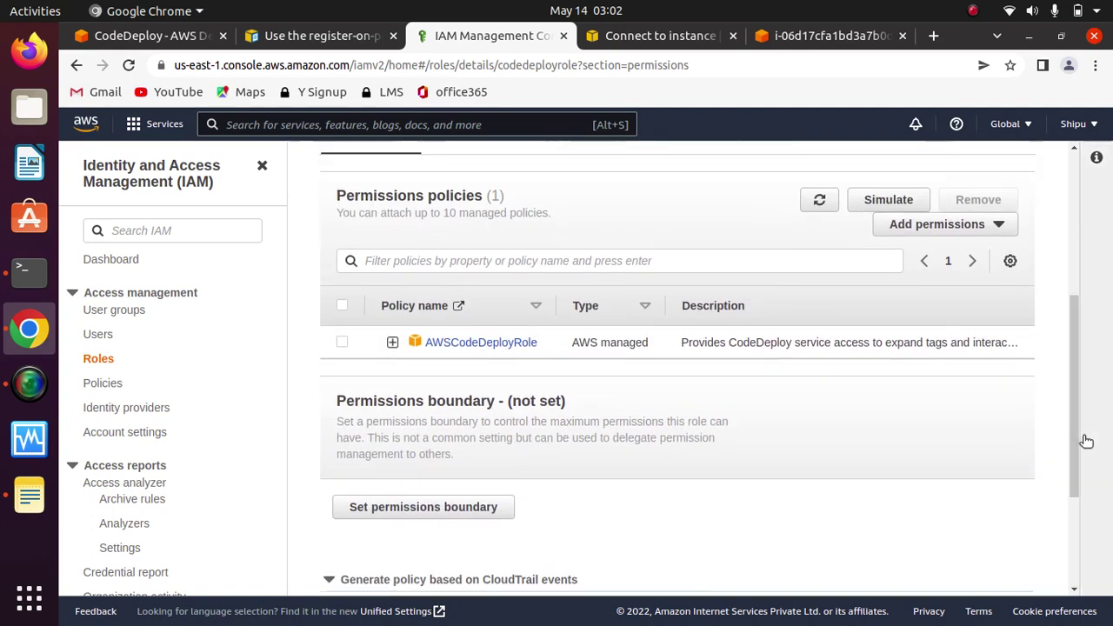
pyautogui.click(983, 233)
# Step: Attach the AmazonS3FullAccess policy to codedeployrole, found by filtering on 's3'
pyautogui.click(928, 252)
pyautogui.click(396, 364)
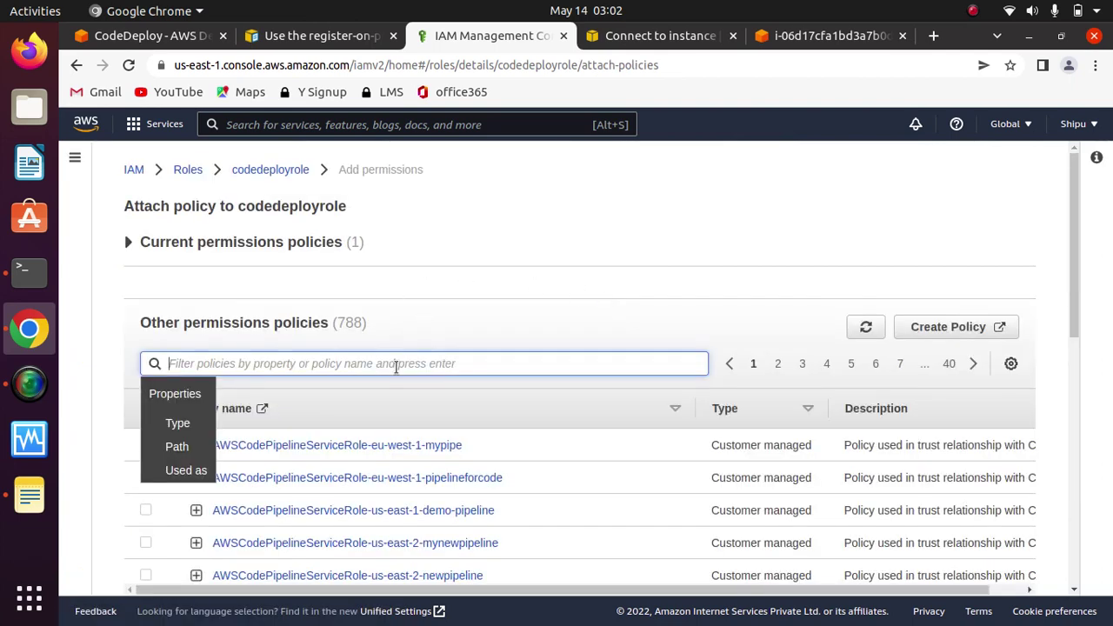
pyautogui.write('s3')
pyautogui.press('Return')
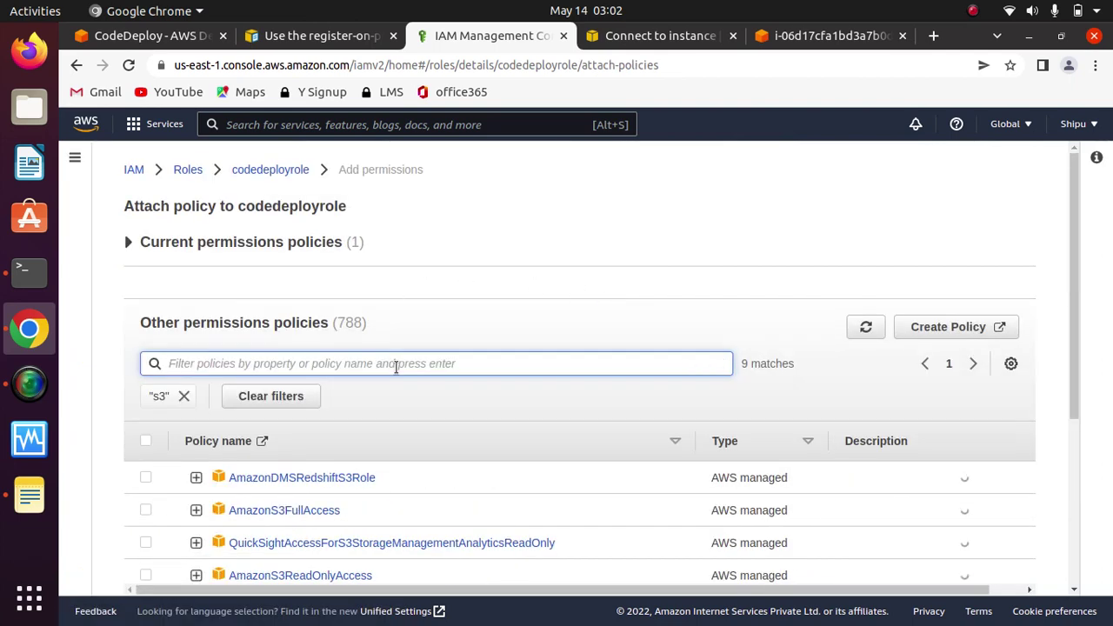
pyautogui.click(145, 510)
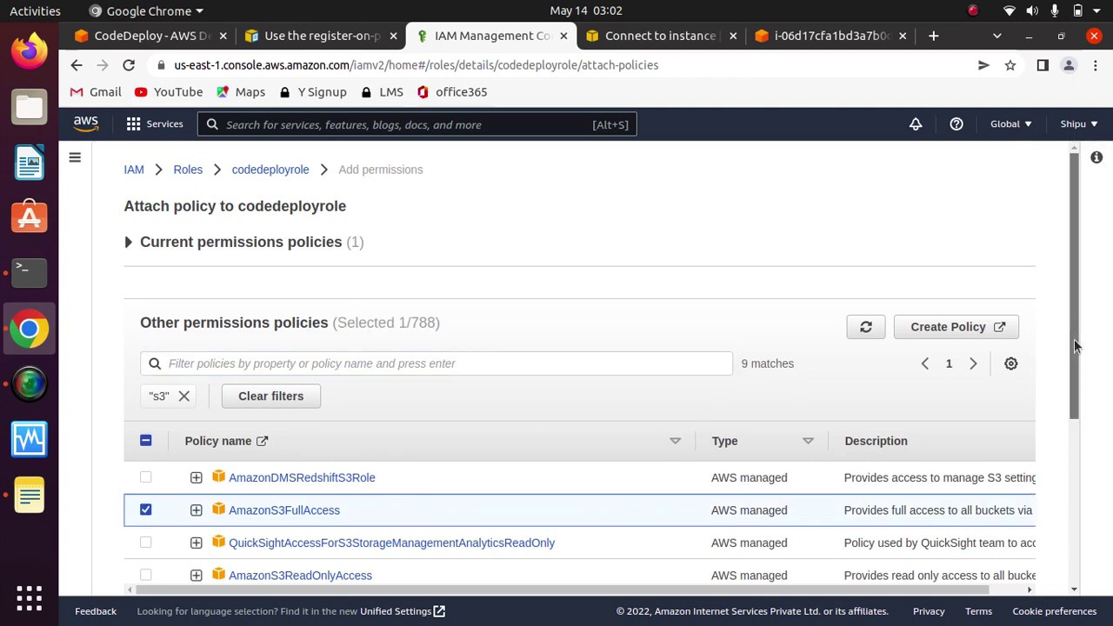
pyautogui.scroll(-5, 1078, 391)
pyautogui.click(976, 554)
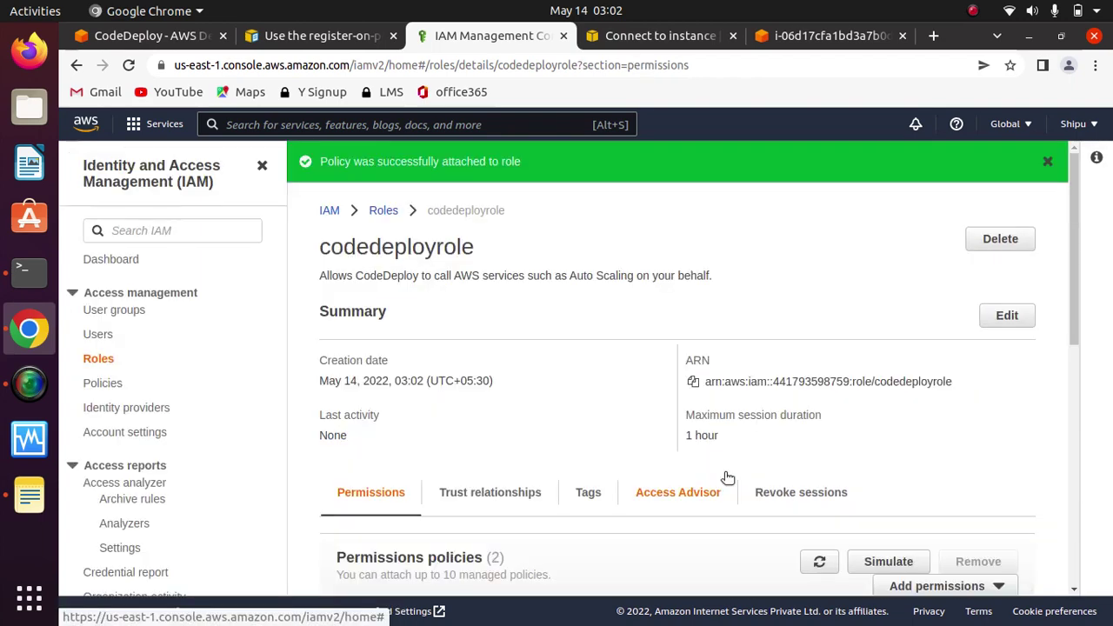
pyautogui.moveTo(1071, 287); pyautogui.dragTo(1065, 459)
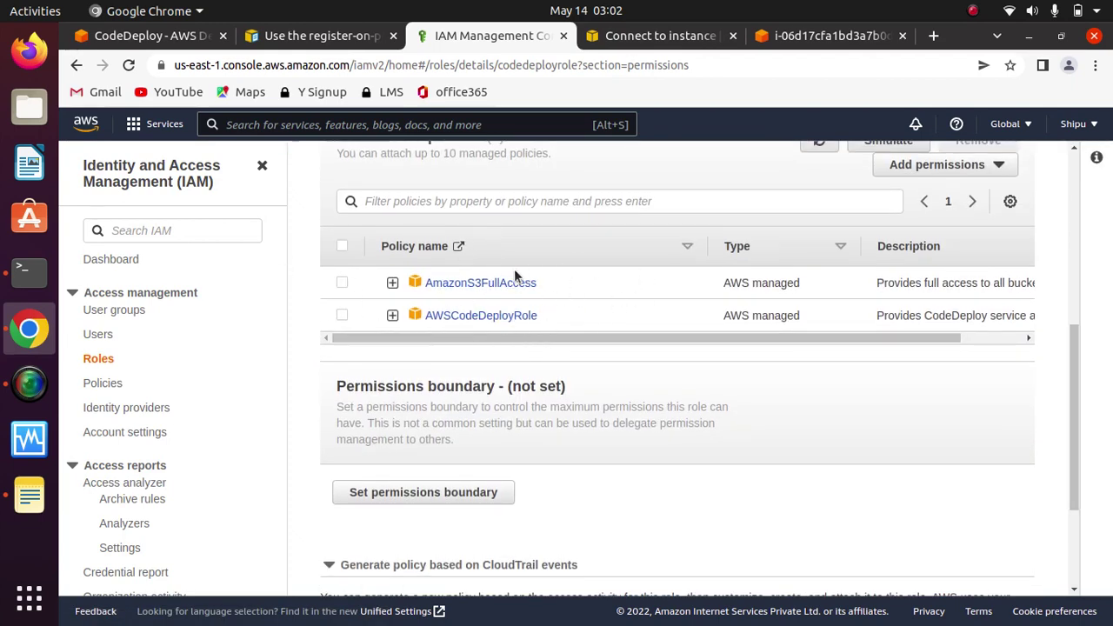
pyautogui.click(706, 38)
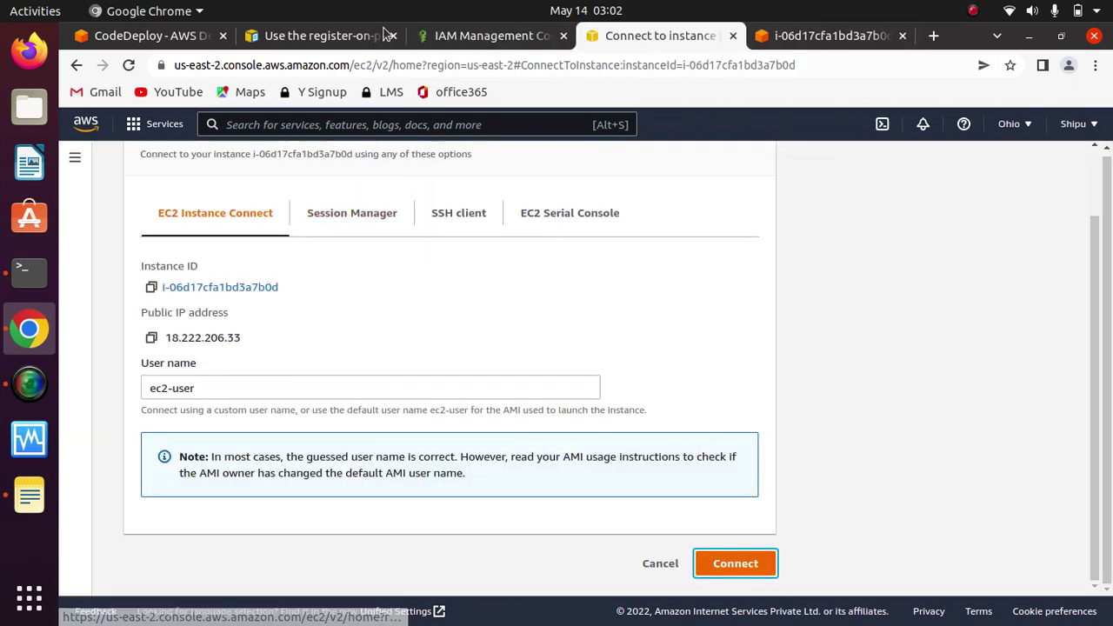
# Step: Reload the deployment group form, name it 'dev' and choose codedeployrole as service role
pyautogui.click(149, 36)
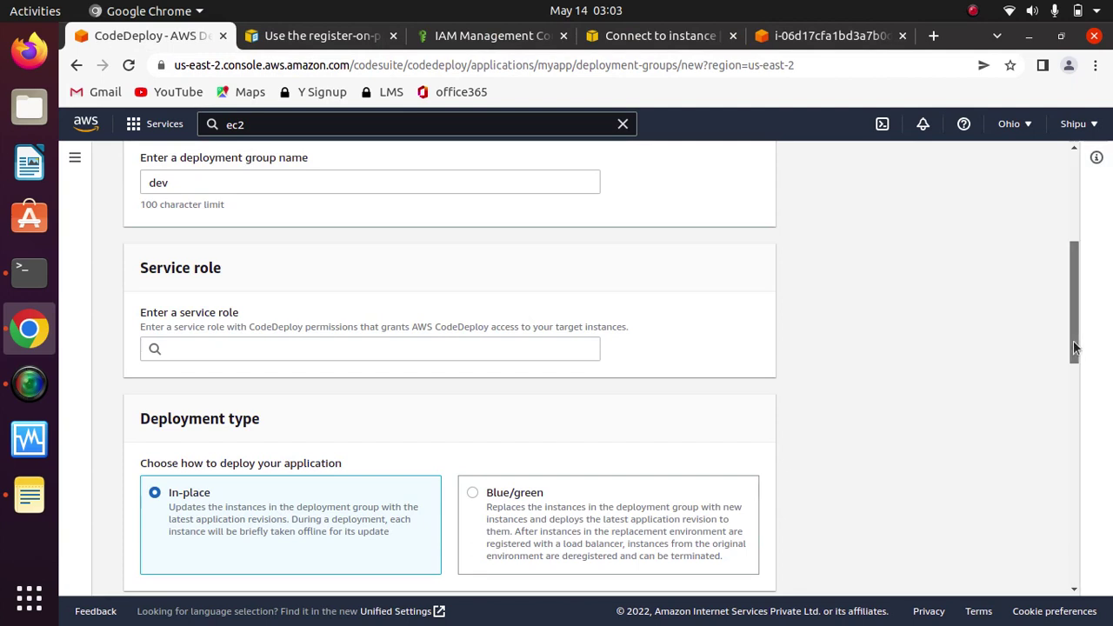
pyautogui.moveTo(1074, 346); pyautogui.dragTo(1057, 203)
pyautogui.click(127, 68)
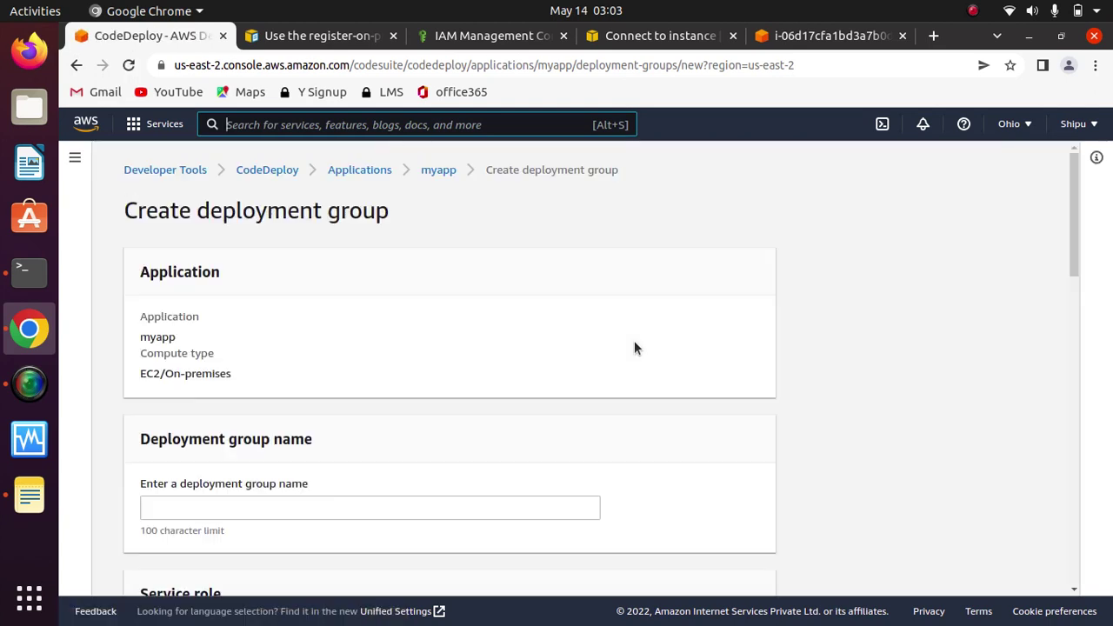
pyautogui.scroll(-4, 597, 341)
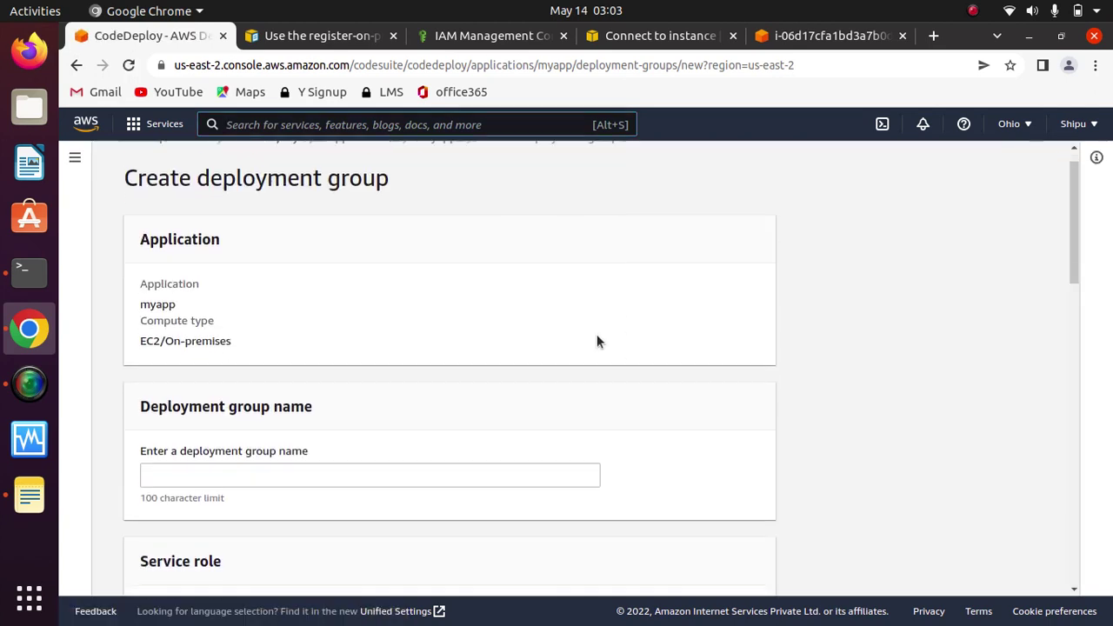
pyautogui.click(196, 345)
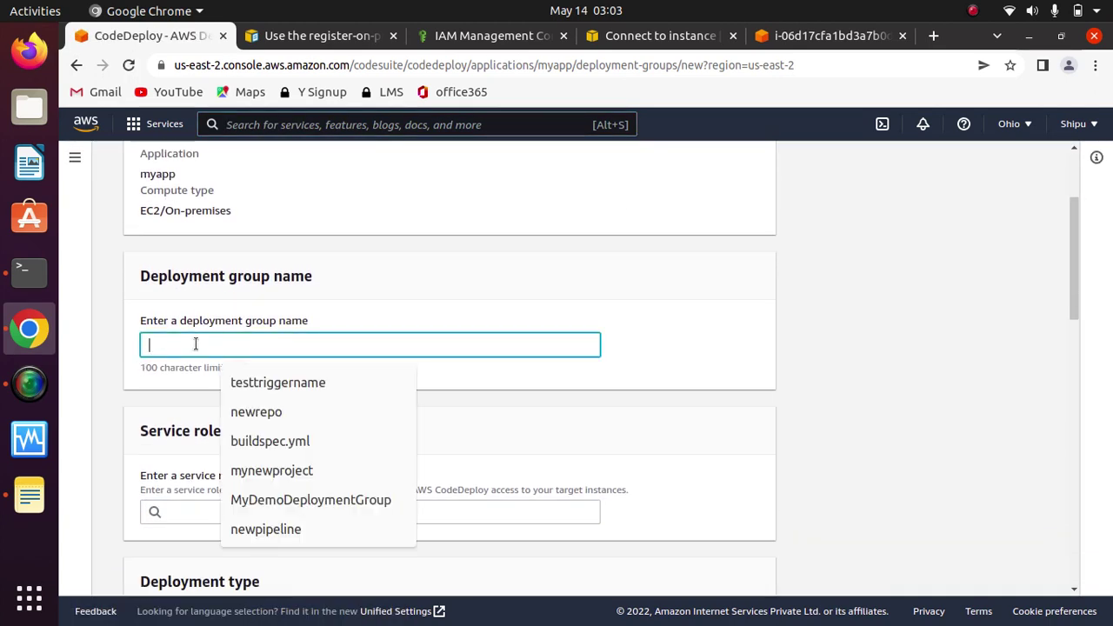
pyautogui.write('dev')
pyautogui.click(678, 350)
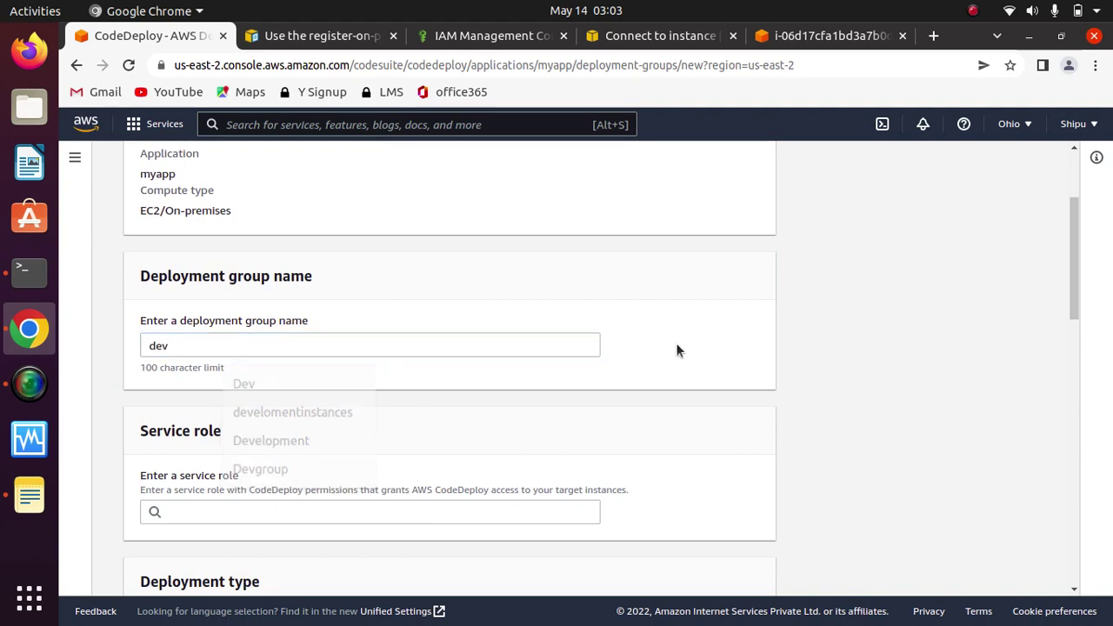
pyautogui.scroll(-4, 676, 342)
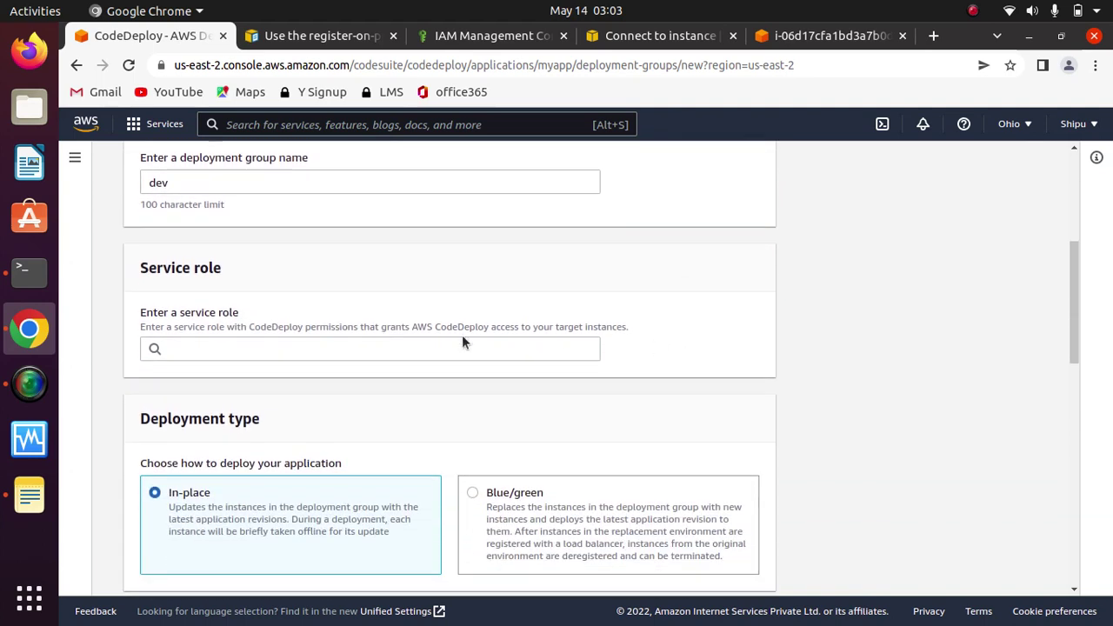
pyautogui.click(449, 347)
pyautogui.click(221, 385)
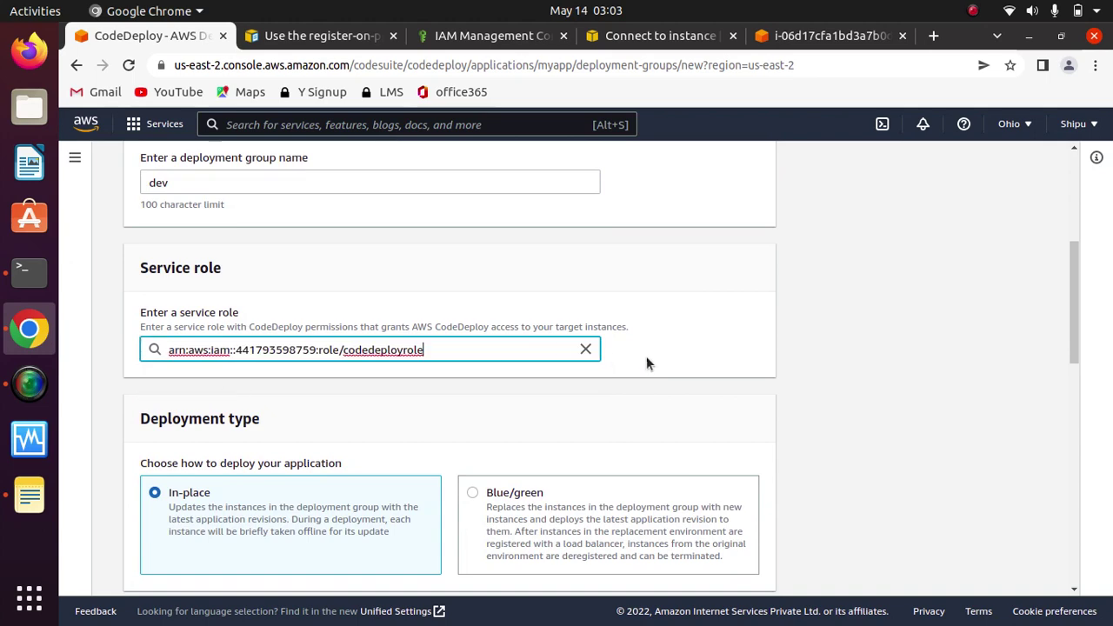
# Step: Turn off load balancing for the dev deployment group
pyautogui.scroll(-5, 649, 356)
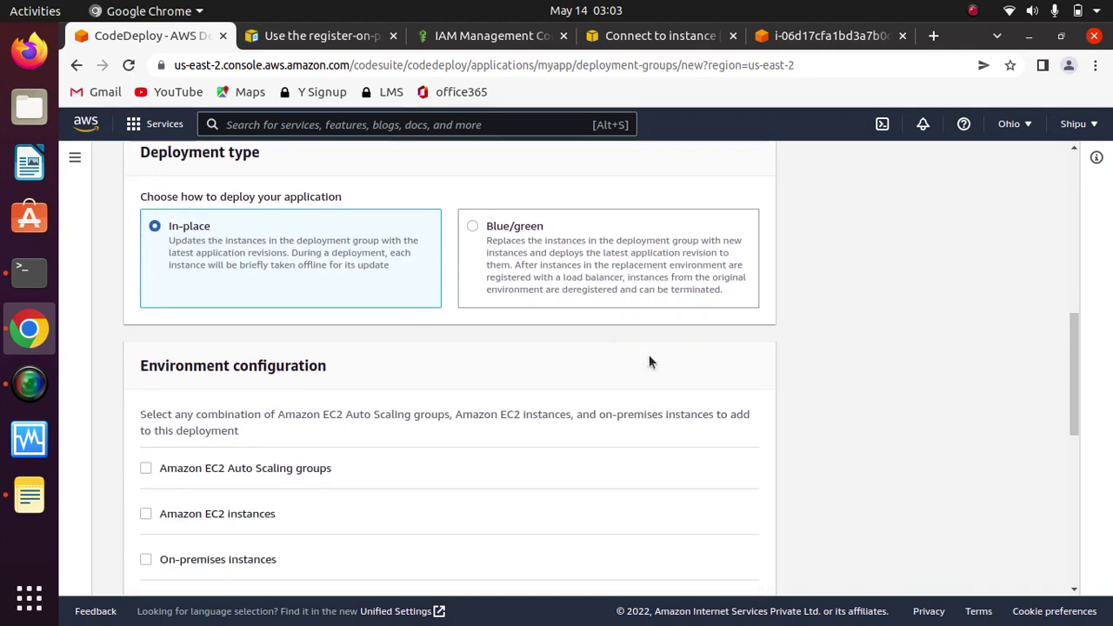
pyautogui.scroll(-12, 648, 358)
pyautogui.scroll(1, 649, 362)
pyautogui.scroll(-2, 648, 362)
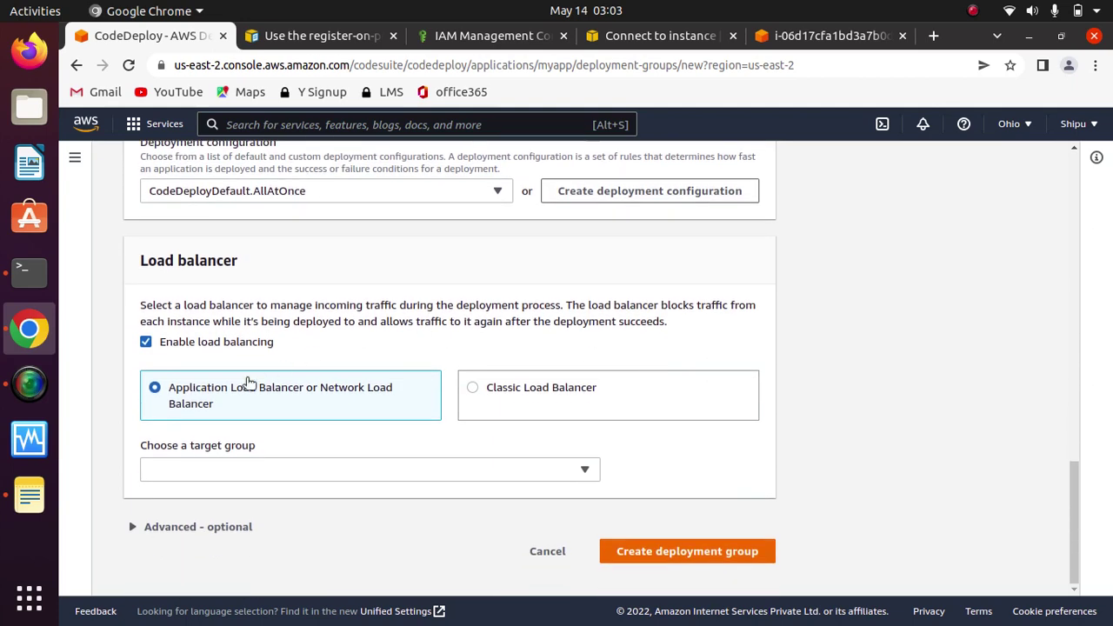
pyautogui.click(141, 340)
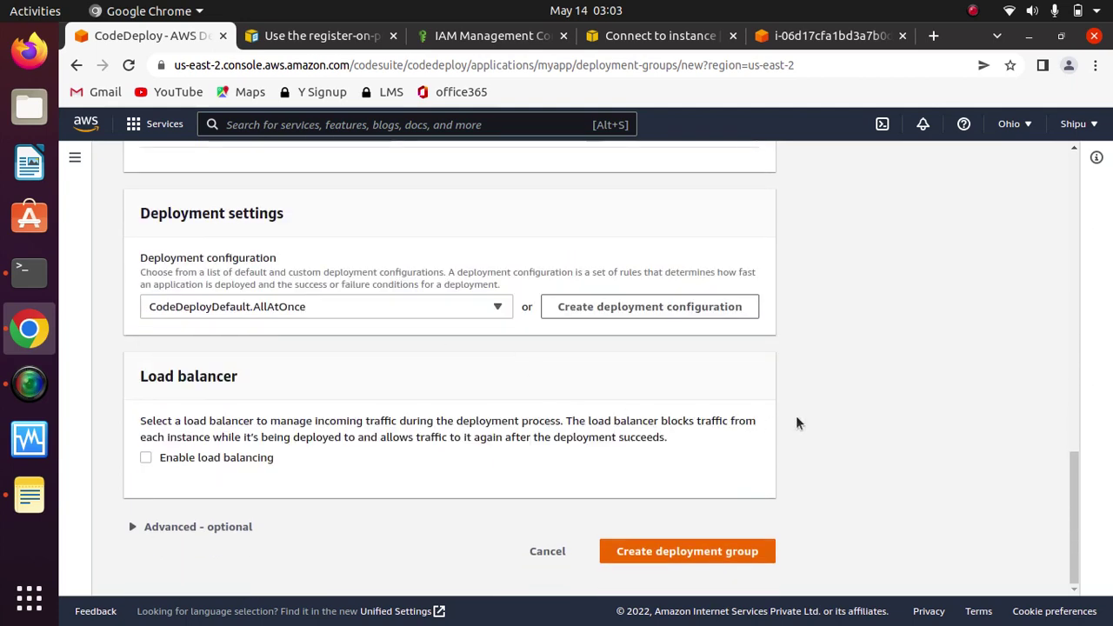
pyautogui.scroll(7, 797, 424)
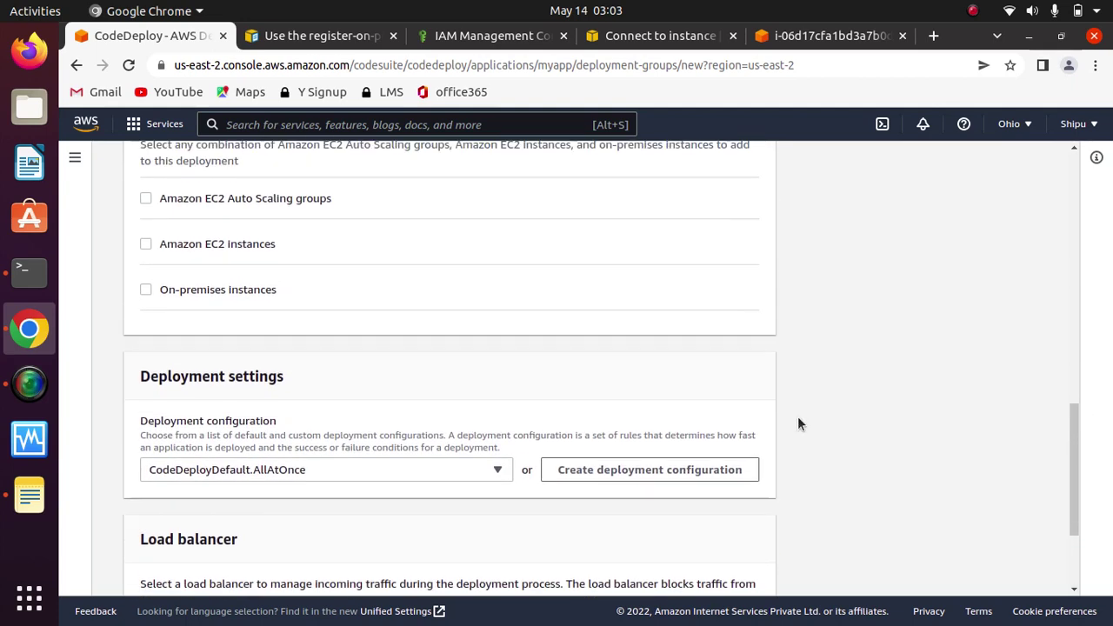
pyautogui.scroll(9, 799, 425)
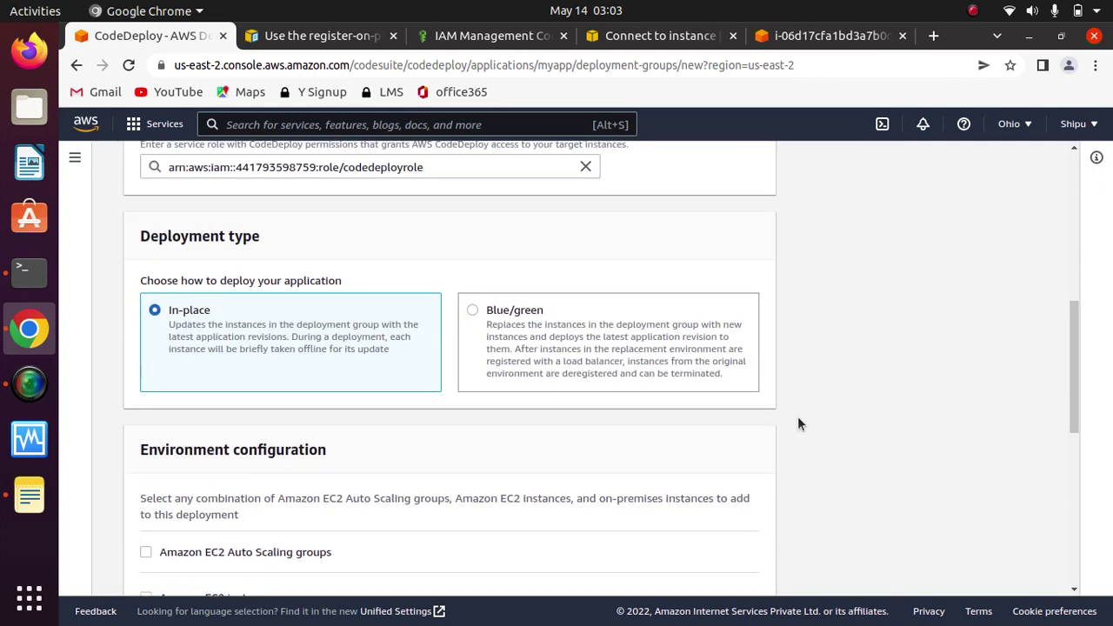
pyautogui.scroll(5, 800, 424)
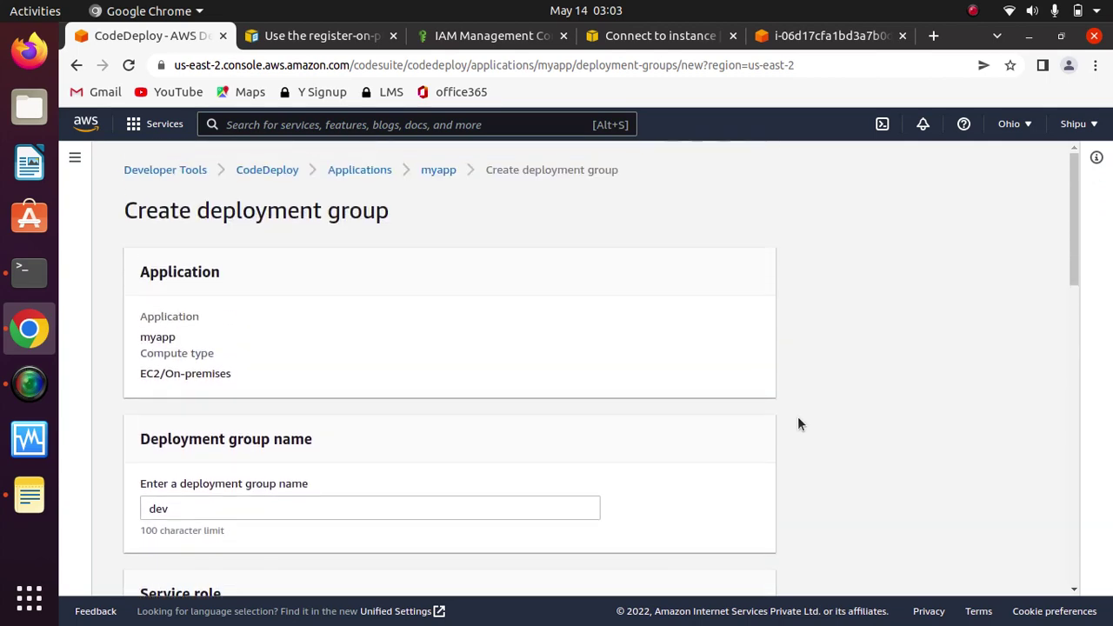
pyautogui.scroll(-12, 800, 425)
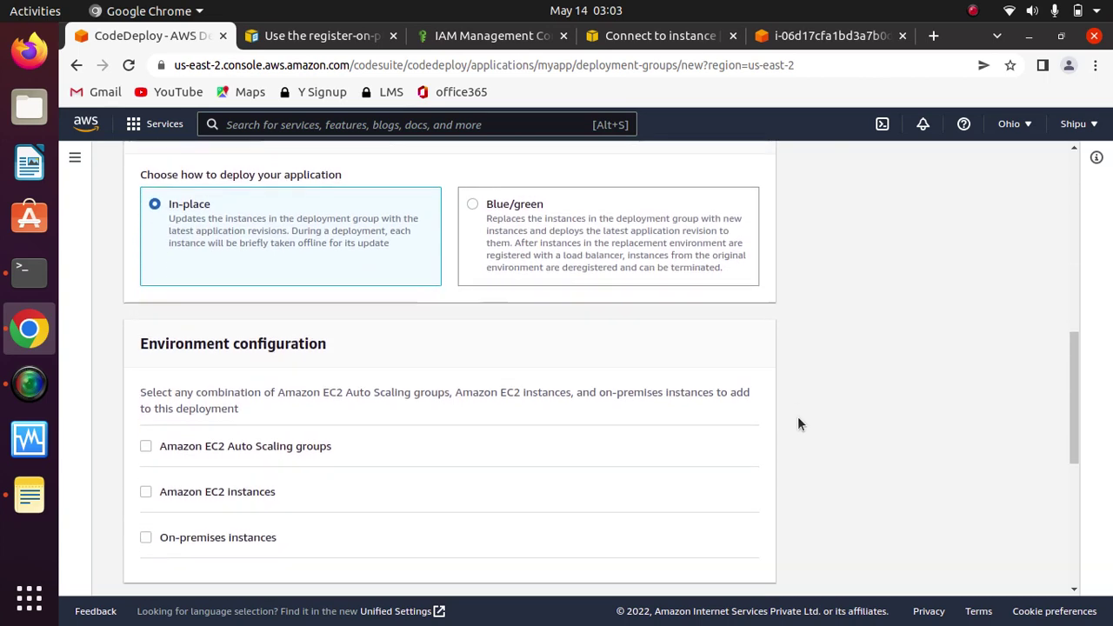
pyautogui.scroll(-4, 797, 423)
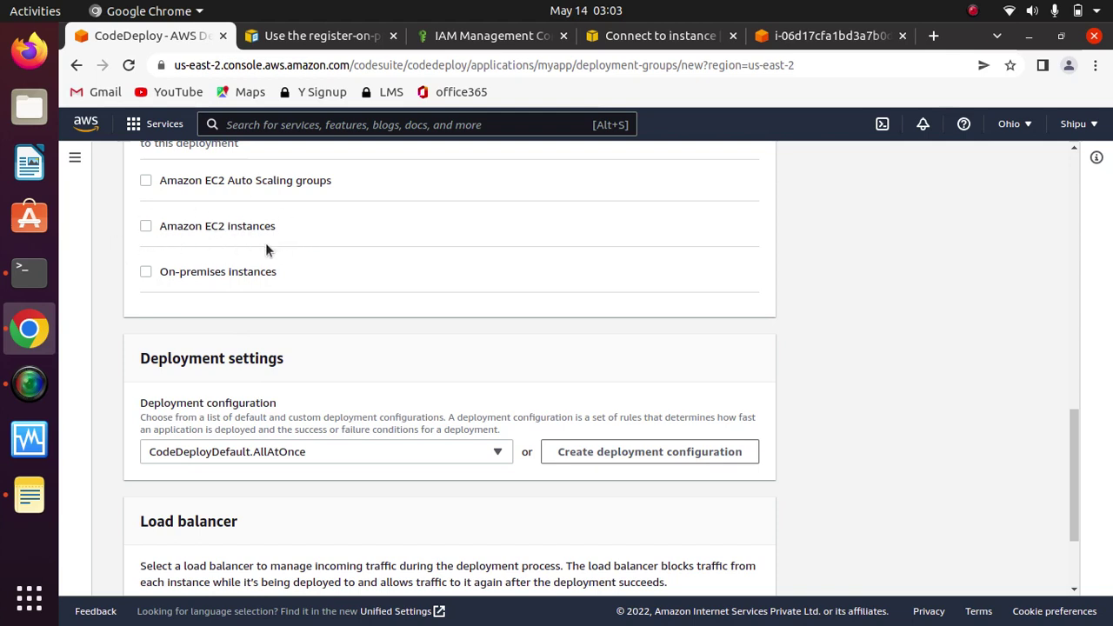
# Step: Target on-premises instances tagged Name = onpremInstance, then return to the CodeDeploy start page
pyautogui.click(175, 271)
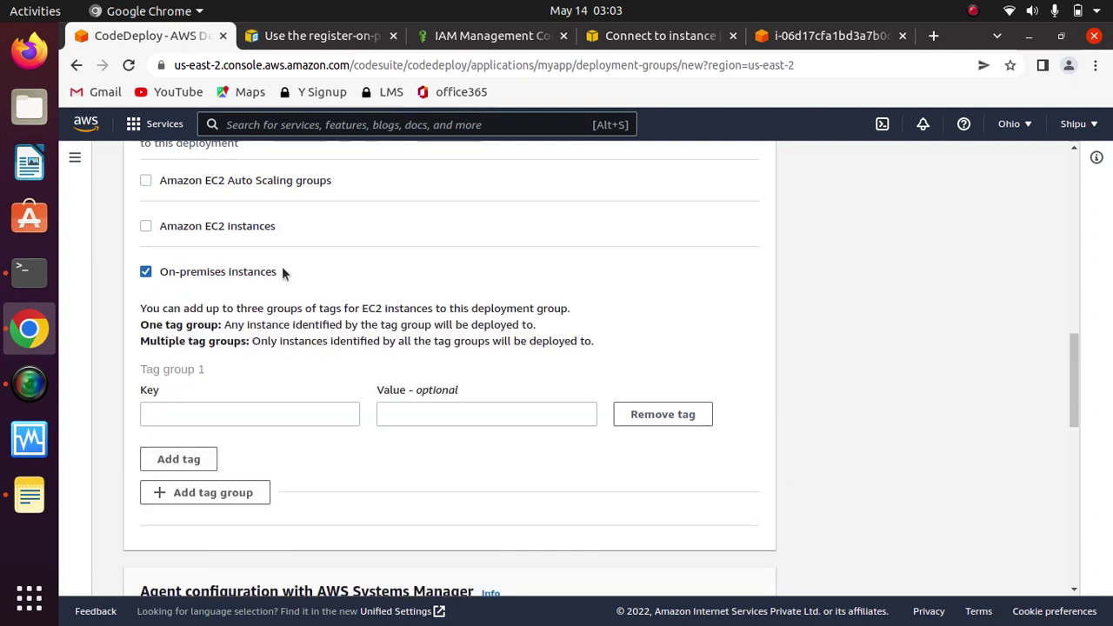
pyautogui.click(281, 410)
pyautogui.write('Name')
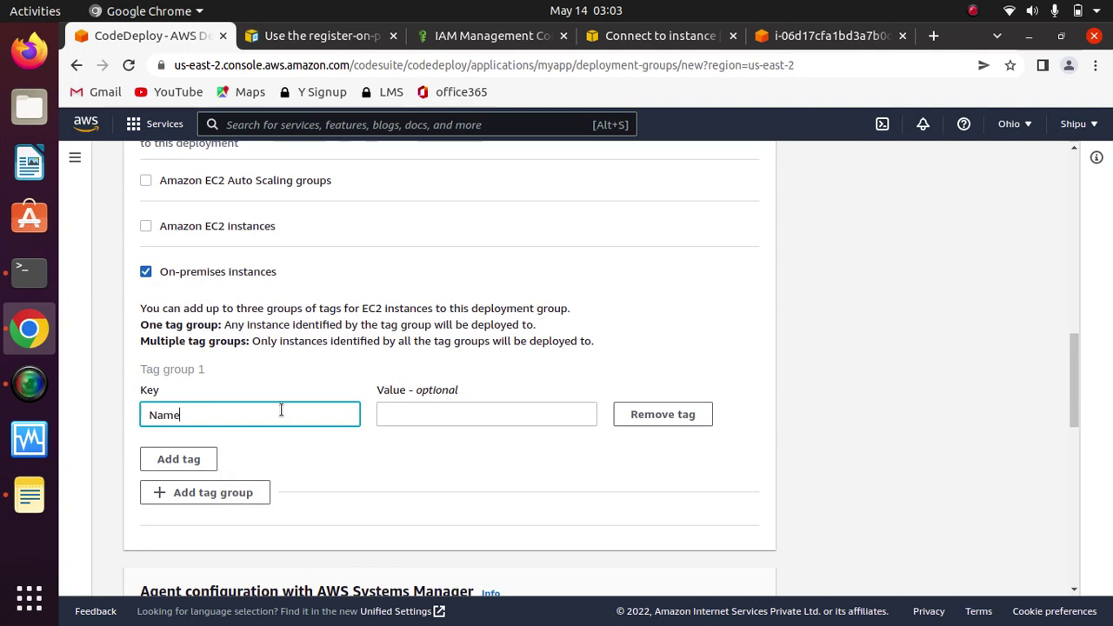
pyautogui.click(441, 405)
pyautogui.click(442, 405)
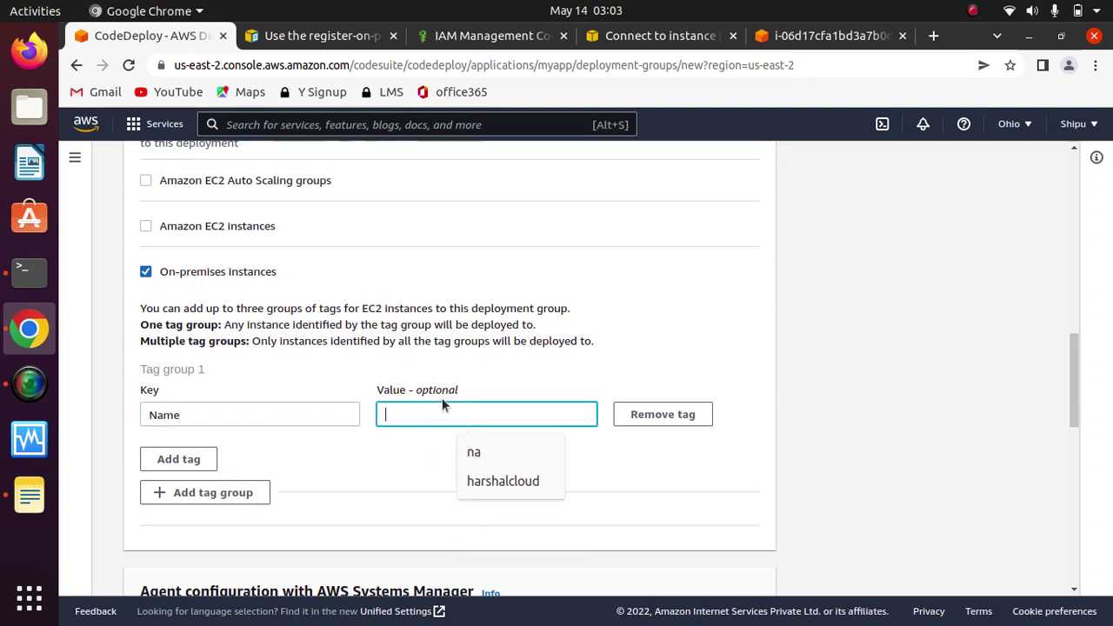
pyautogui.write('onprem')
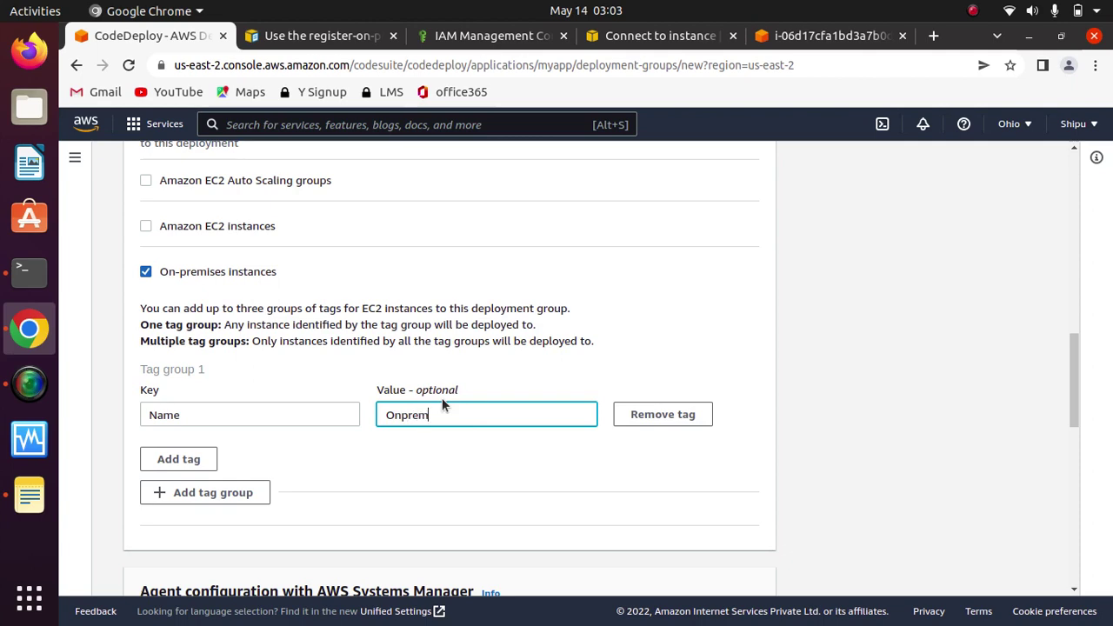
pyautogui.write('Instance')
pyautogui.moveTo(1083, 415); pyautogui.dragTo(1047, 197)
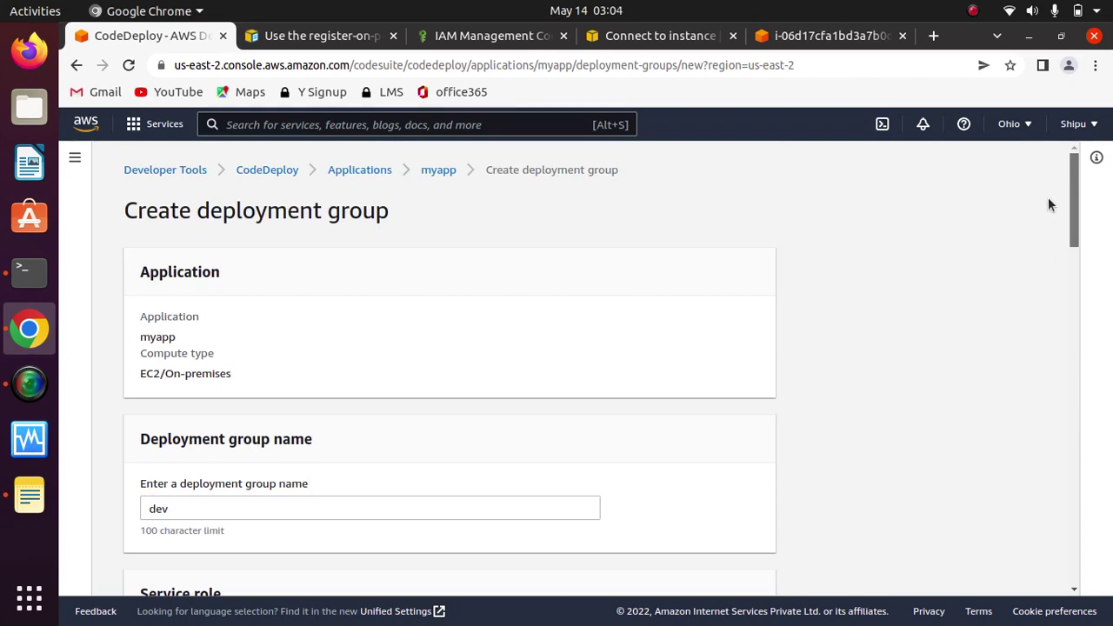
pyautogui.moveTo(1048, 197); pyautogui.dragTo(1038, 245)
pyautogui.click(286, 170)
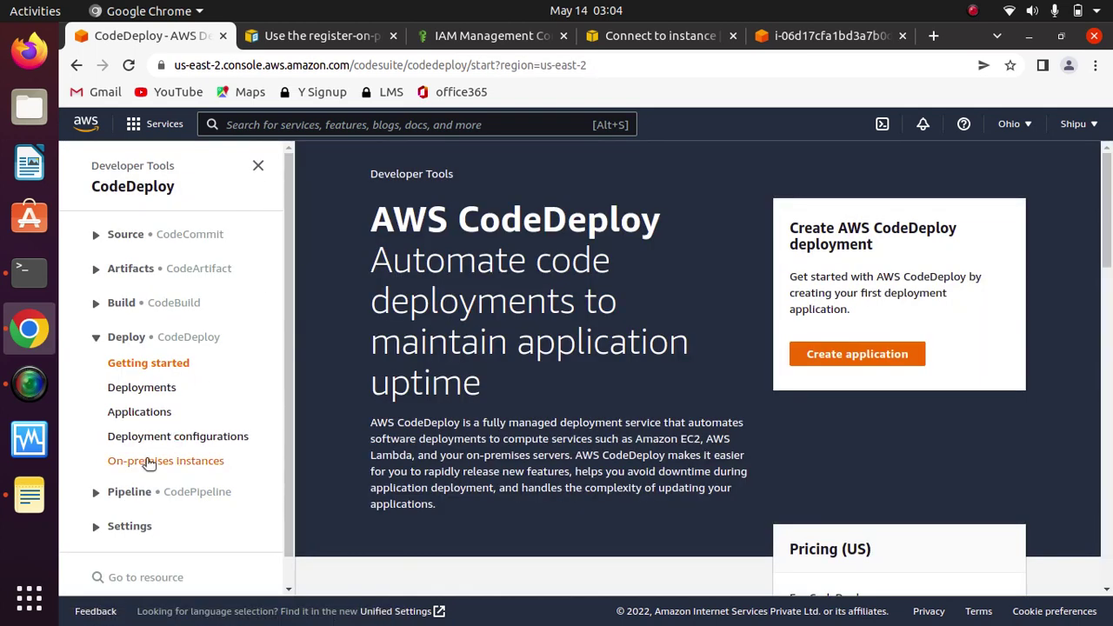
# Step: Copy the Name tag value 'OnPremInstance' from on-premises instance AssetTag12010298EX's tags
pyautogui.click(148, 462)
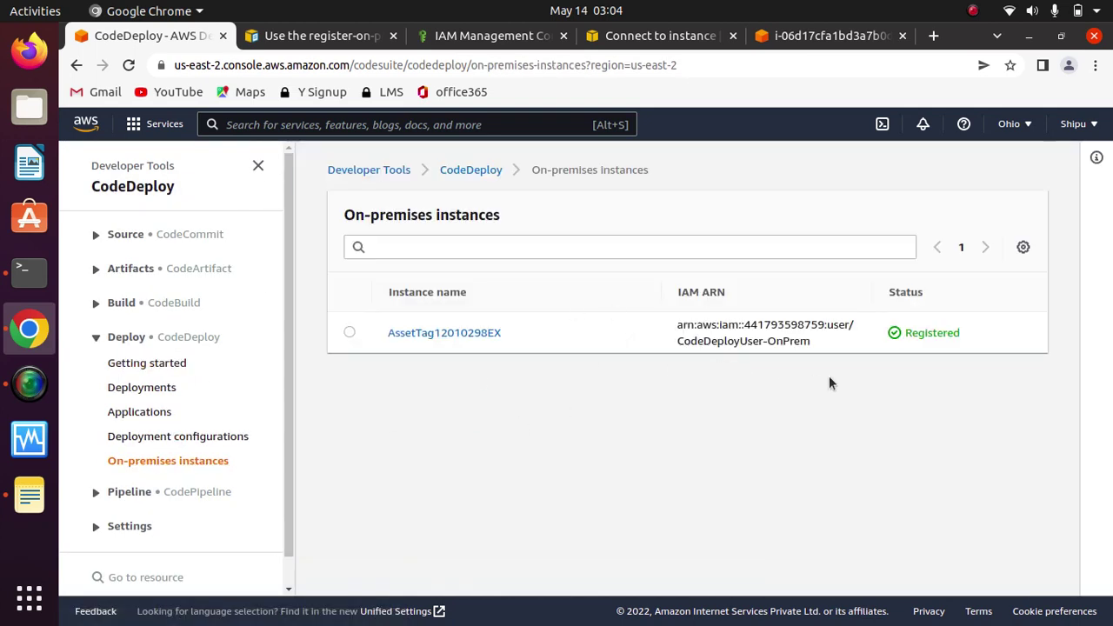
pyautogui.click(460, 331)
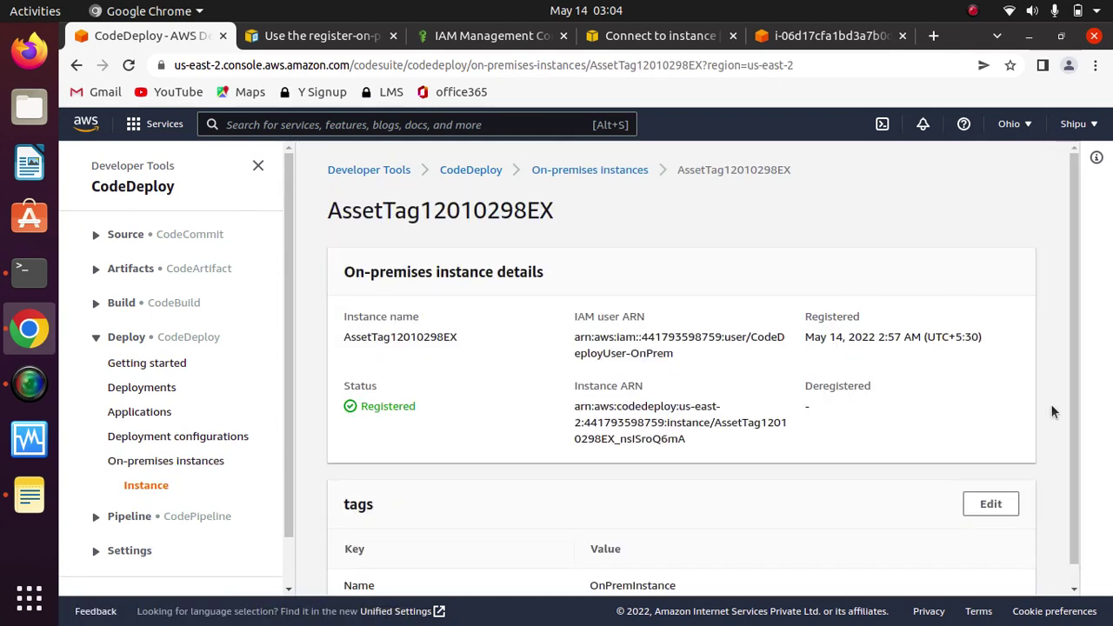
pyautogui.scroll(-1, 1078, 372)
pyautogui.click(1005, 478)
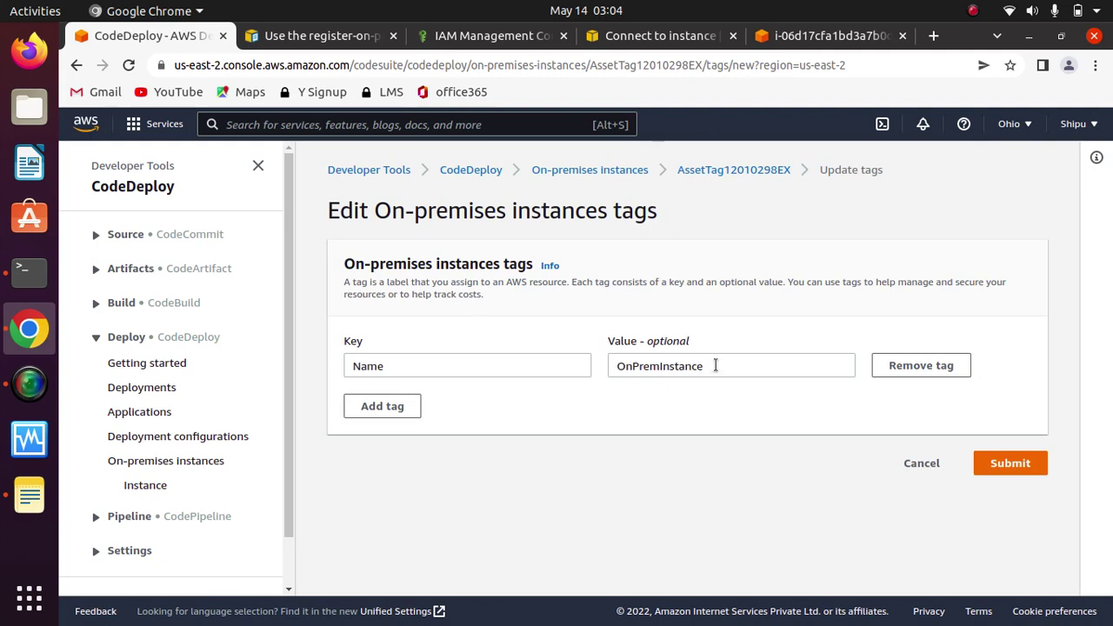
pyautogui.moveTo(716, 365); pyautogui.dragTo(566, 356)
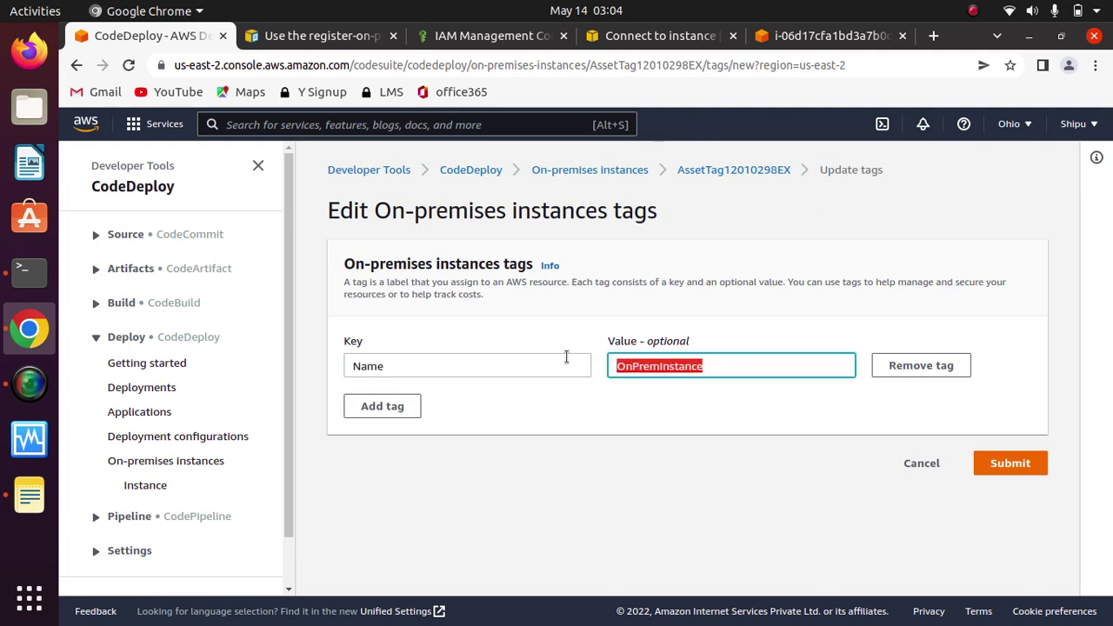
pyautogui.rightClick(663, 364)
pyautogui.click(704, 499)
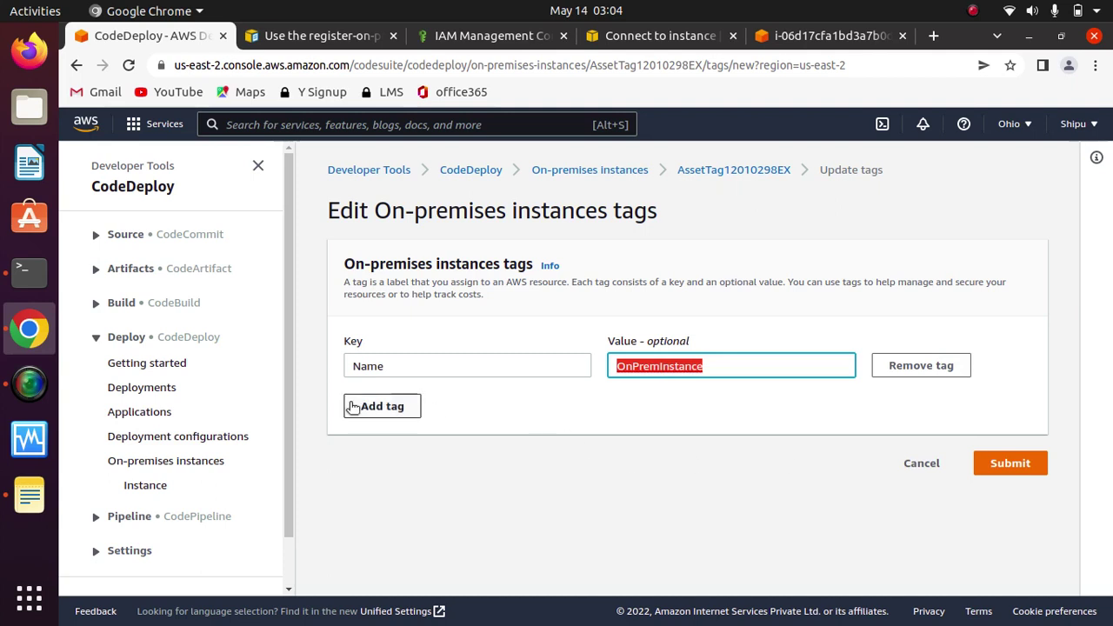
pyautogui.click(146, 412)
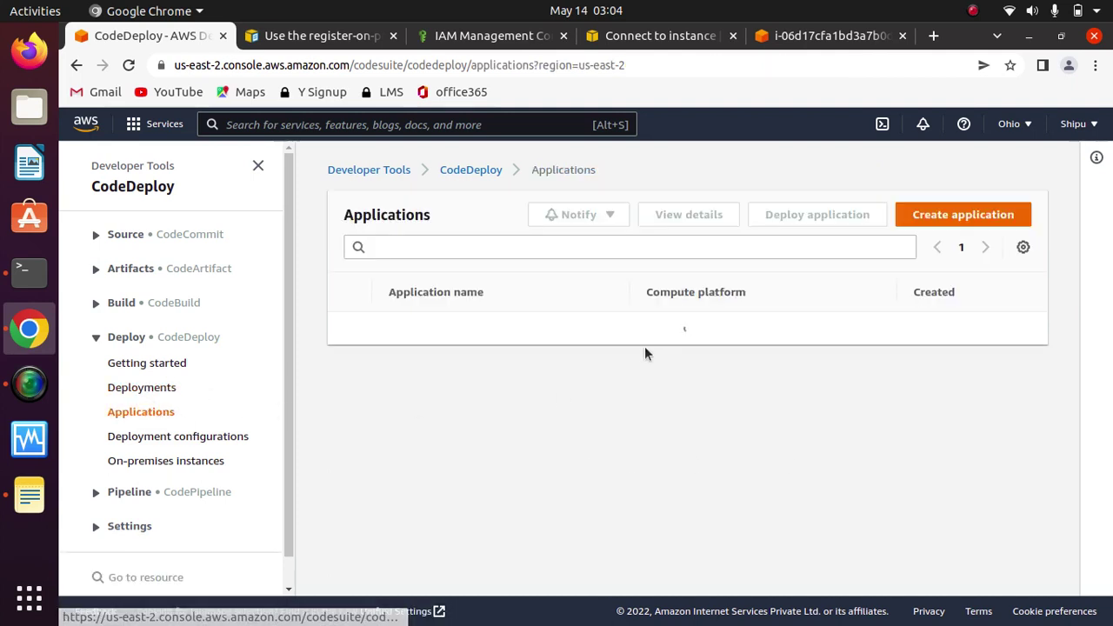
# Step: Open myapp and start a new deployment group
pyautogui.click(403, 330)
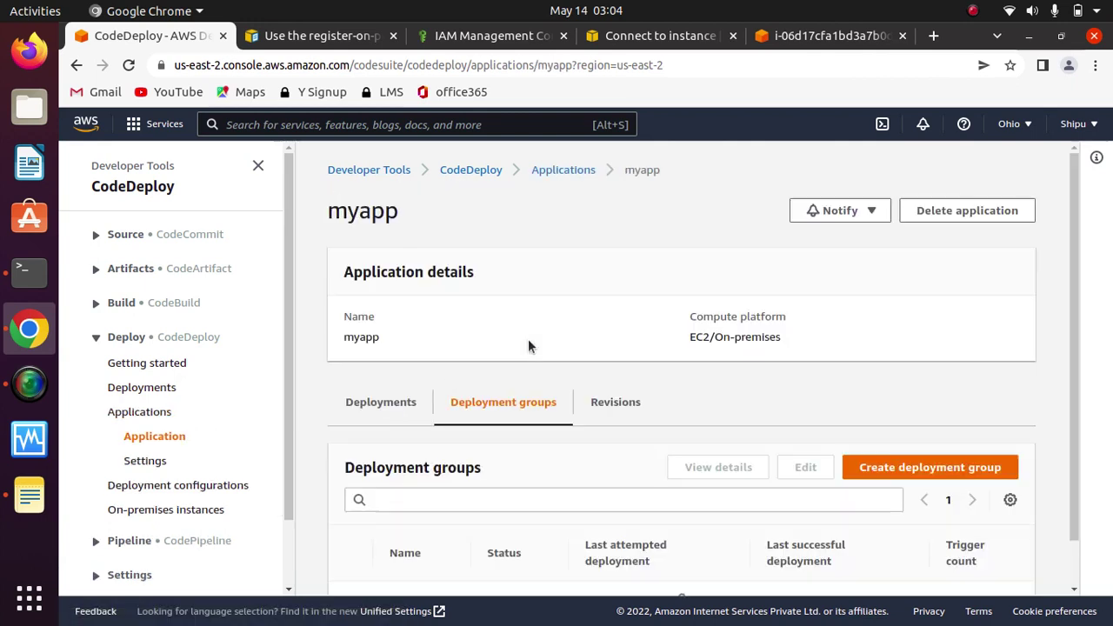
pyautogui.scroll(-3, 1068, 335)
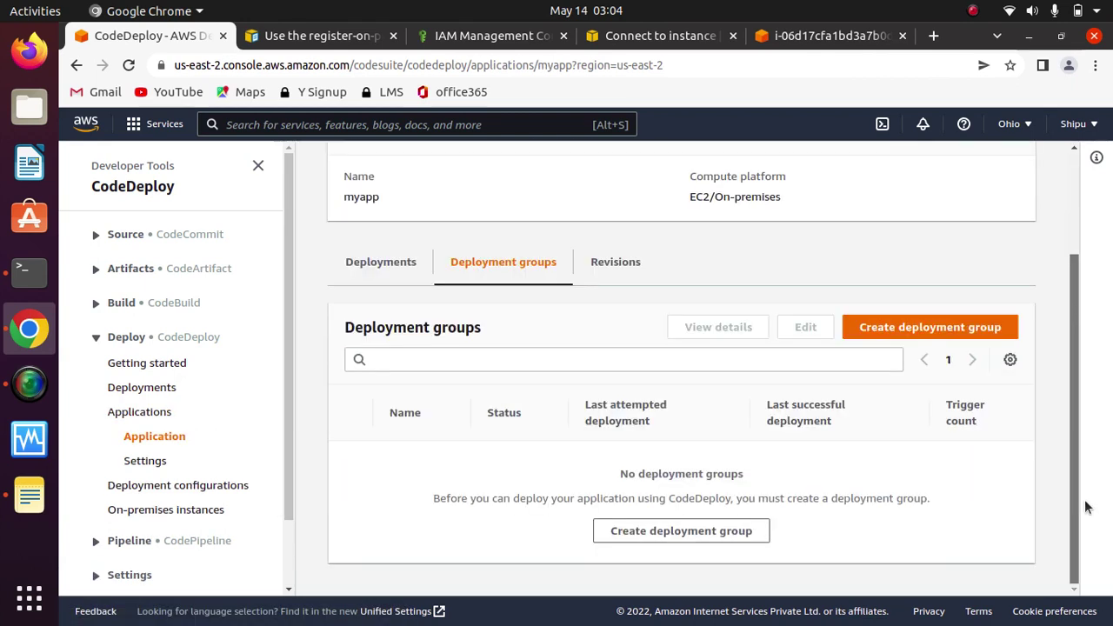
pyautogui.click(880, 339)
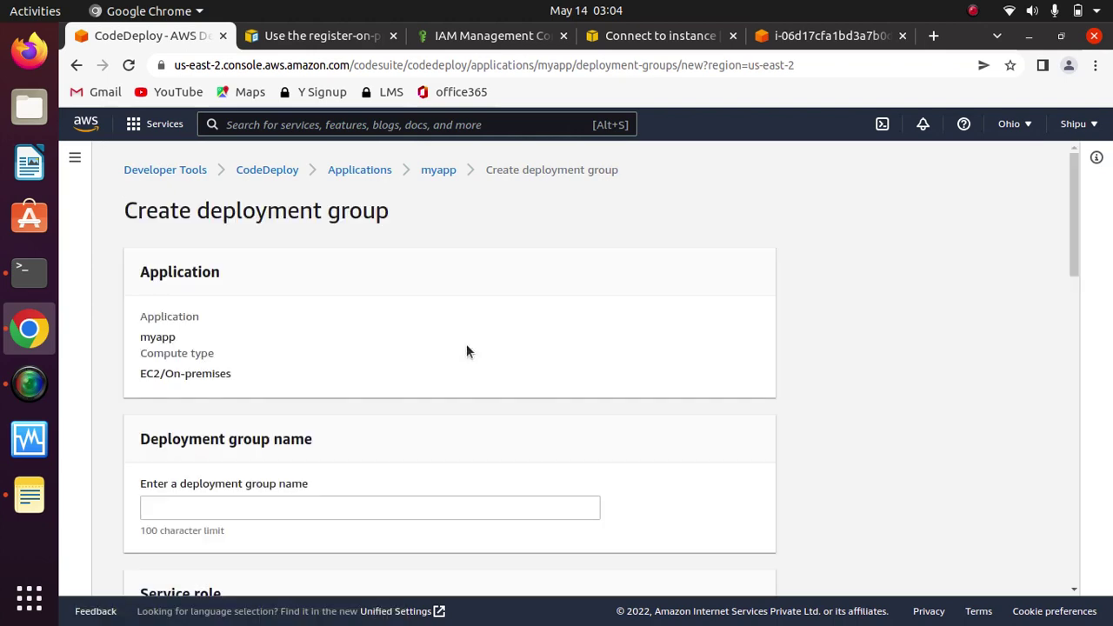
pyautogui.moveTo(1069, 208); pyautogui.dragTo(1075, 445)
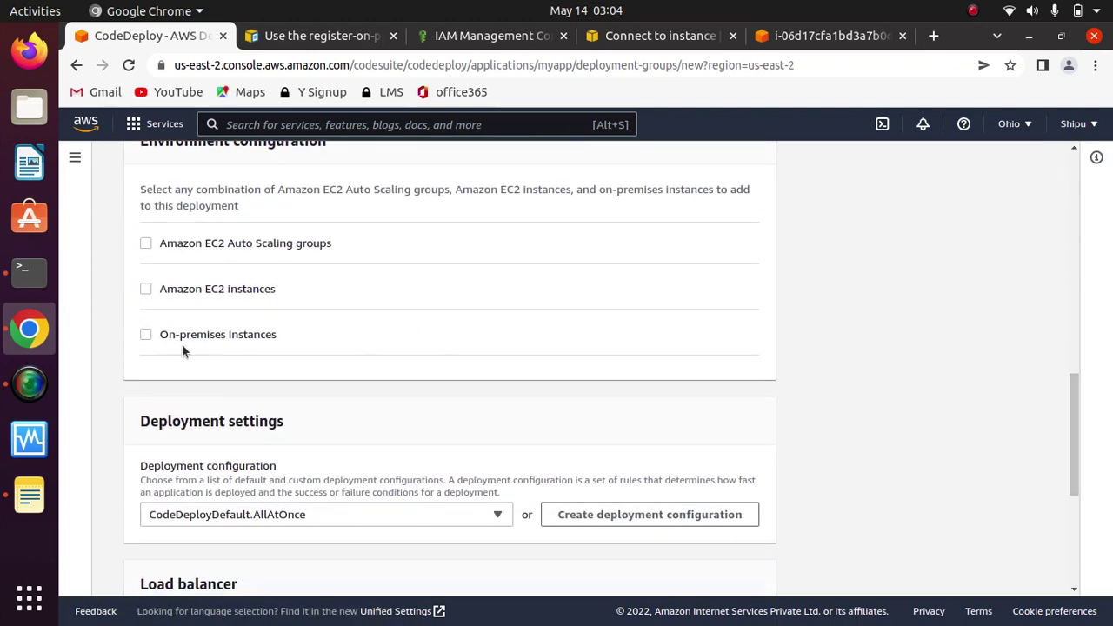
# Step: Target on-premises instances with tag key Name and pasted value OnPremInstance
pyautogui.click(146, 335)
pyautogui.click(269, 479)
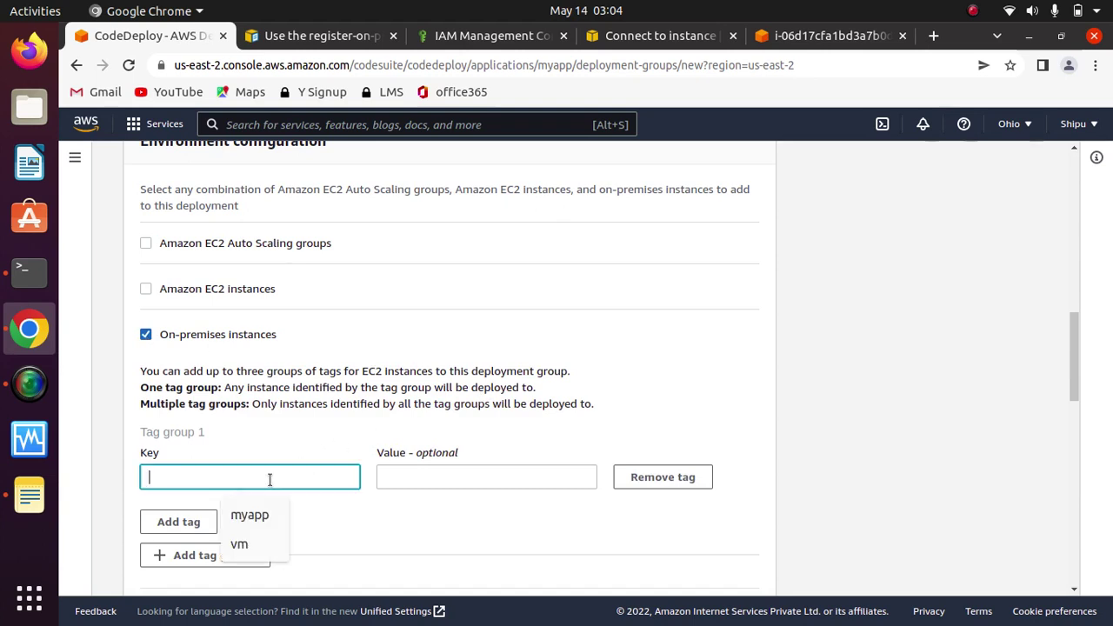
pyautogui.write('Name')
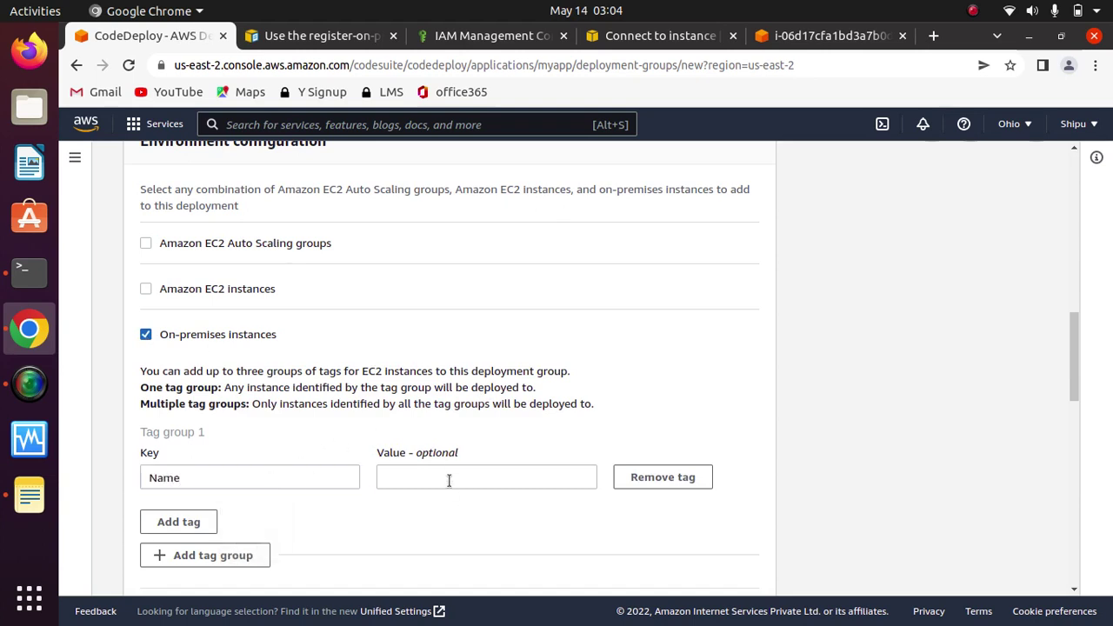
pyautogui.click(449, 477)
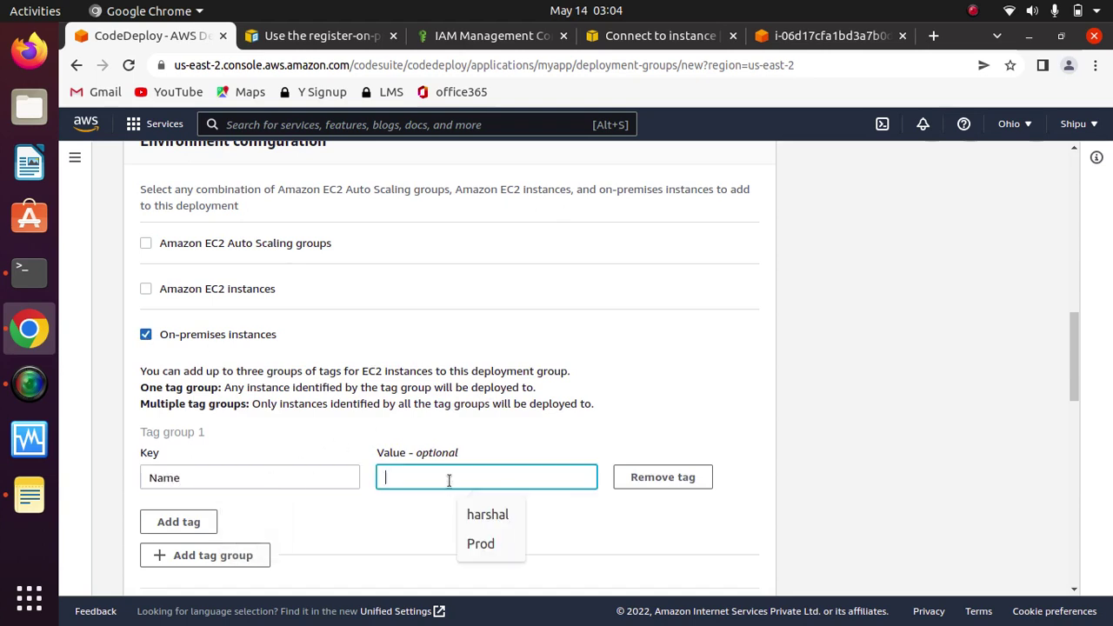
pyautogui.rightClick(449, 479)
pyautogui.click(496, 371)
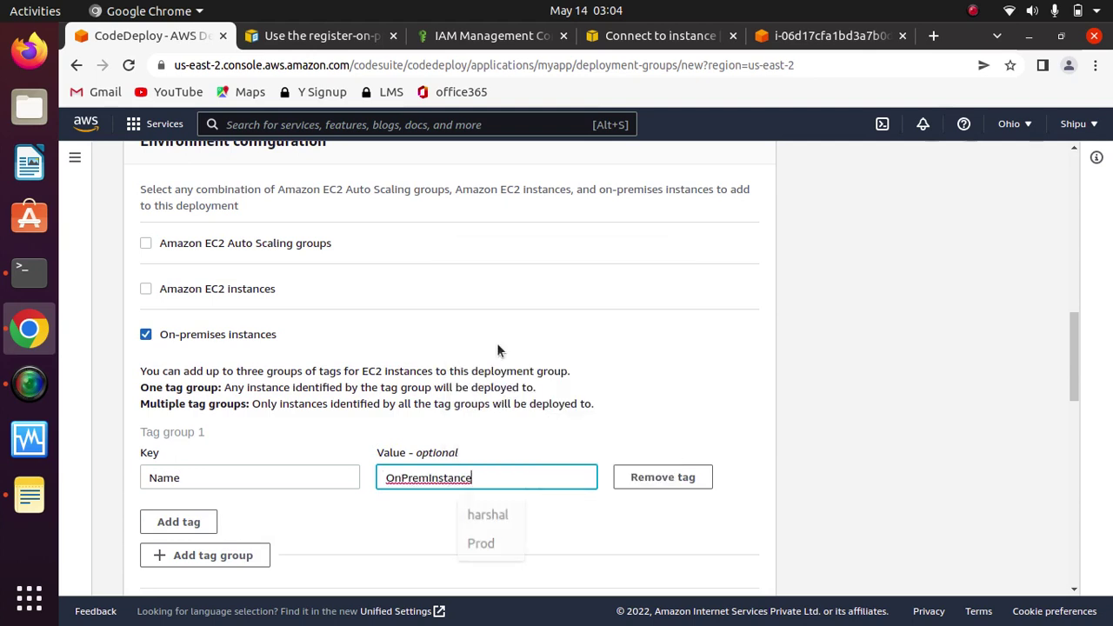
pyautogui.click(720, 505)
pyautogui.moveTo(1074, 374); pyautogui.dragTo(1066, 200)
# Step: Name the deployment group Dev and assign it the codedeployrole service role
pyautogui.click(299, 505)
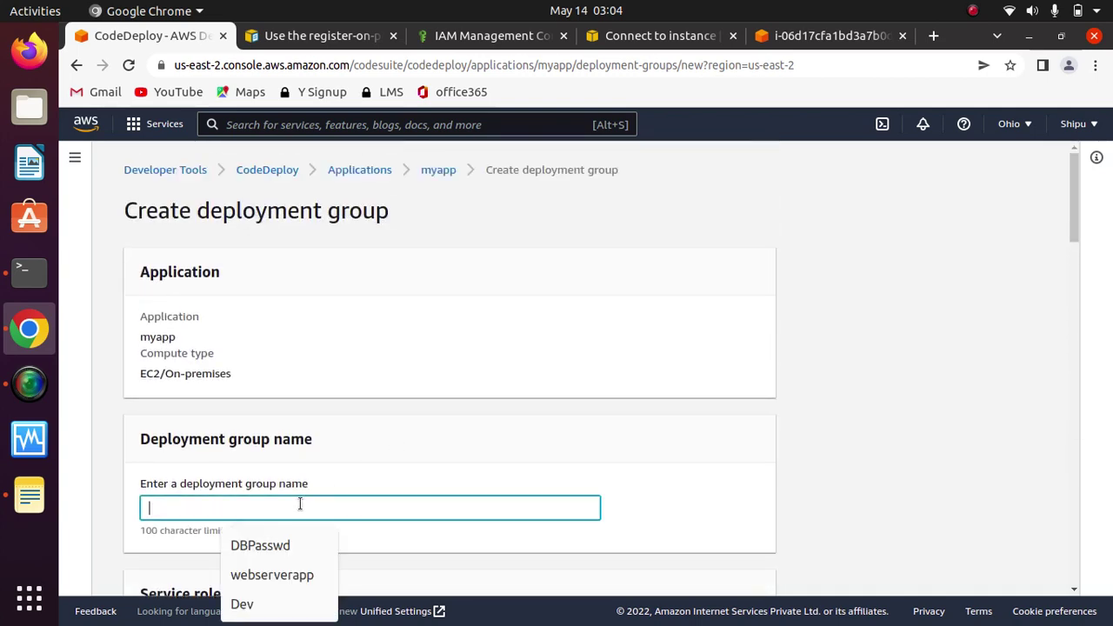
pyautogui.write('Dev')
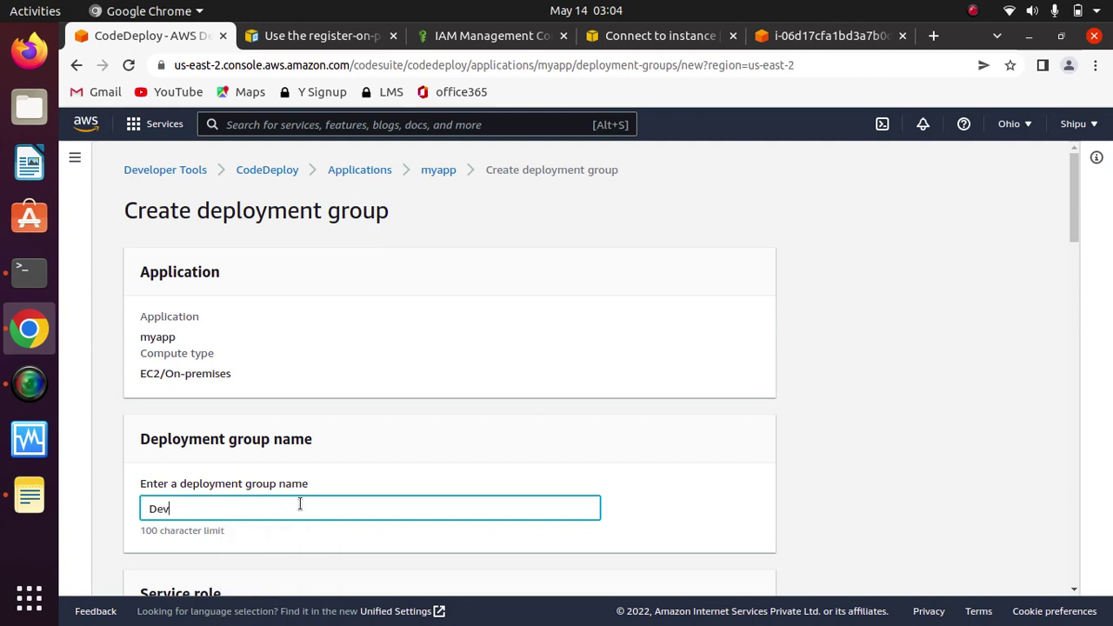
pyautogui.click(682, 470)
pyautogui.scroll(-5, 682, 471)
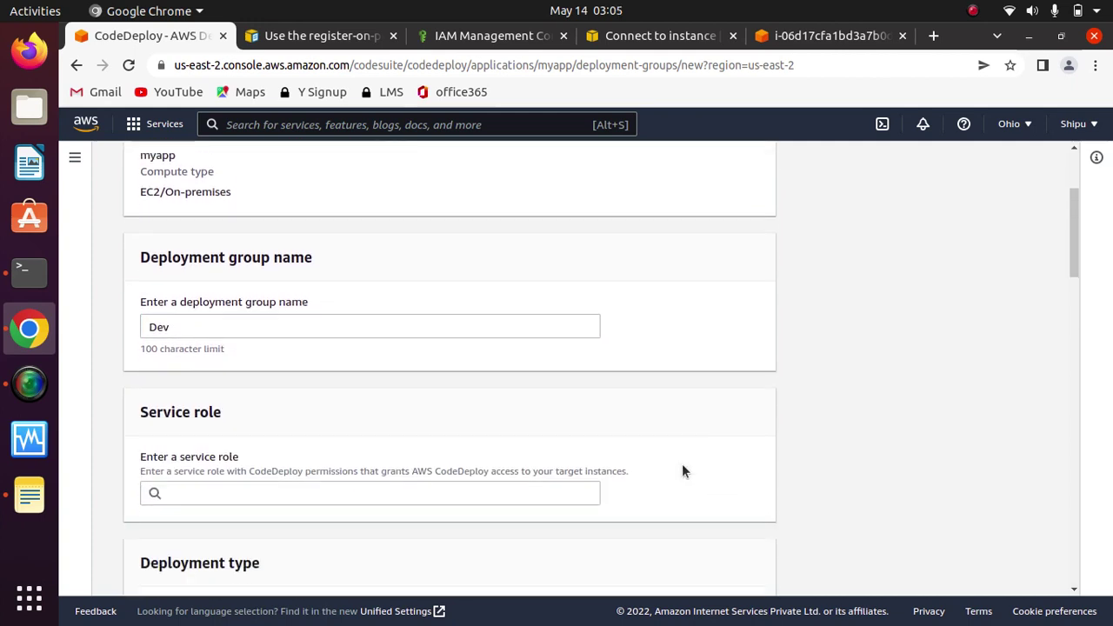
pyautogui.scroll(-1, 681, 471)
pyautogui.click(442, 349)
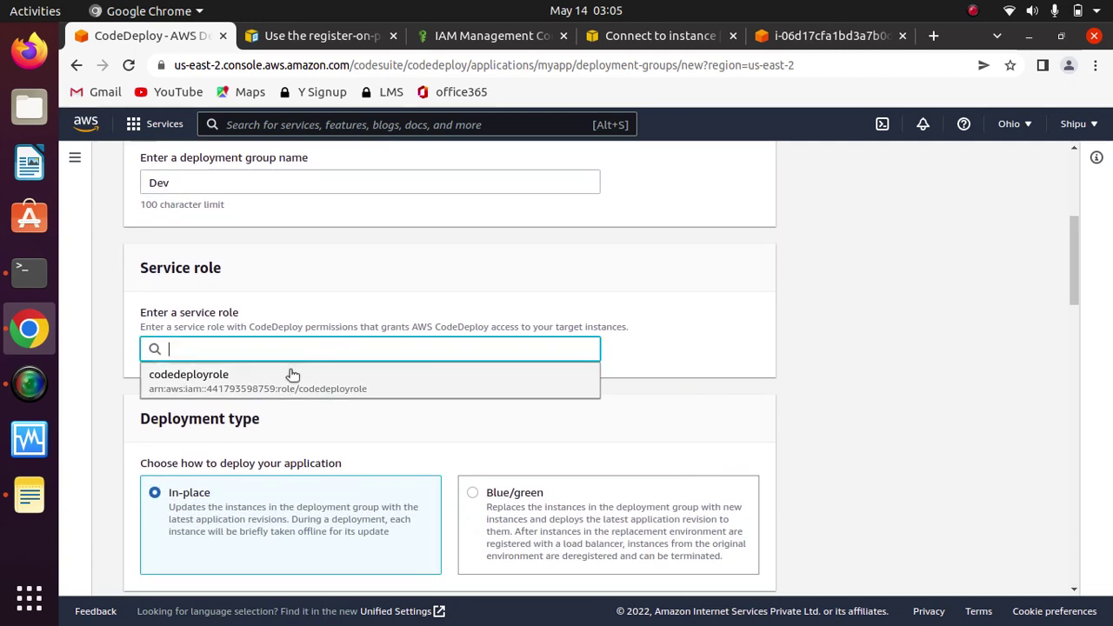
pyautogui.click(216, 379)
pyautogui.click(666, 351)
# Step: Set the CodeDeploy agent install option to Never and disable load balancing
pyautogui.scroll(-5, 666, 352)
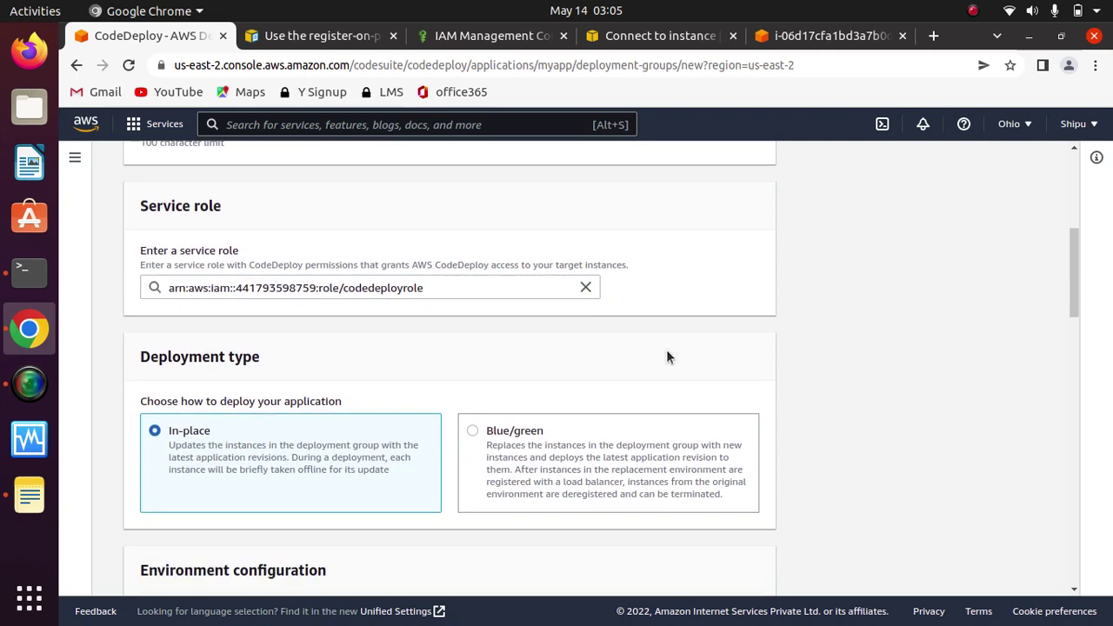
pyautogui.scroll(-15, 669, 355)
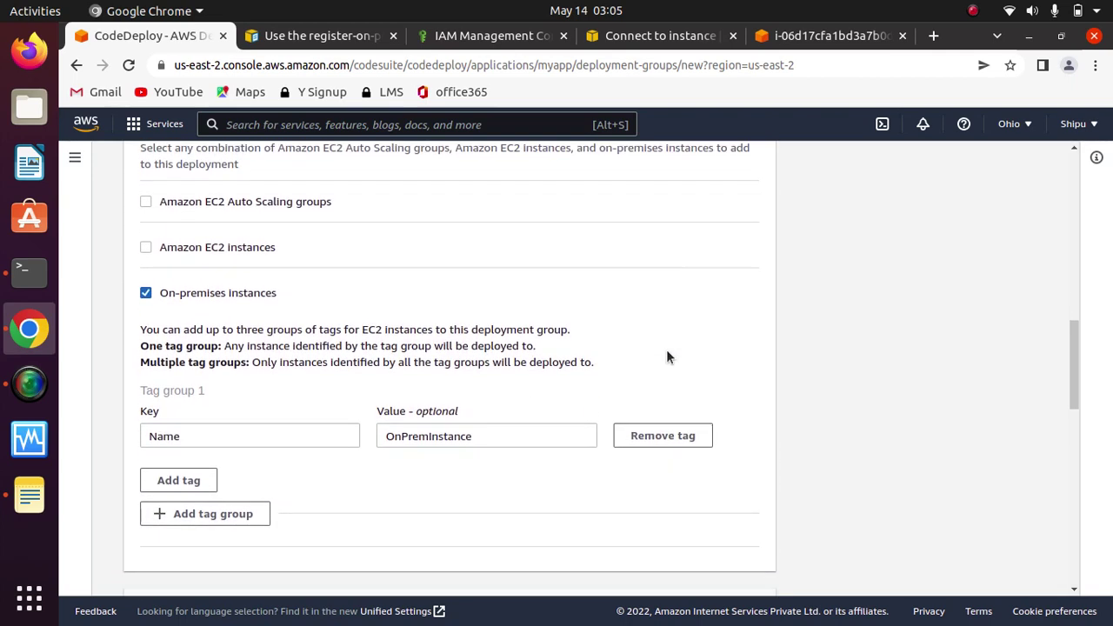
pyautogui.scroll(-4, 666, 356)
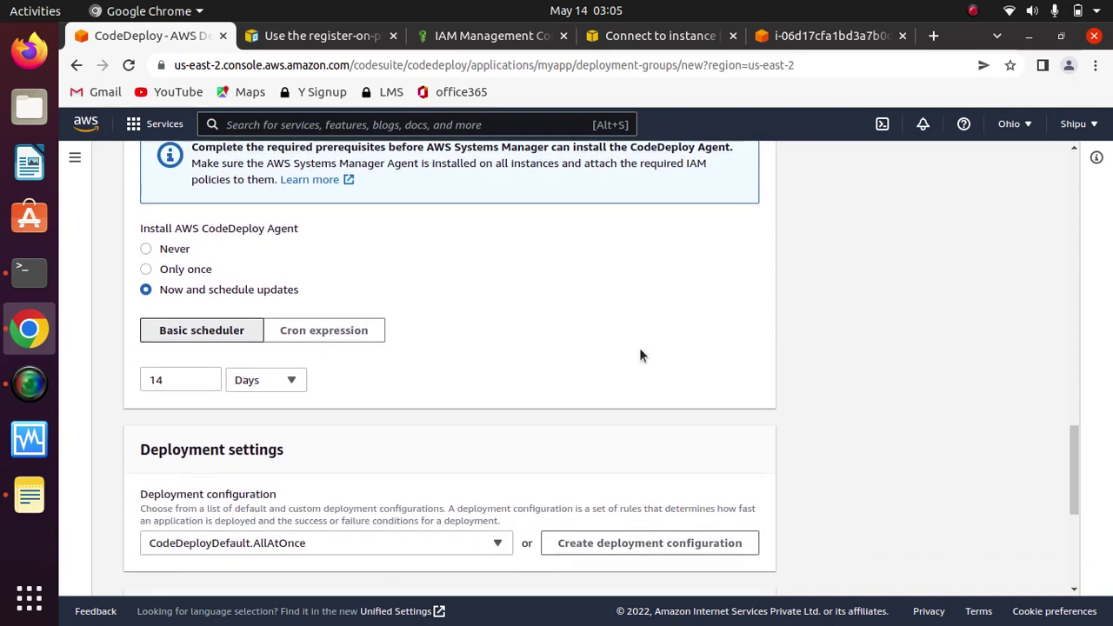
pyautogui.click(148, 249)
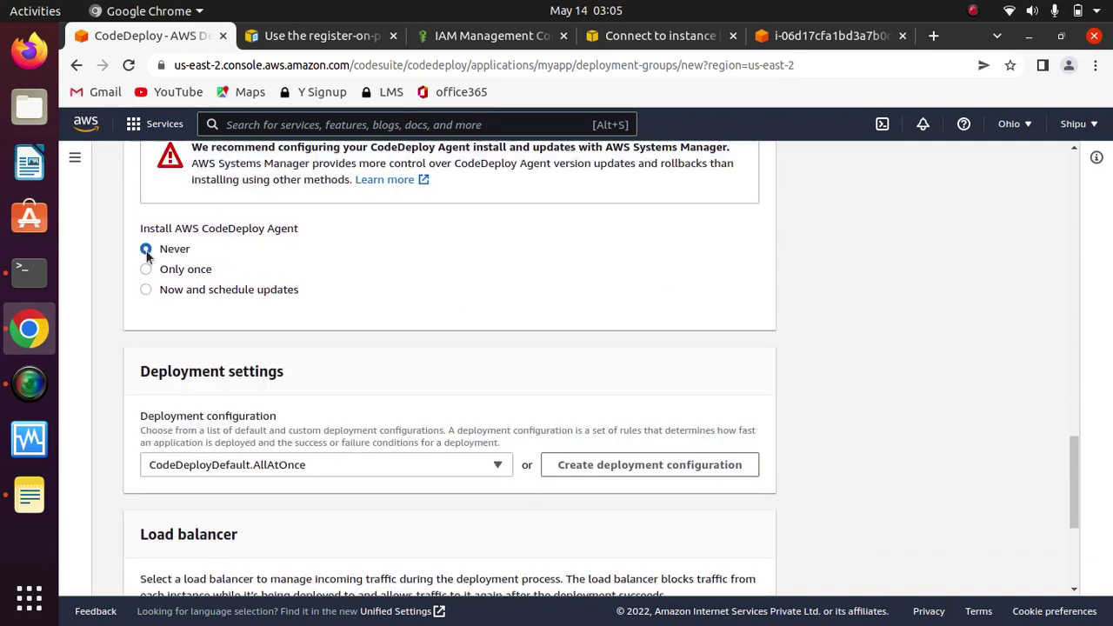
pyautogui.moveTo(332, 230); pyautogui.dragTo(102, 236)
pyautogui.click(369, 222)
pyautogui.scroll(-2, 715, 298)
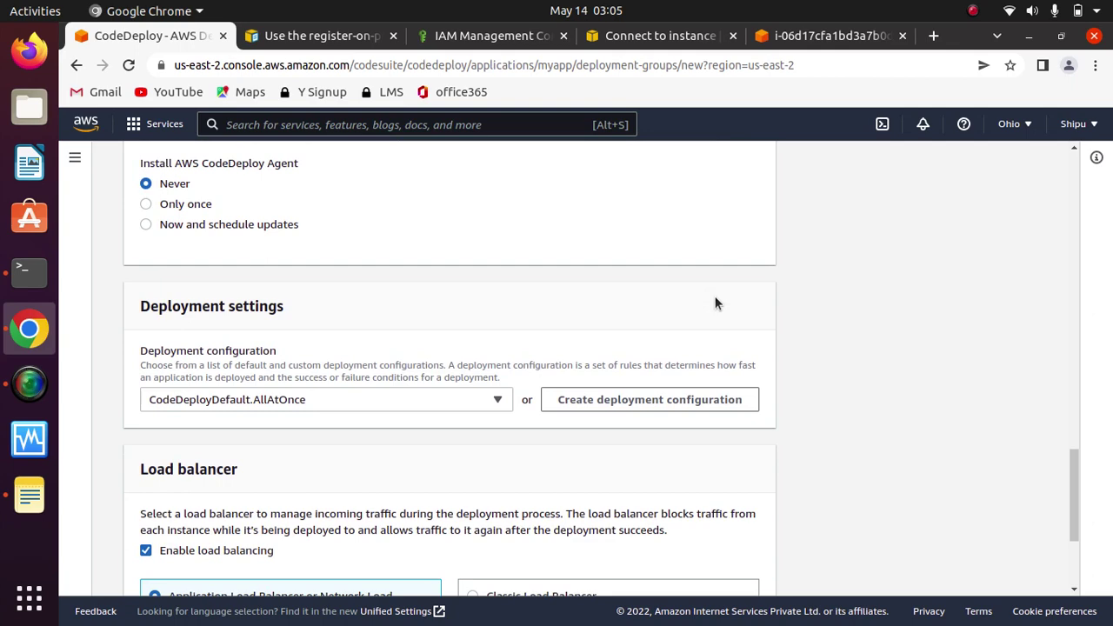
pyautogui.scroll(-5, 716, 297)
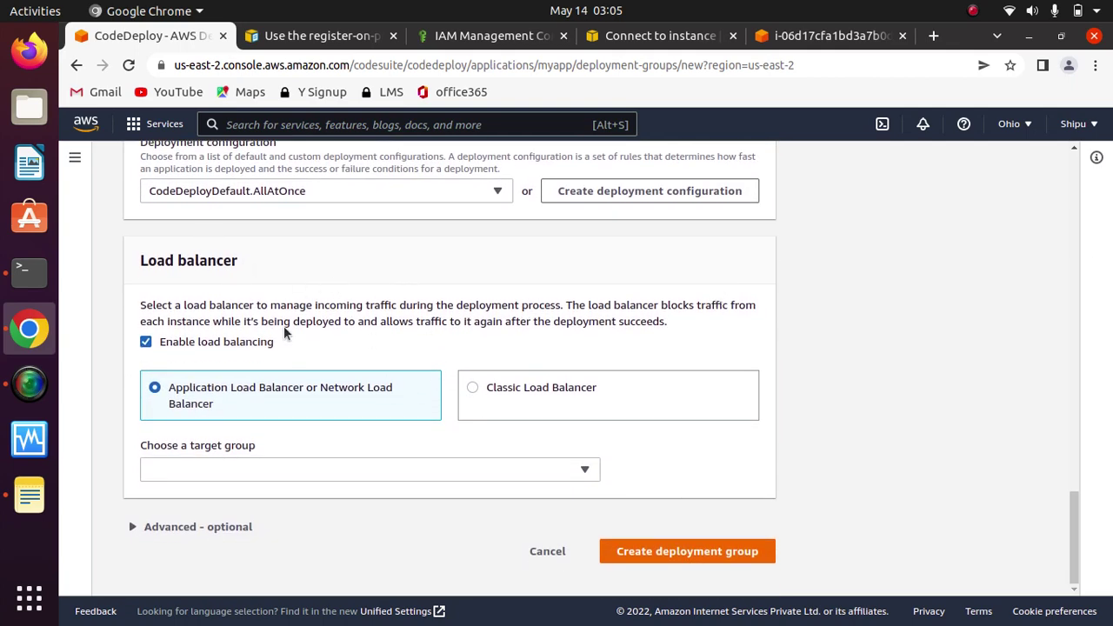
pyautogui.click(153, 345)
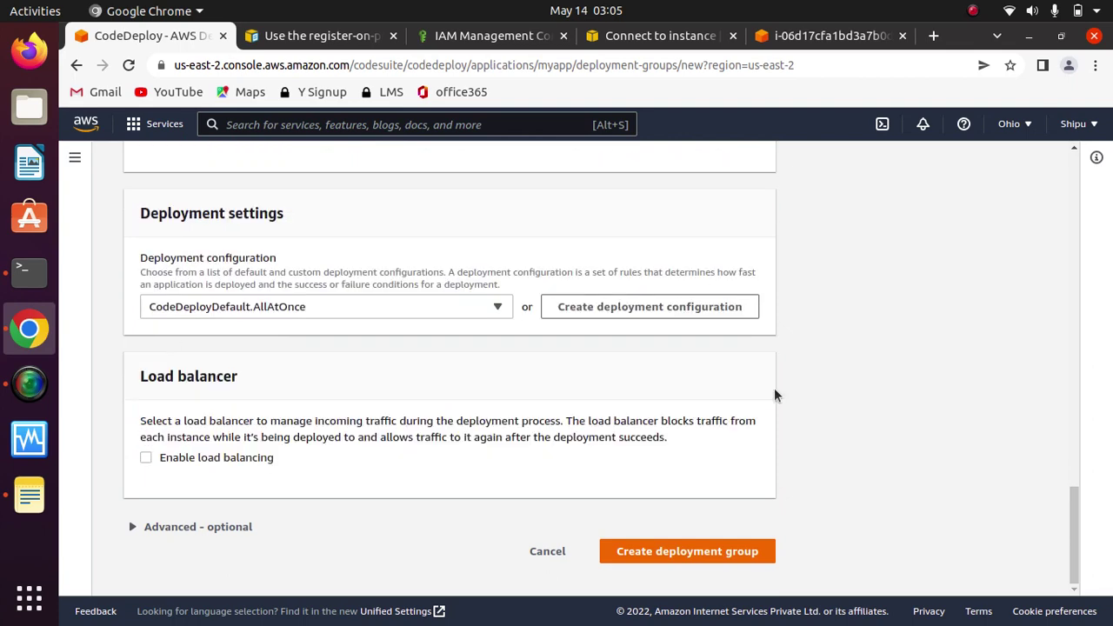
# Step: Create the Dev deployment group, then bring up the S3 console in a new tab
pyautogui.click(701, 553)
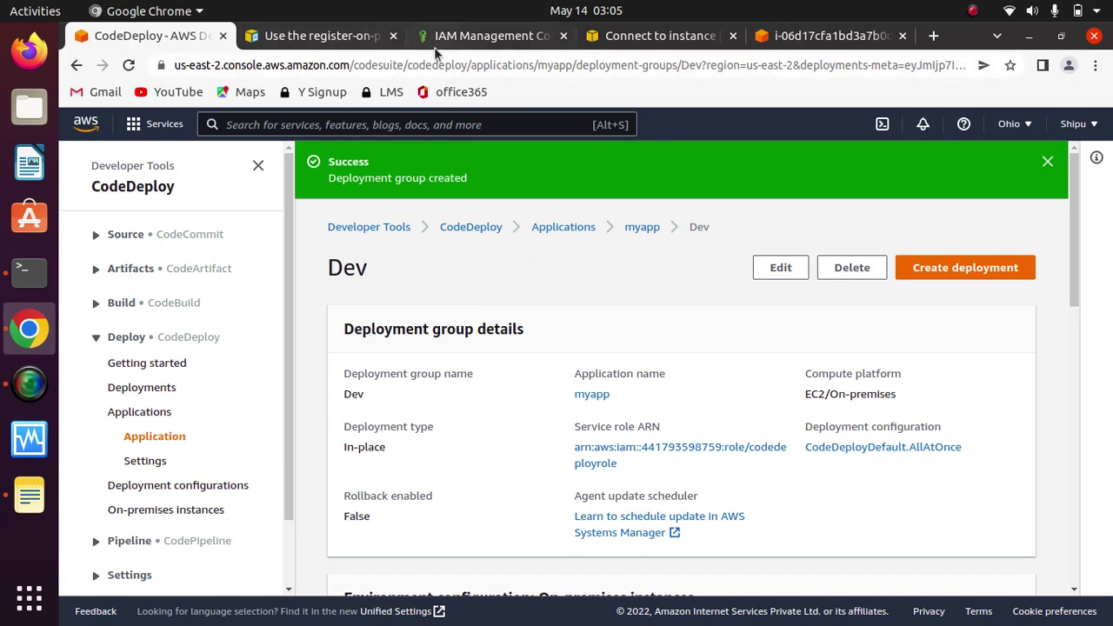
pyautogui.click(379, 128)
pyautogui.write('s')
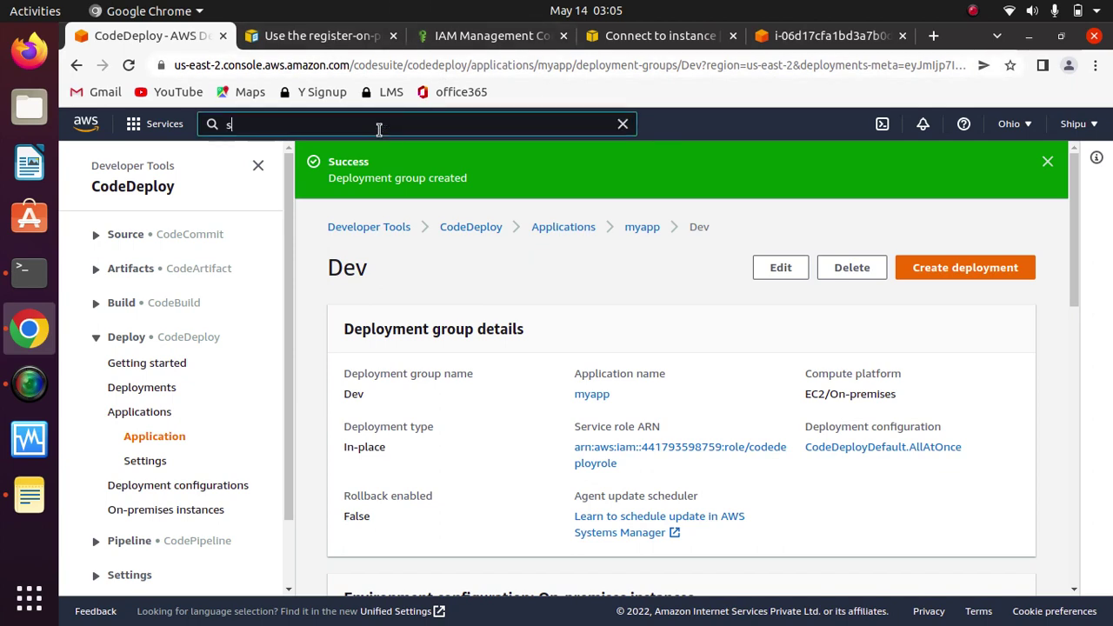
pyautogui.write('3')
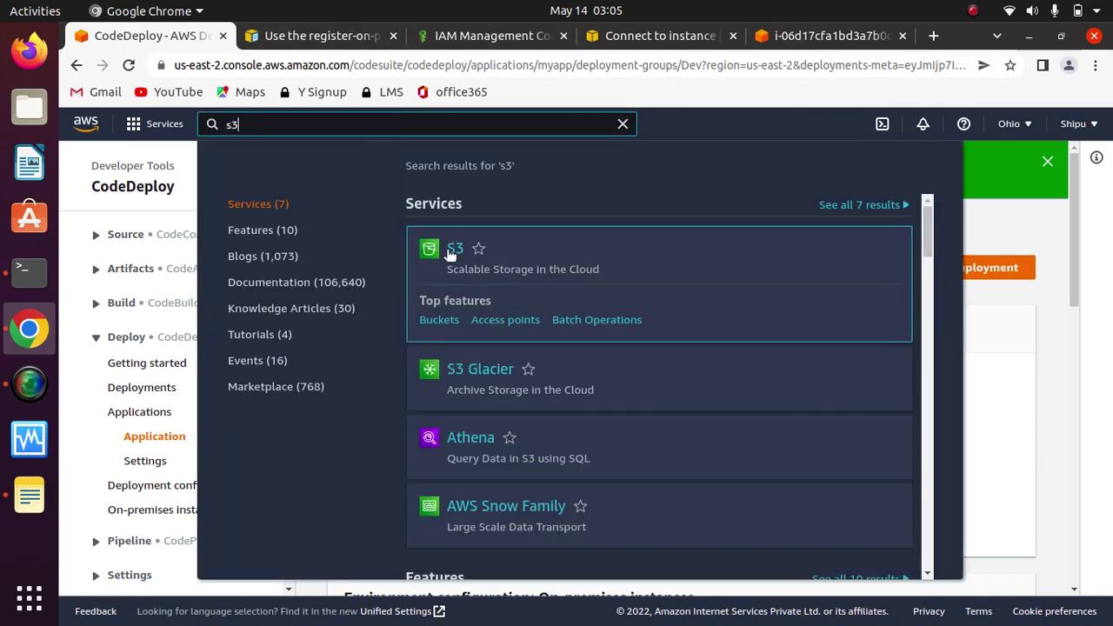
pyautogui.rightClick(451, 252)
pyautogui.click(511, 265)
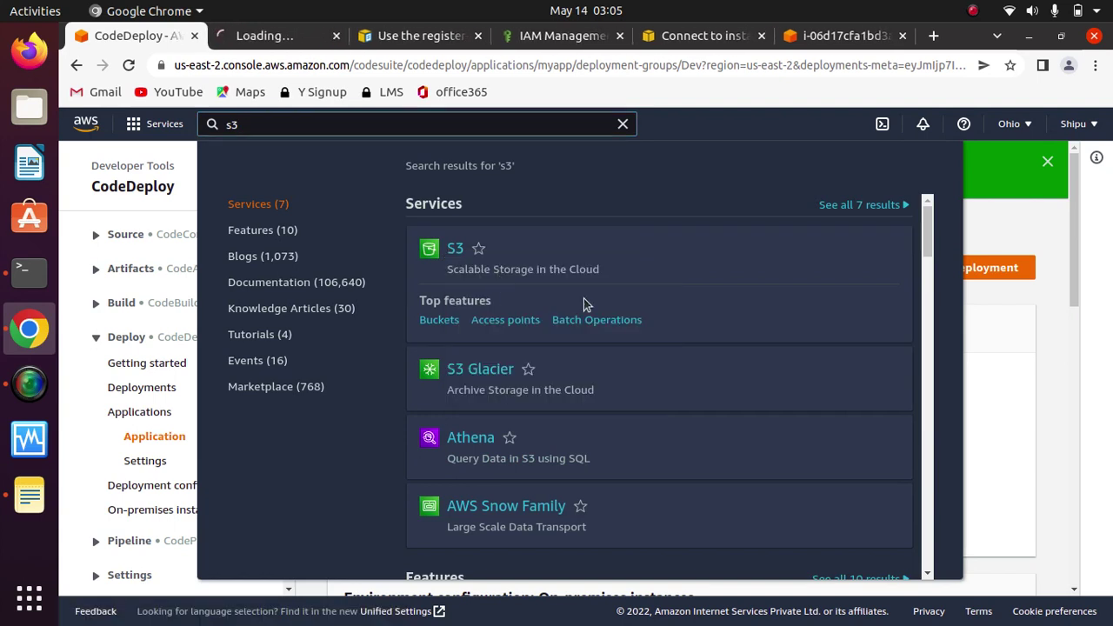
pyautogui.click(275, 34)
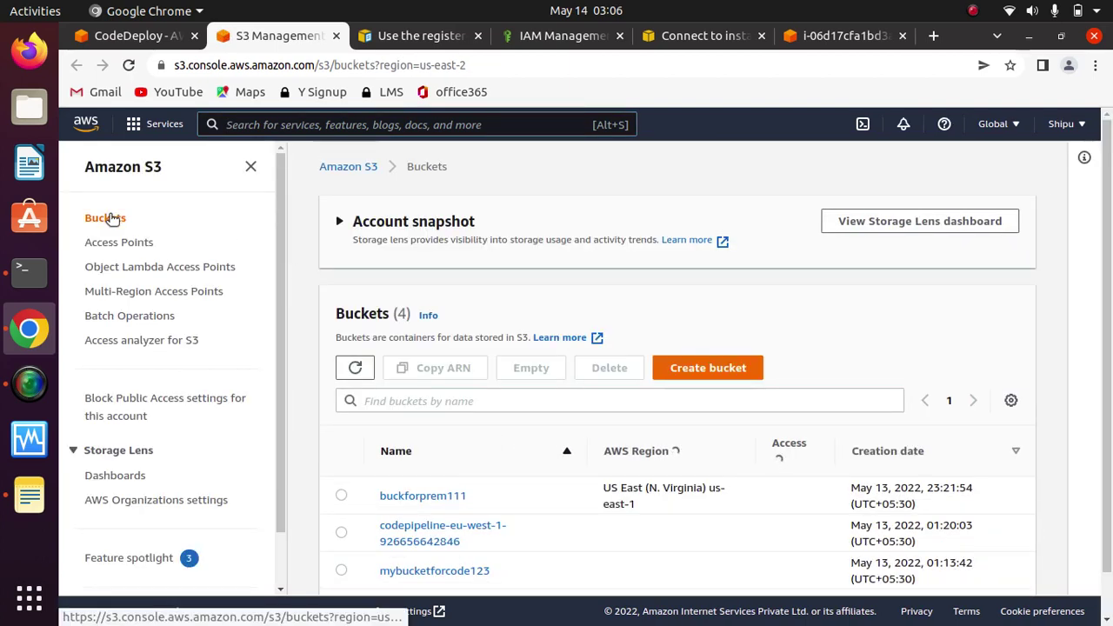
# Step: Create the S3 bucket demotestbuck in us-east-2, keeping the other settings at their defaults
pyautogui.scroll(-1, 1101, 515)
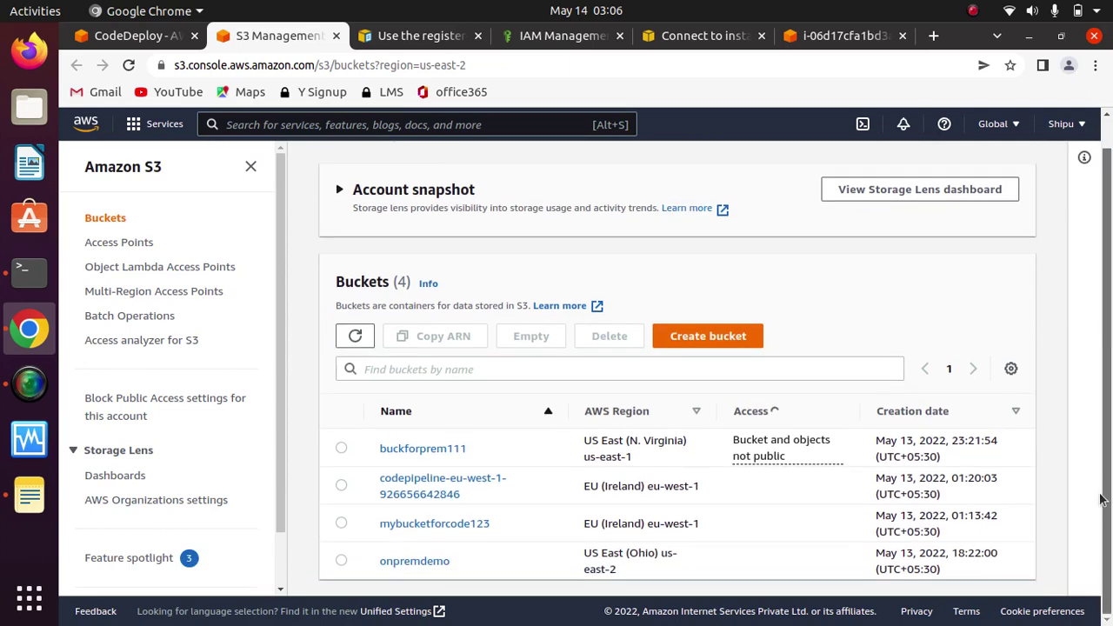
pyautogui.click(716, 342)
pyautogui.click(405, 359)
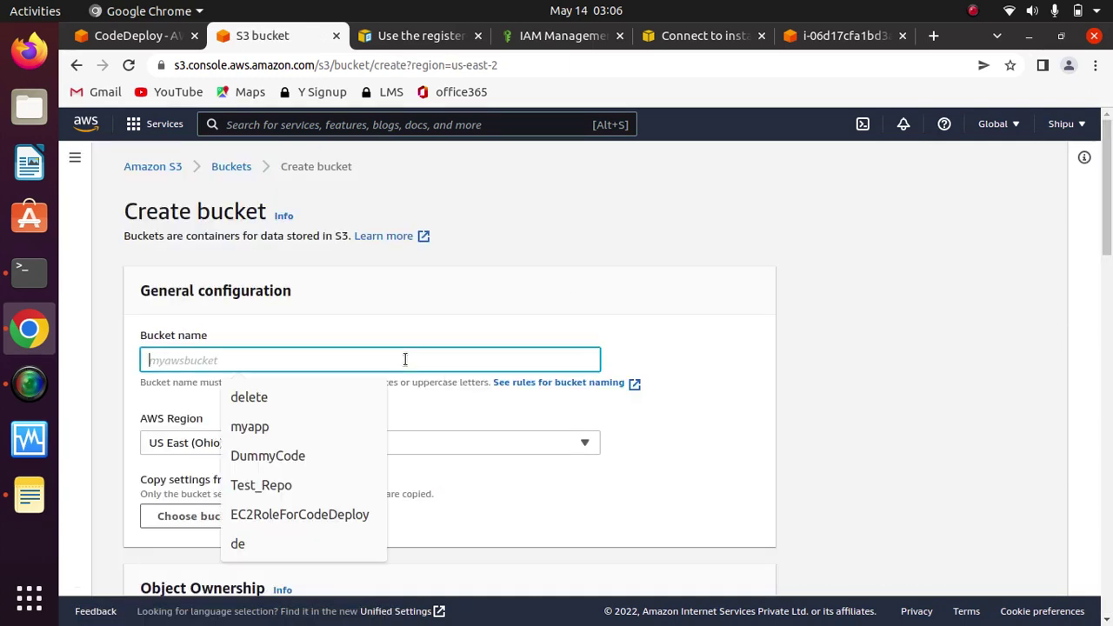
pyautogui.write('demo')
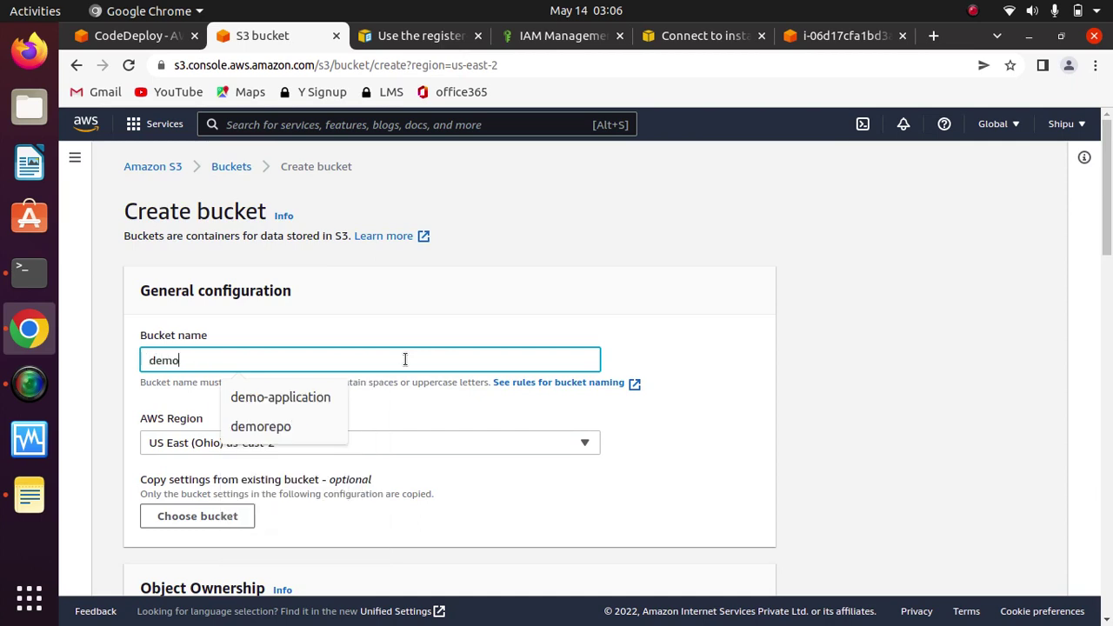
pyautogui.write('test')
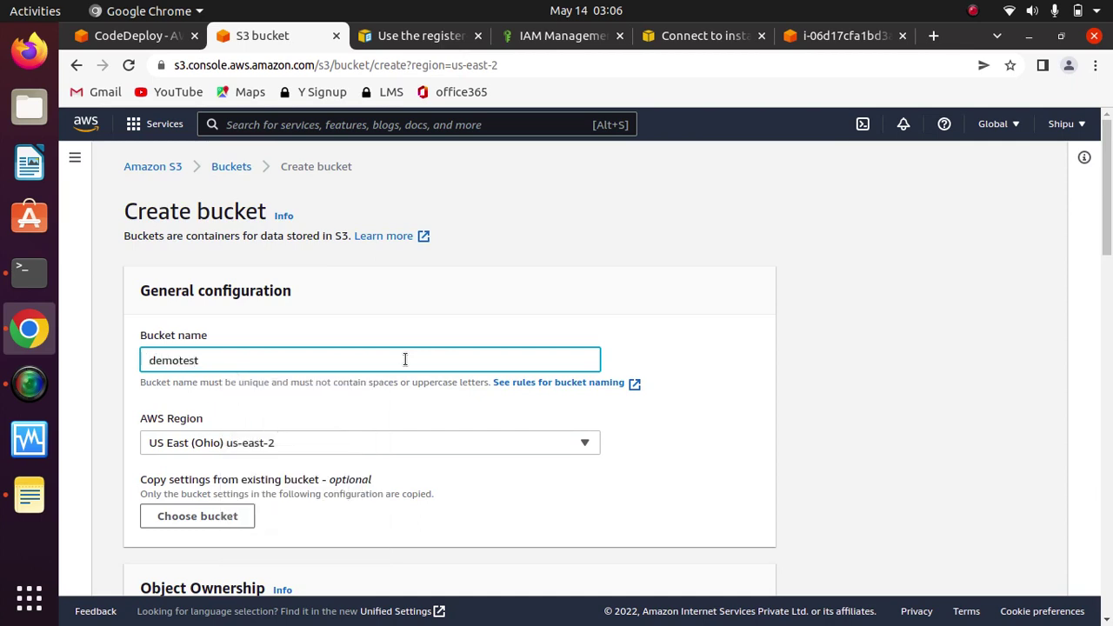
pyautogui.click(711, 348)
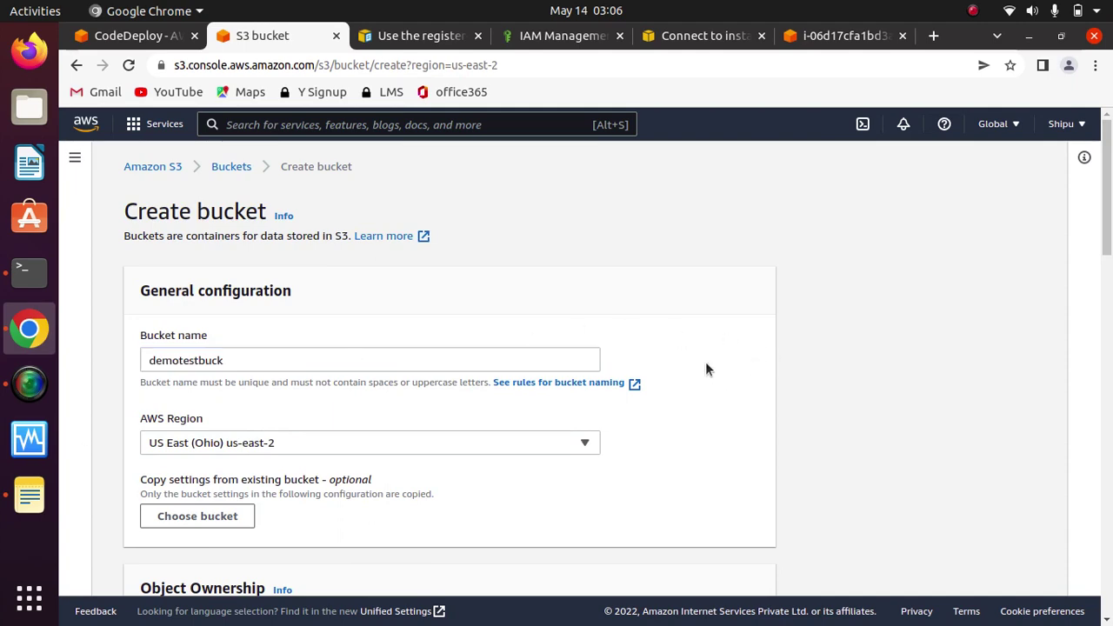
pyautogui.scroll(-5, 706, 364)
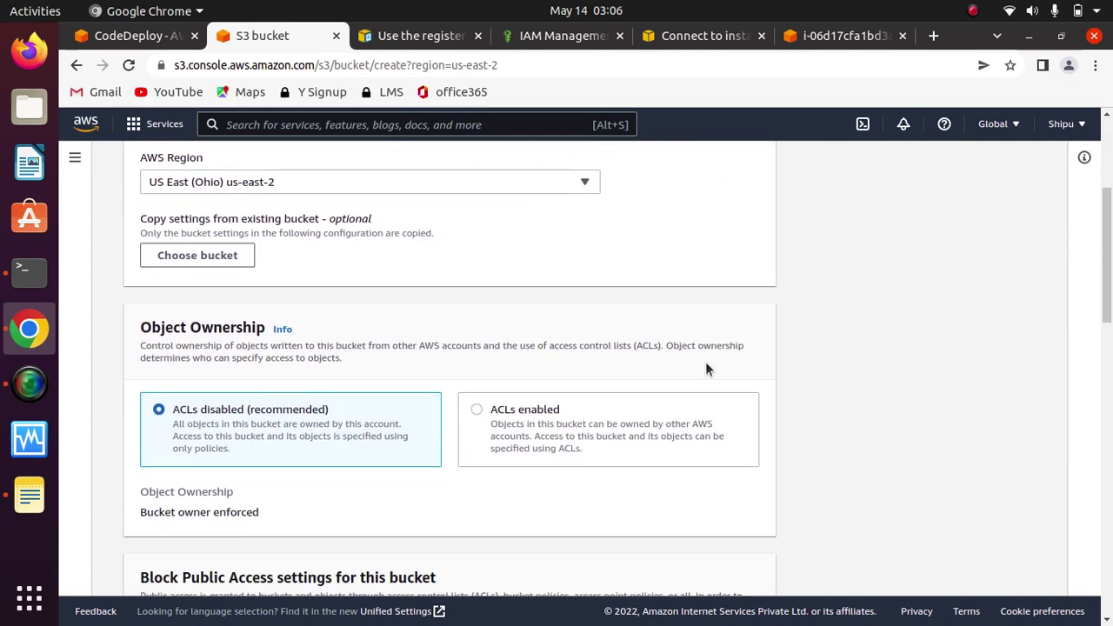
pyautogui.scroll(-8, 706, 368)
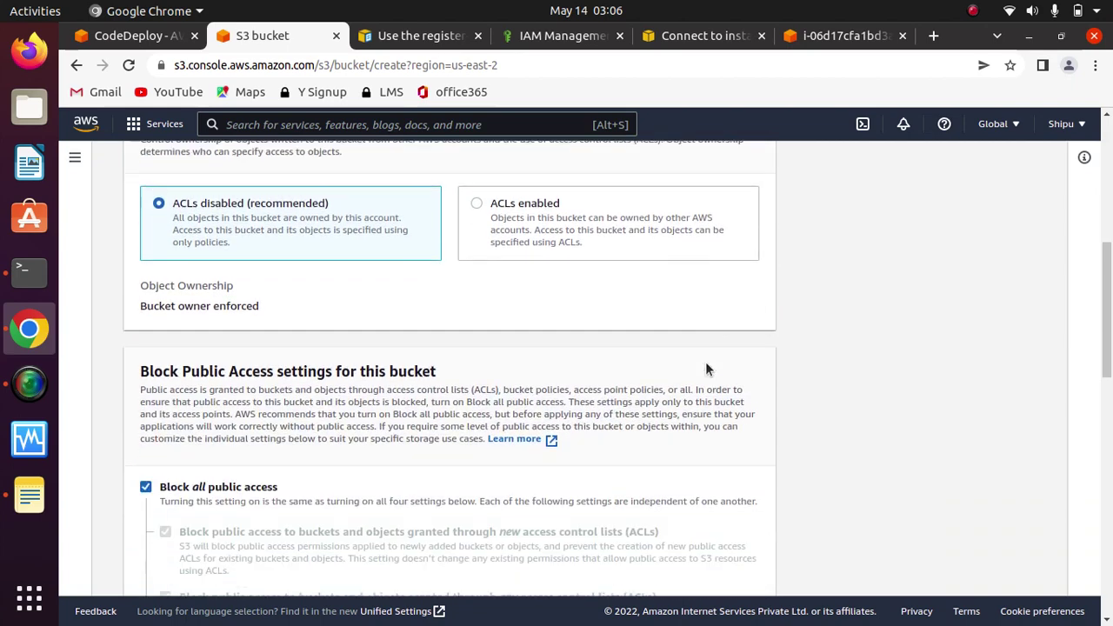
pyautogui.scroll(-9, 705, 361)
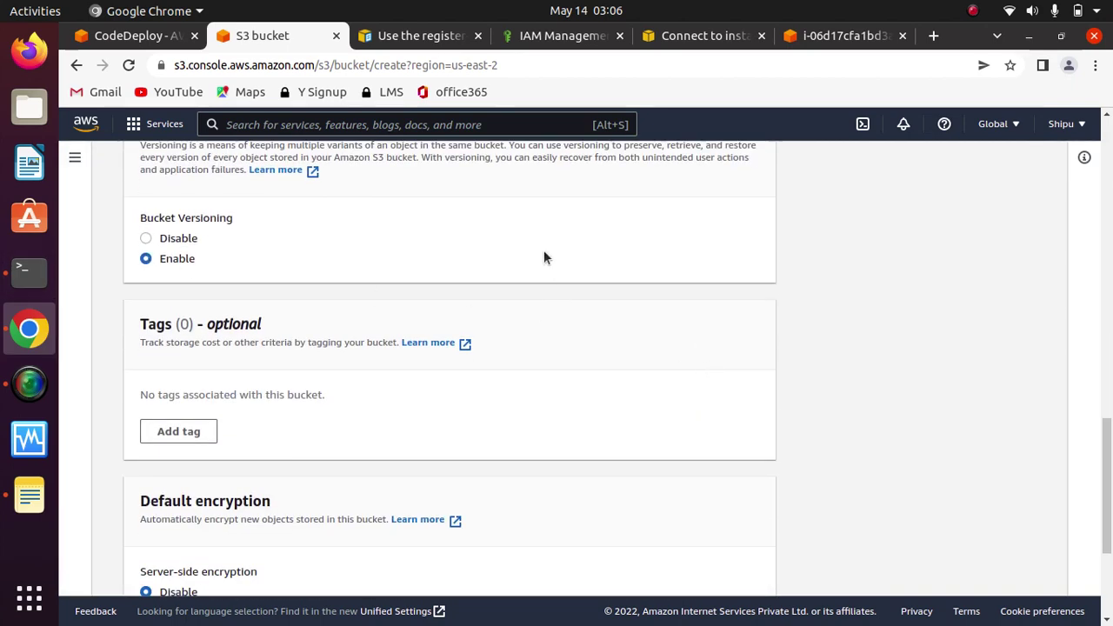
pyautogui.scroll(-5, 543, 258)
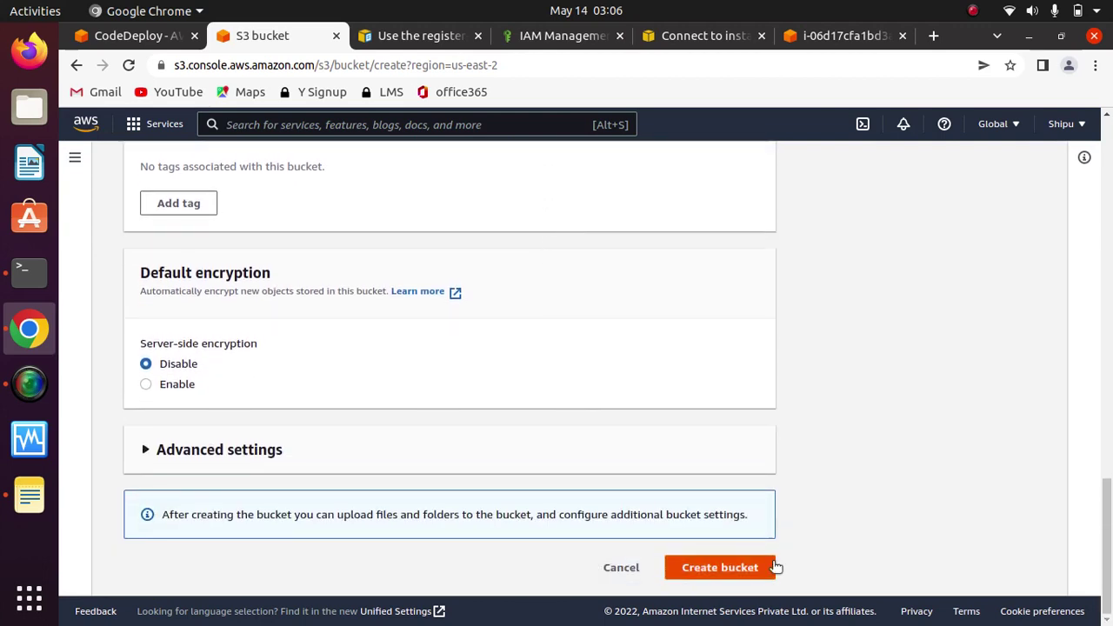
pyautogui.click(713, 571)
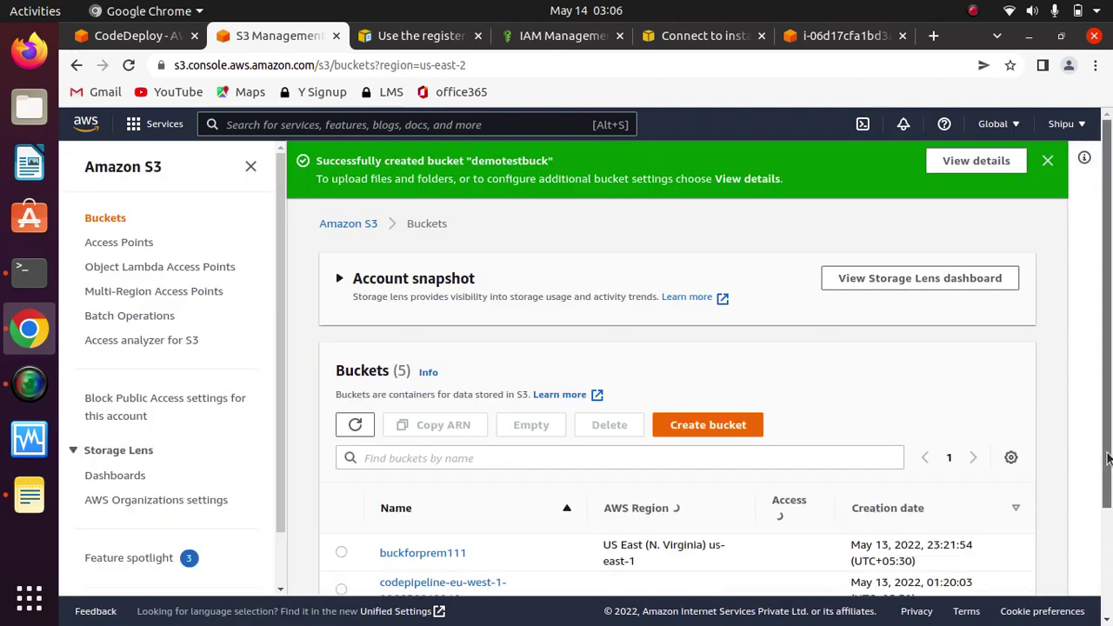
pyautogui.scroll(-3, 1107, 520)
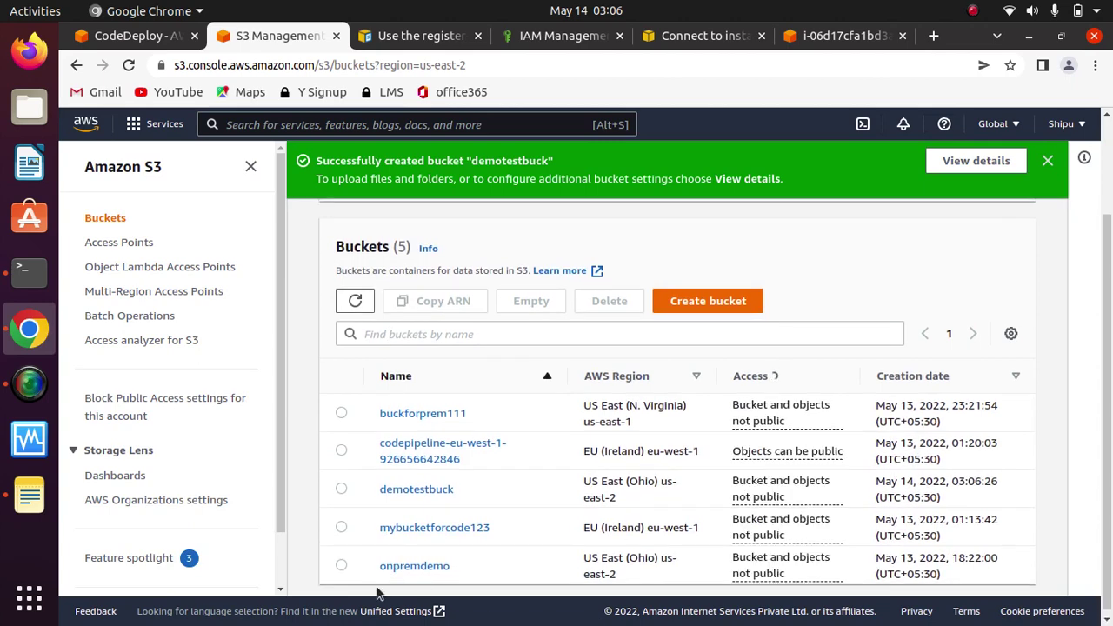
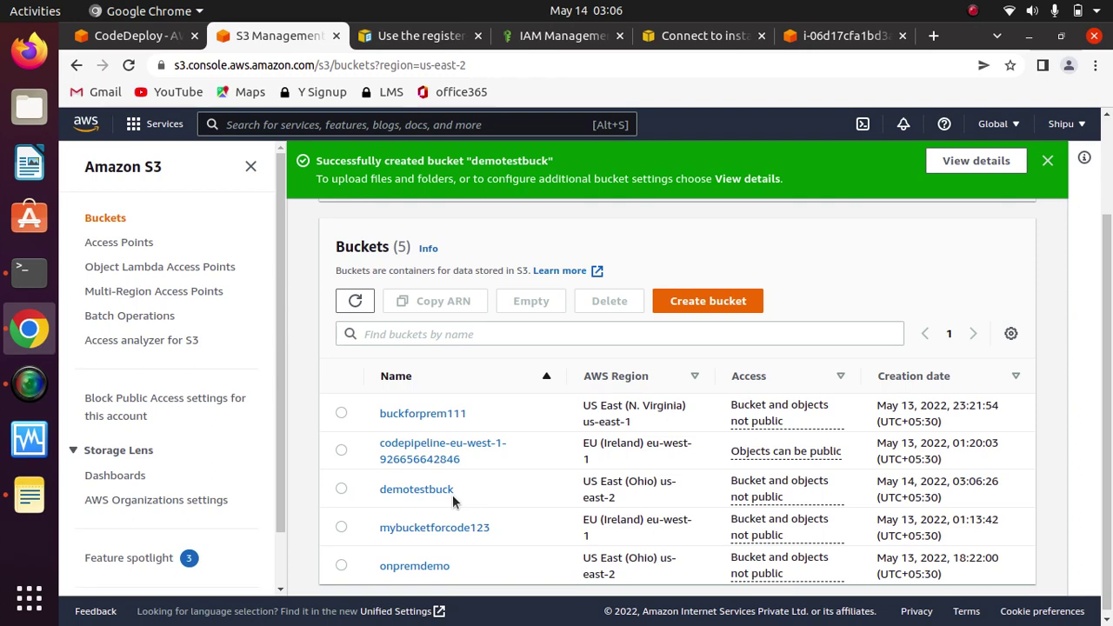
# Step: List the Demo folder (appspec.yml, index.html, LICENSE.txt, scripts) with ls, then bring up Notes
pyautogui.click(24, 275)
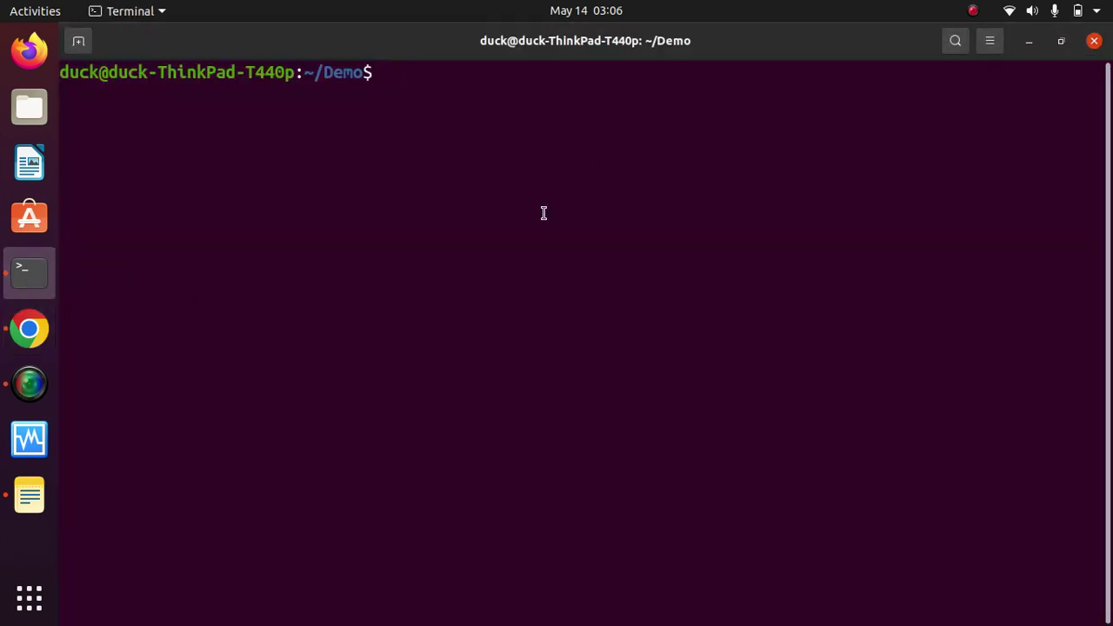
pyautogui.write('ls')
pyautogui.press('Return')
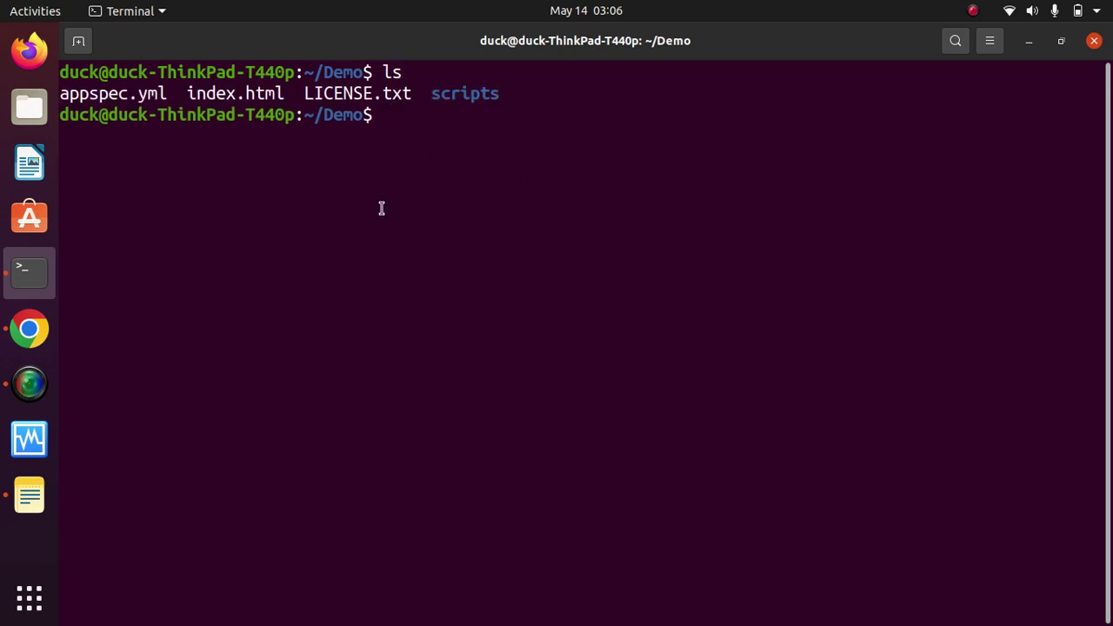
pyautogui.click(29, 495)
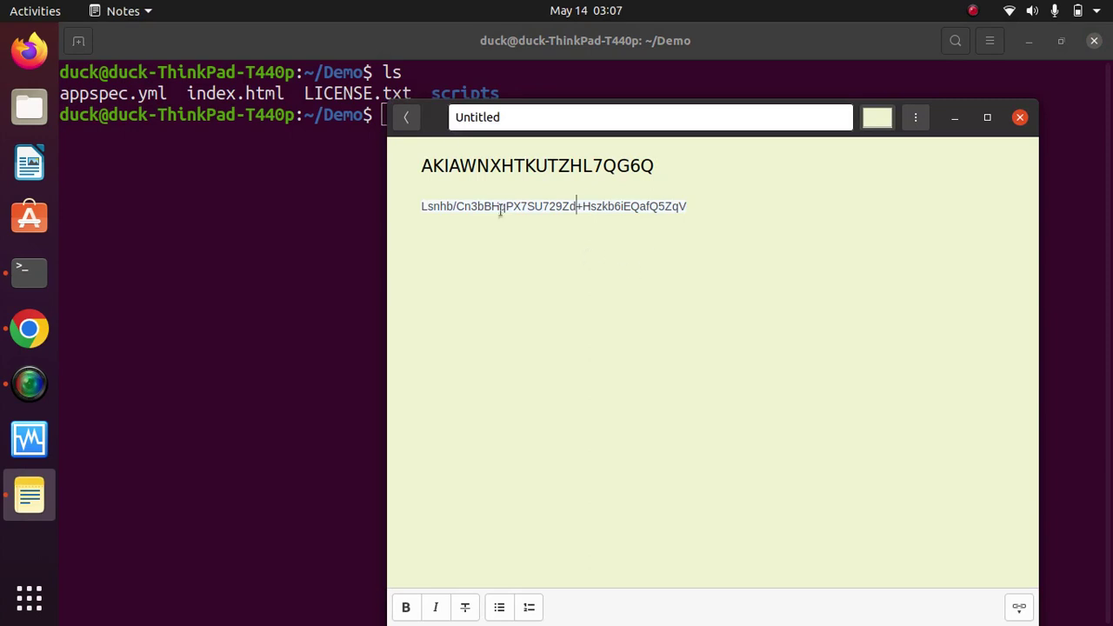
# Step: Copy the aws deploy push command from the 'push bucket/code download' note and minimize Notes
pyautogui.click(415, 119)
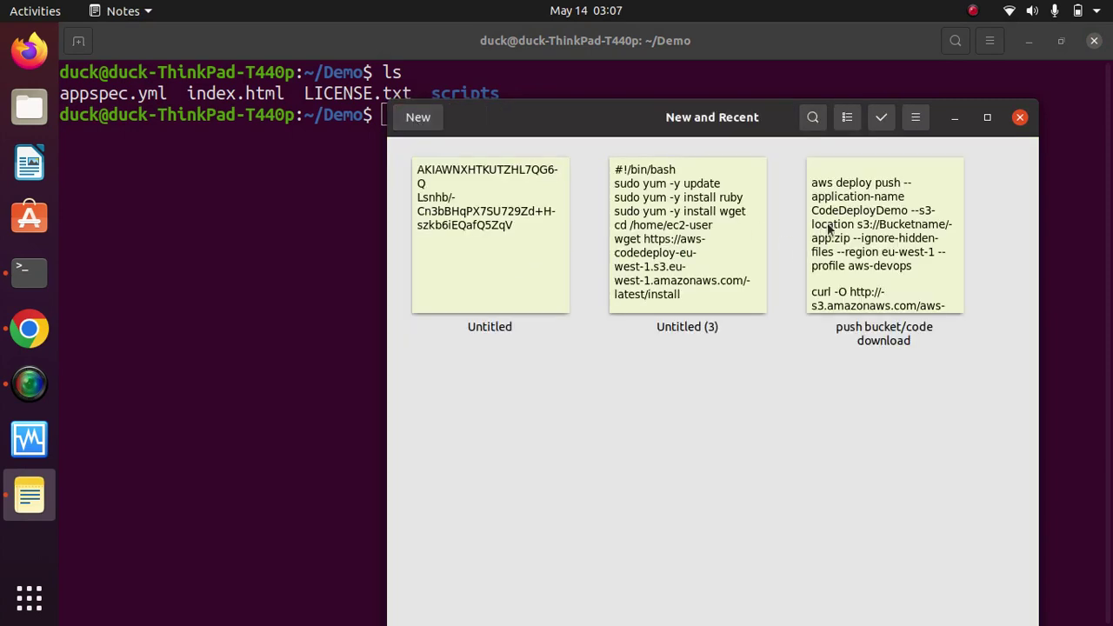
pyautogui.click(892, 229)
pyautogui.moveTo(585, 257); pyautogui.dragTo(399, 190)
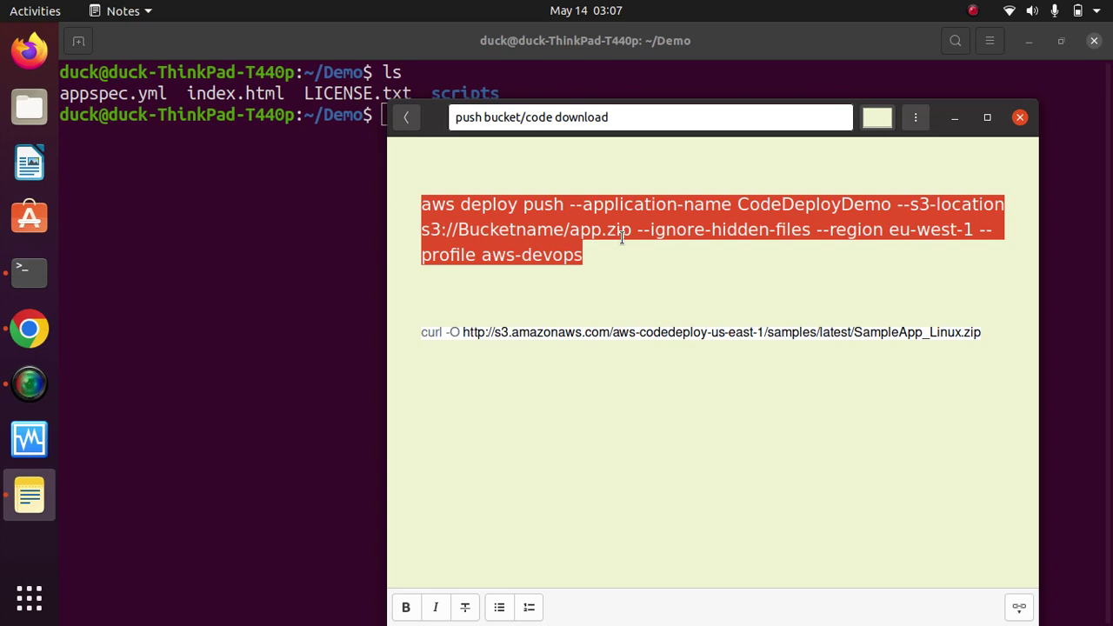
pyautogui.rightClick(563, 220)
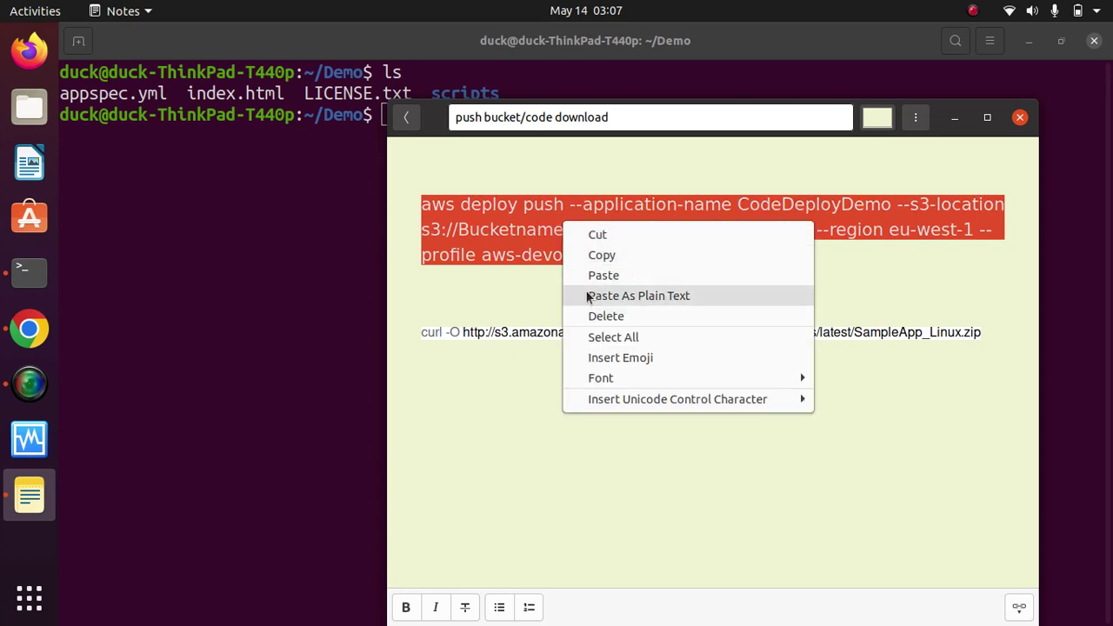
pyautogui.click(602, 255)
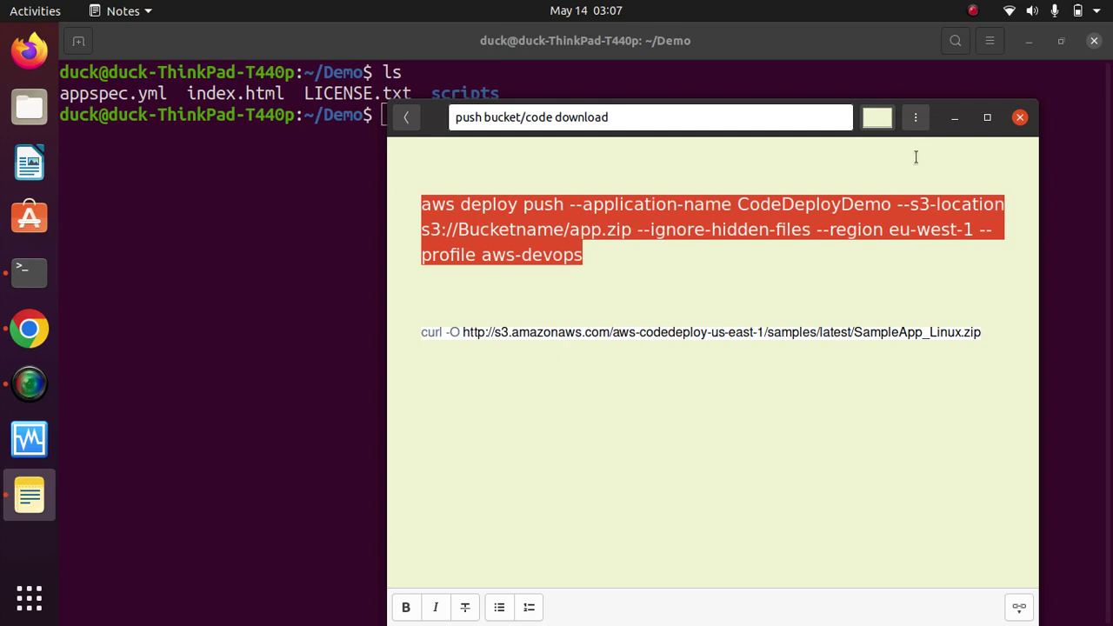
pyautogui.click(956, 123)
pyautogui.click(794, 179)
pyautogui.press('Up')
pyautogui.press('Up')
pyautogui.press('Up')
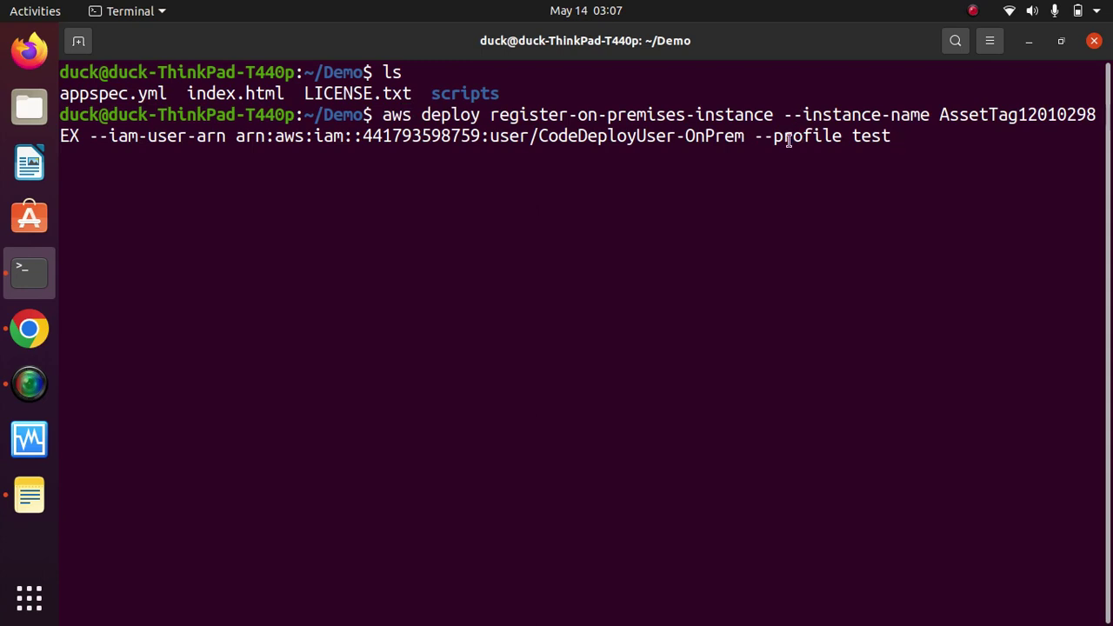
# Step: Paste the copied aws deploy push command at the Terminal prompt
pyautogui.moveTo(762, 137); pyautogui.dragTo(897, 135)
pyautogui.click(894, 132)
pyautogui.press('Down')
pyautogui.press('Down')
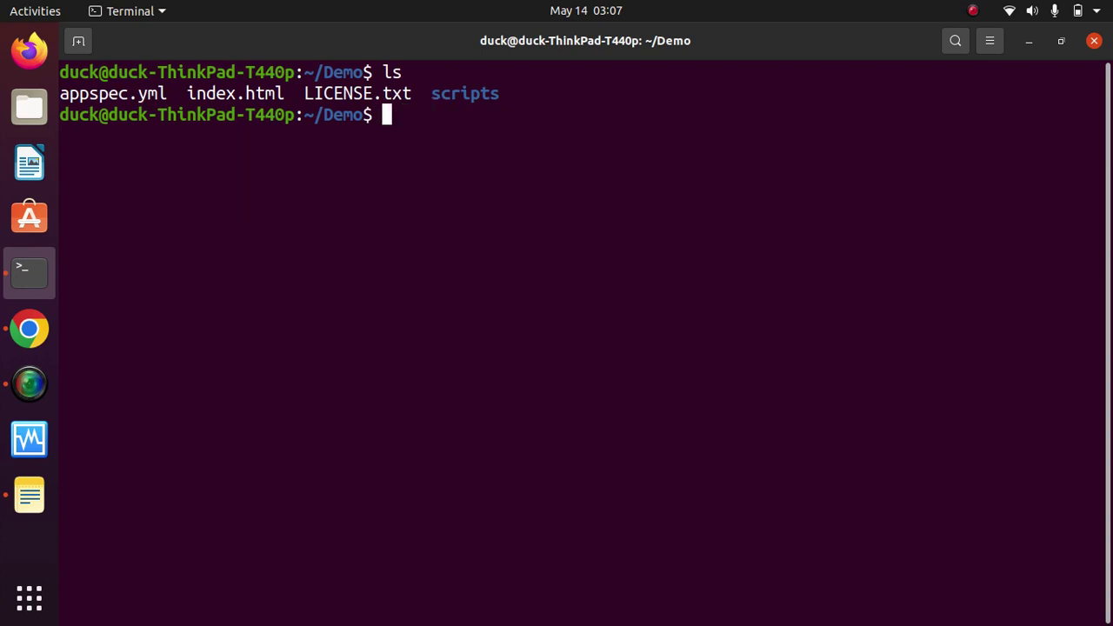
pyautogui.rightClick(592, 145)
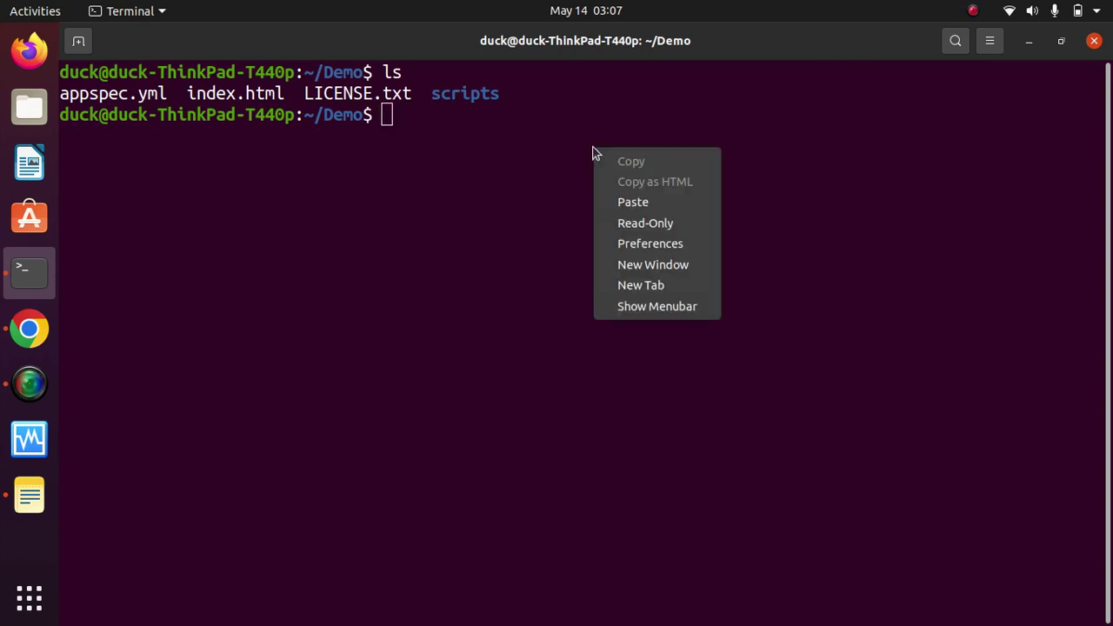
pyautogui.click(644, 202)
# Step: Change the profile to test and region to us-east-2, and delete the placeholder Bucketname
pyautogui.press('BackSpace')
pyautogui.press('BackSpace')
pyautogui.press('BackSpace')
pyautogui.press('BackSpace')
pyautogui.press('BackSpace')
pyautogui.press('BackSpace')
pyautogui.press('BackSpace')
pyautogui.press('BackSpace')
pyautogui.press('BackSpace')
pyautogui.press('BackSpace')
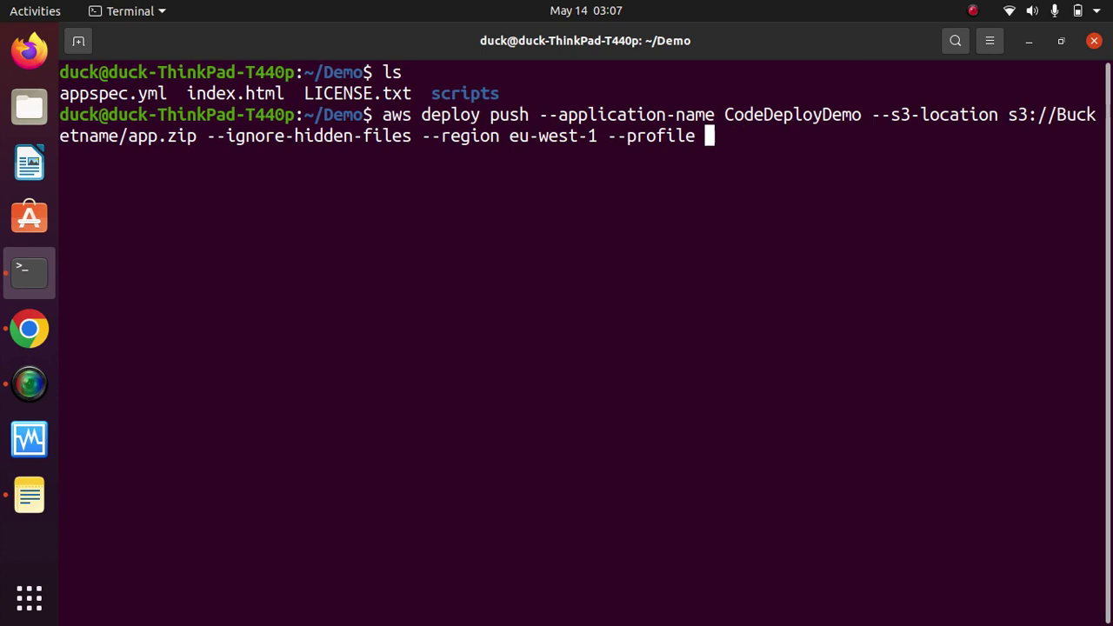
pyautogui.write('test')
pyautogui.press('Left')
pyautogui.press('Left')
pyautogui.press('Left')
pyautogui.press('Left')
pyautogui.press('Left')
pyautogui.press('Left')
pyautogui.press('Left')
pyautogui.press('Left')
pyautogui.press('Left')
pyautogui.press('Left')
pyautogui.press('Left')
pyautogui.press('Left')
pyautogui.press('Left')
pyautogui.press('Left')
pyautogui.press('Left')
pyautogui.press('BackSpace')
pyautogui.press('BackSpace')
pyautogui.press('BackSpace')
pyautogui.press('BackSpace')
pyautogui.press('BackSpace')
pyautogui.press('BackSpace')
pyautogui.press('BackSpace')
pyautogui.press('BackSpace')
pyautogui.press('BackSpace')
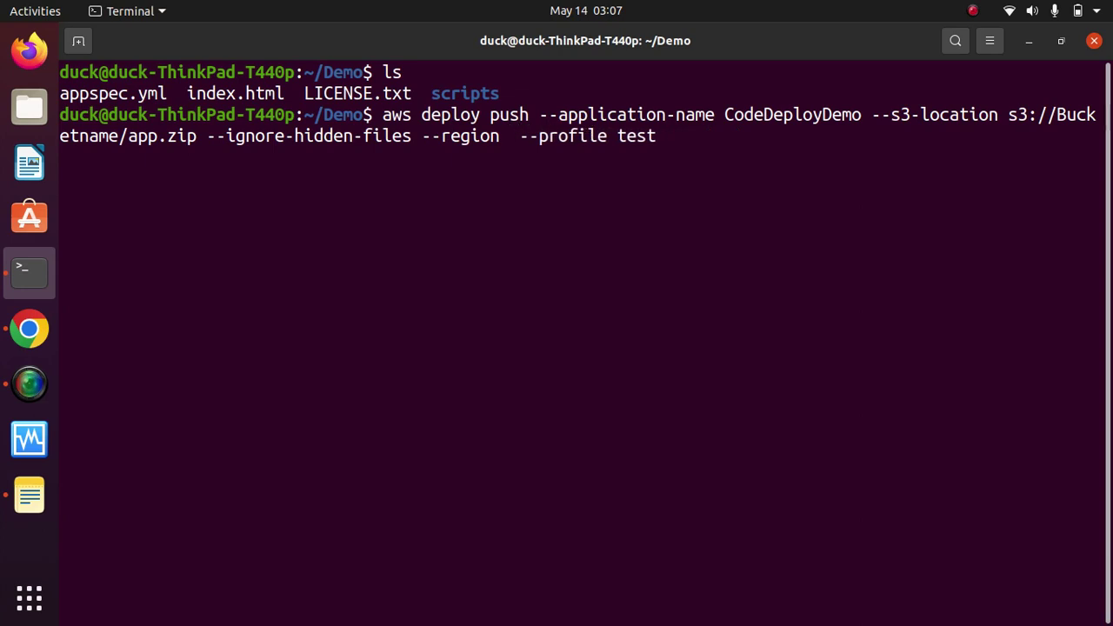
pyautogui.write('us-east')
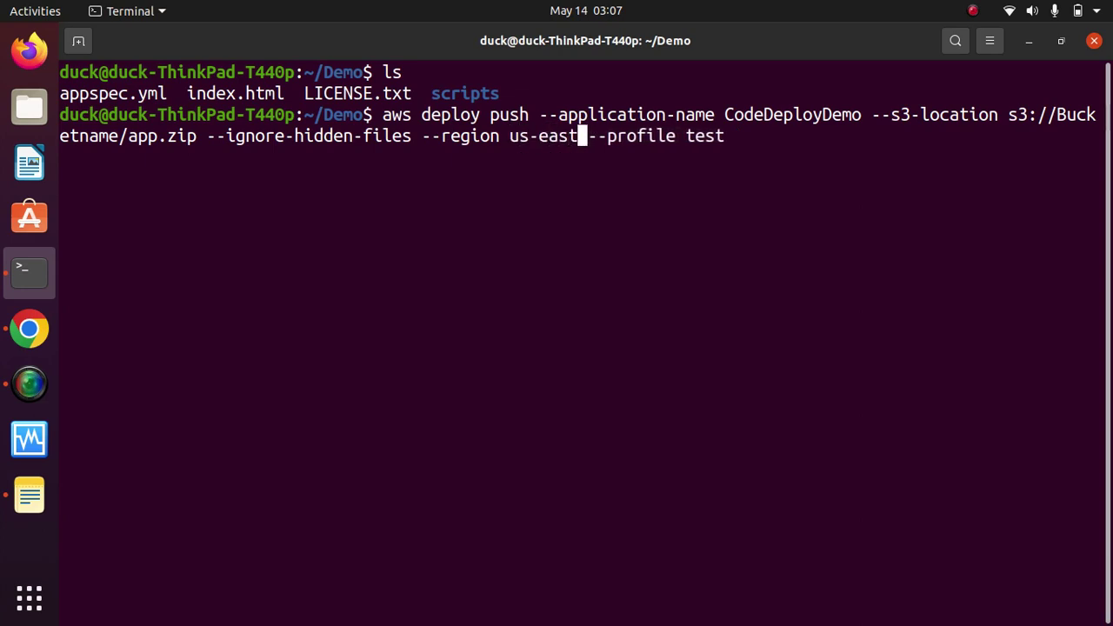
pyautogui.write('-2')
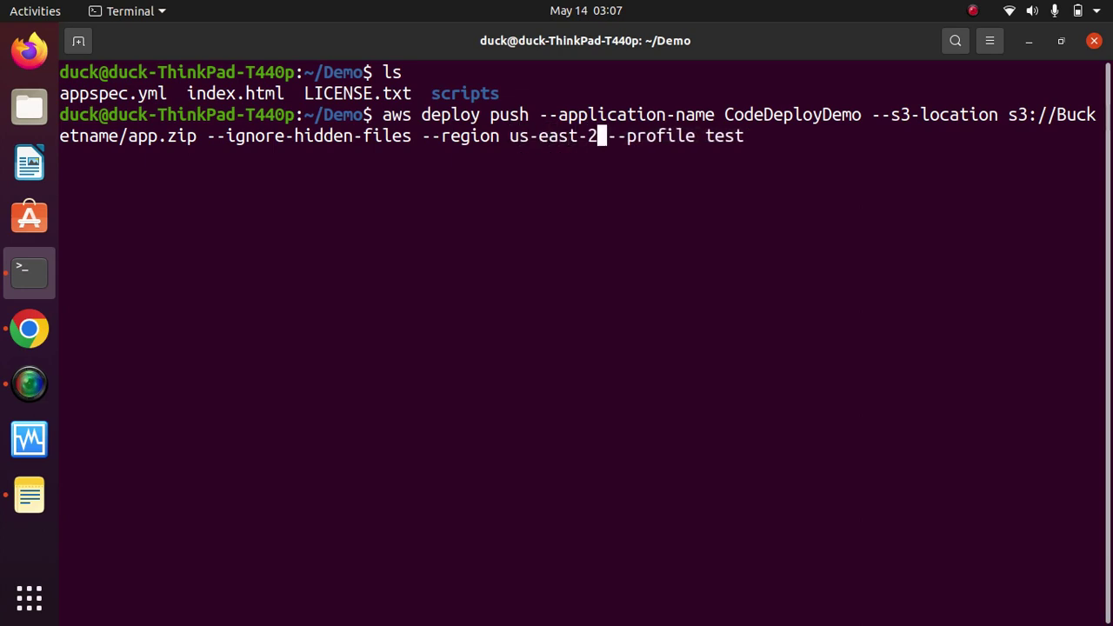
pyautogui.press('Left')
pyautogui.press('Left')
pyautogui.press('Left')
pyautogui.press('Left')
pyautogui.press('Left')
pyautogui.press('Left')
pyautogui.press('Left')
pyautogui.press('Left')
pyautogui.press('Left')
pyautogui.press('Left')
pyautogui.press('Left')
pyautogui.press('Left')
pyautogui.press('Left')
pyautogui.press('Left')
pyautogui.press('Left')
pyautogui.press('Left')
pyautogui.press('Left')
pyautogui.press('Left')
pyautogui.press('Left')
pyautogui.press('Left')
pyautogui.press('Left')
pyautogui.press('Left')
pyautogui.press('Left')
pyautogui.press('Left')
pyautogui.press('Left')
pyautogui.press('Left')
pyautogui.press('Left')
pyautogui.press('Left')
pyautogui.press('Left')
pyautogui.press('Left')
pyautogui.press('Left')
pyautogui.press('Left')
pyautogui.press('Left')
pyautogui.press('Left')
pyautogui.press('Left')
pyautogui.press('Left')
pyautogui.press('Left')
pyautogui.press('Left')
pyautogui.press('BackSpace')
pyautogui.press('BackSpace')
pyautogui.press('BackSpace')
pyautogui.press('BackSpace')
pyautogui.press('BackSpace')
pyautogui.press('BackSpace')
pyautogui.press('BackSpace')
pyautogui.press('BackSpace')
pyautogui.press('BackSpace')
pyautogui.press('BackSpace')
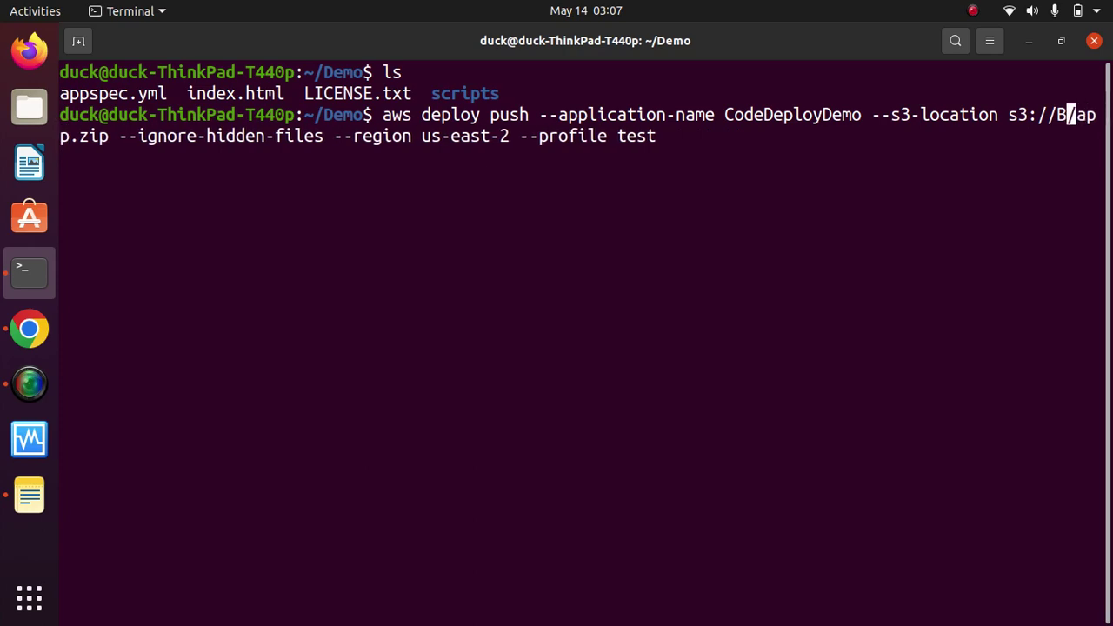
pyautogui.click(29, 329)
# Step: Copy the demotestbuck bucket name from S3 into the command's s3://demotestbuck/app.zip location
pyautogui.moveTo(476, 489); pyautogui.dragTo(374, 497)
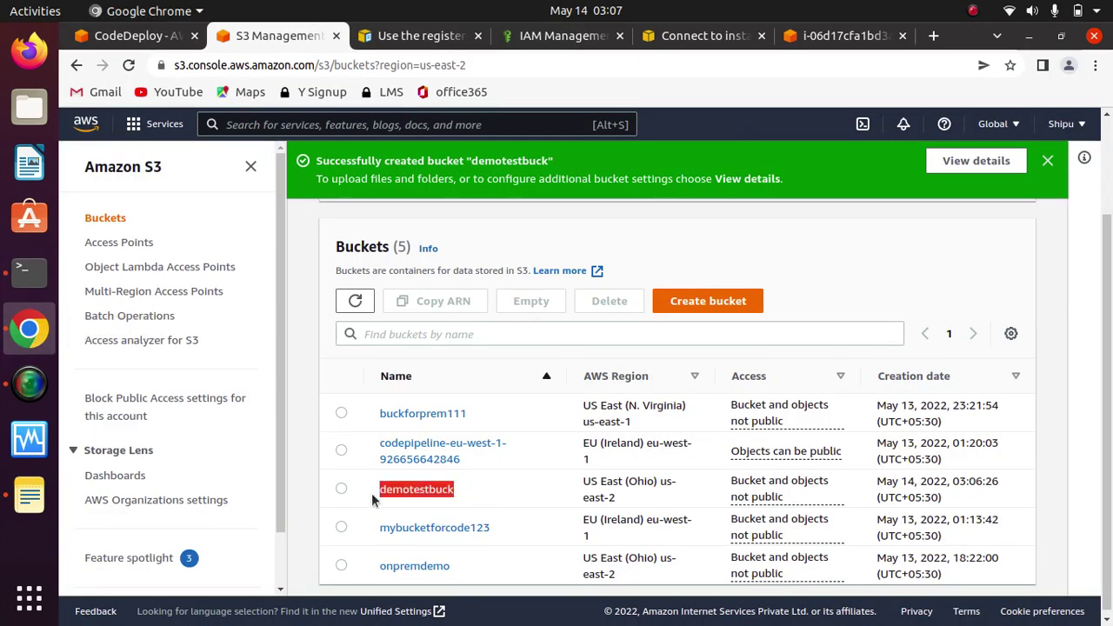
pyautogui.rightClick(426, 489)
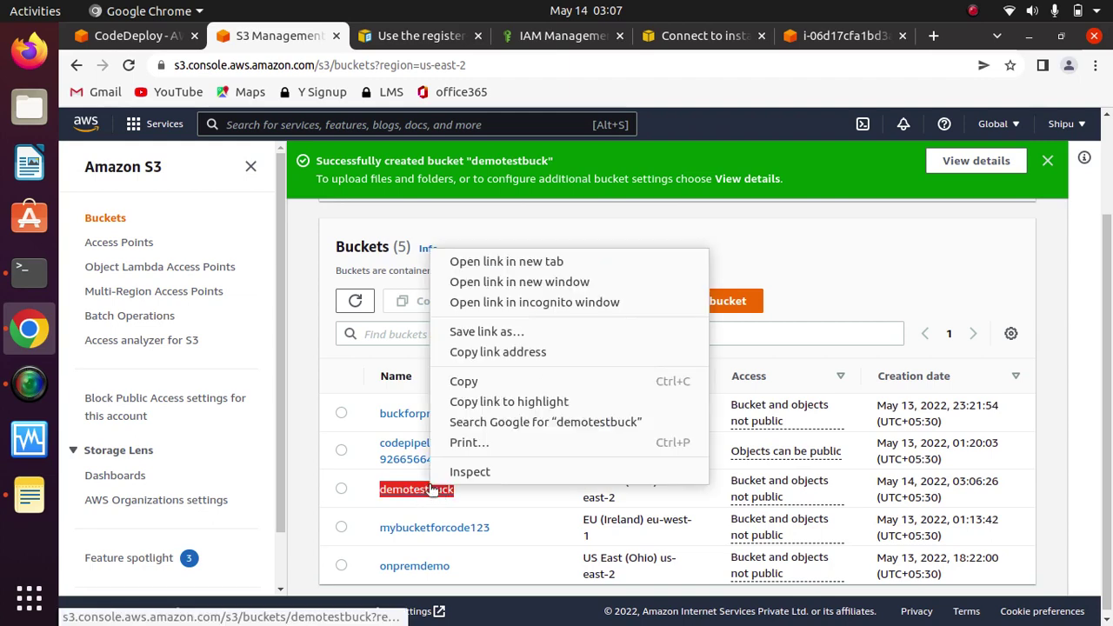
pyautogui.click(465, 380)
pyautogui.click(29, 271)
pyautogui.rightClick(498, 298)
pyautogui.click(537, 353)
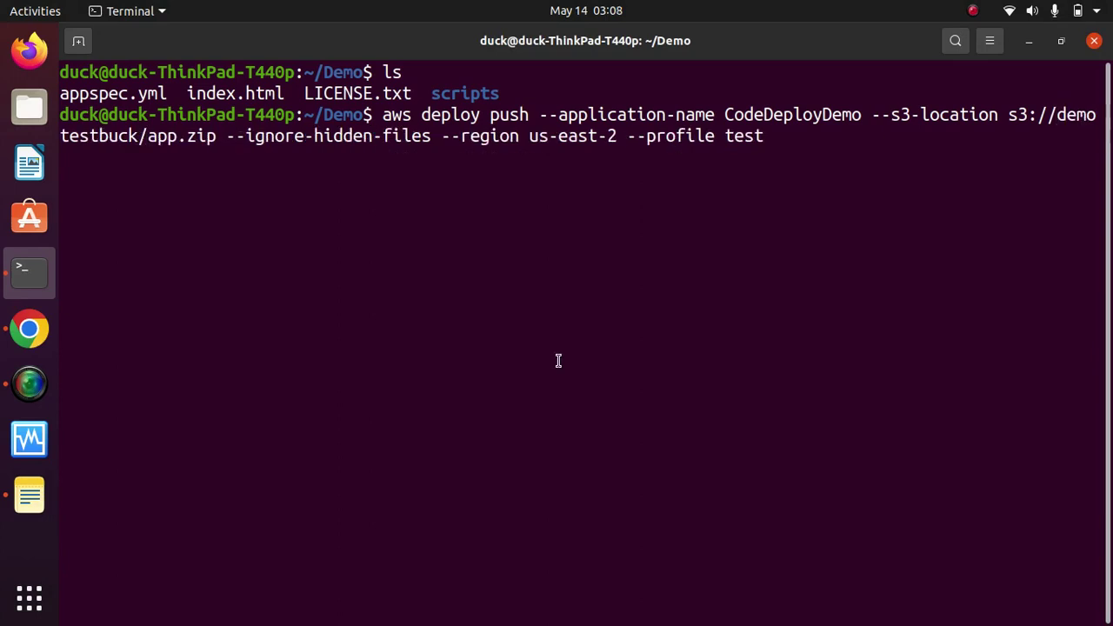
# Step: Replace the application name CodeDeployDemo with myapp in the push command
pyautogui.press('Left')
pyautogui.press('Left')
pyautogui.press('Left')
pyautogui.press('Left')
pyautogui.press('Left')
pyautogui.press('Left')
pyautogui.press('Left')
pyautogui.press('Left')
pyautogui.press('Left')
pyautogui.press('Left')
pyautogui.press('Left')
pyautogui.press('Left')
pyautogui.press('Left')
pyautogui.press('Left')
pyautogui.press('Left')
pyautogui.press('Left')
pyautogui.press('Left')
pyautogui.press('Left')
pyautogui.press('Left')
pyautogui.press('Left')
pyautogui.press('Left')
pyautogui.press('Left')
pyautogui.press('Left')
pyautogui.press('Left')
pyautogui.press('Left')
pyautogui.press('Right')
pyautogui.press('Right')
pyautogui.press('BackSpace')
pyautogui.press('BackSpace')
pyautogui.press('BackSpace')
pyautogui.press('BackSpace')
pyautogui.press('BackSpace')
pyautogui.press('BackSpace')
pyautogui.press('BackSpace')
pyautogui.press('BackSpace')
pyautogui.press('BackSpace')
pyautogui.press('BackSpace')
pyautogui.press('BackSpace')
pyautogui.press('BackSpace')
pyautogui.press('BackSpace')
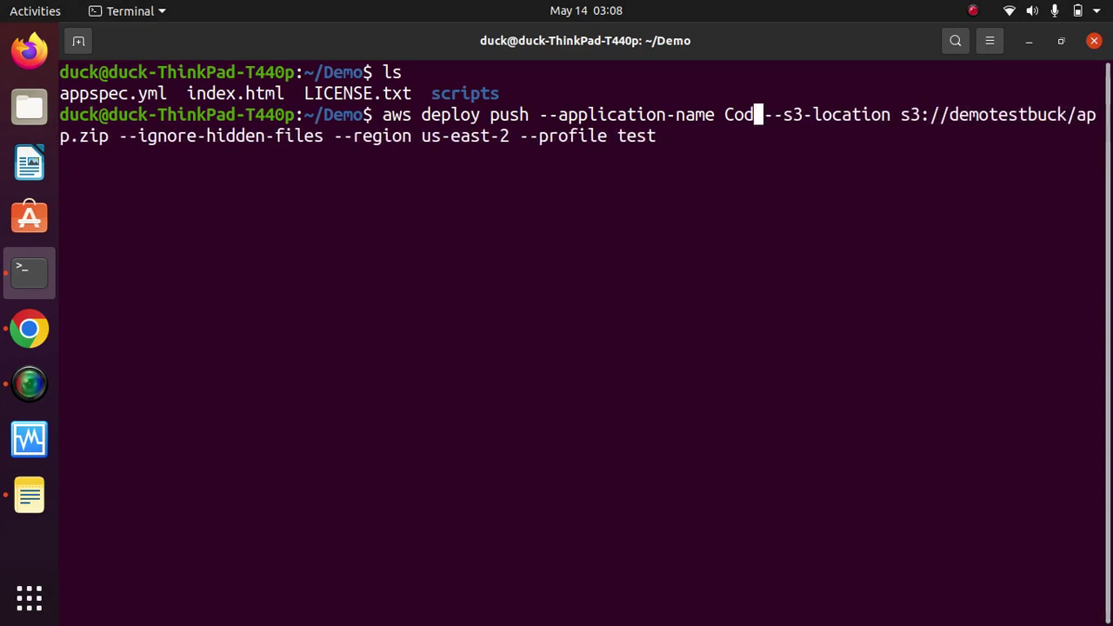
pyautogui.press('BackSpace')
pyautogui.write('mya')
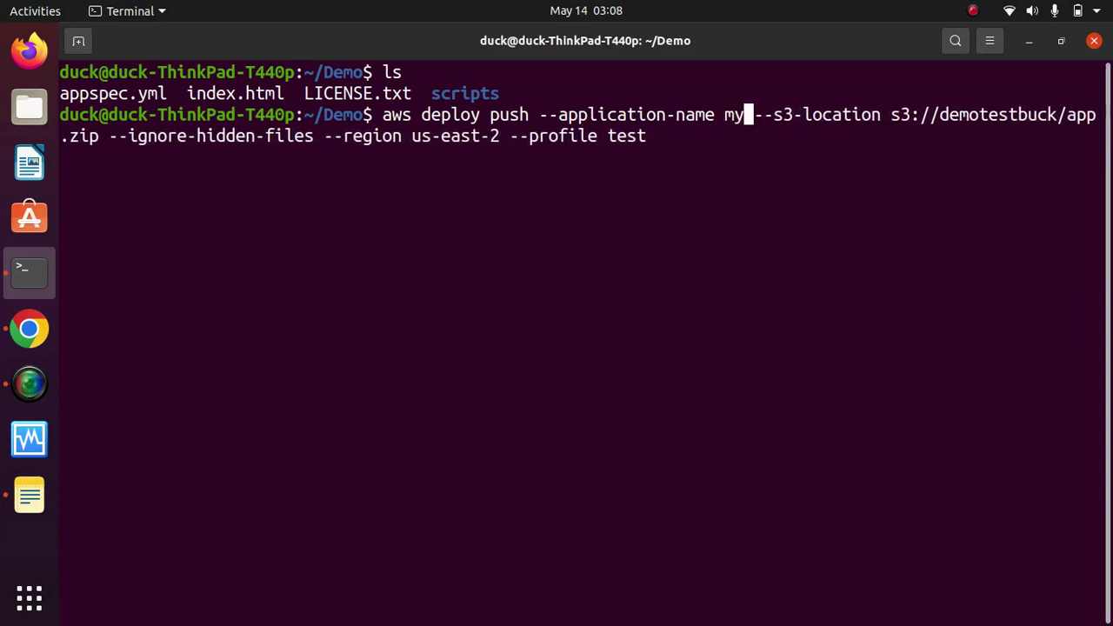
pyautogui.write('pp')
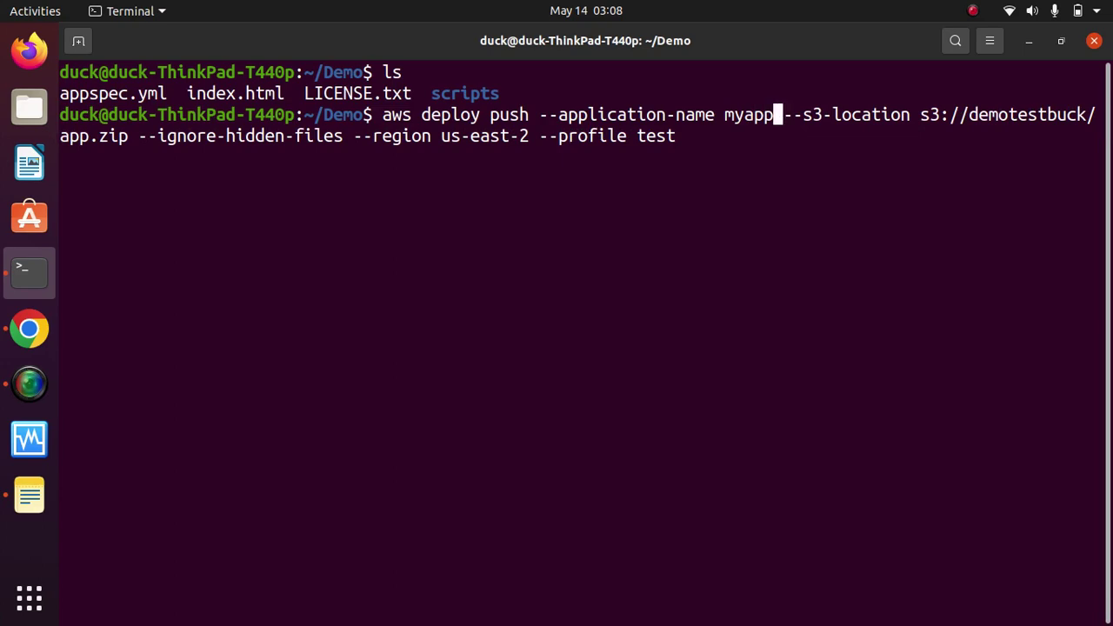
pyautogui.click(28, 329)
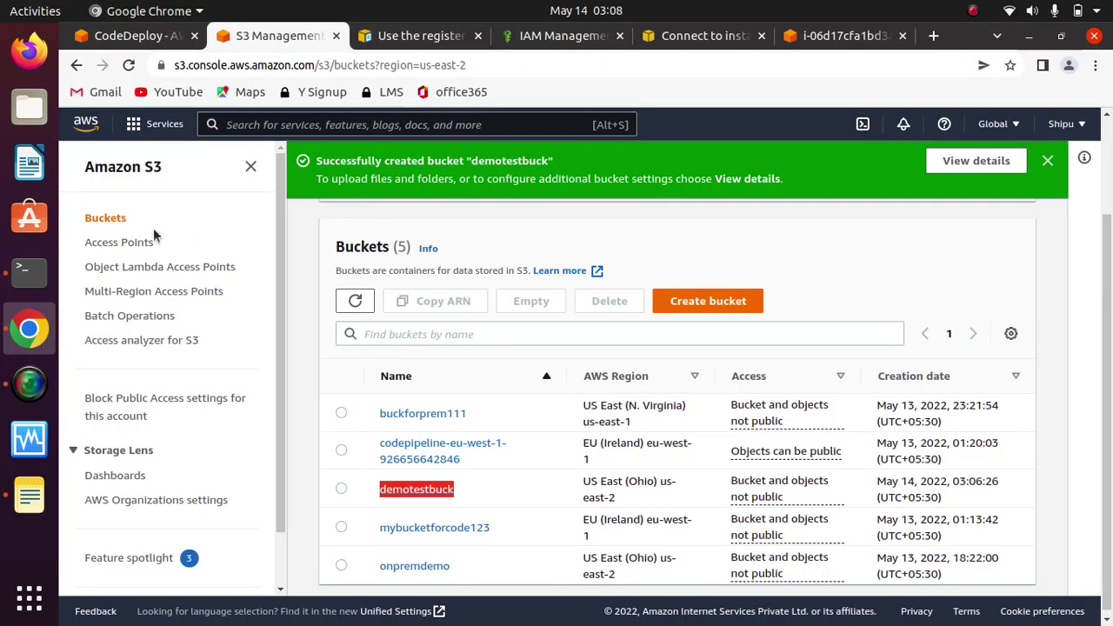
# Step: Open the myapp EC2/On-premises application's details in the CodeDeploy console
pyautogui.click(137, 36)
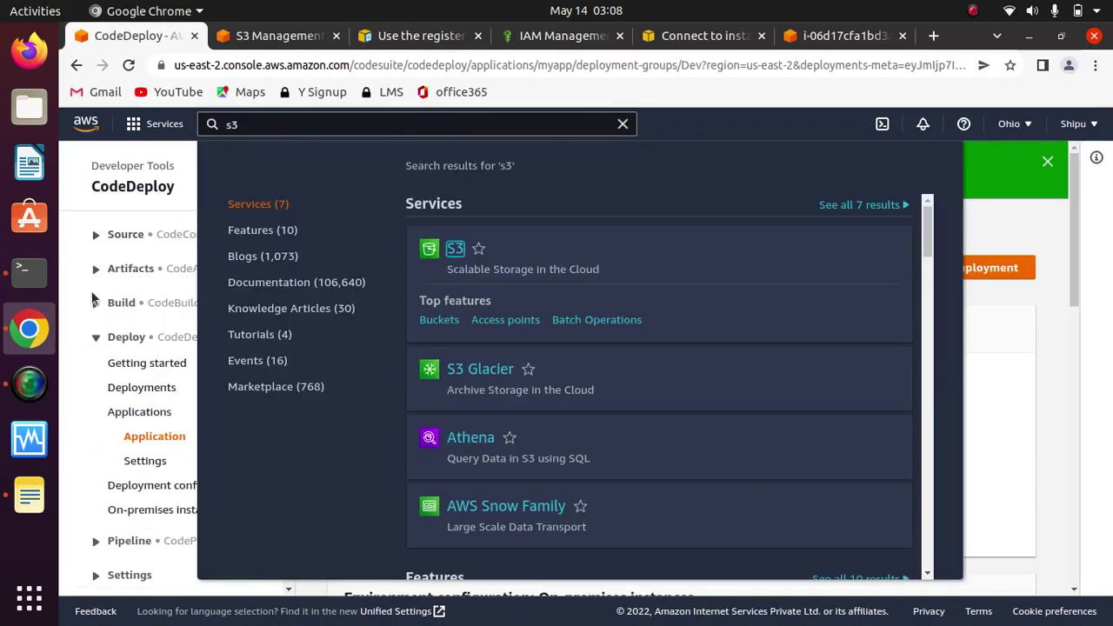
pyautogui.click(136, 440)
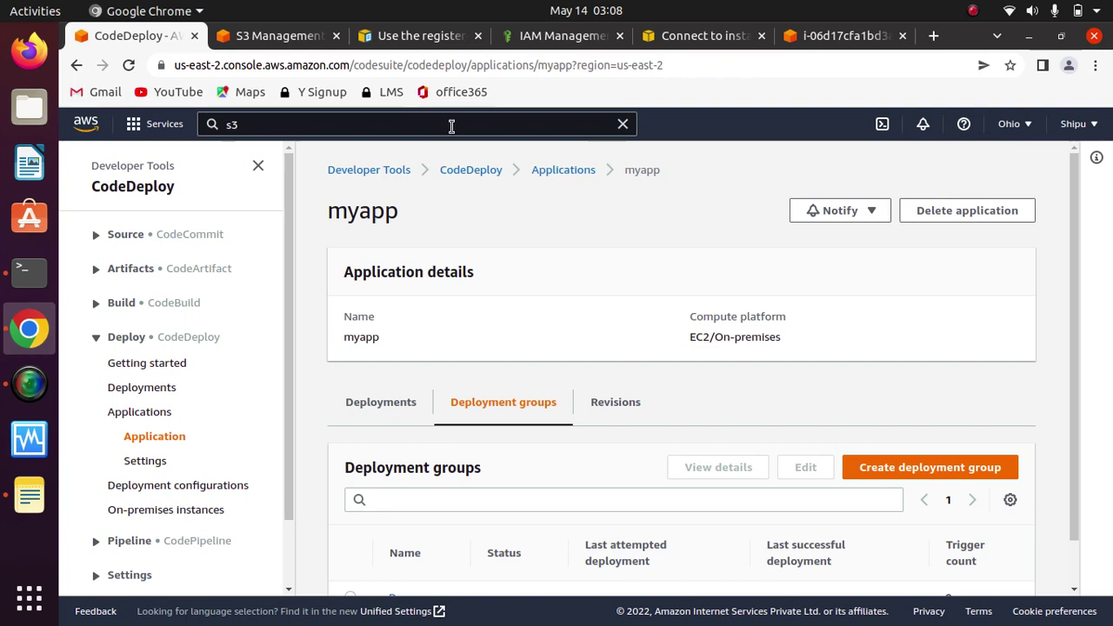
# Step: Run the aws deploy push command, uploading app.zip to demotestbuck for myapp
pyautogui.click(28, 272)
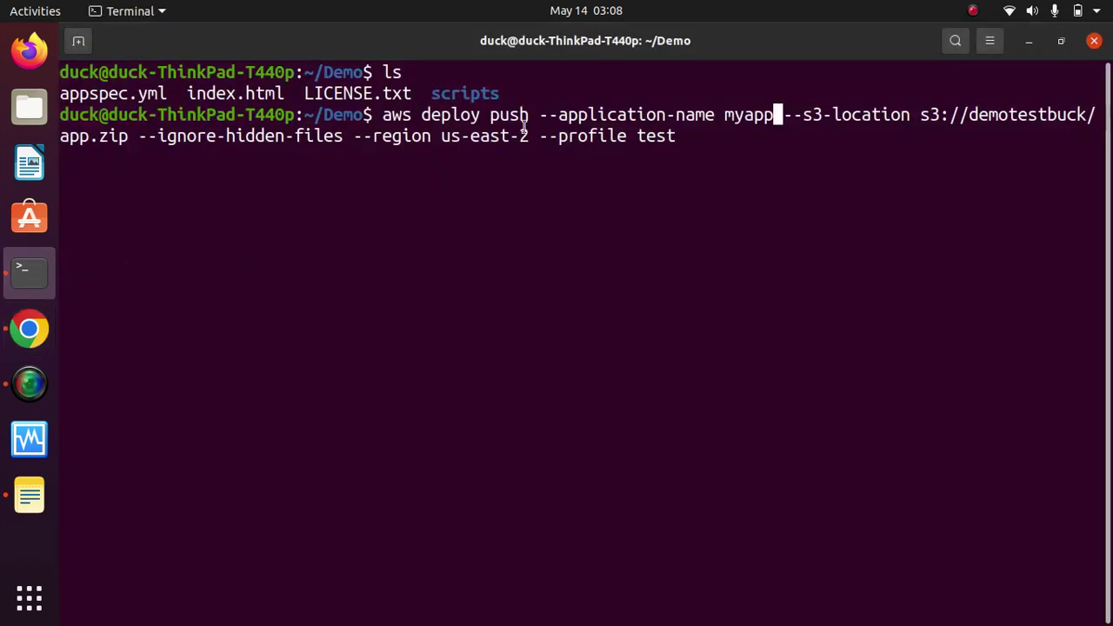
pyautogui.press('Return')
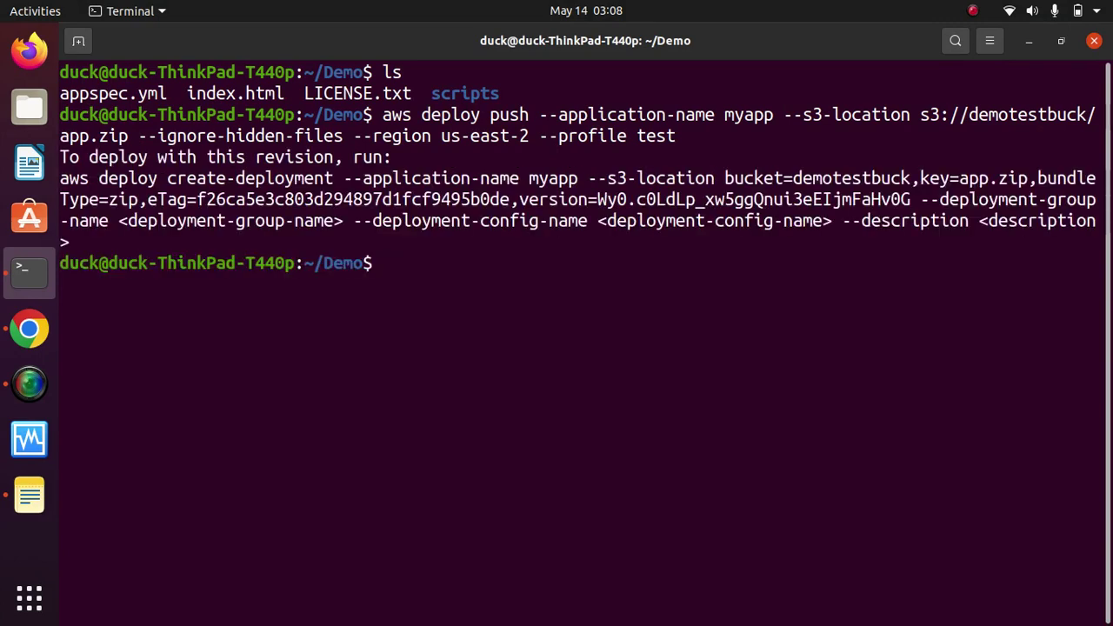
pyautogui.tripleClick(340, 179)
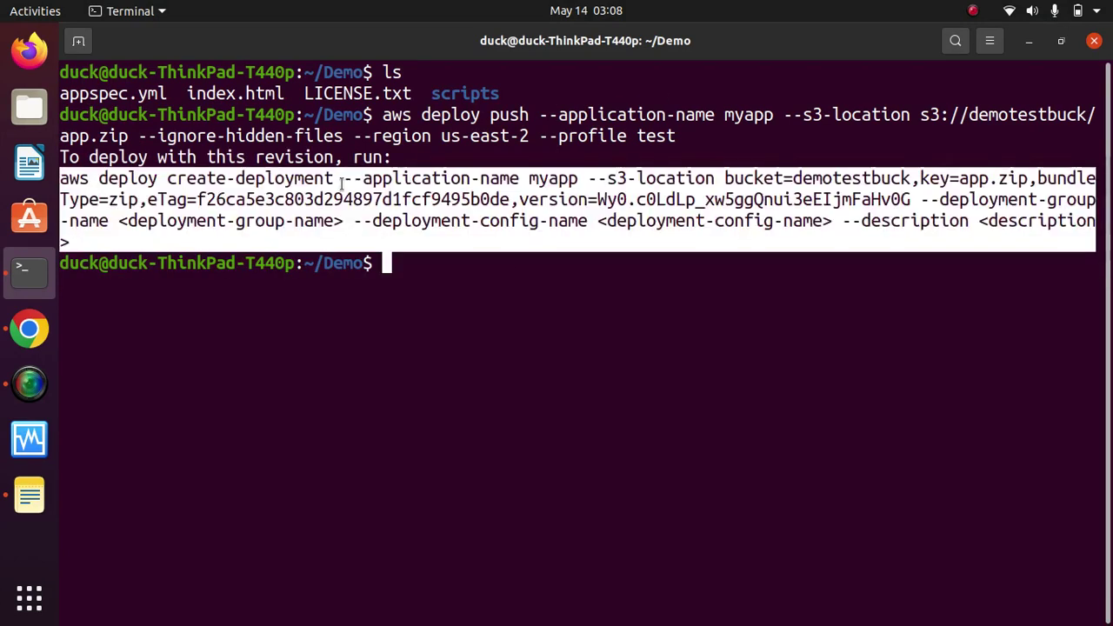
pyautogui.click(568, 286)
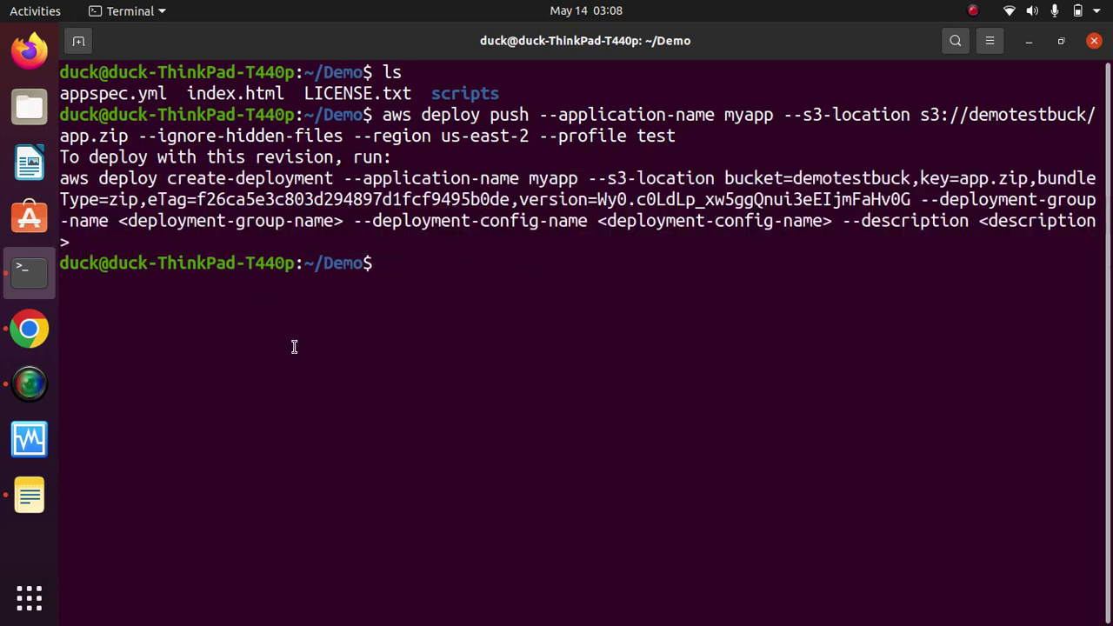
# Step: Clear the terminal screen with clear
pyautogui.write('clear')
pyautogui.press('Return')
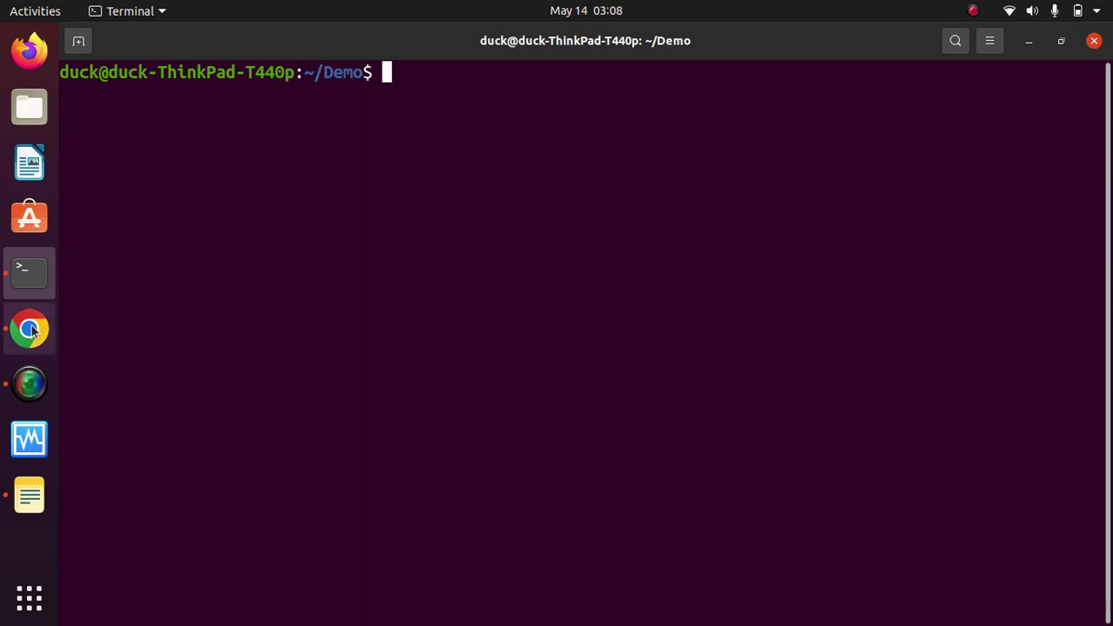
pyautogui.click(29, 328)
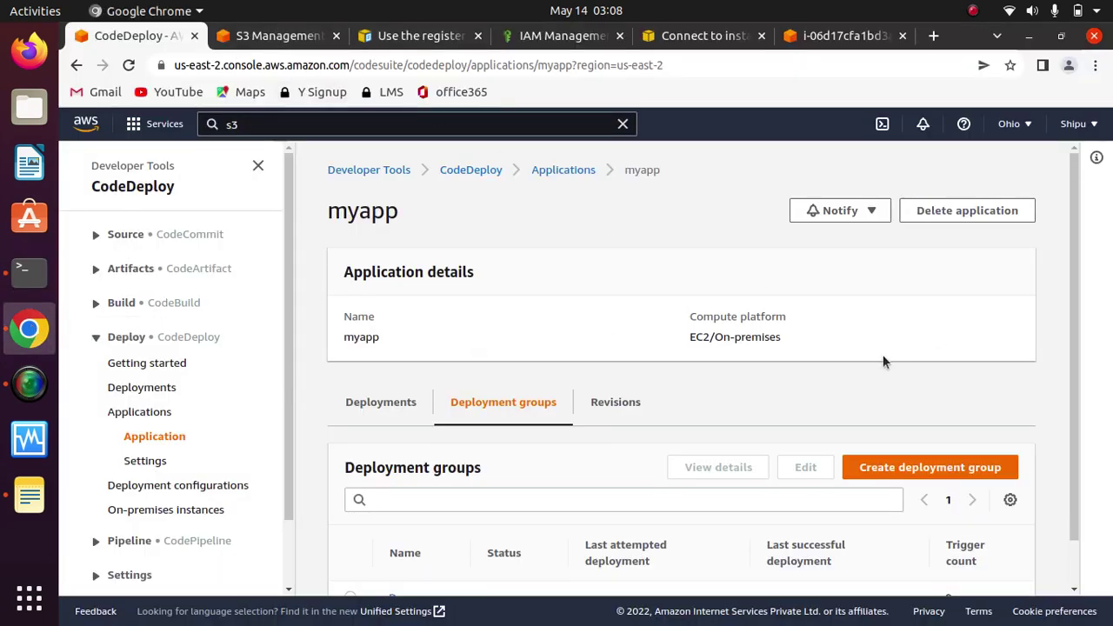
# Step: Create a deployment for myapp's Dev group using the s3://demotestbuck/app.zip revision
pyautogui.scroll(-1, 1075, 426)
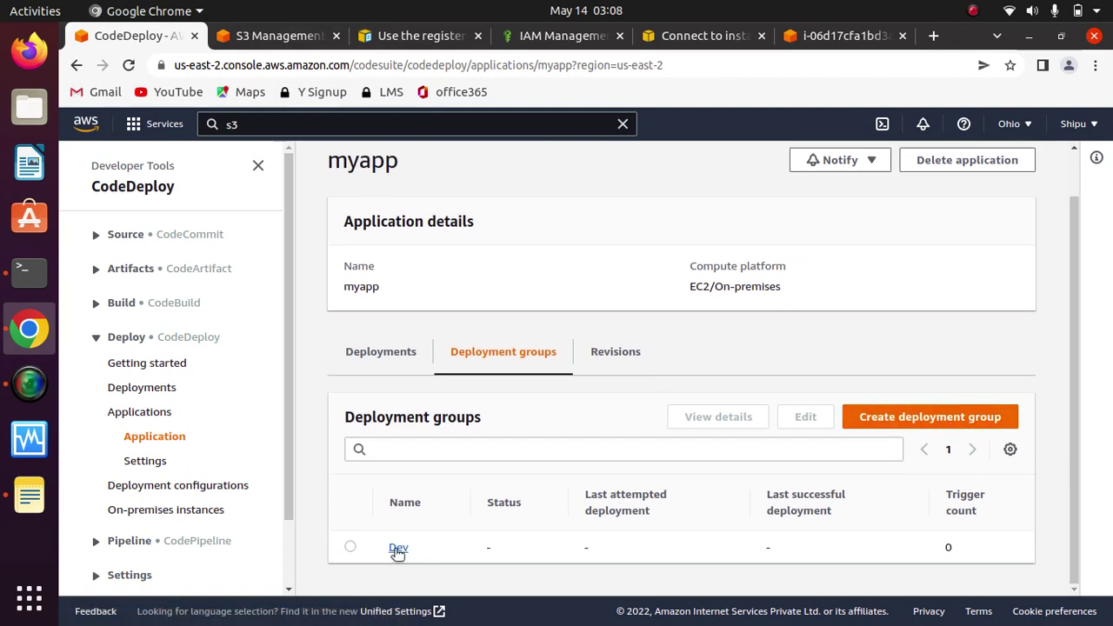
pyautogui.click(398, 549)
pyautogui.click(947, 210)
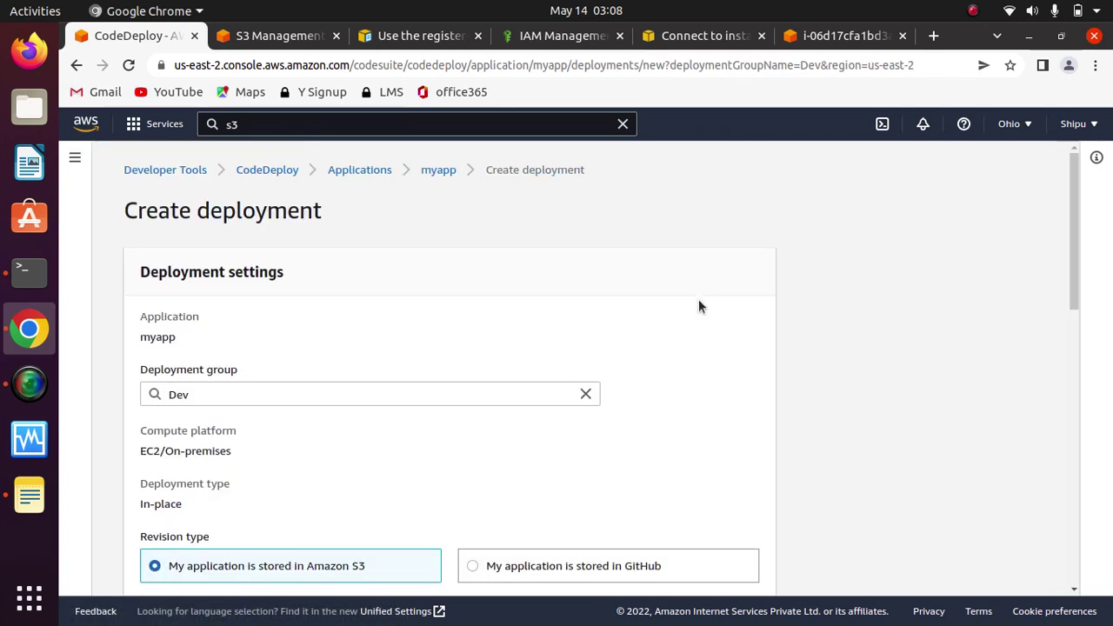
pyautogui.scroll(-5, 691, 353)
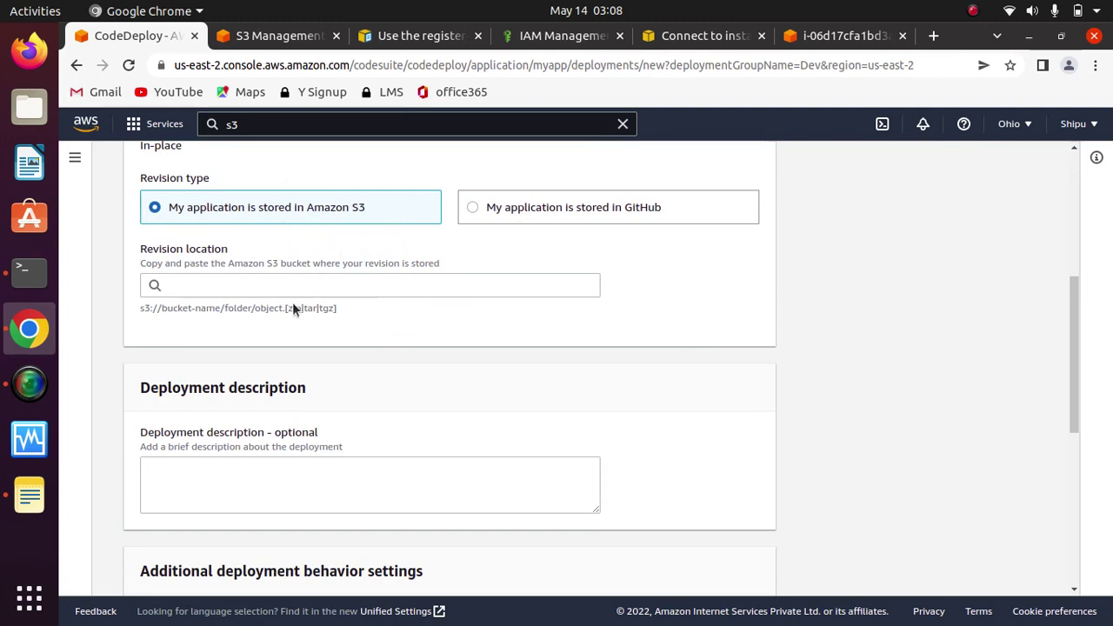
pyautogui.click(240, 287)
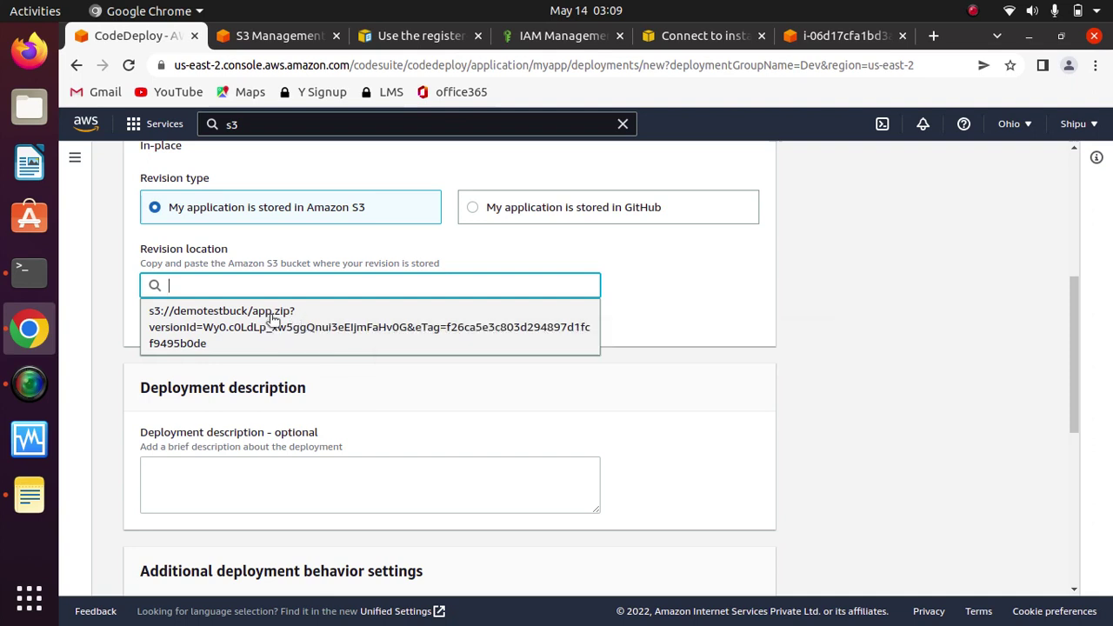
pyautogui.click(276, 328)
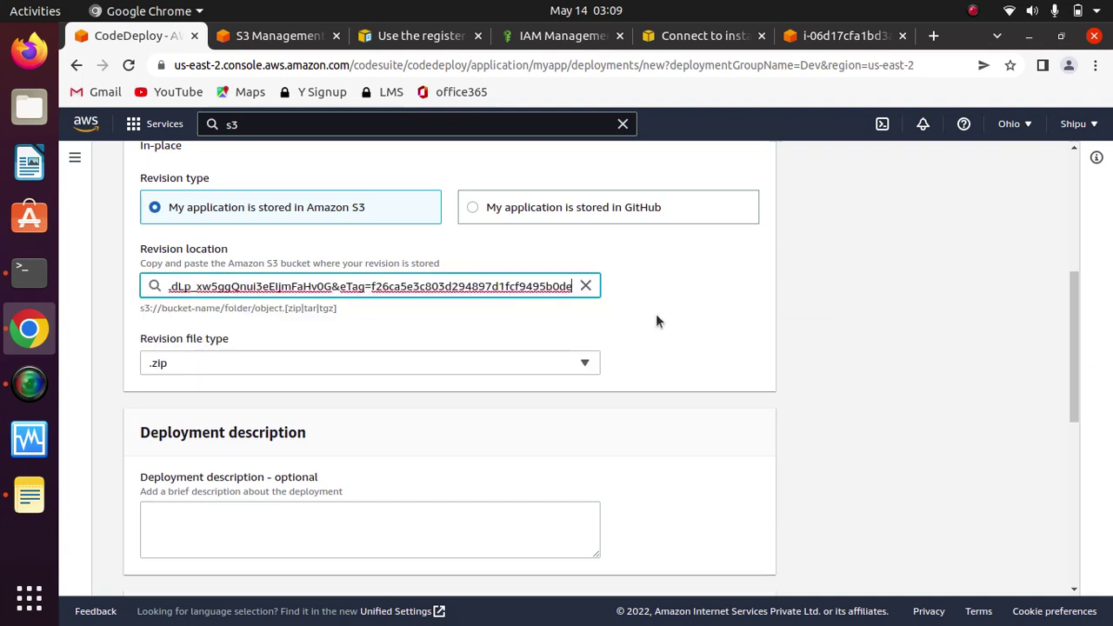
pyautogui.scroll(-5, 666, 311)
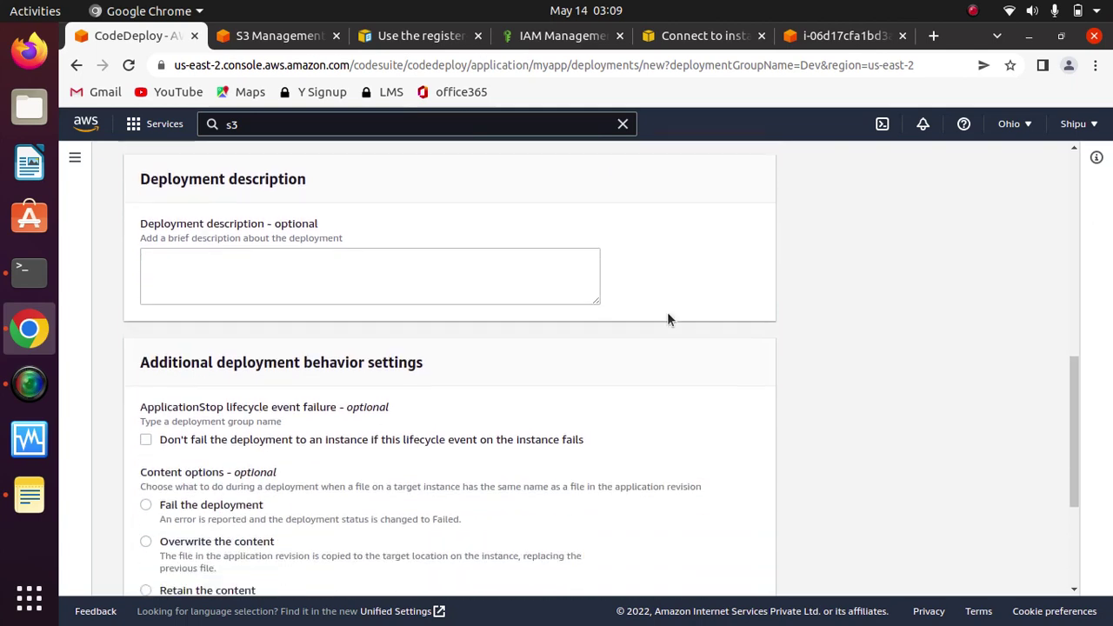
pyautogui.scroll(-5, 667, 320)
pyautogui.click(706, 569)
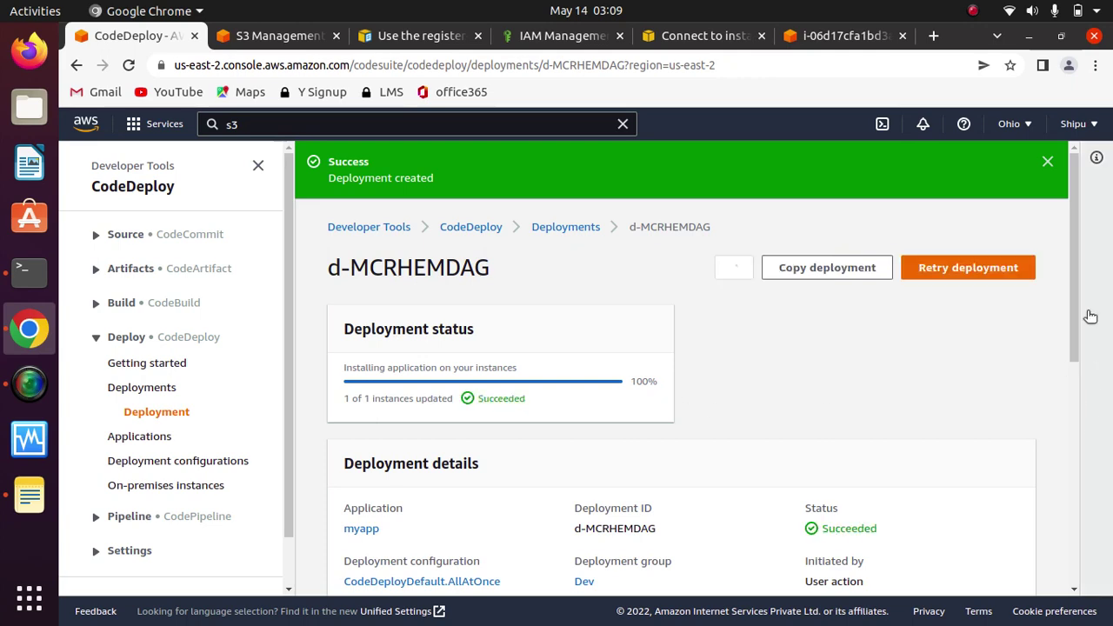
# Step: View the instance's lifecycle events for deployment d-MCRHEMDAG, all succeeded
pyautogui.moveTo(1079, 304); pyautogui.dragTo(1056, 543)
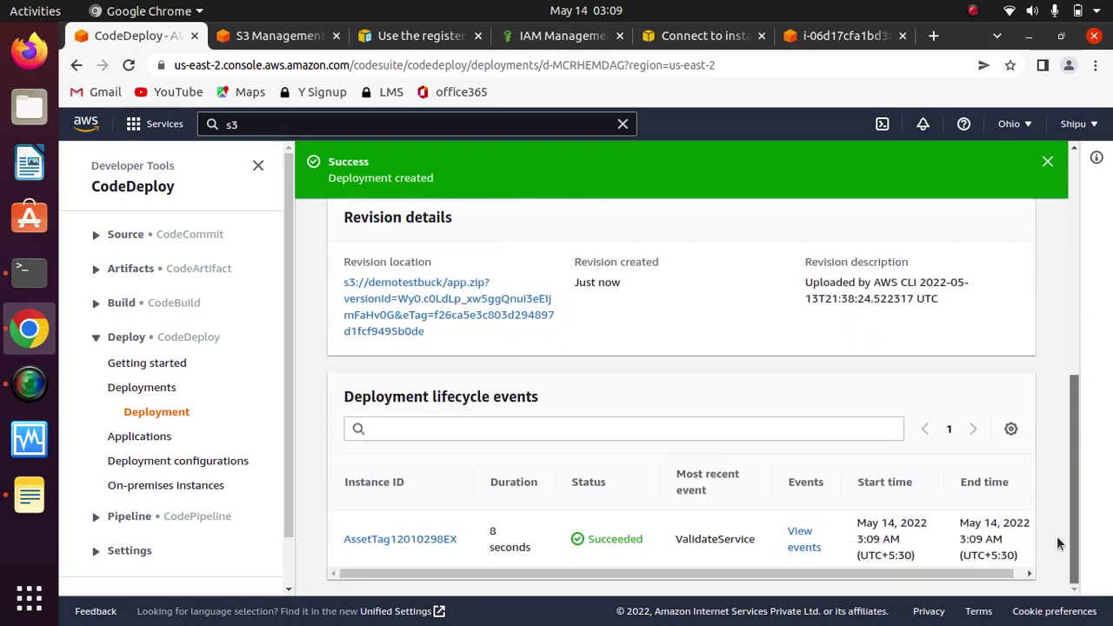
pyautogui.click(800, 539)
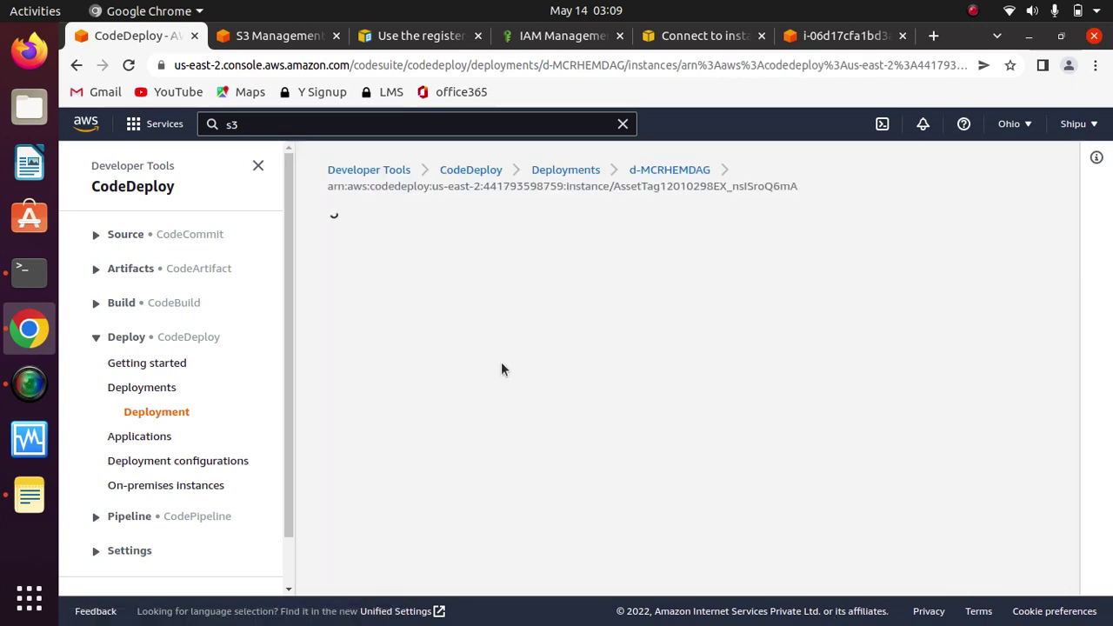
pyautogui.moveTo(1079, 322); pyautogui.dragTo(1078, 515)
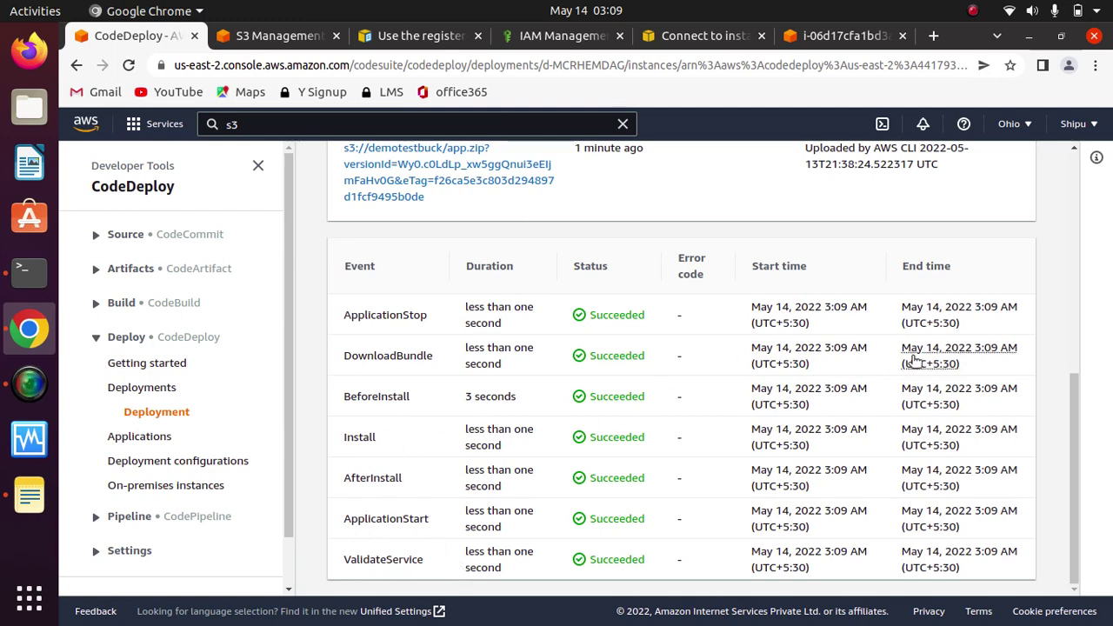
pyautogui.moveTo(1074, 485); pyautogui.dragTo(1054, 546)
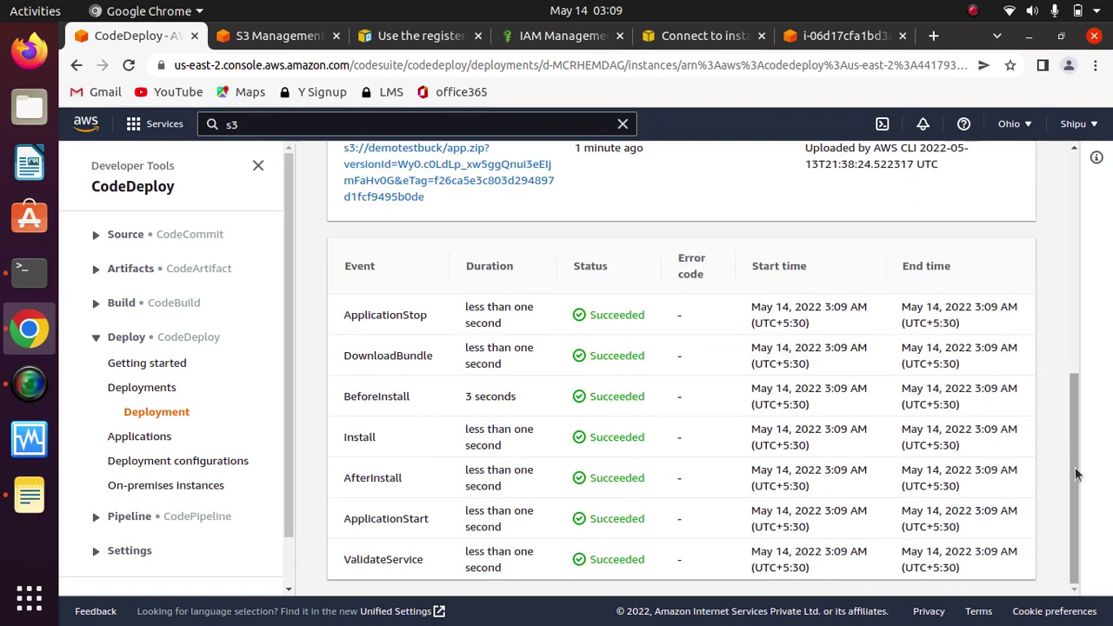
pyautogui.moveTo(1074, 478); pyautogui.dragTo(1074, 258)
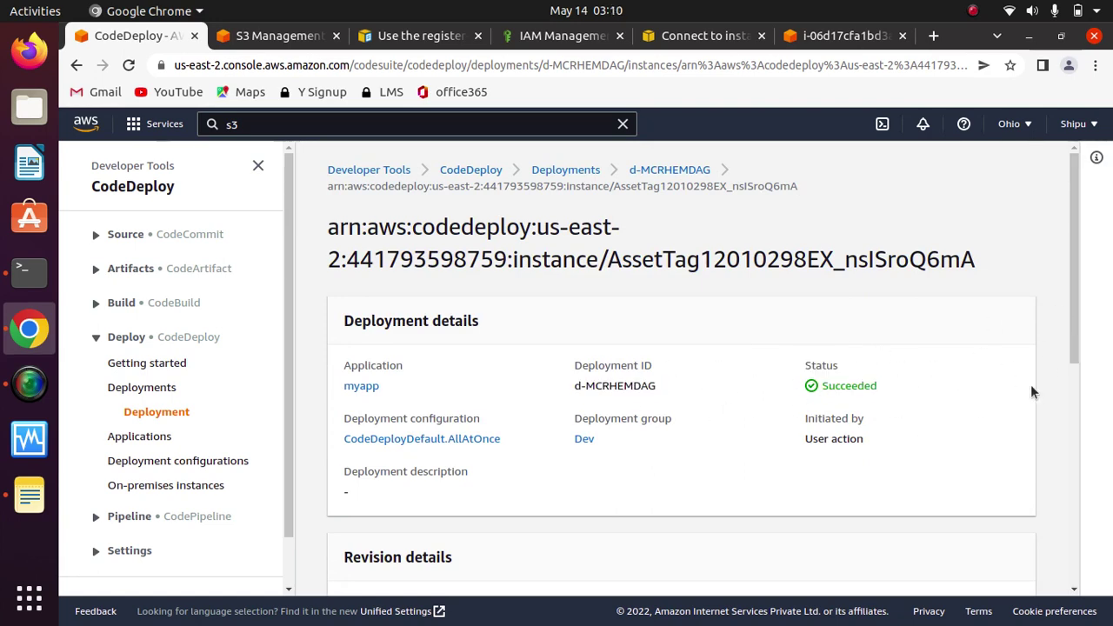
pyautogui.moveTo(1075, 283); pyautogui.dragTo(1063, 213)
# Step: Select instance i-06d17cfa1bd3a7b0d in the EC2 Instances list
pyautogui.click(267, 39)
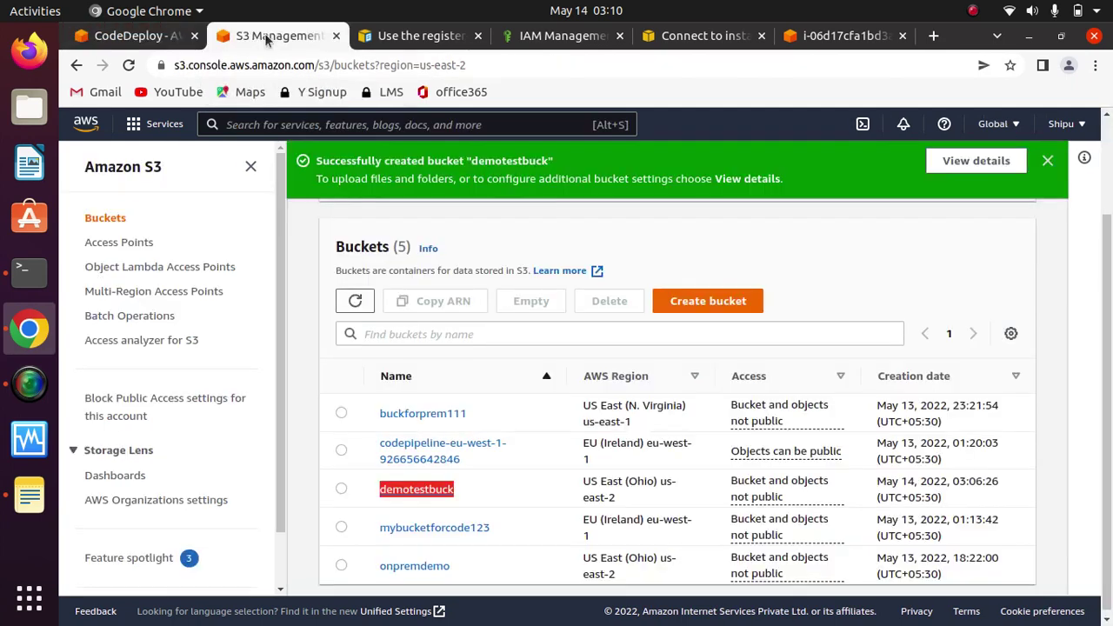
pyautogui.click(700, 36)
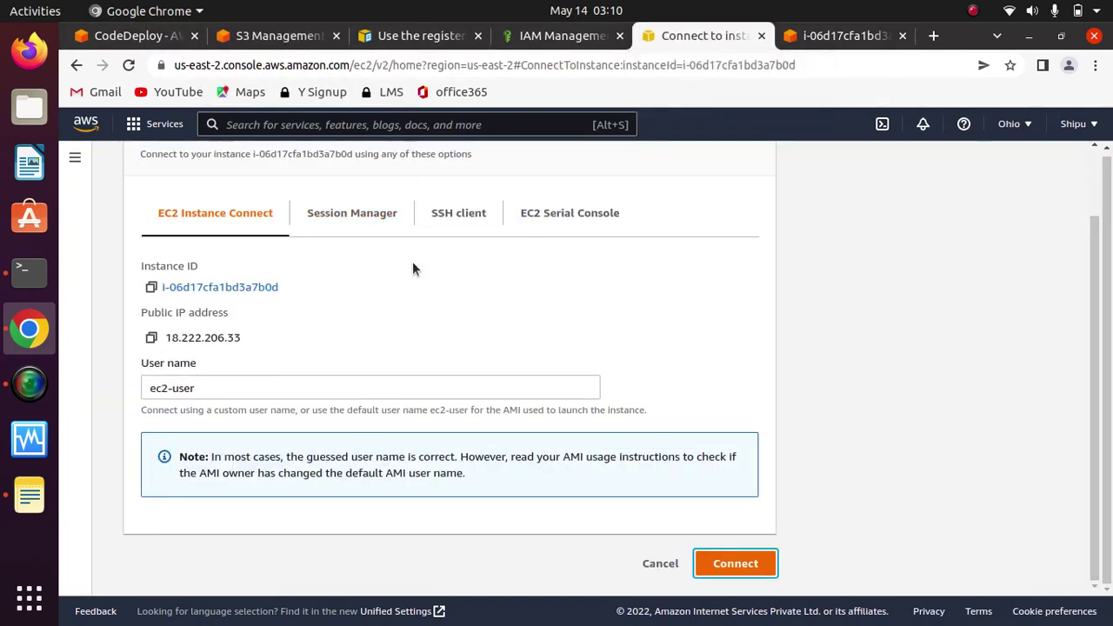
pyautogui.moveTo(1092, 374); pyautogui.dragTo(1066, 231)
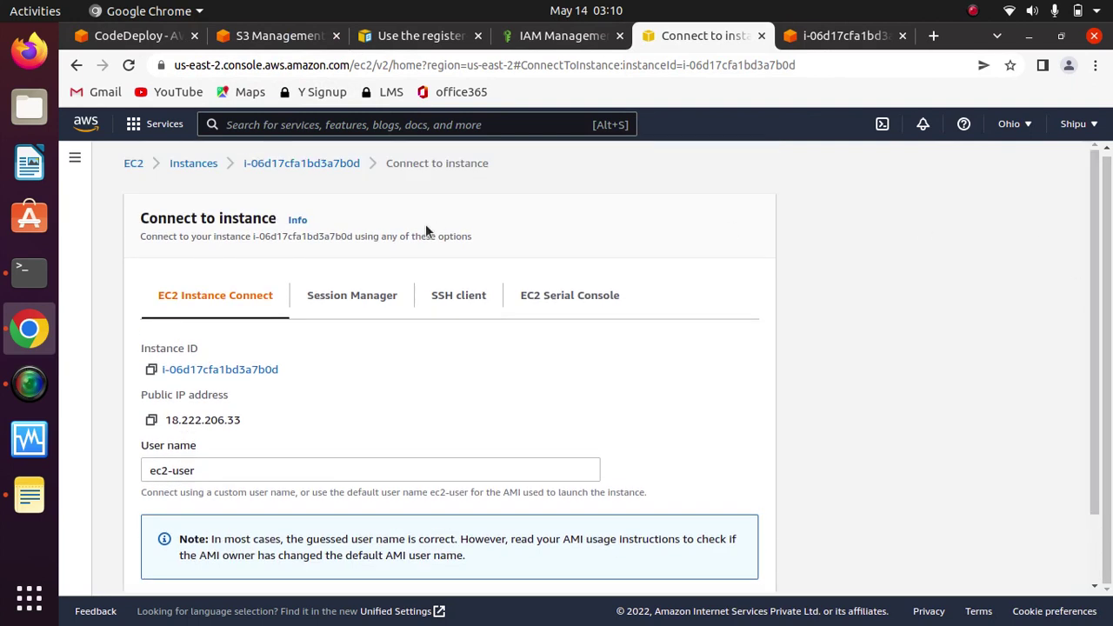
pyautogui.click(185, 166)
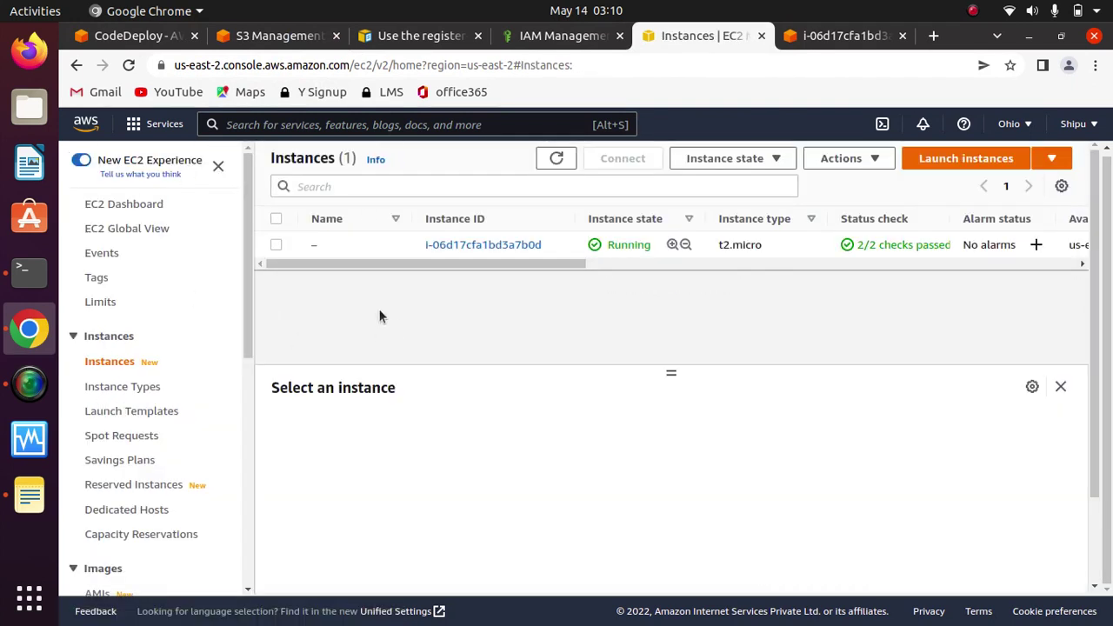
pyautogui.click(275, 245)
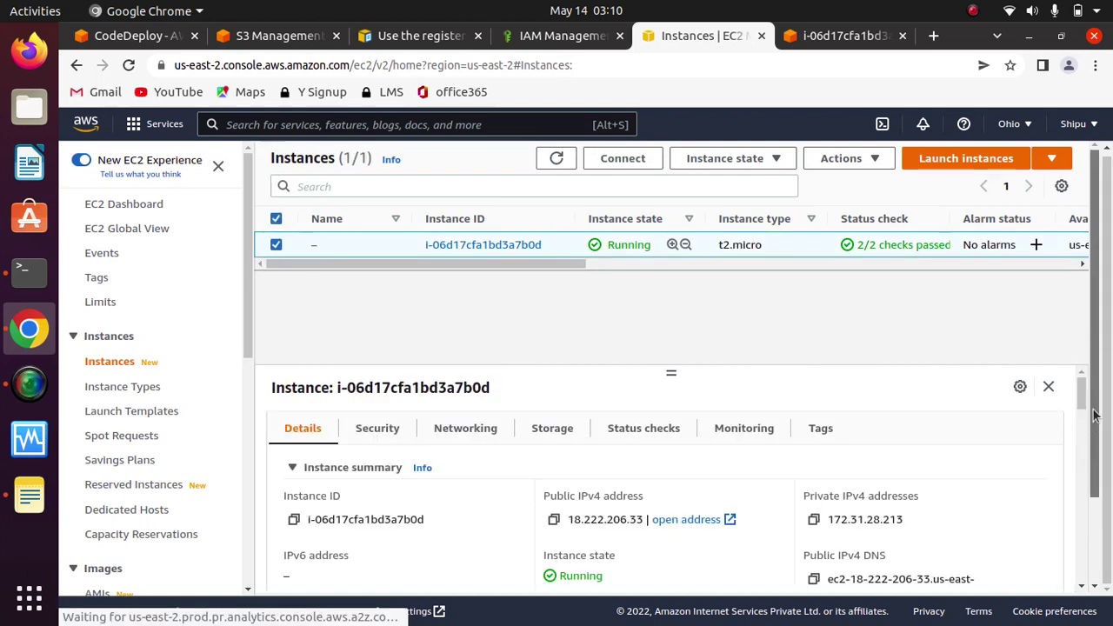
# Step: Copy the instance's Public IPv4 DNS name from its details panel
pyautogui.click(1098, 476)
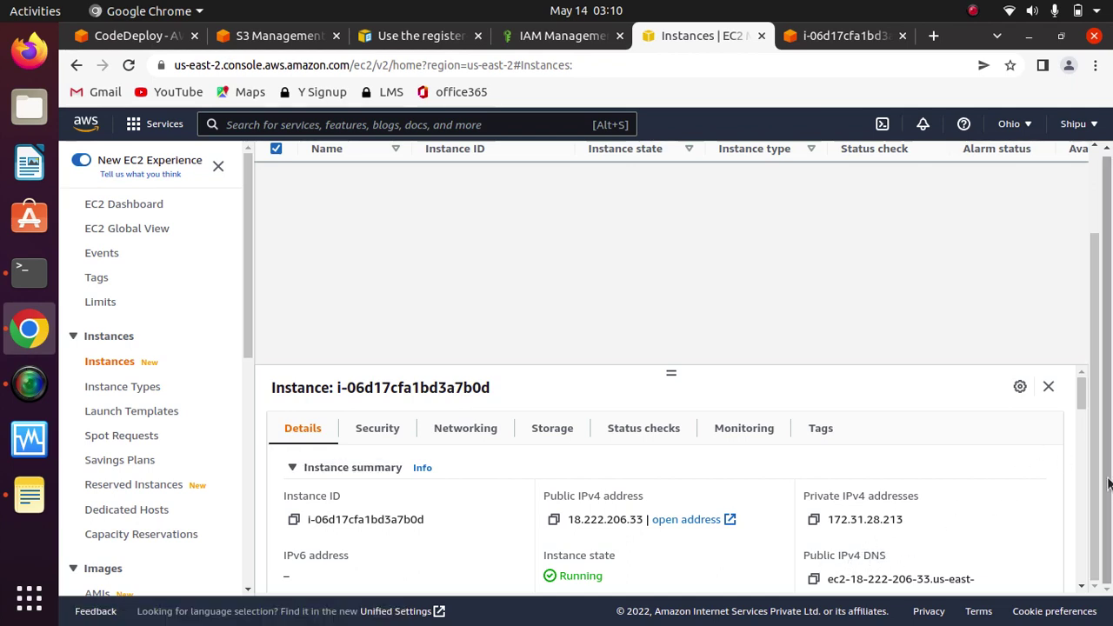
pyautogui.moveTo(1081, 396)
pyautogui.mouseDown()
pyautogui.moveTo(1081, 422)
pyautogui.moveTo(1084, 400)
pyautogui.mouseUp()
pyautogui.moveTo(668, 373); pyautogui.dragTo(661, 226)
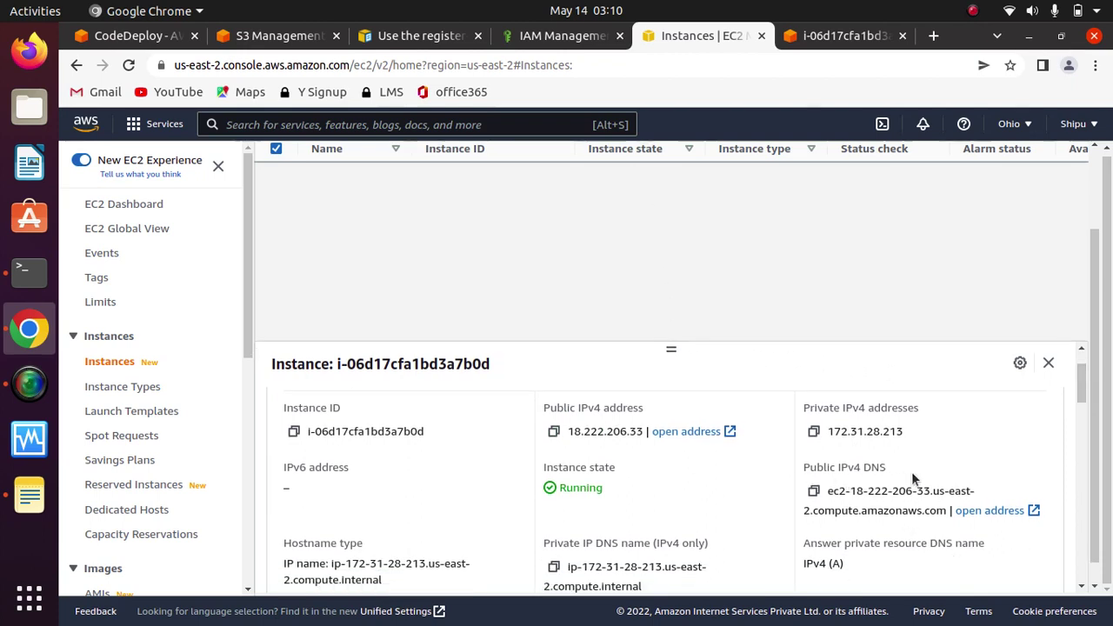
pyautogui.click(814, 491)
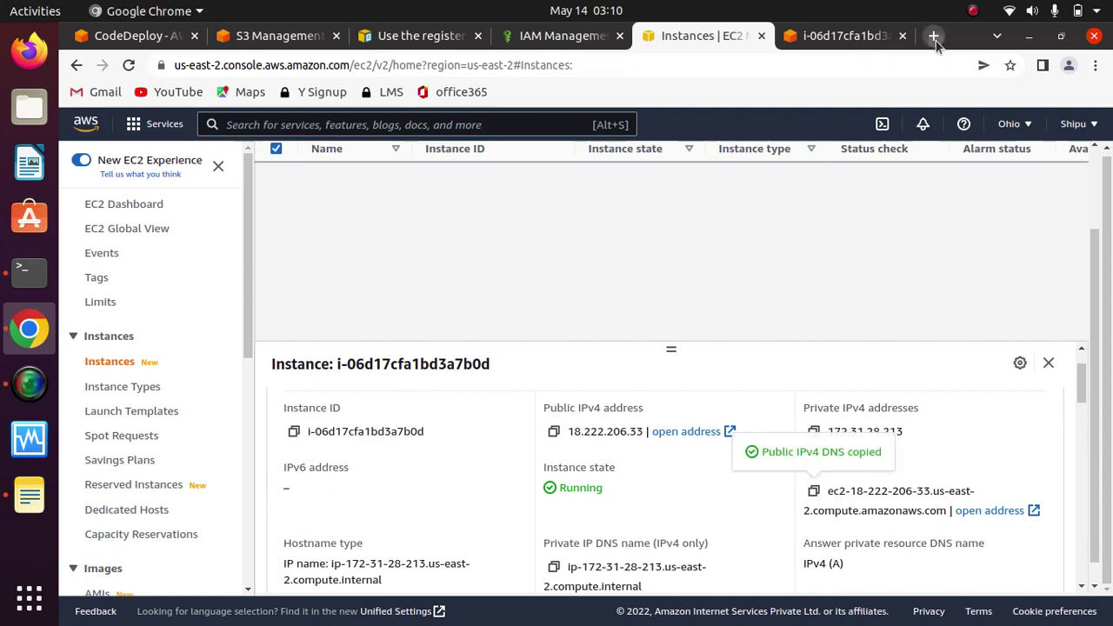
pyautogui.click(934, 36)
# Step: Paste the instance's public DNS into a new Chrome tab's address bar and load it
pyautogui.click(580, 64)
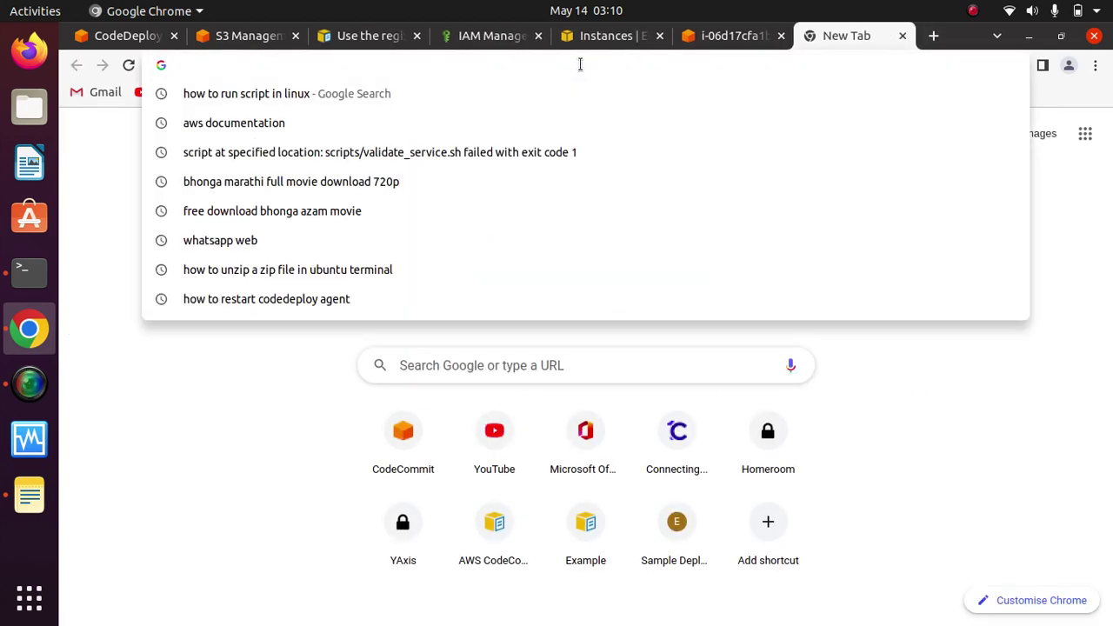
pyautogui.hotkey('ctrl', 'v')
pyautogui.press('Return')
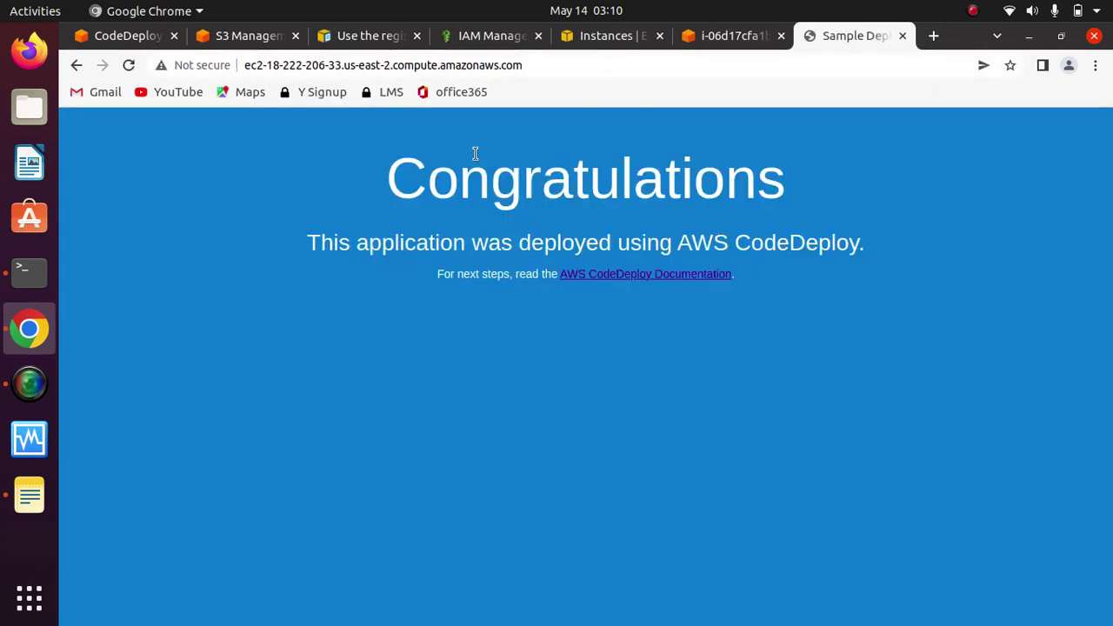
# Step: Highlight the three lines of Congratulations page text to confirm the deployment, then clear the selection
pyautogui.moveTo(791, 310); pyautogui.dragTo(358, 178)
pyautogui.moveTo(844, 300); pyautogui.dragTo(373, 178)
pyautogui.click(793, 302)
pyautogui.moveTo(802, 304); pyautogui.dragTo(345, 154)
pyautogui.click(875, 374)
pyautogui.click(972, 11)
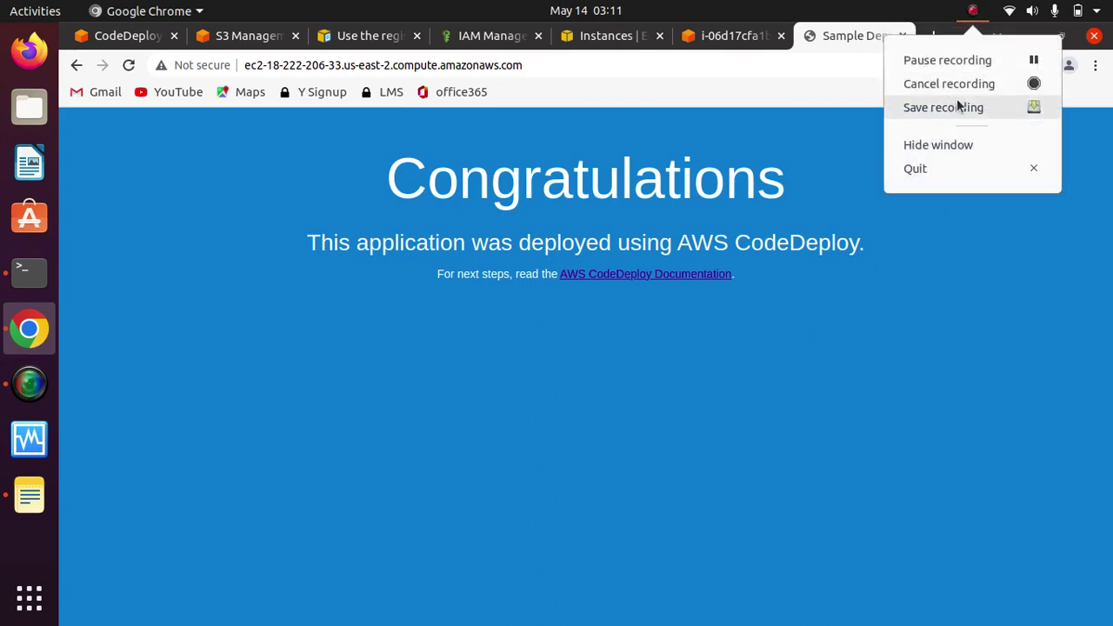